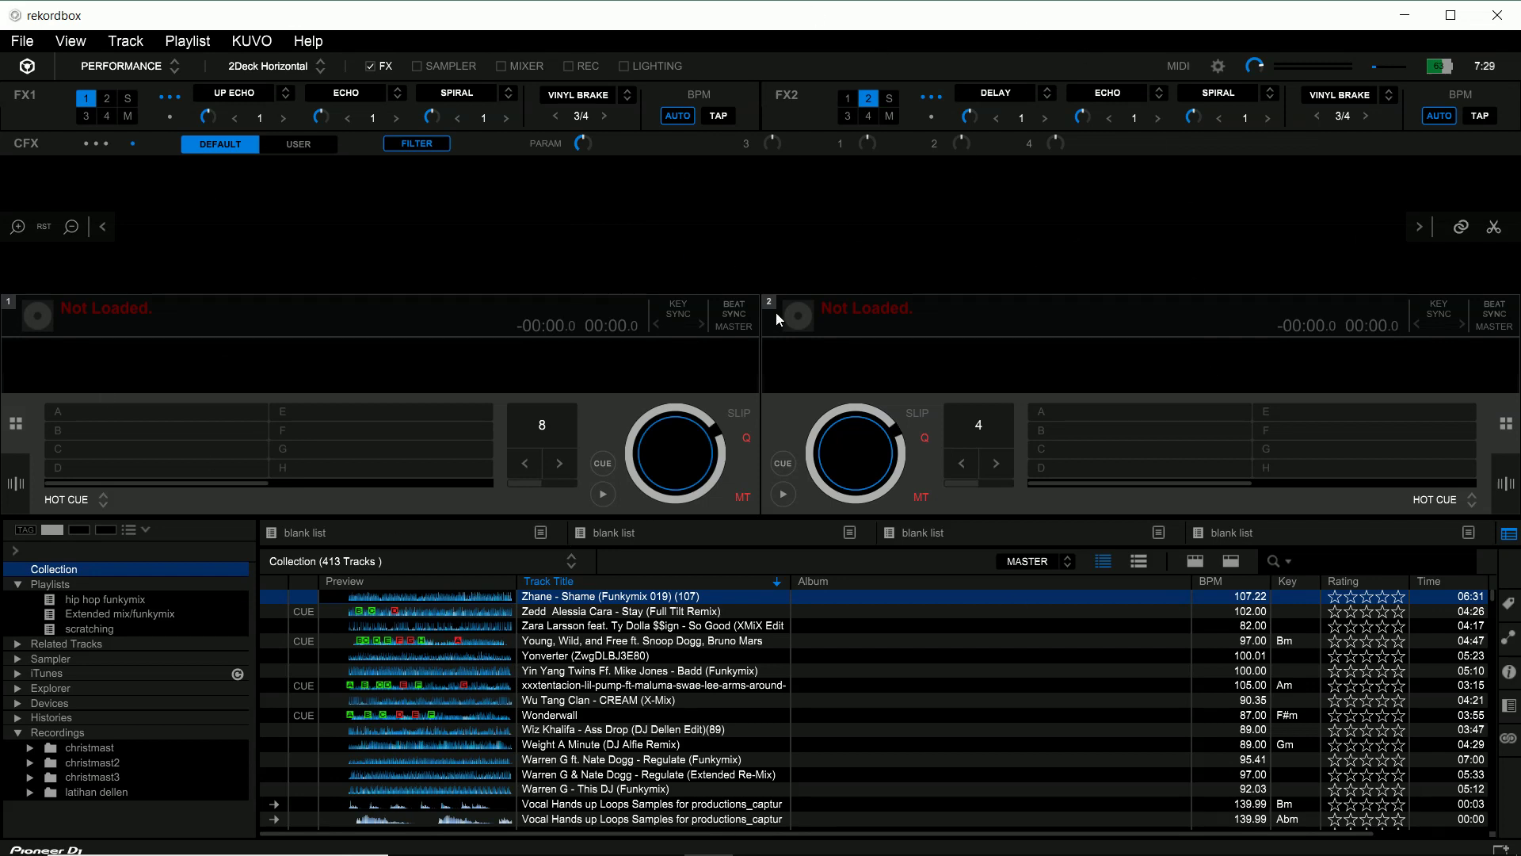
Step: Look through the track list of the whole Collection and collapse the Playlists folder
scroll(648, 706, down, 3)
scroll(659, 697, up, 3)
scroll(573, 647, down, 3)
scroll(581, 653, up, 3)
click(19, 586)
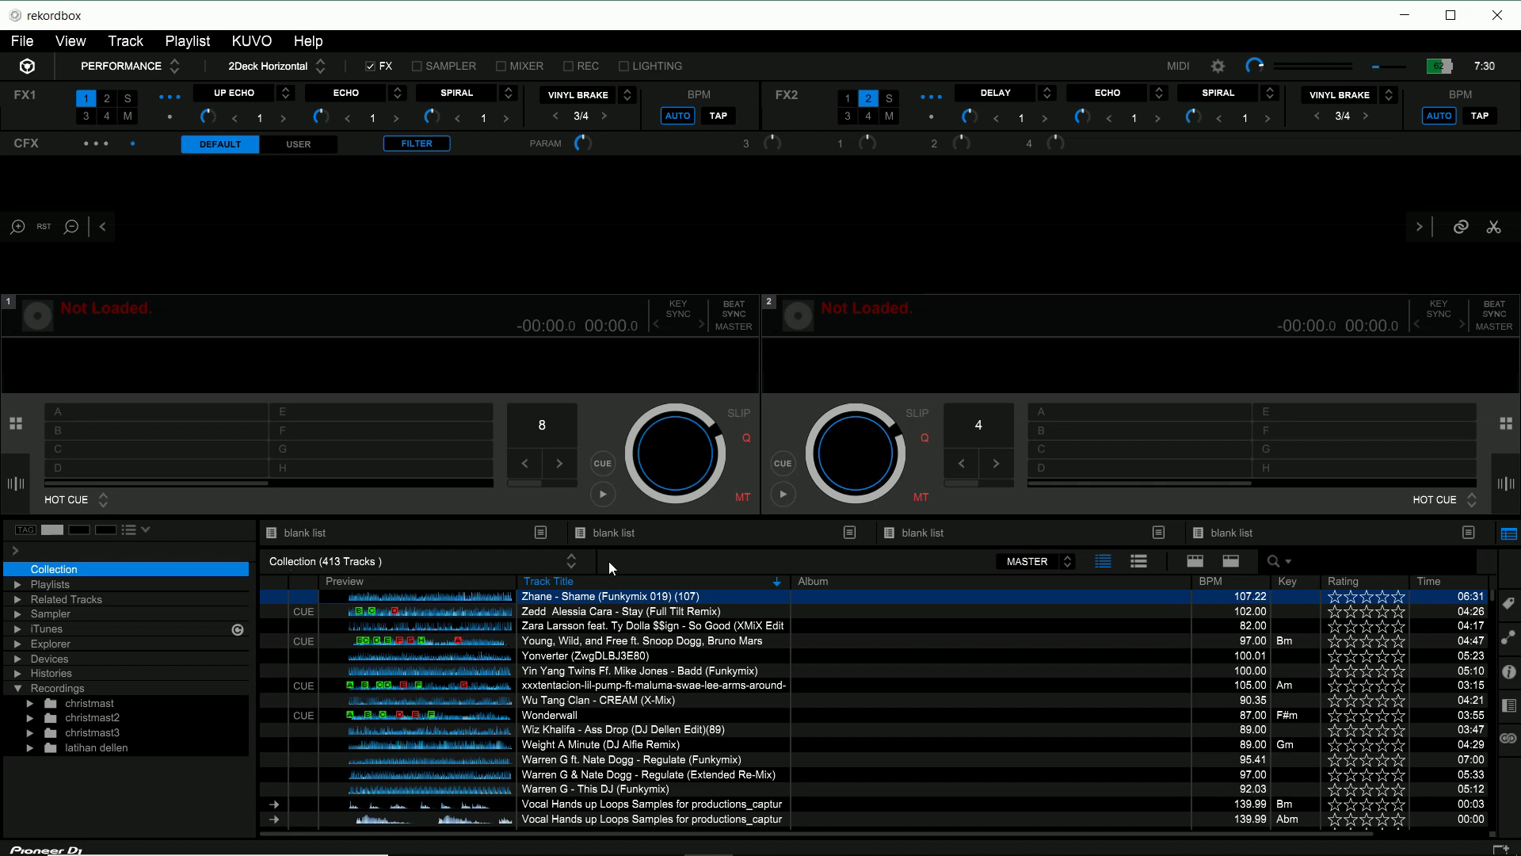
scroll(600, 610, down, 10)
scroll(600, 618, up, 10)
scroll(602, 626, down, 10)
scroll(605, 638, up, 10)
scroll(603, 639, down, 10)
scroll(604, 638, up, 10)
scroll(603, 638, down, 10)
scroll(604, 638, up, 10)
Step: Expand the Playlists folder and view the tracks in hip hop funkymix, Extended mix/funkymix and scratching
click(17, 586)
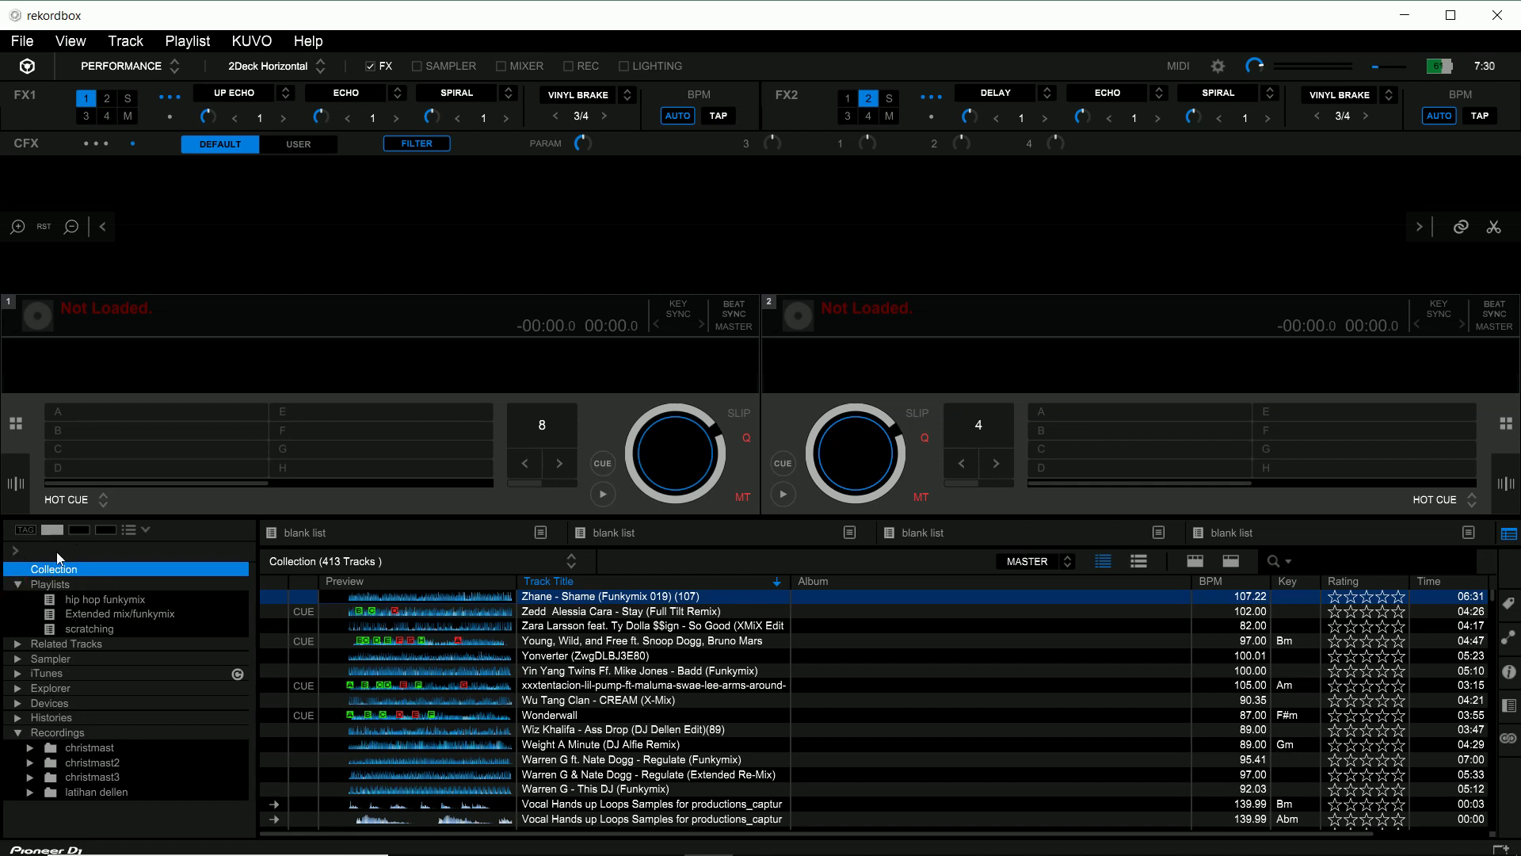
click(104, 600)
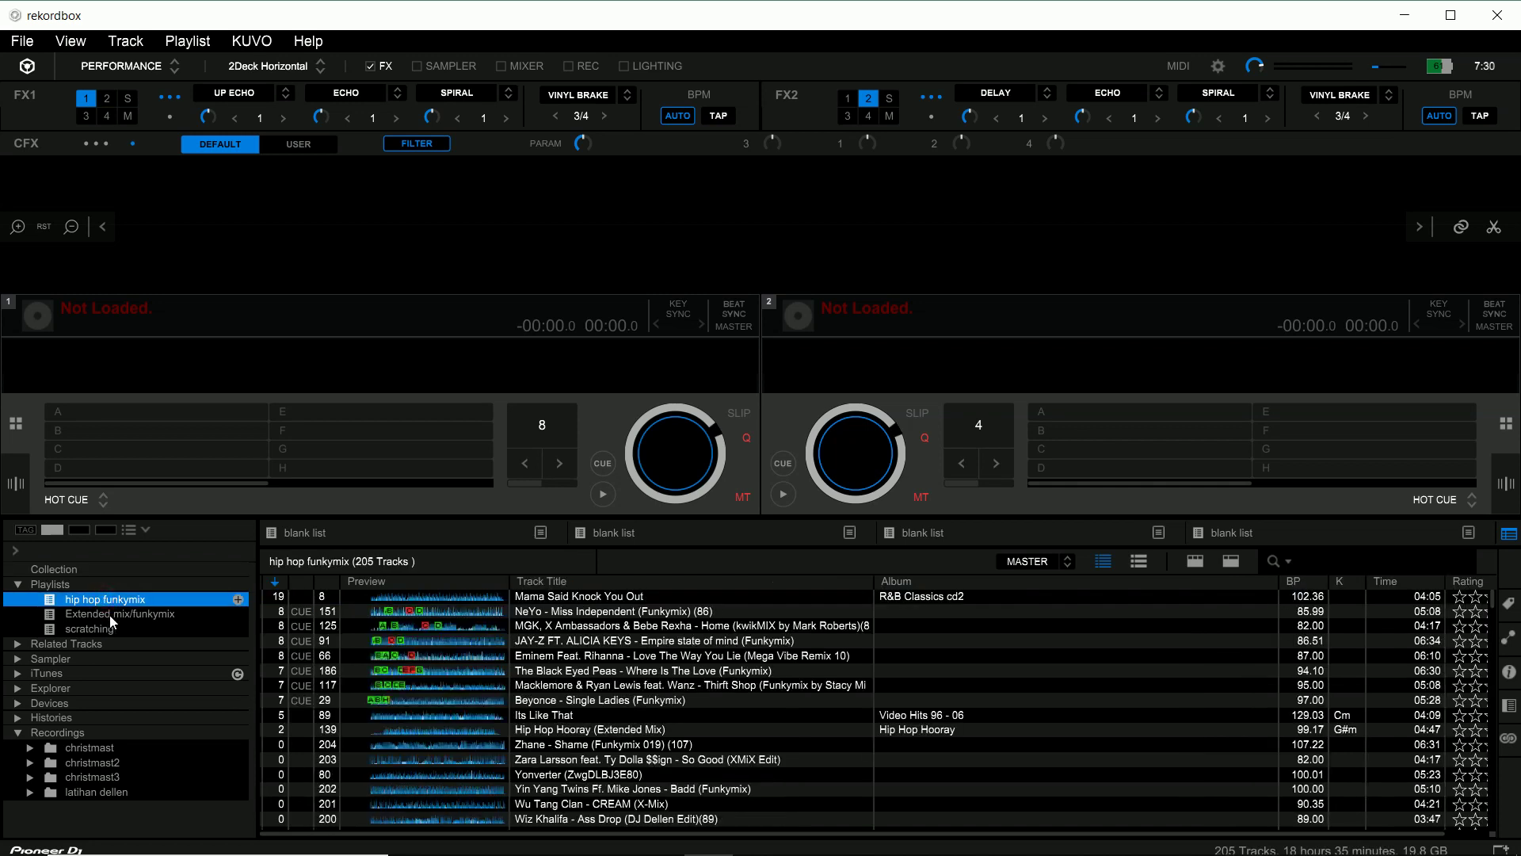
click(111, 614)
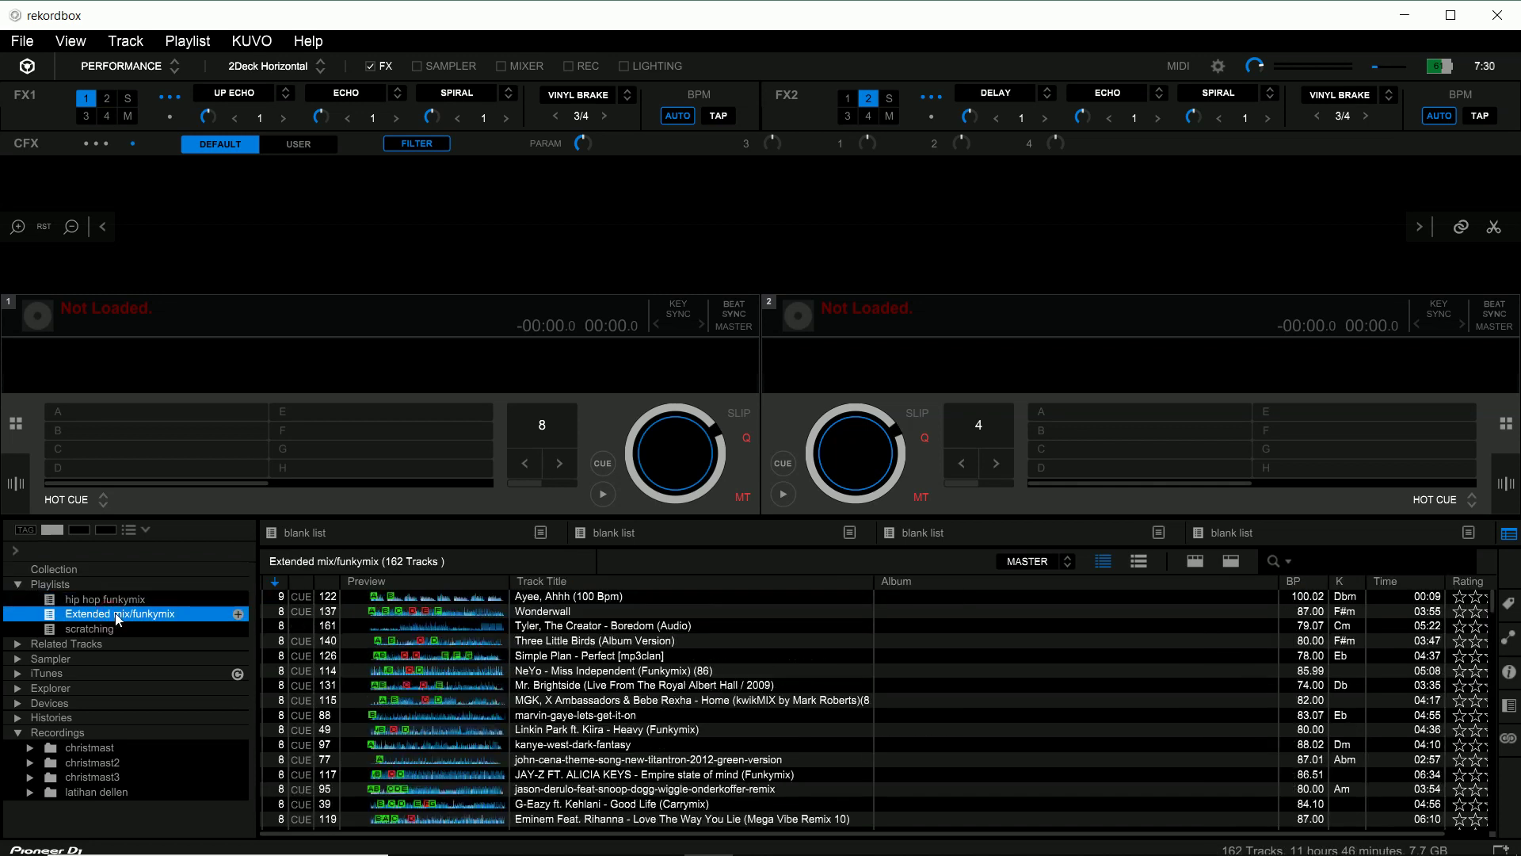
click(111, 629)
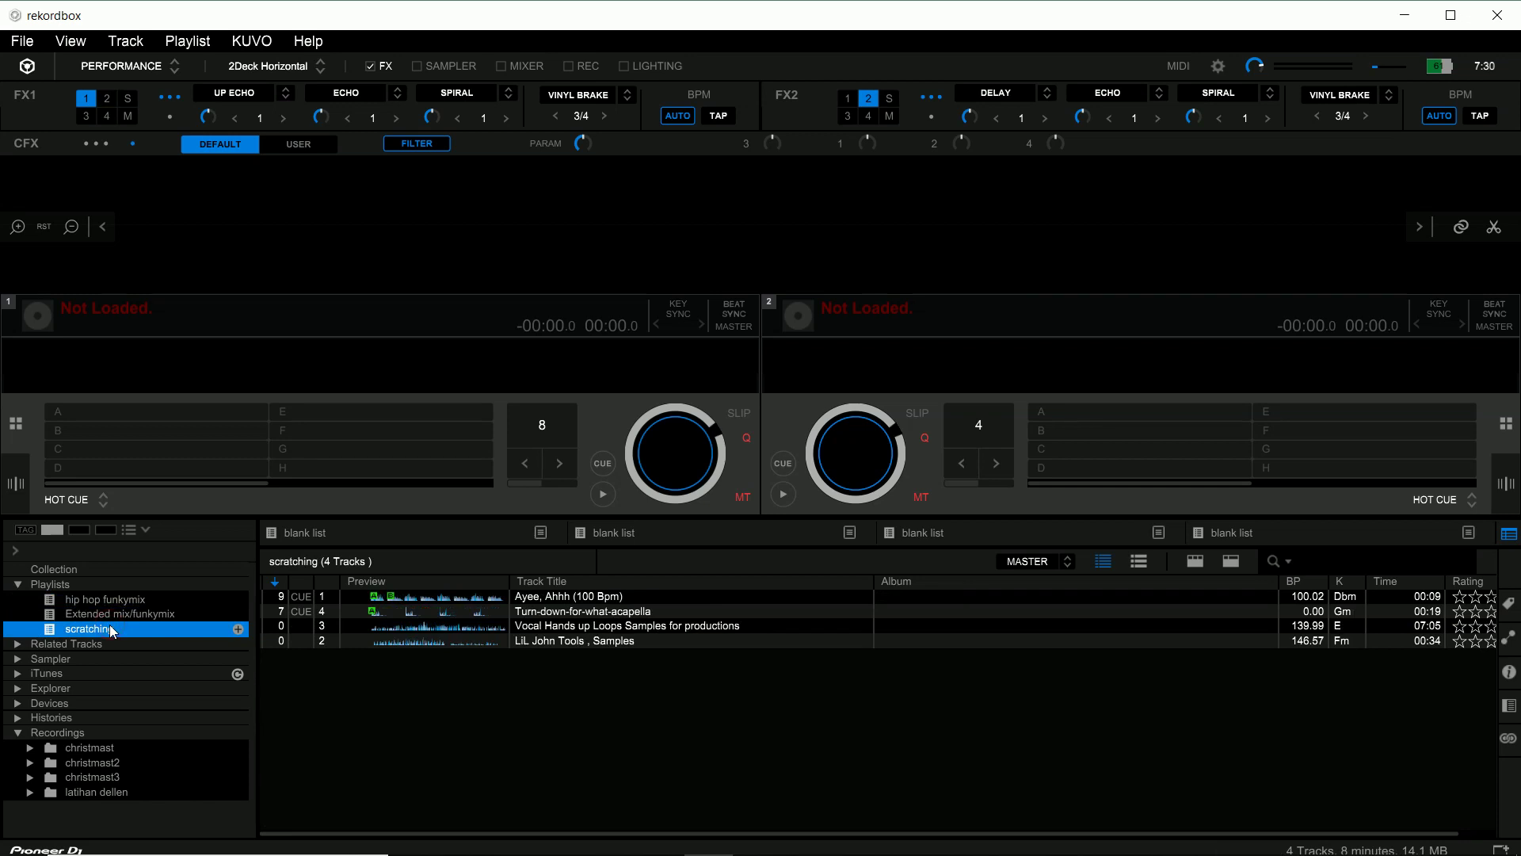
Step: Add the file bastille-pompeii-audien-remix-premiere from the Windows Downloads folder to the hip hop funkymix playlist in rekordbox
click(116, 599)
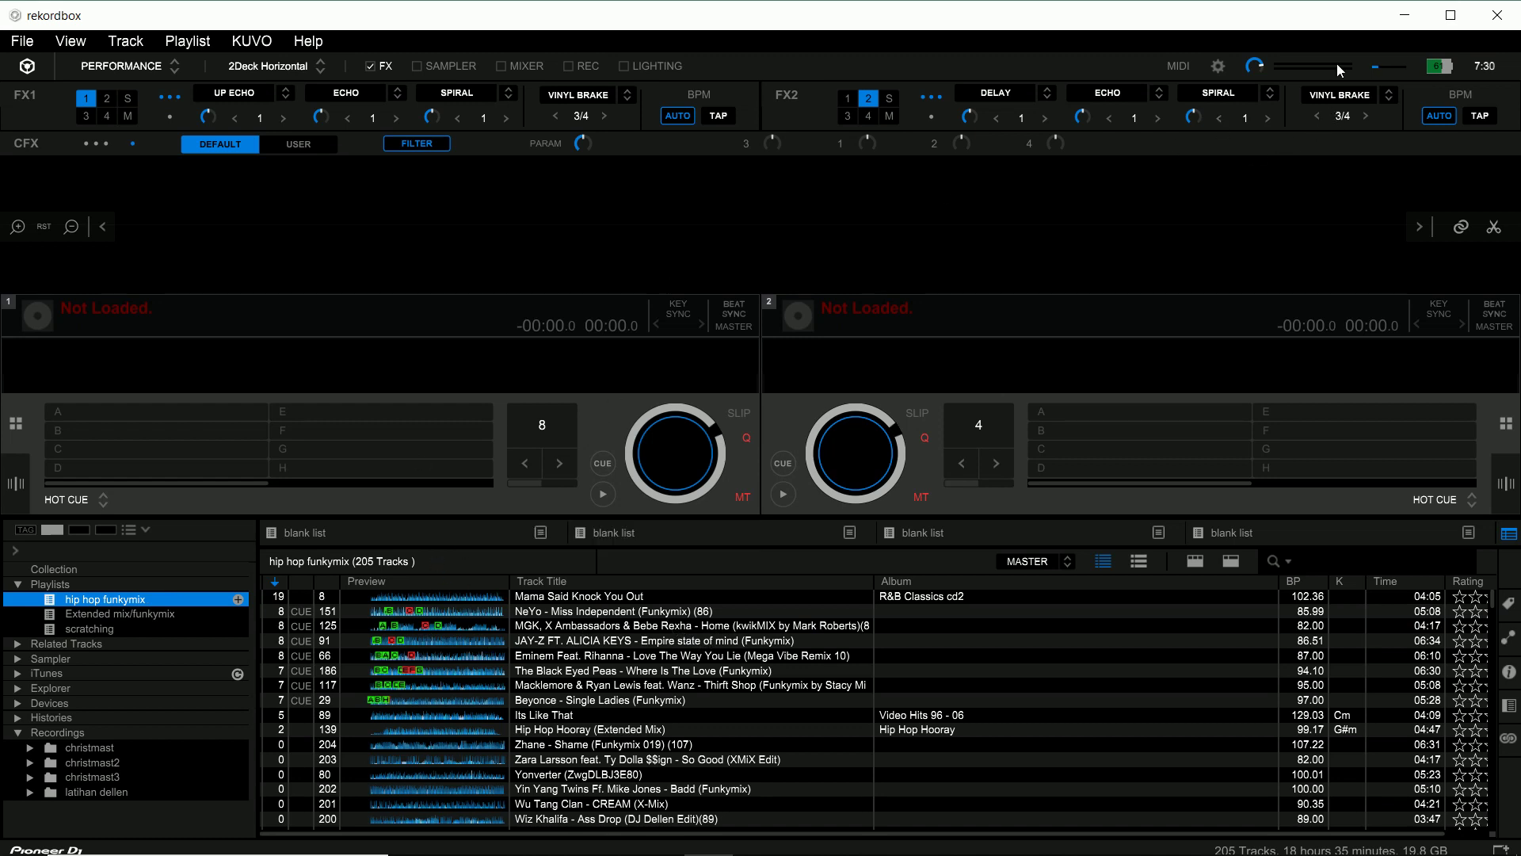
click(1404, 15)
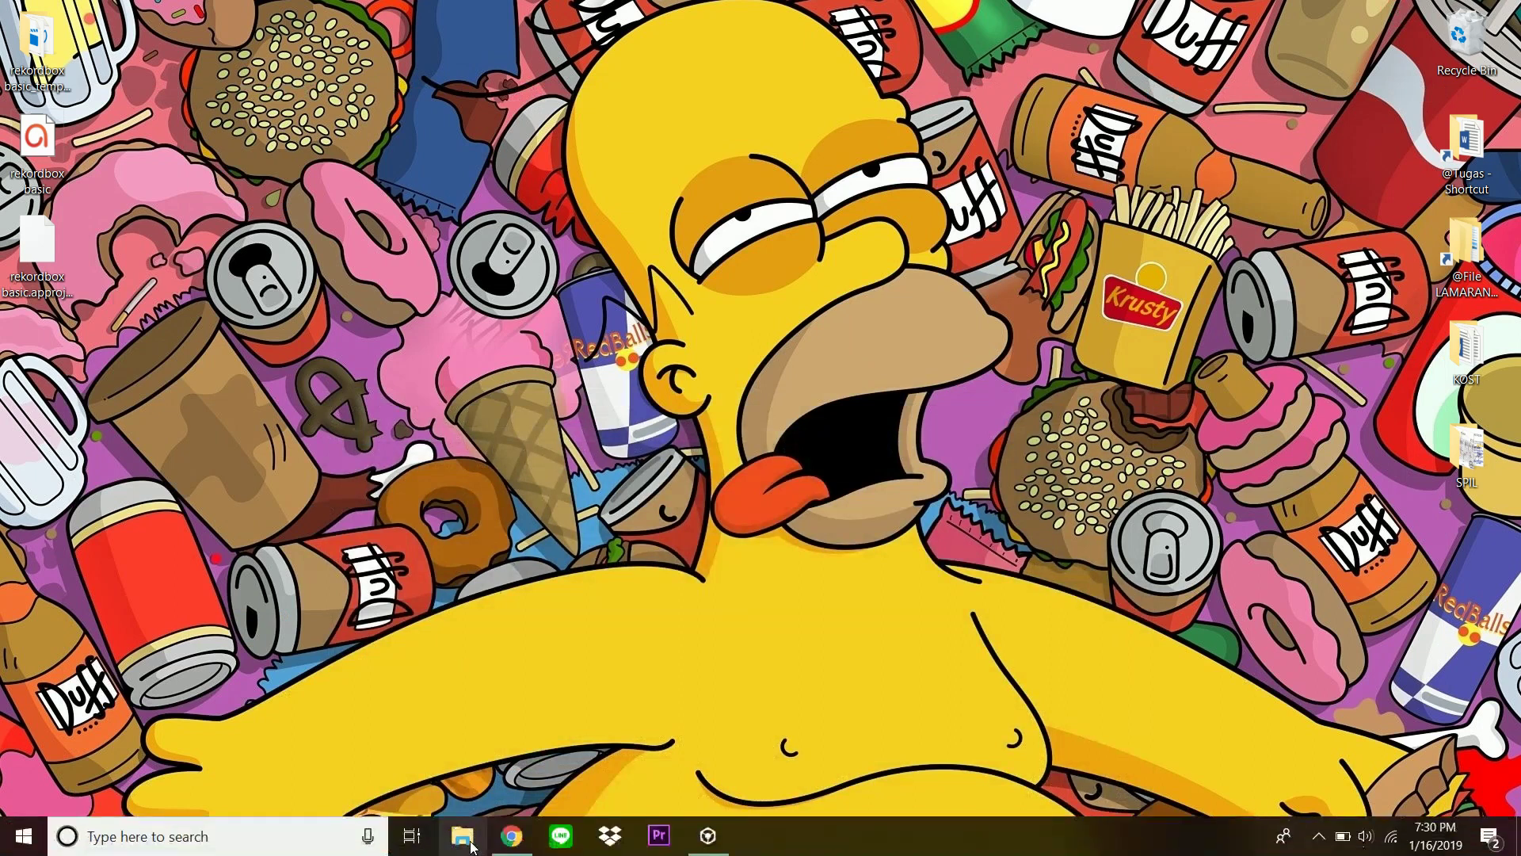
click(463, 836)
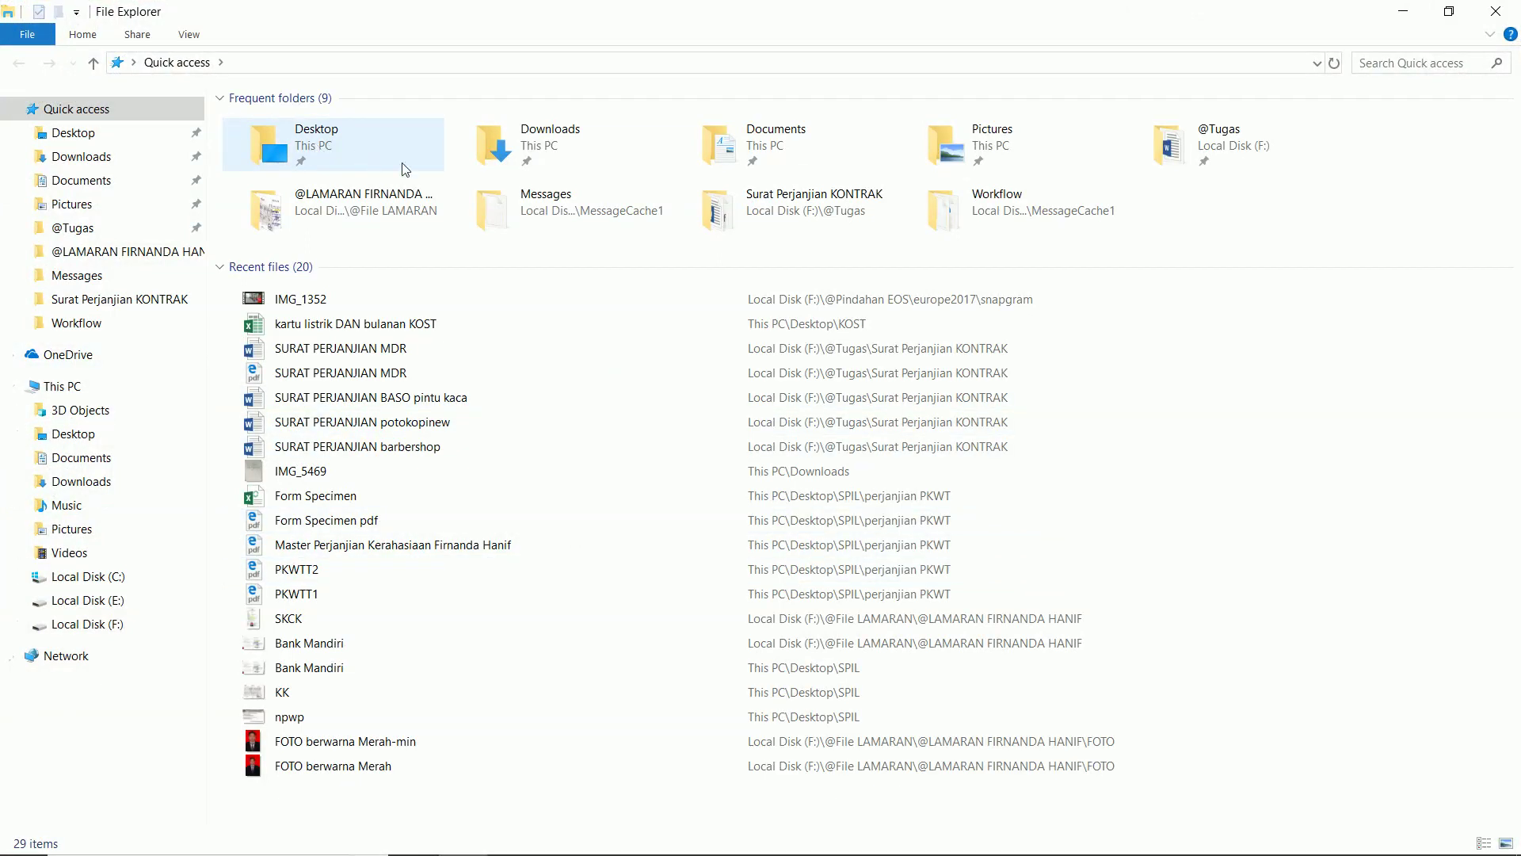
double_click(555, 144)
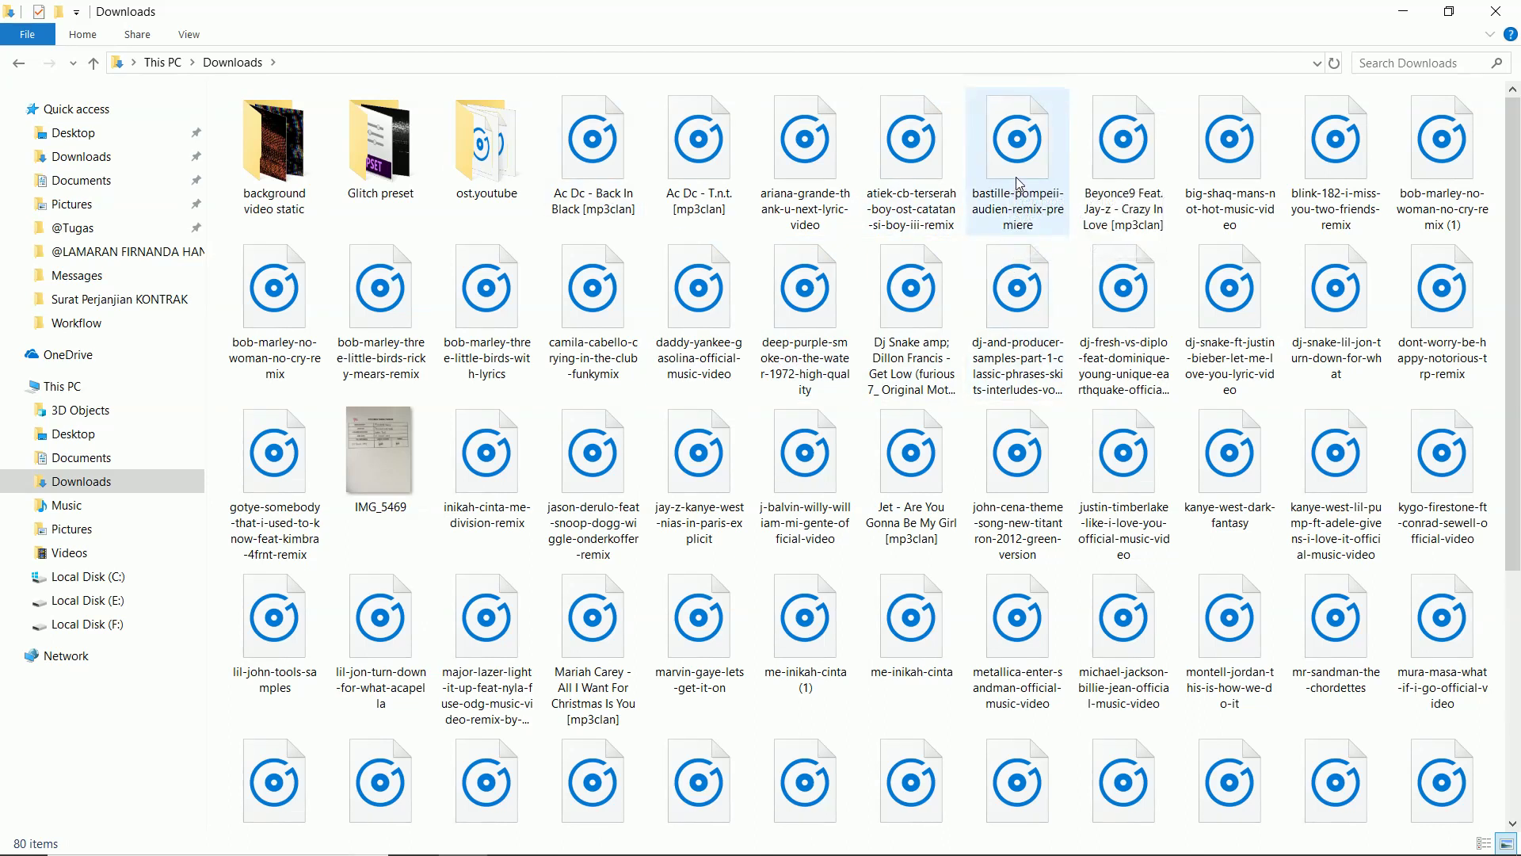
drag(1018, 178, 571, 656)
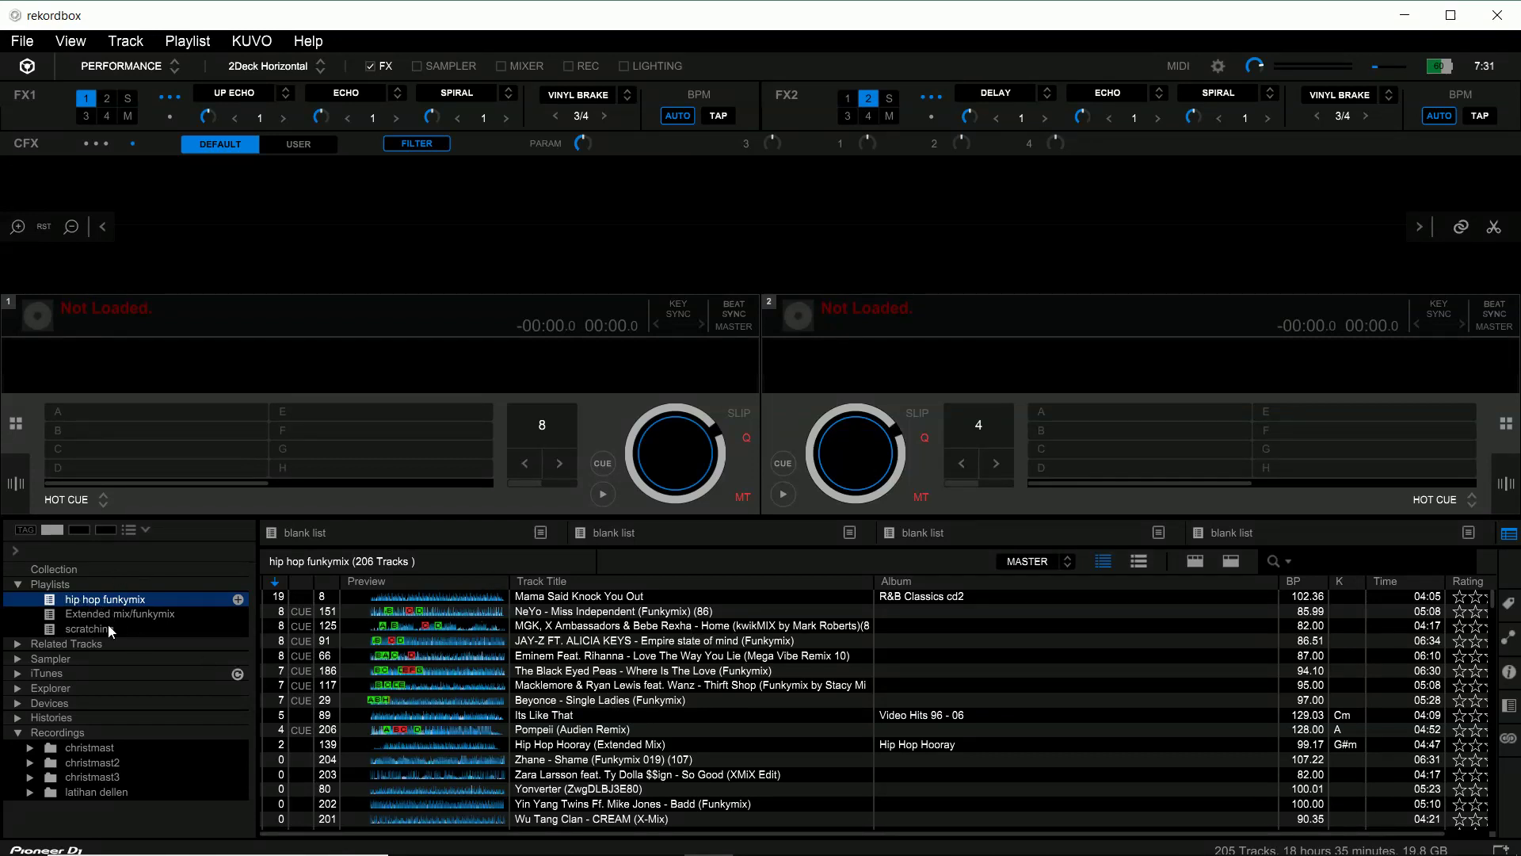
click(606, 643)
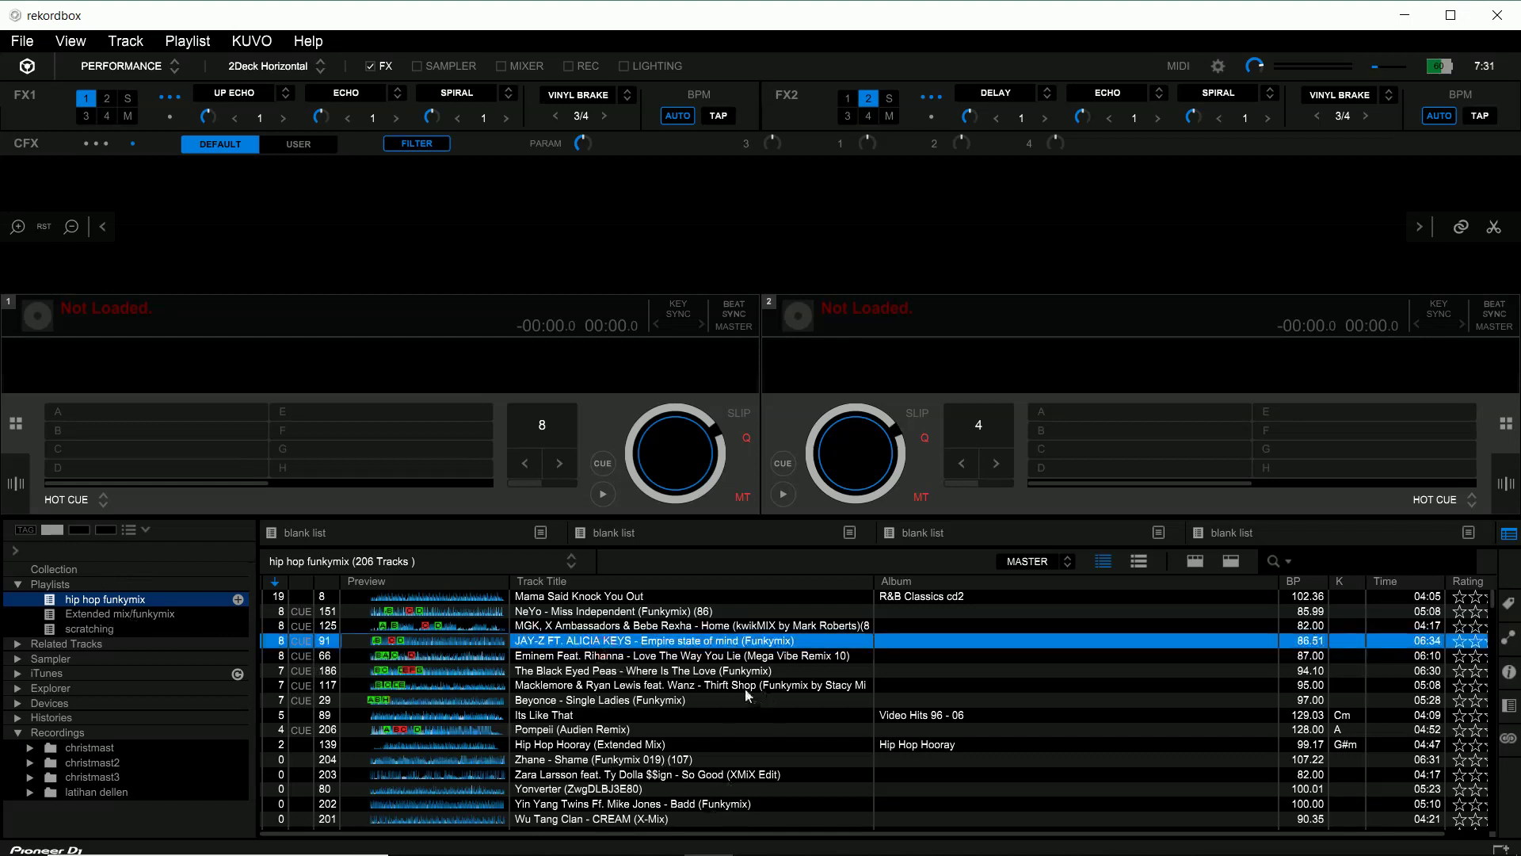
click(1275, 560)
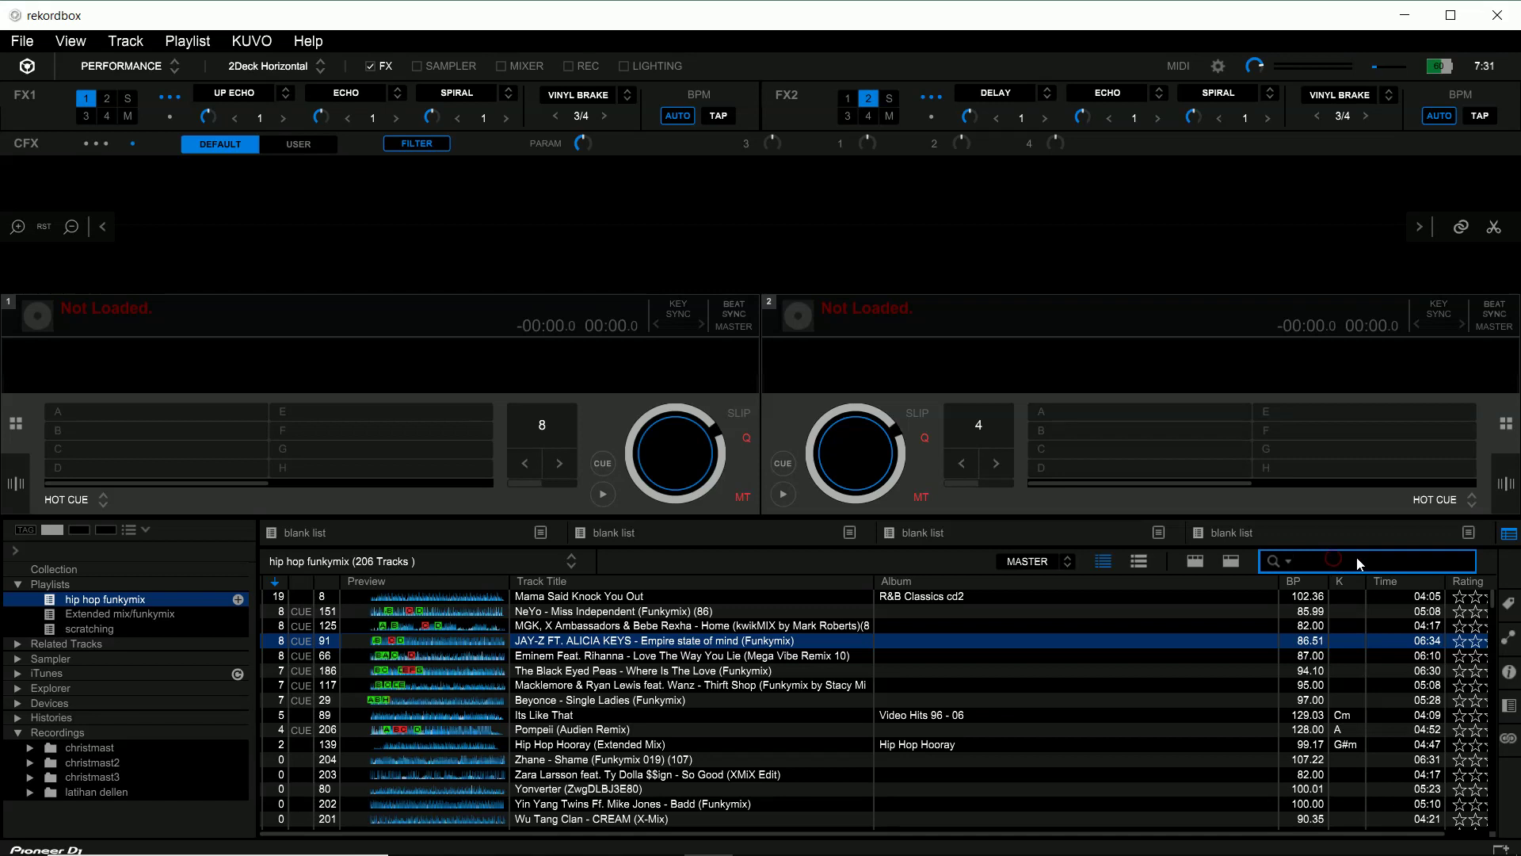
text(bastile)
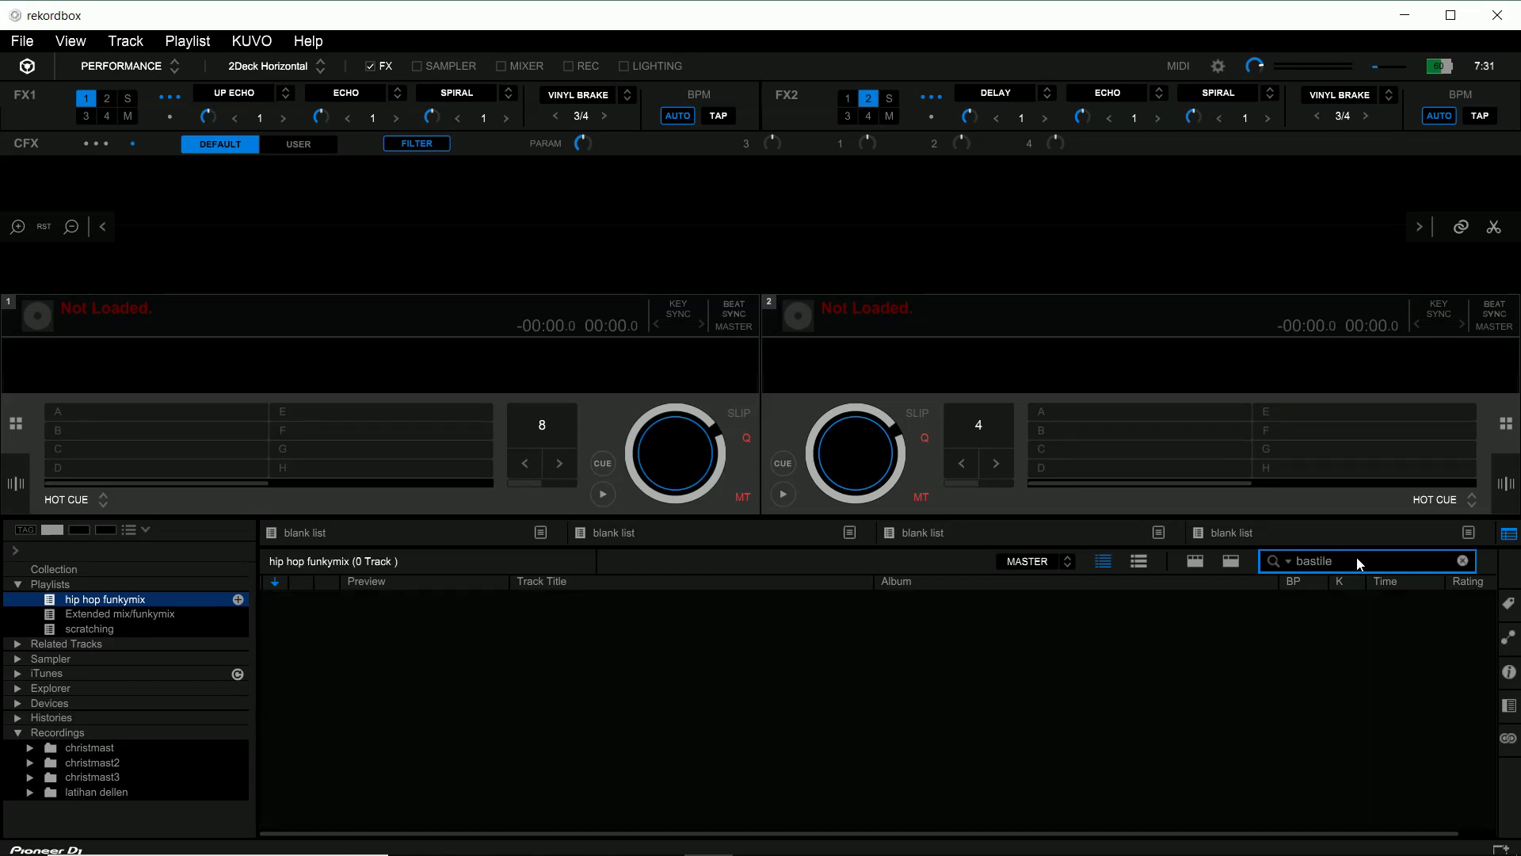
key(BackSpace)
key(BackSpace)
key(BackSpace)
key(BackSpace)
key(BackSpace)
key(BackSpace)
key(BackSpace)
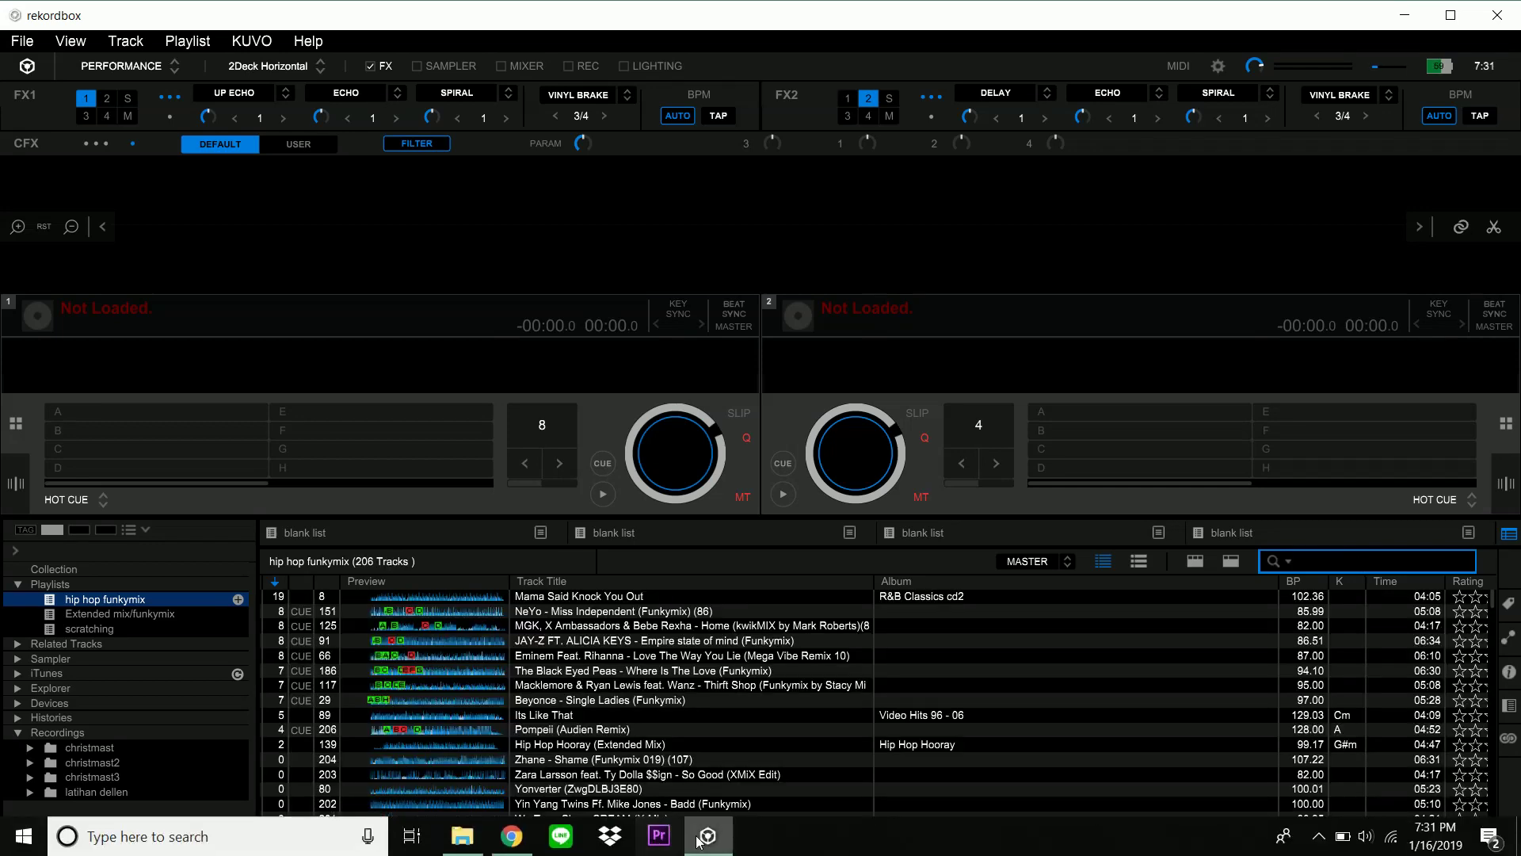
Step: Check the imported song's file name in the Downloads folder and search the hip hop funkymix playlist for bastille
click(700, 838)
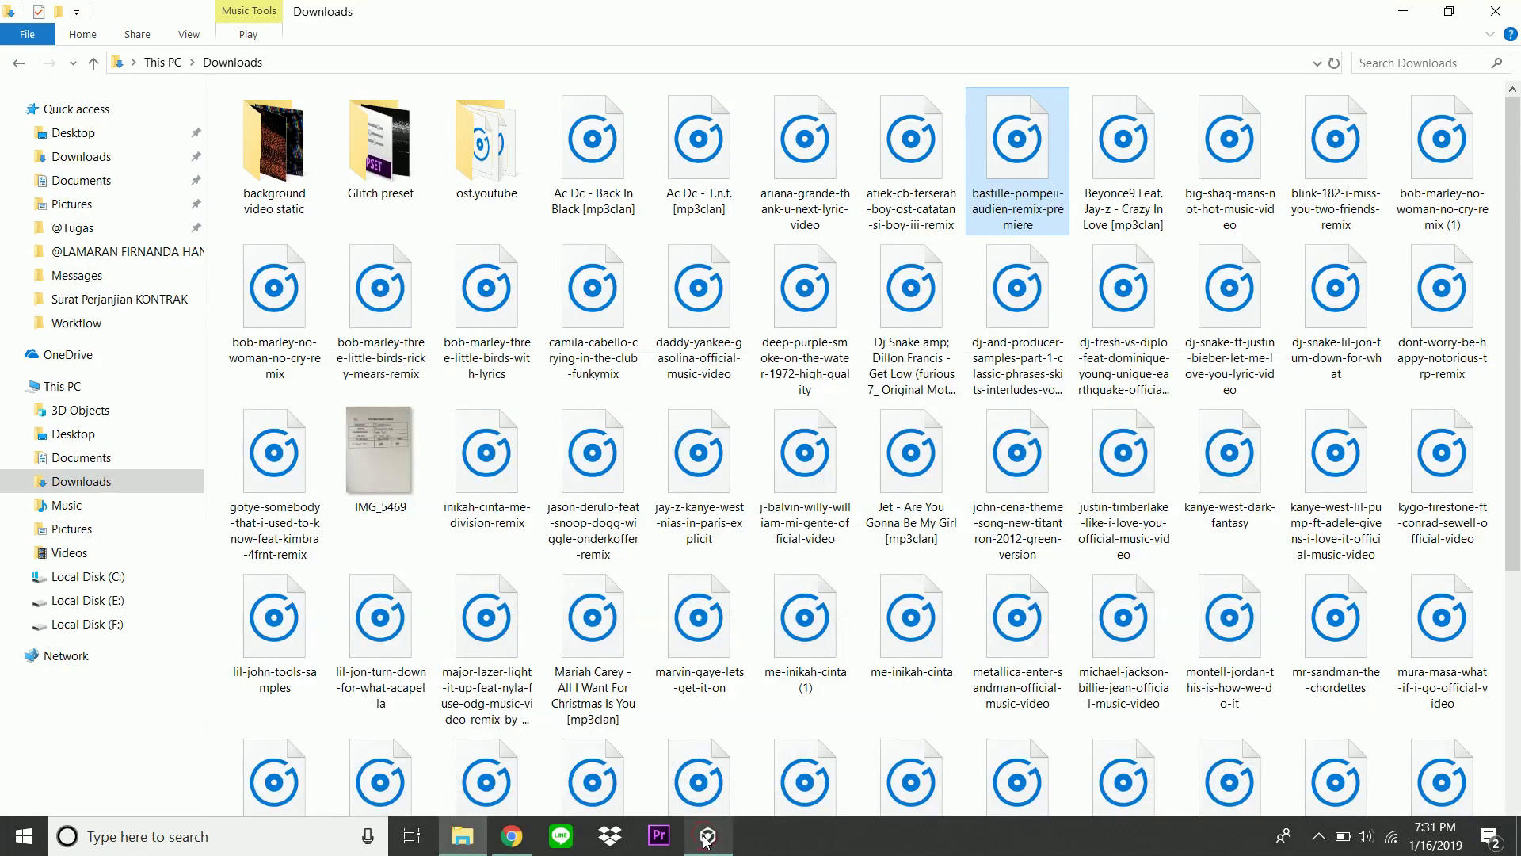
click(707, 839)
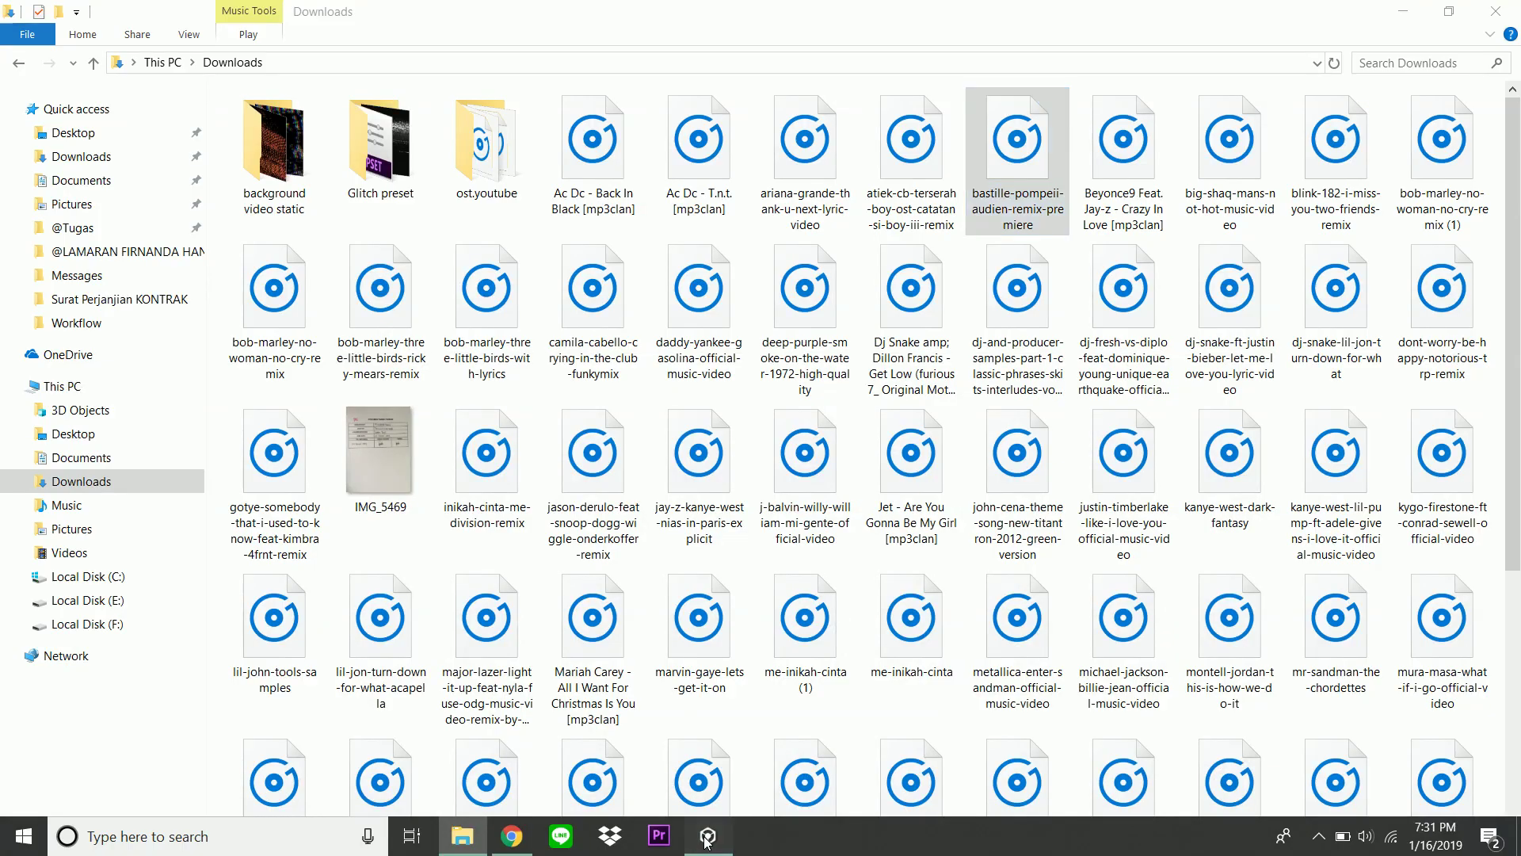
click(1331, 559)
text(bastille)
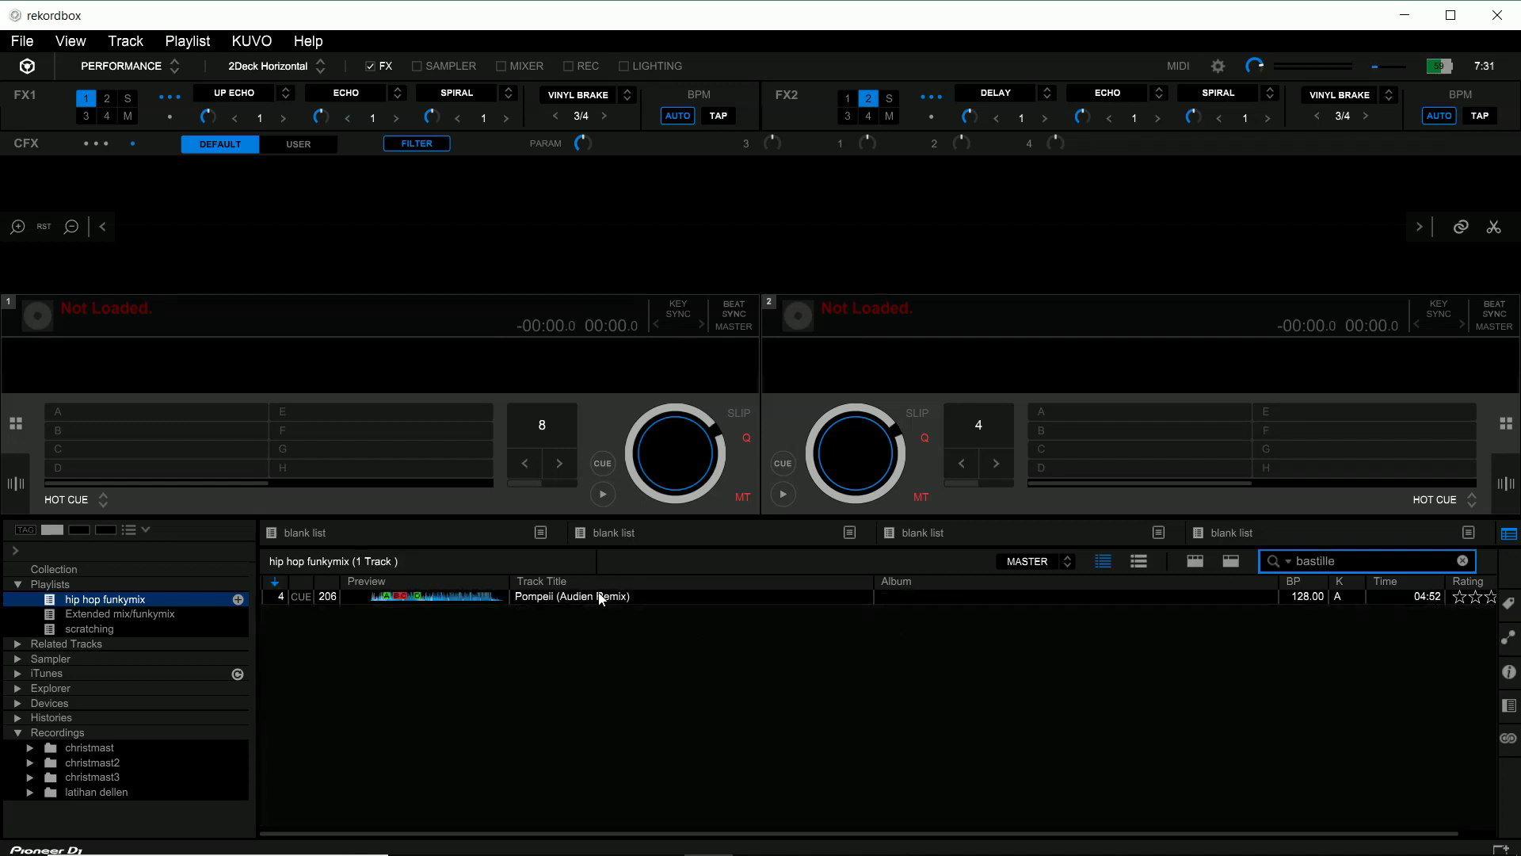
Step: Load Pompeii (Audien Remix) onto deck 1 and clear the playlist search
click(578, 596)
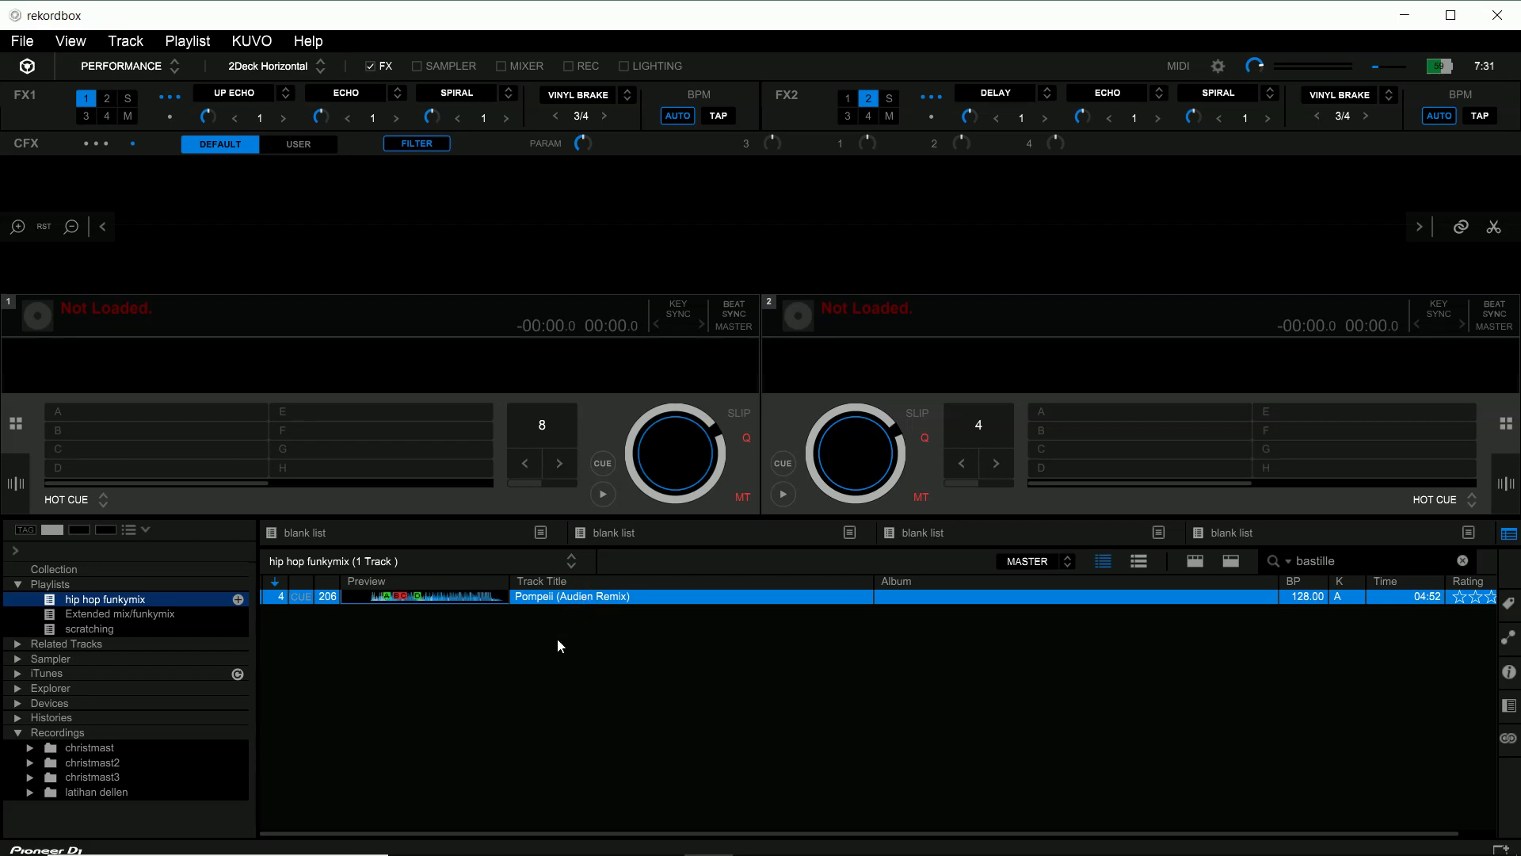
click(571, 600)
drag(569, 596, 284, 327)
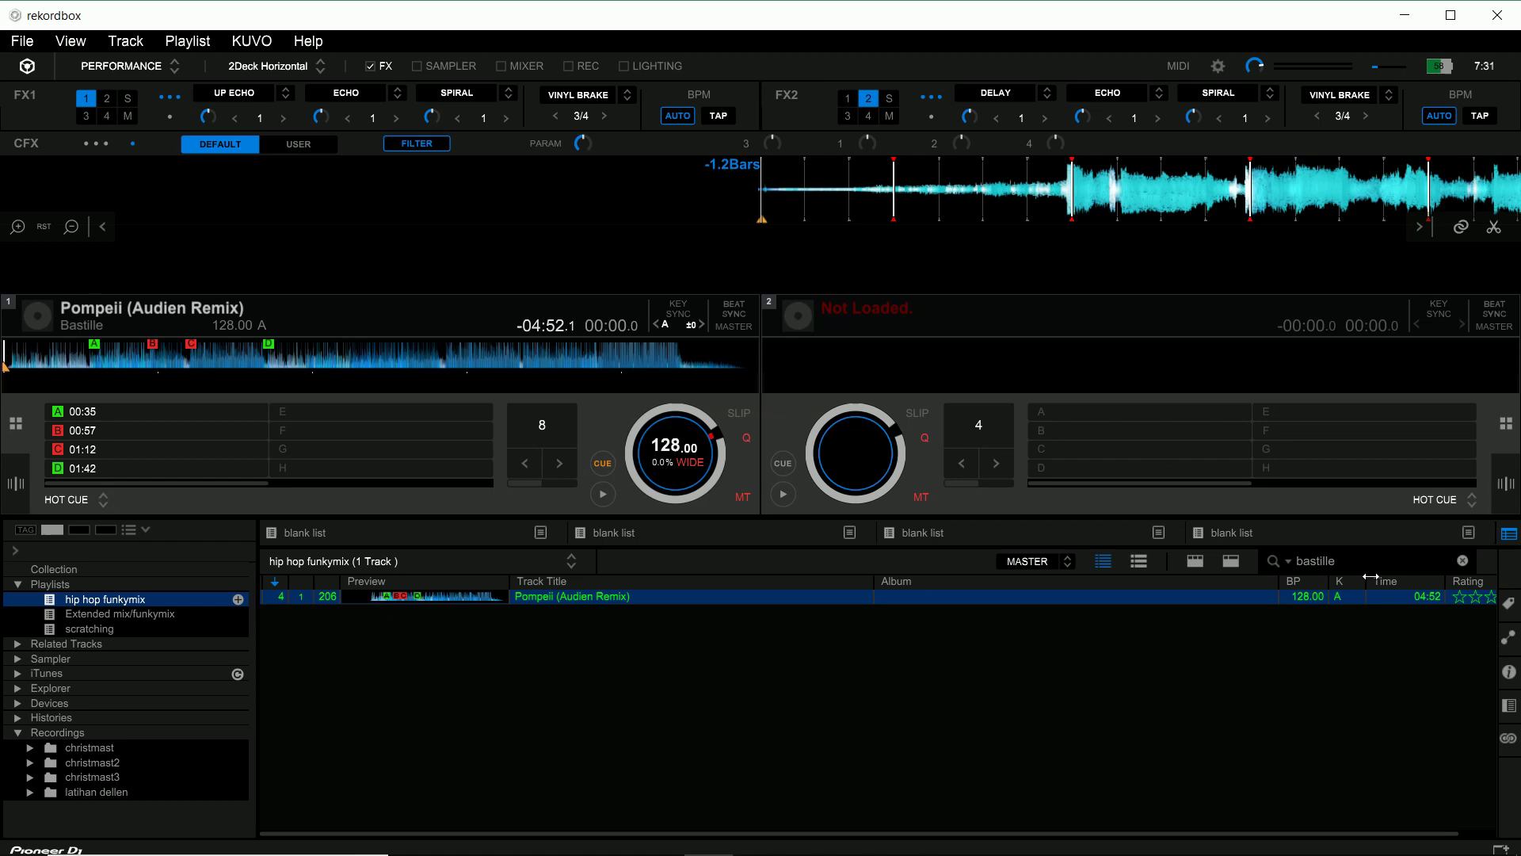
click(1462, 561)
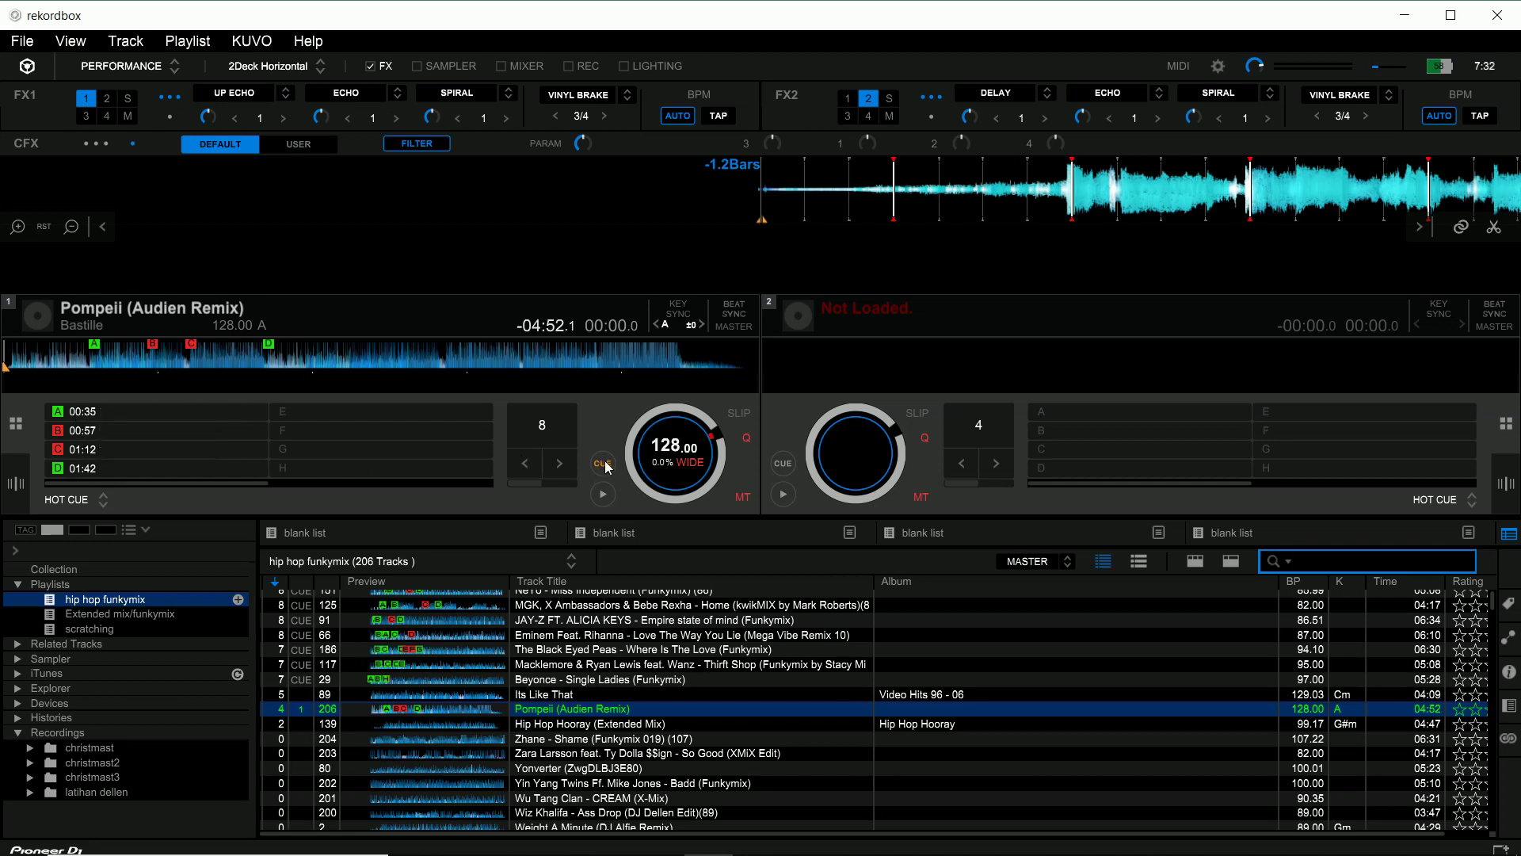
Step: Play the track on deck 1 from hot cue A, from hot cue B and from hot cue D
click(89, 413)
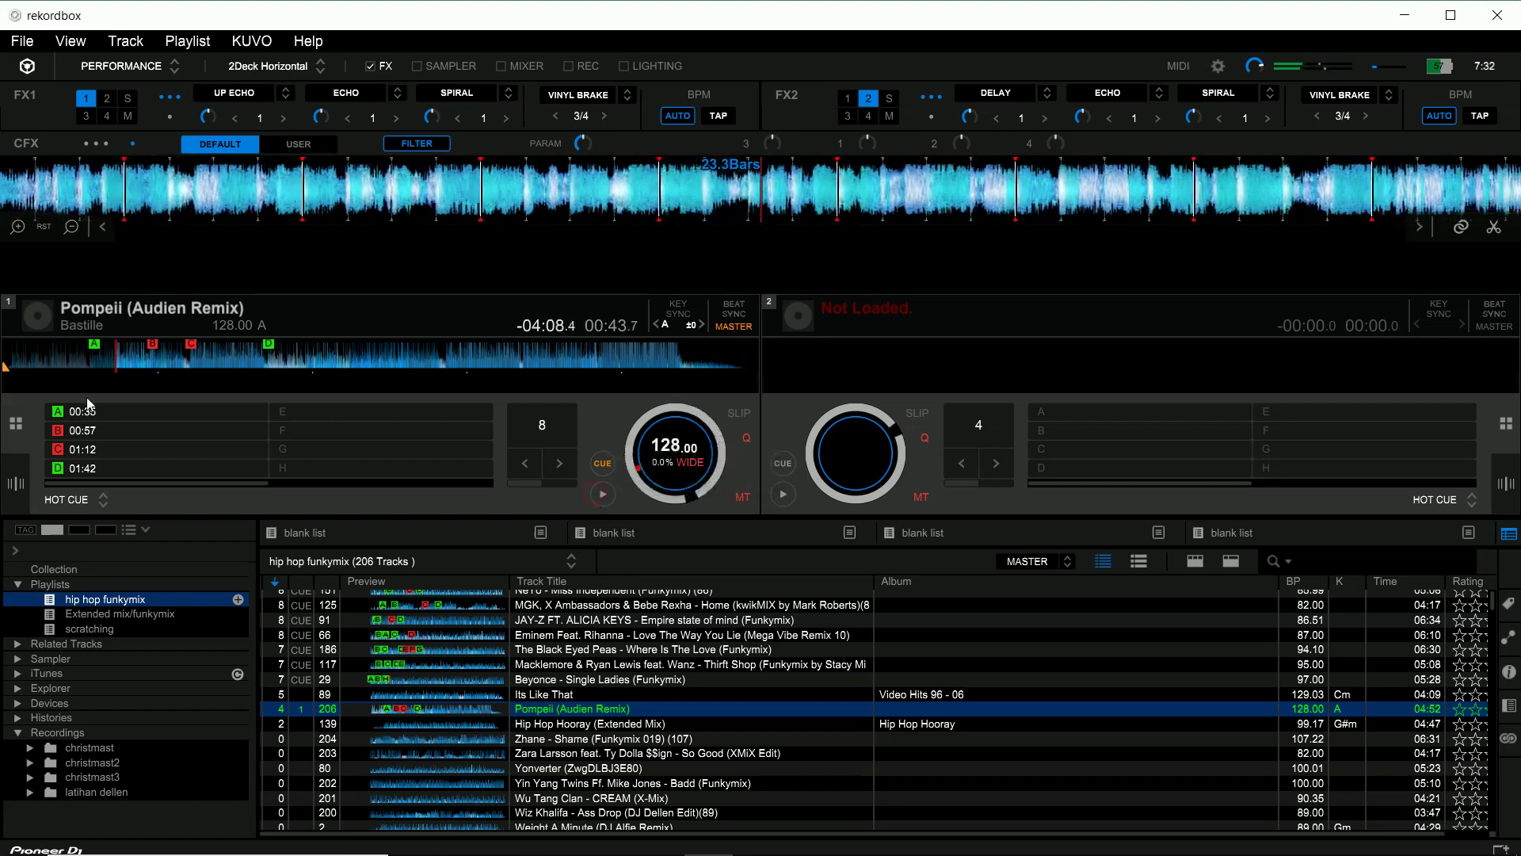
click(89, 432)
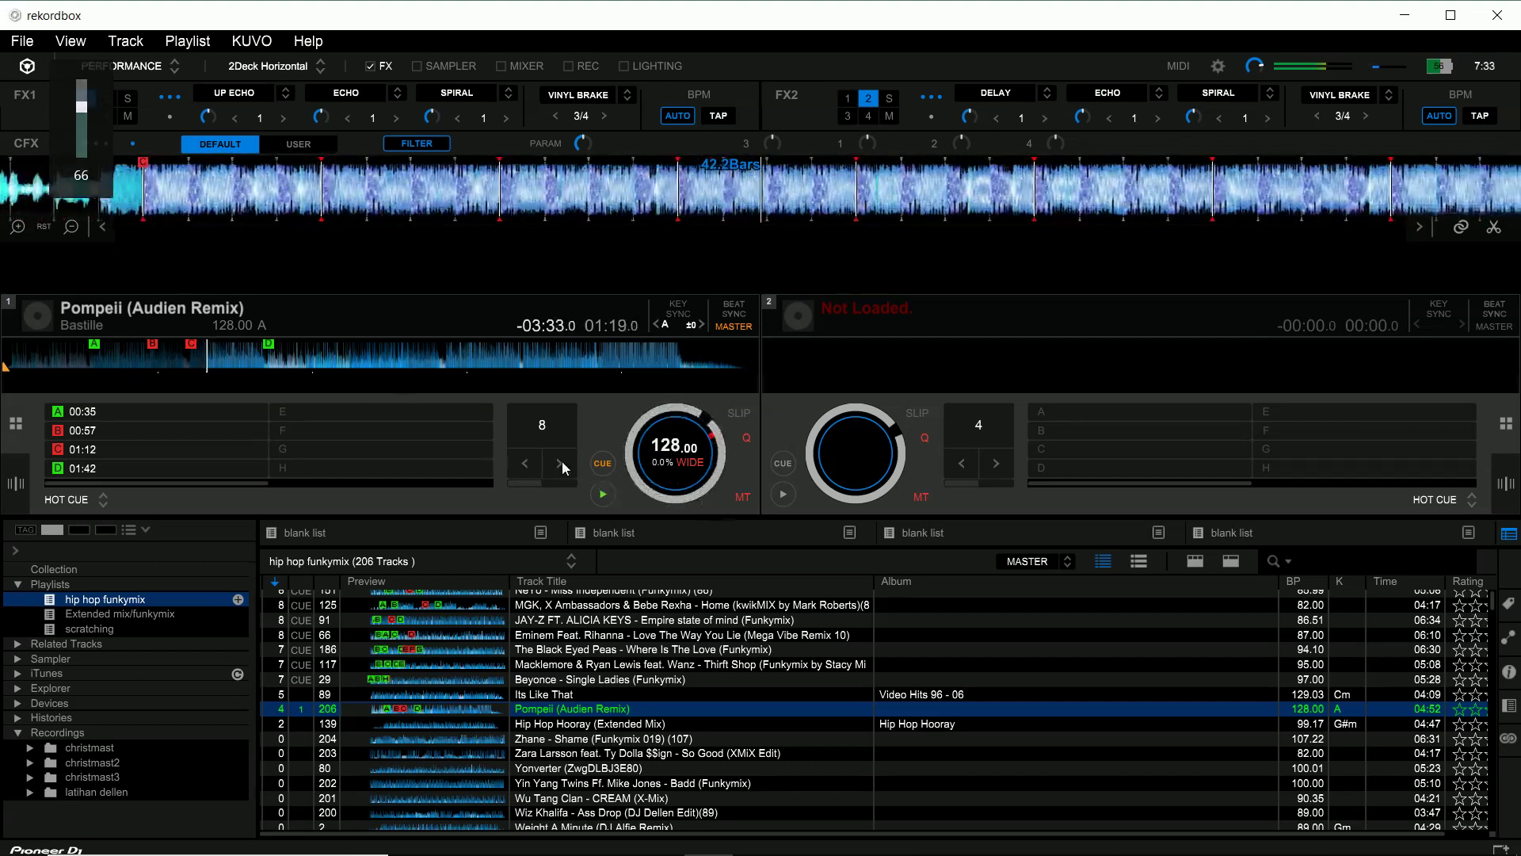
click(83, 469)
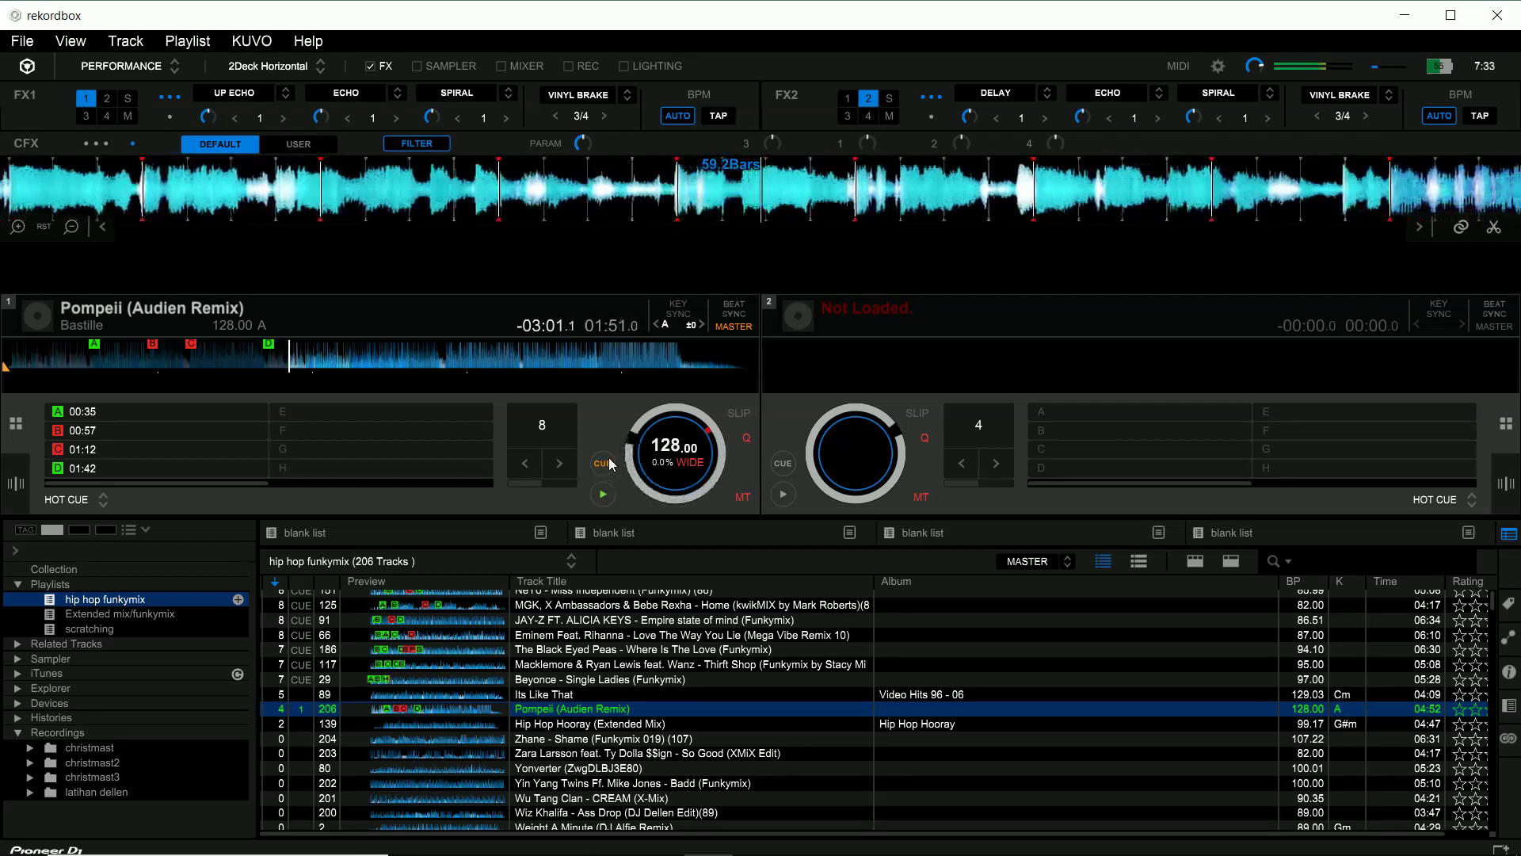
Step: Pause the track on deck 1, resume it briefly and pause it again
click(602, 497)
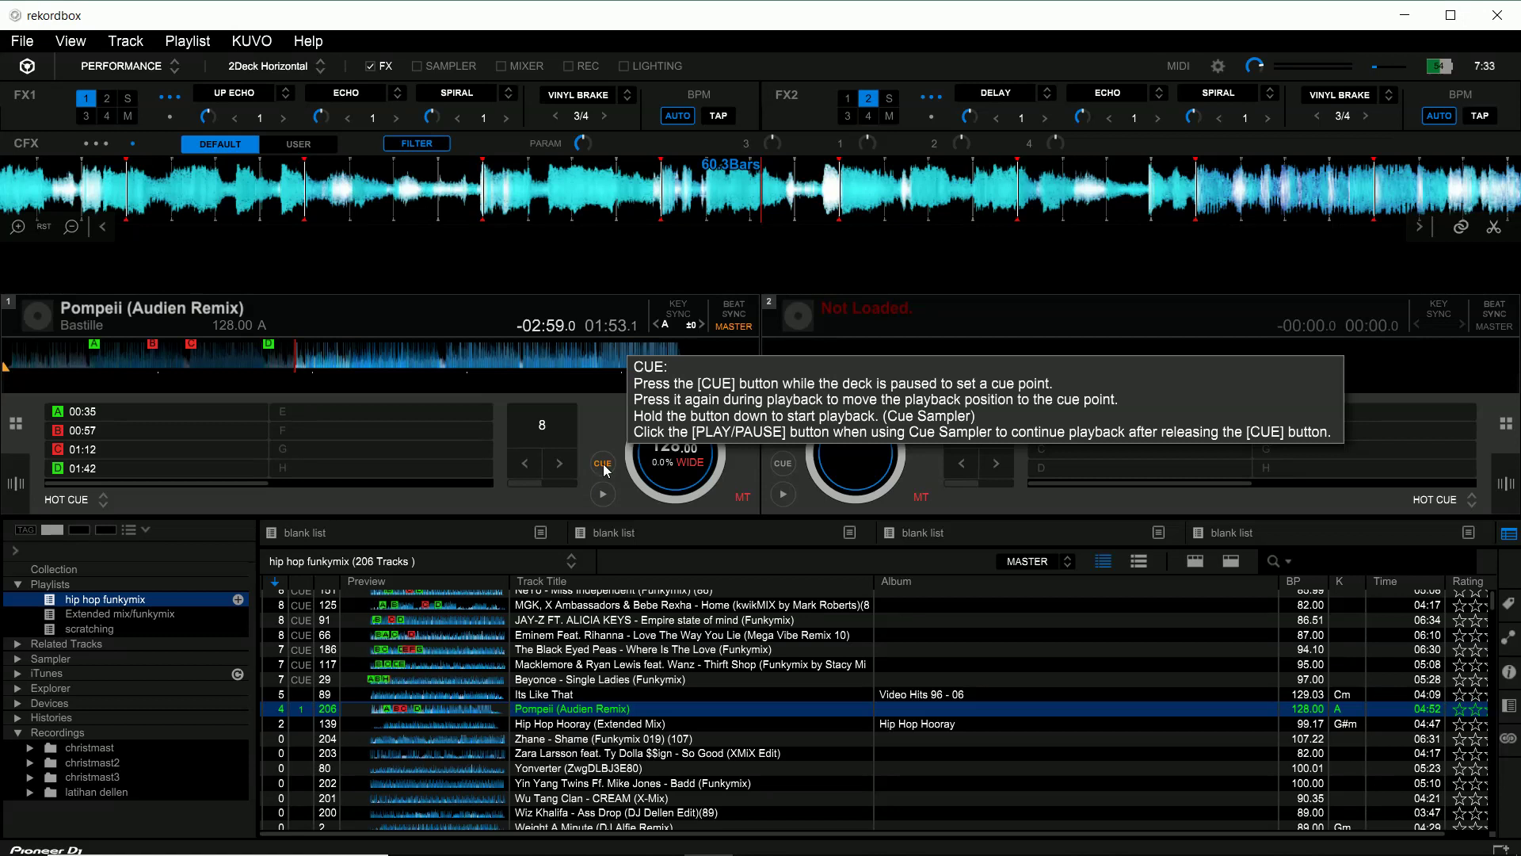
click(604, 495)
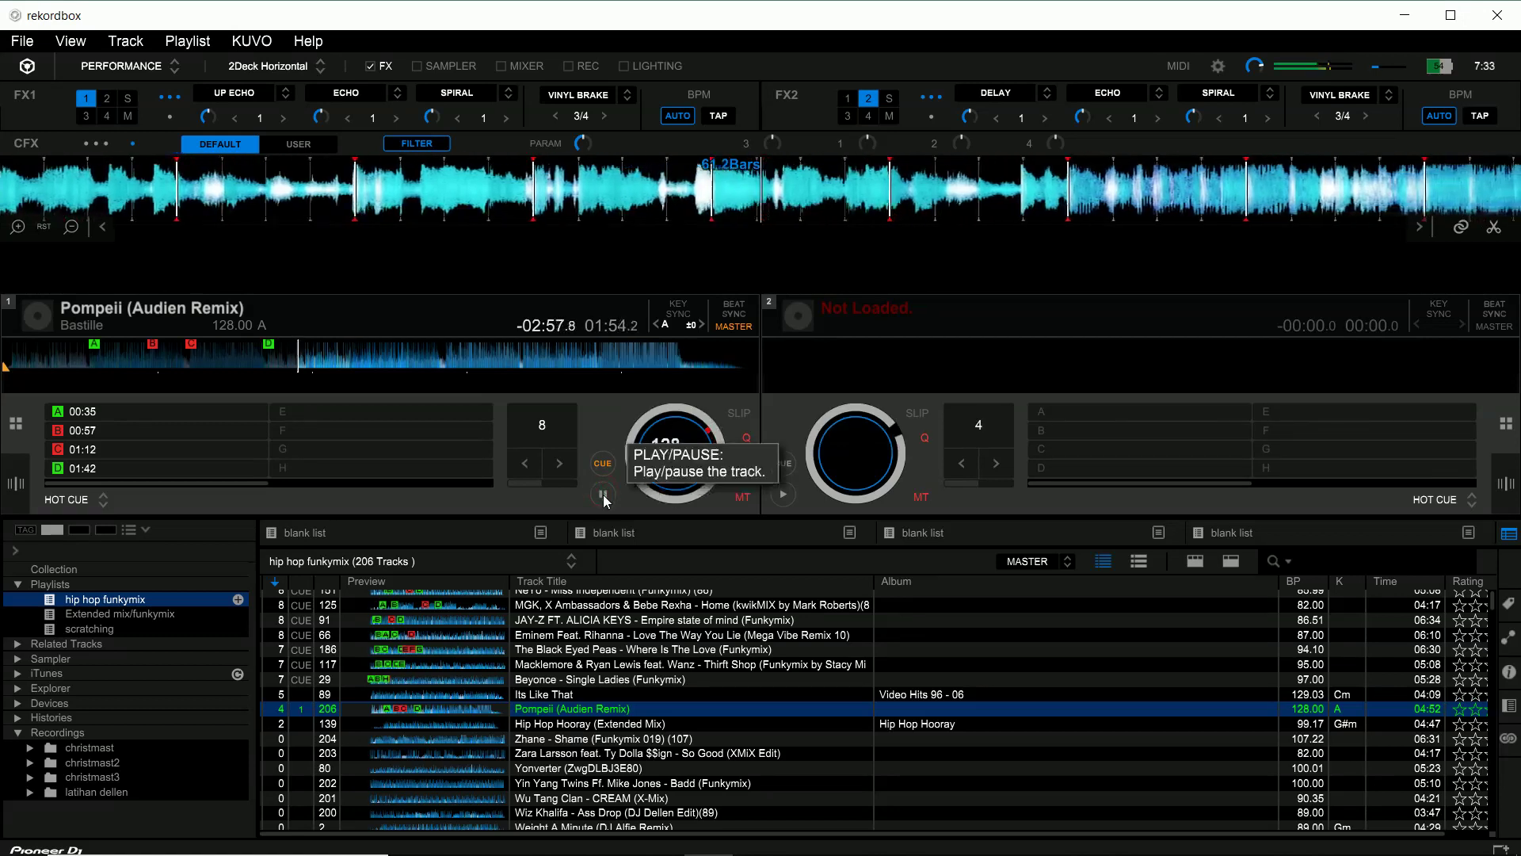
click(603, 495)
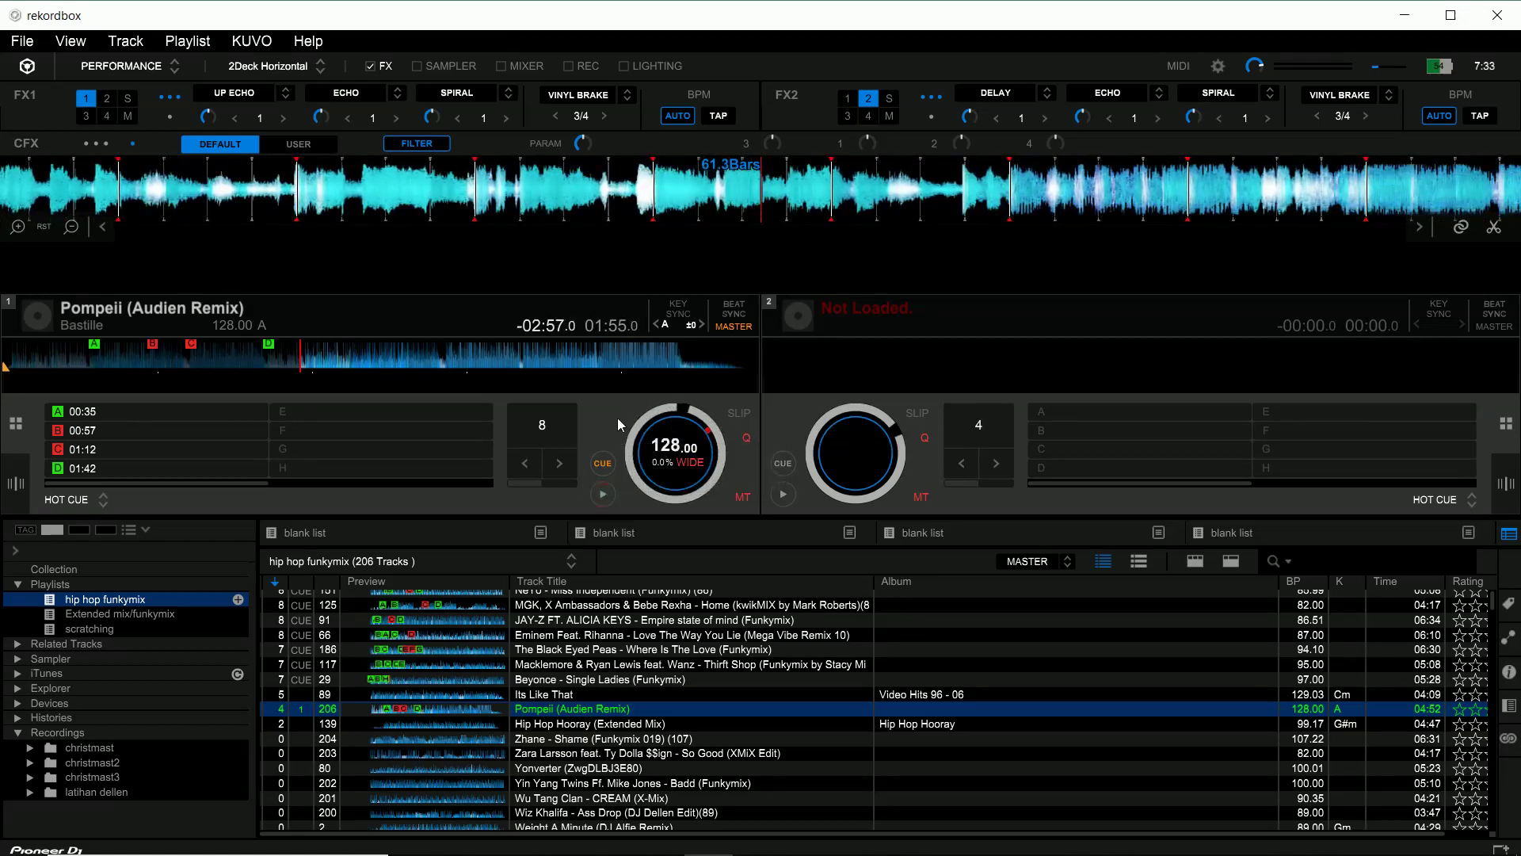
Step: Switch deck 1's performance pads to PAD FX and play the track from just before hot cue B
click(69, 502)
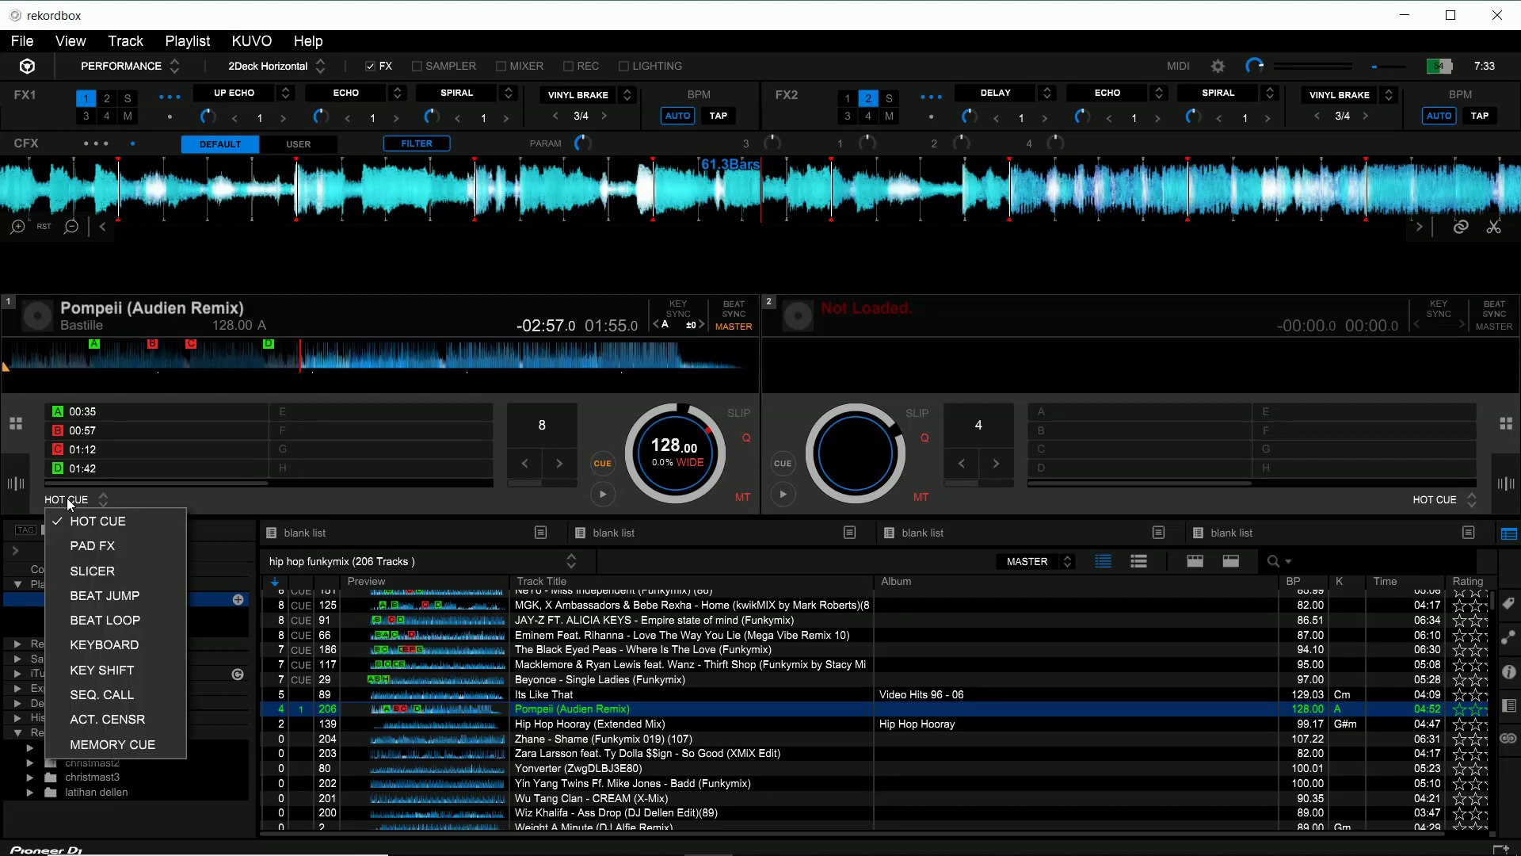
click(100, 547)
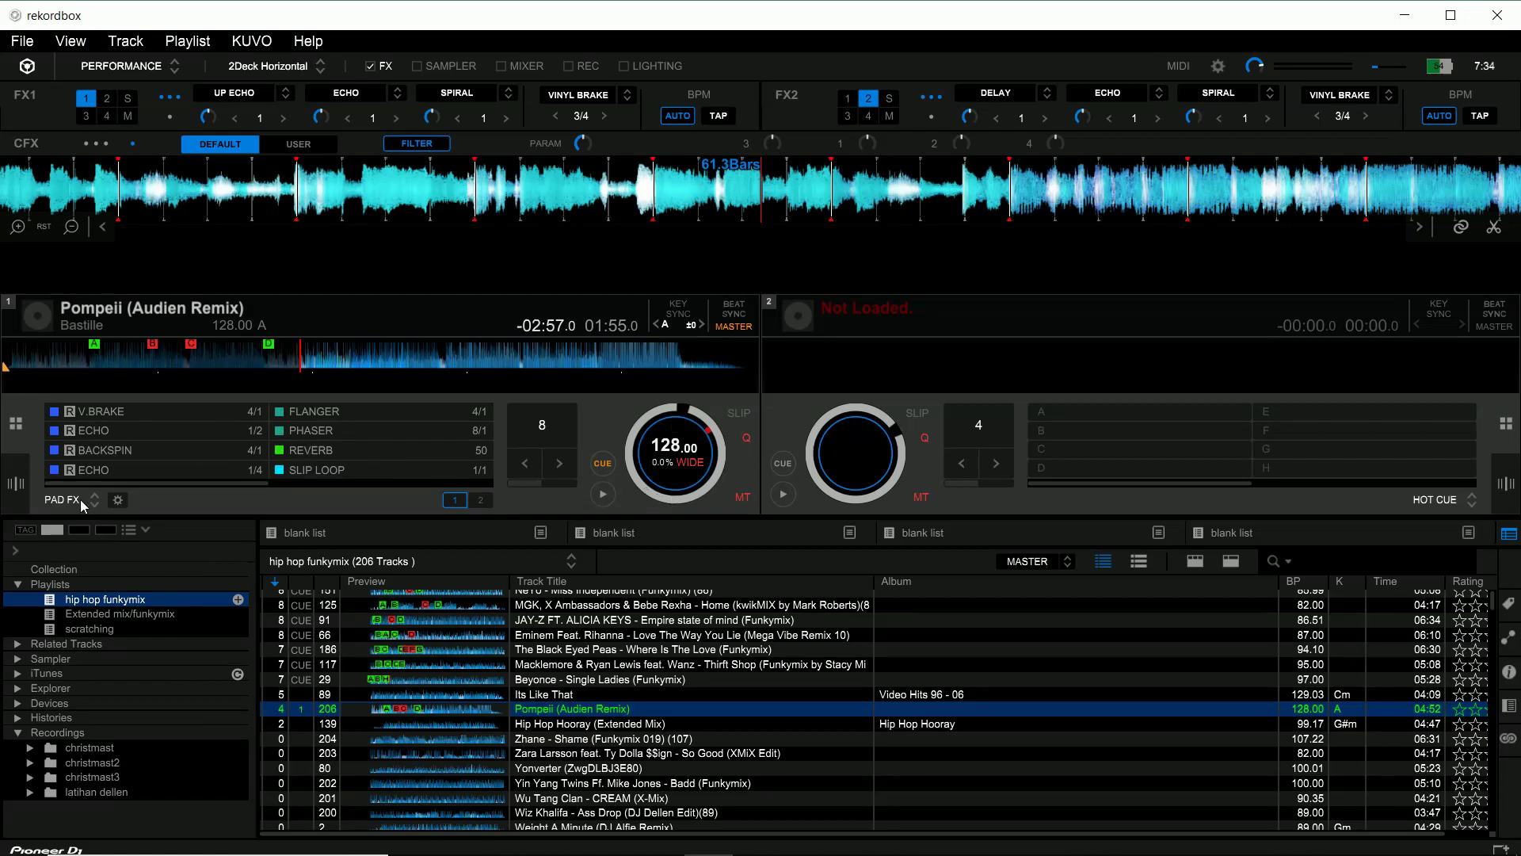
click(604, 495)
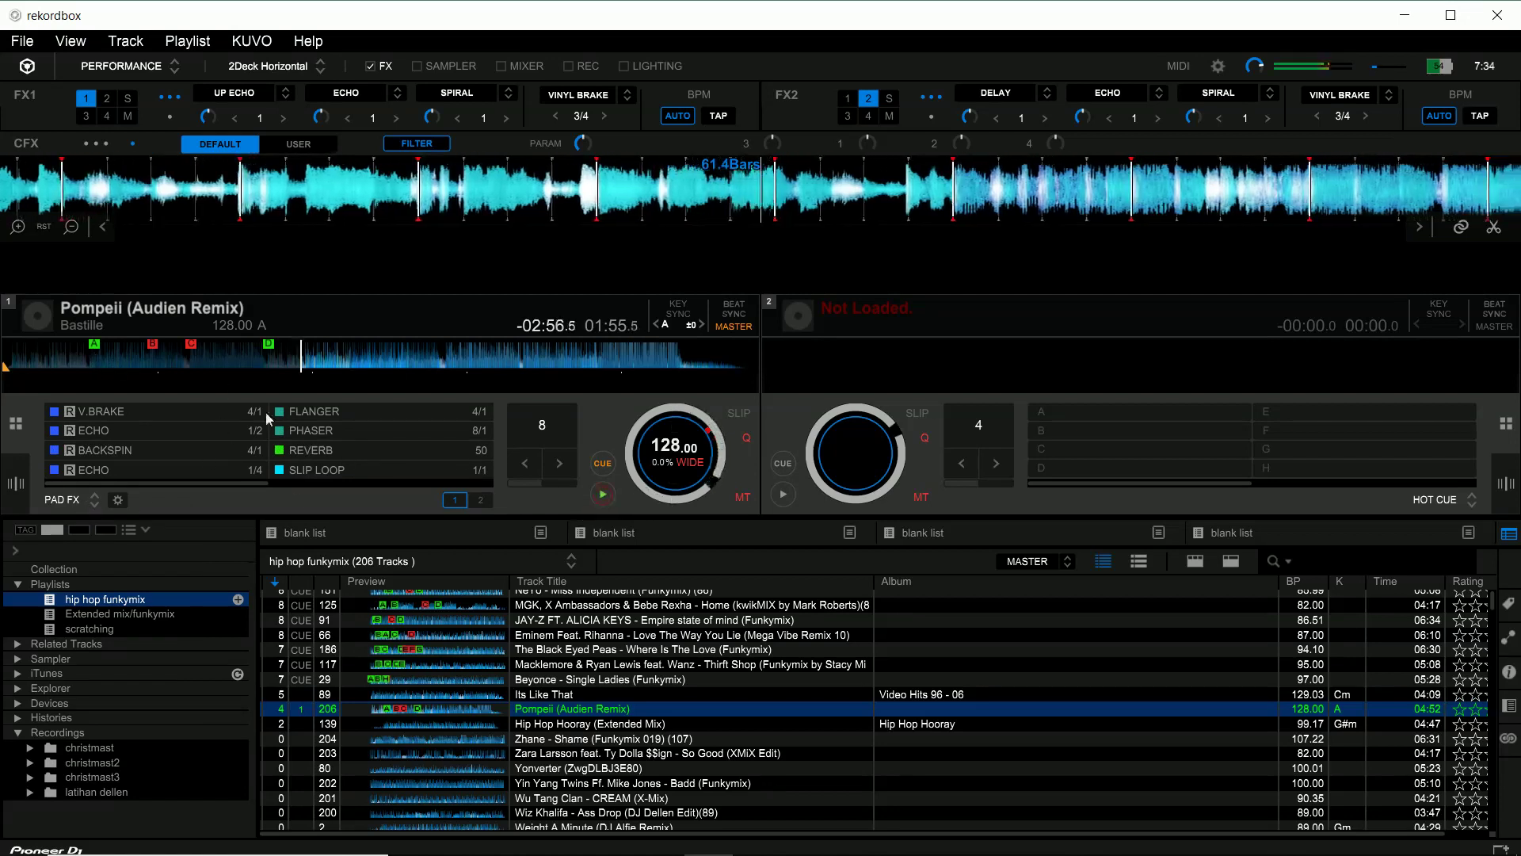
click(155, 357)
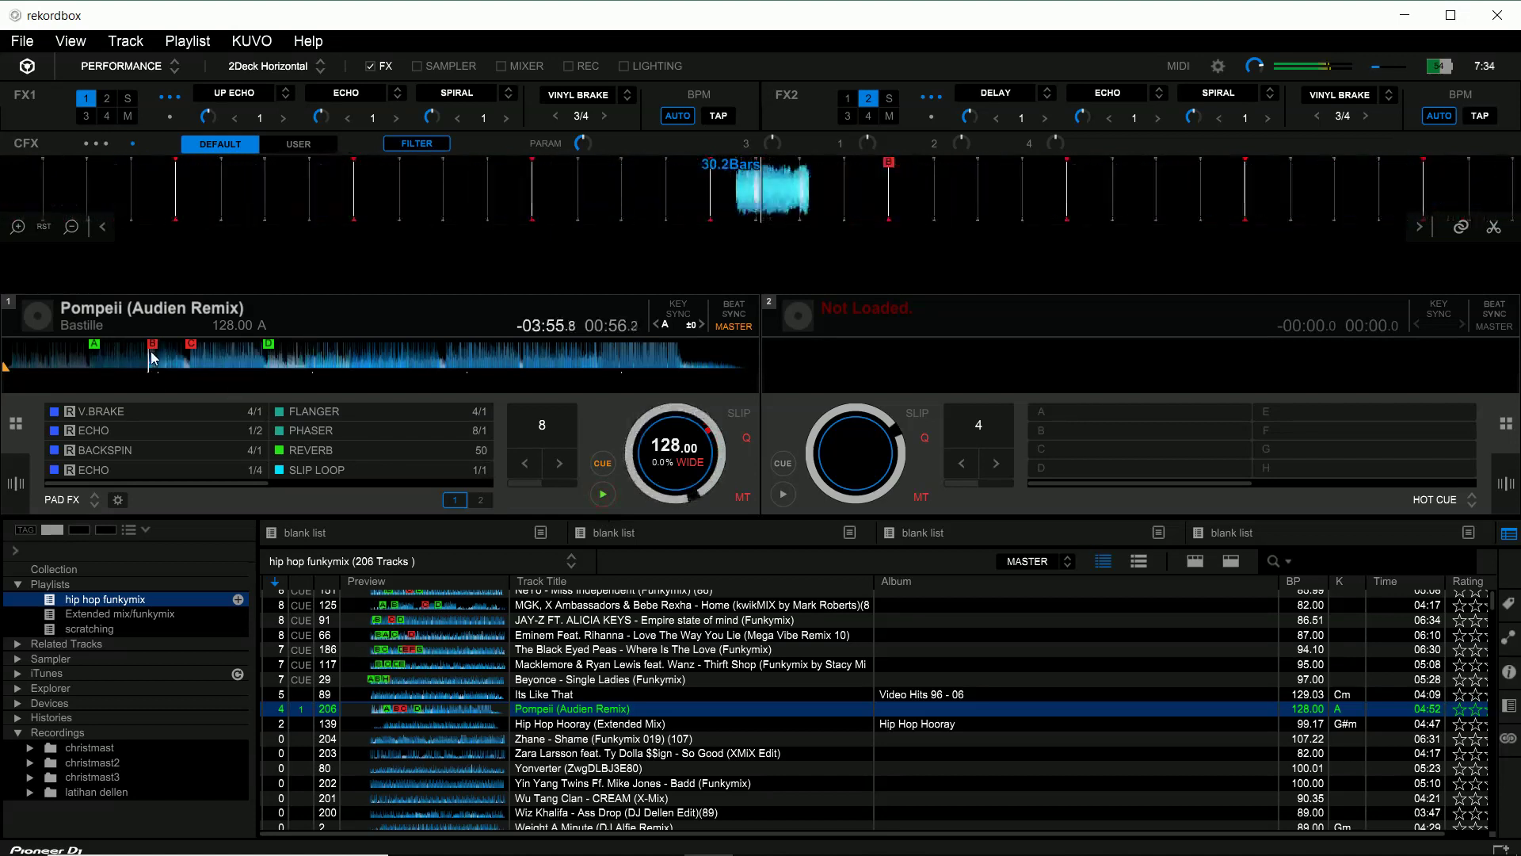
Step: Try the V.BRAKE 4/1, ECHO 1/2 and BACKSPIN 4/1 pad effects on the track playing on deck 1
click(106, 412)
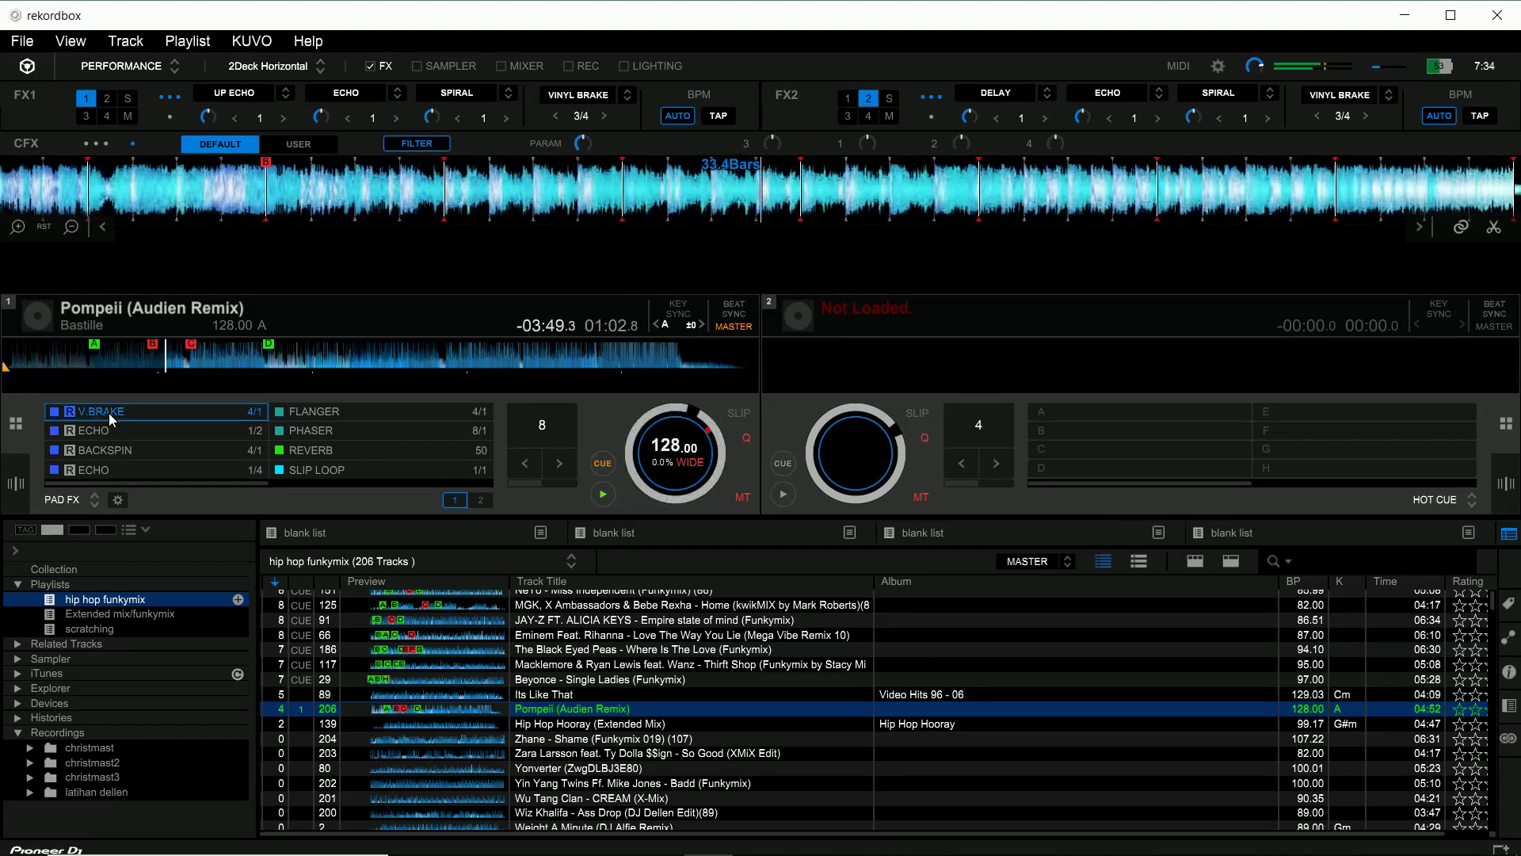
click(107, 412)
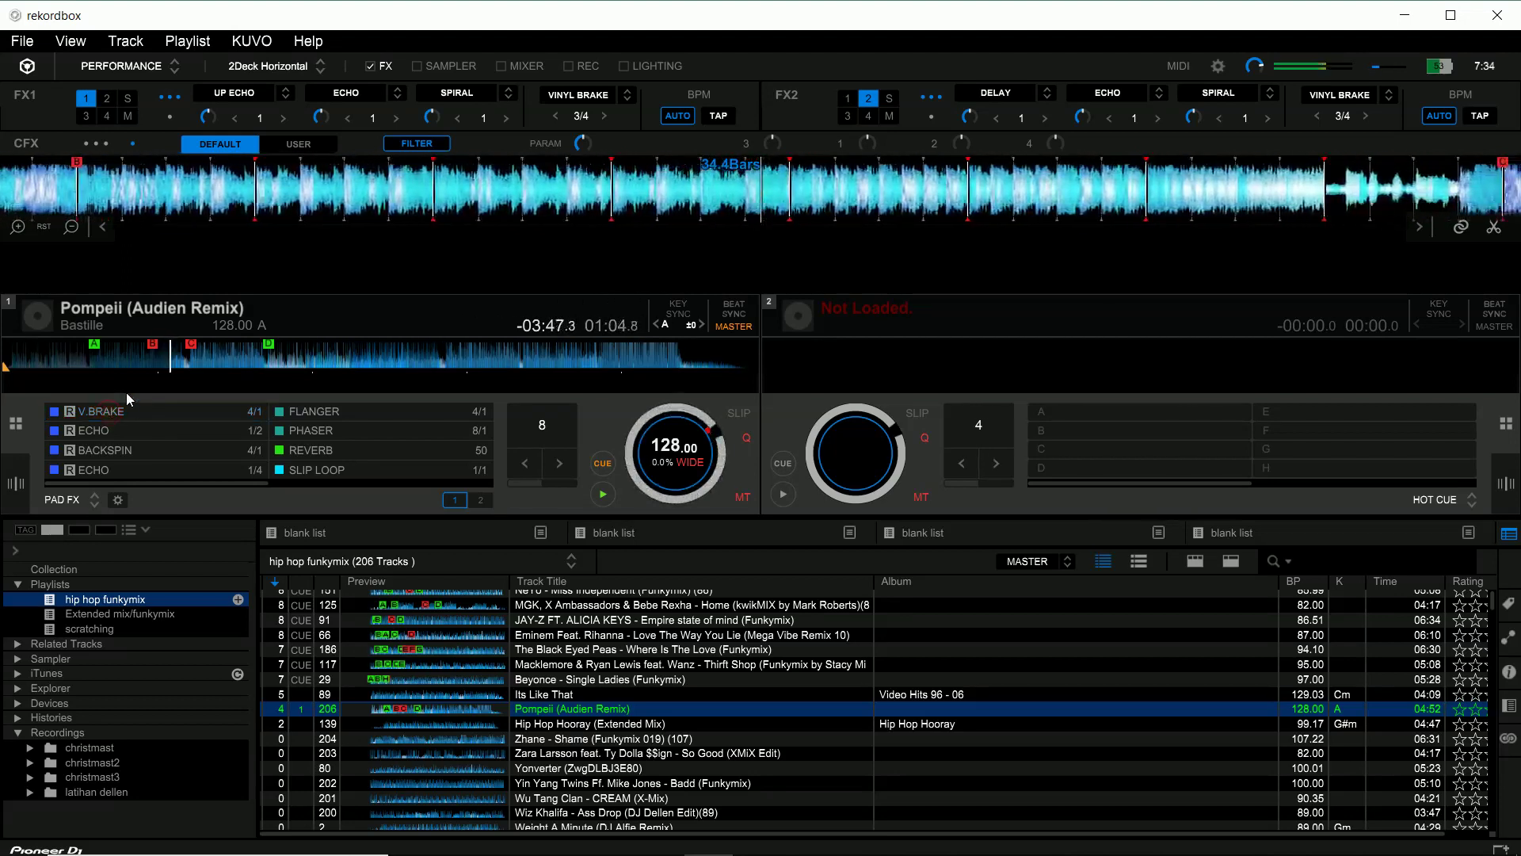
click(98, 430)
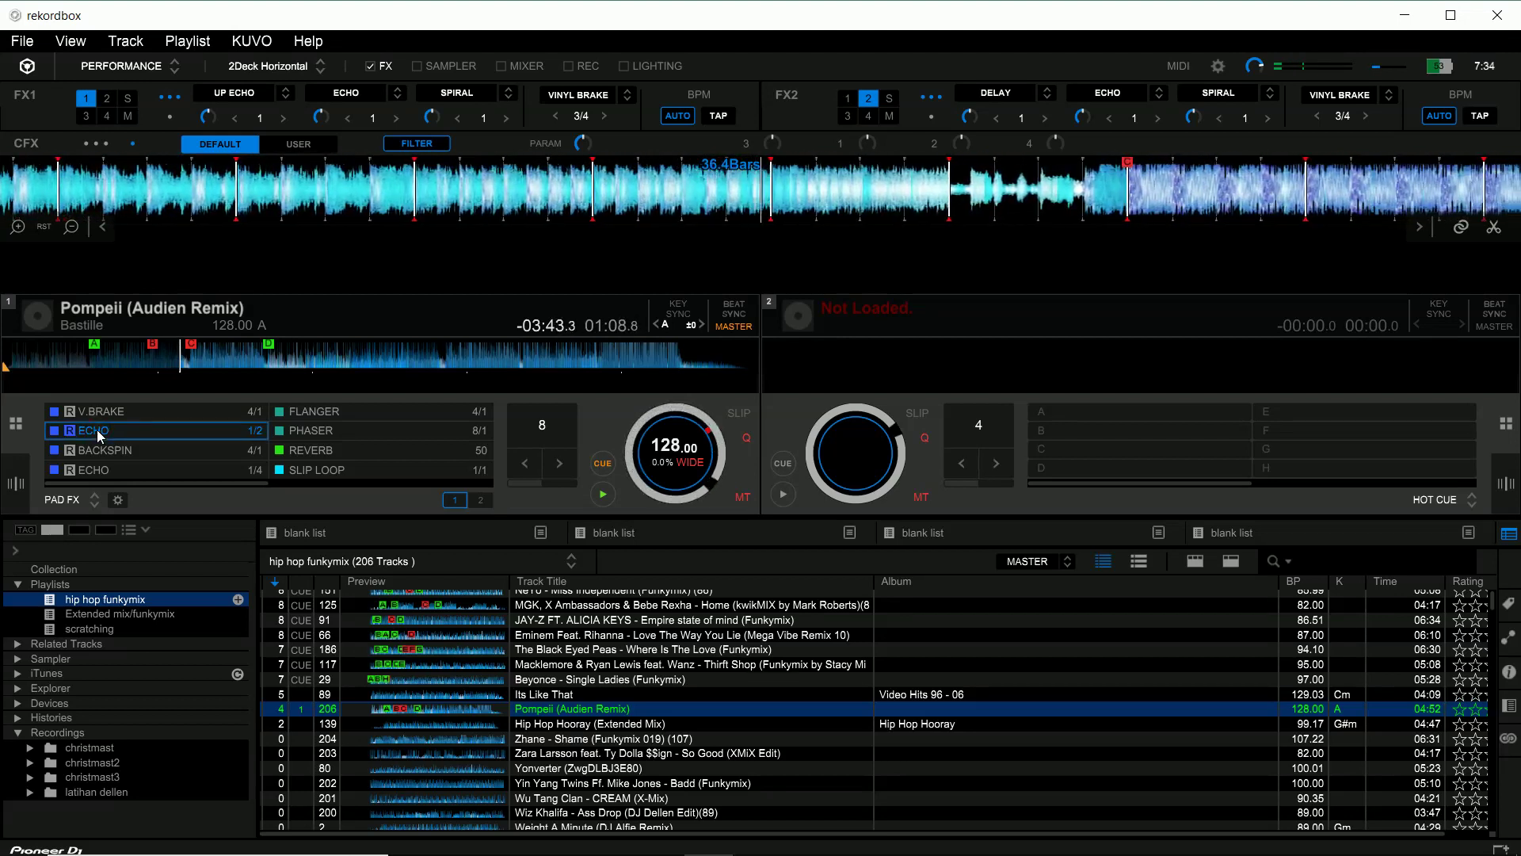
click(101, 433)
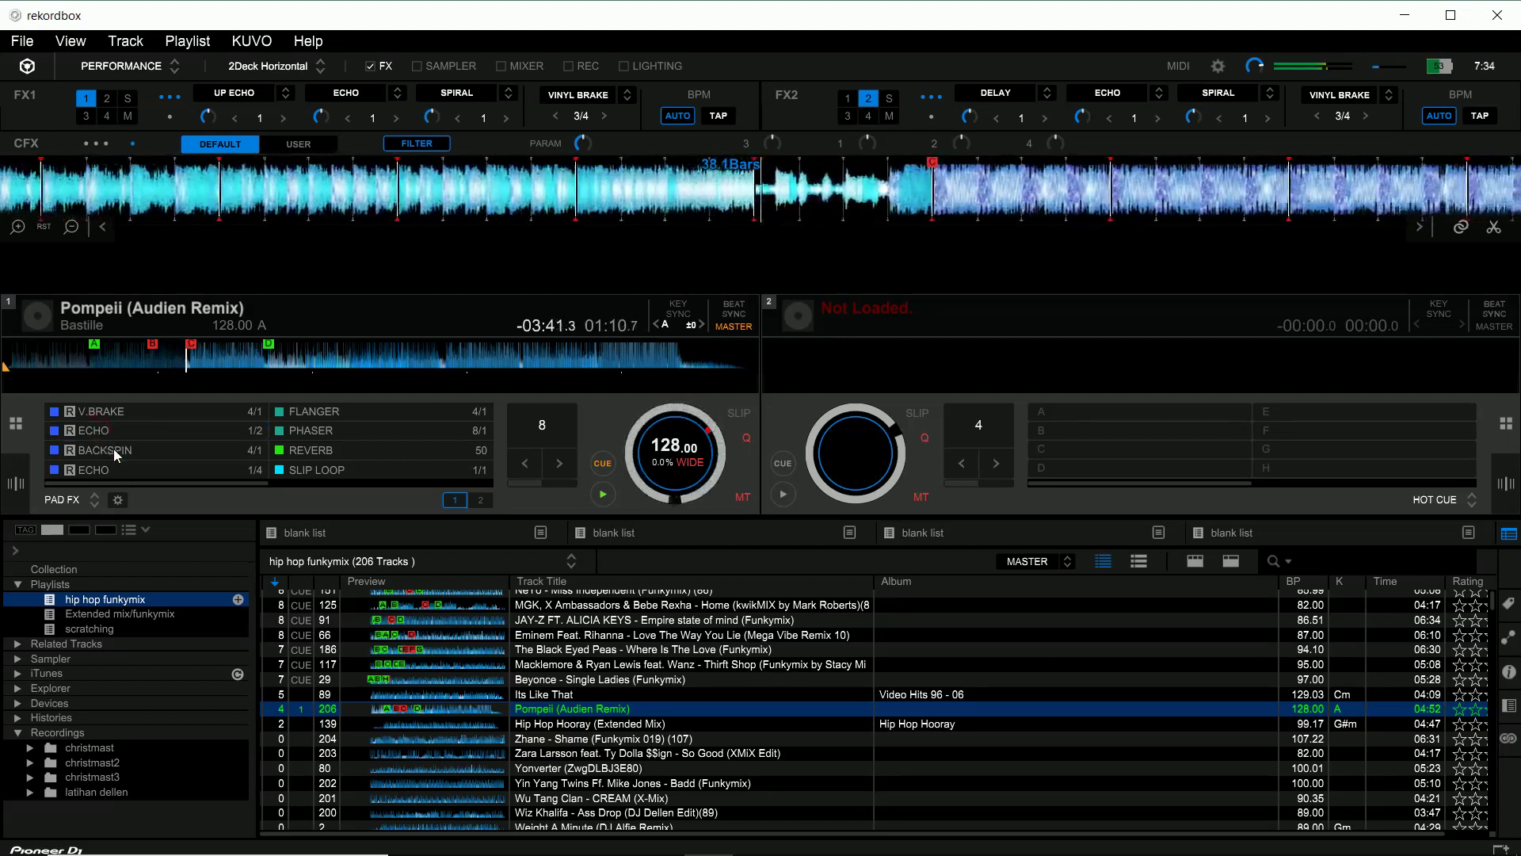
click(114, 451)
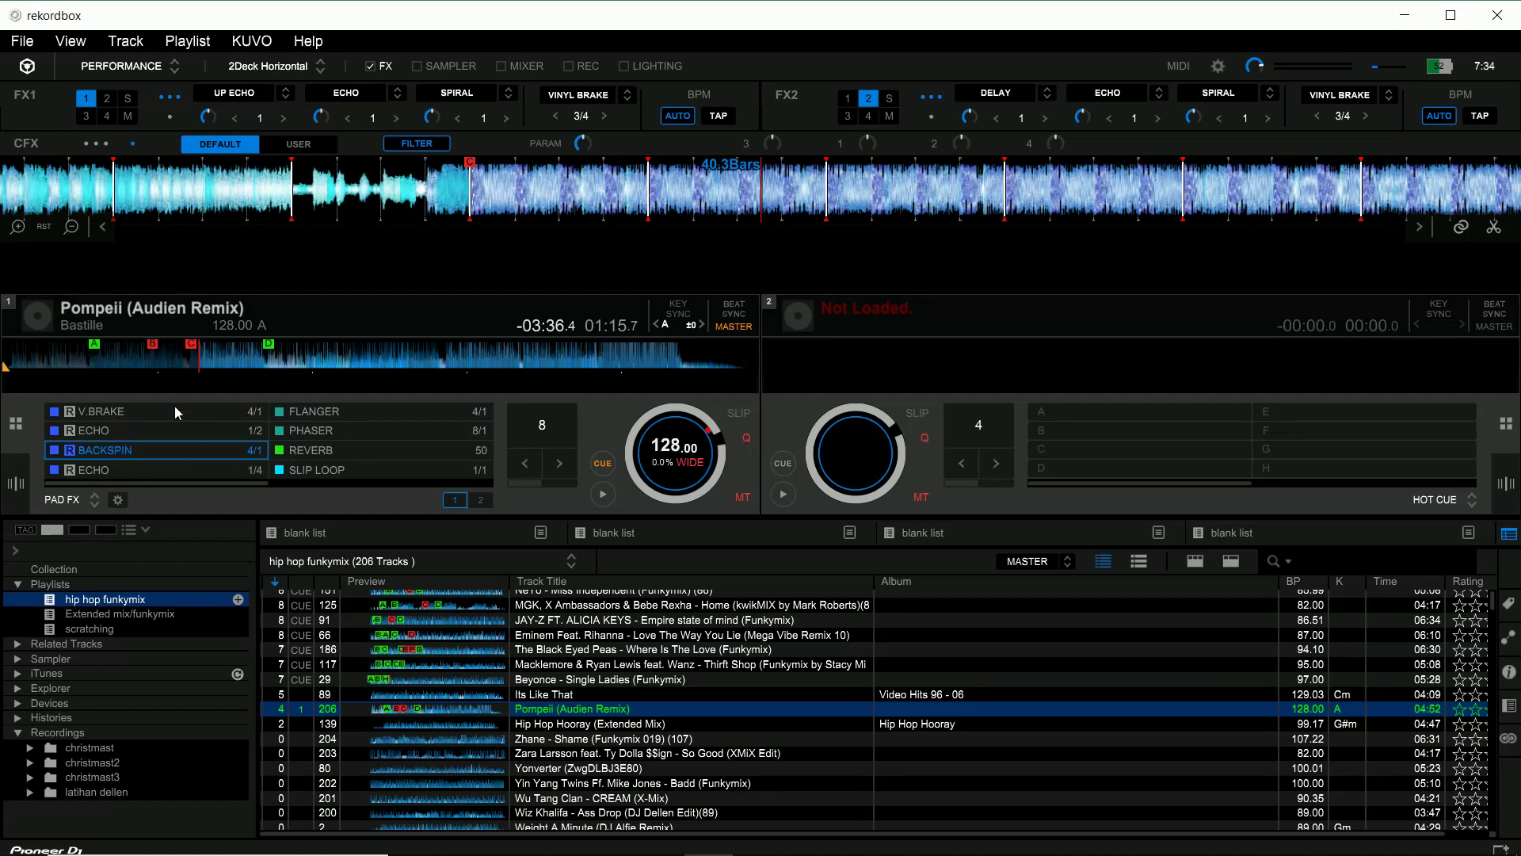
Step: Open the PAD FX settings on deck 1, switch the pads to HOT CUE and back to PAD FX, and close the settings
click(117, 500)
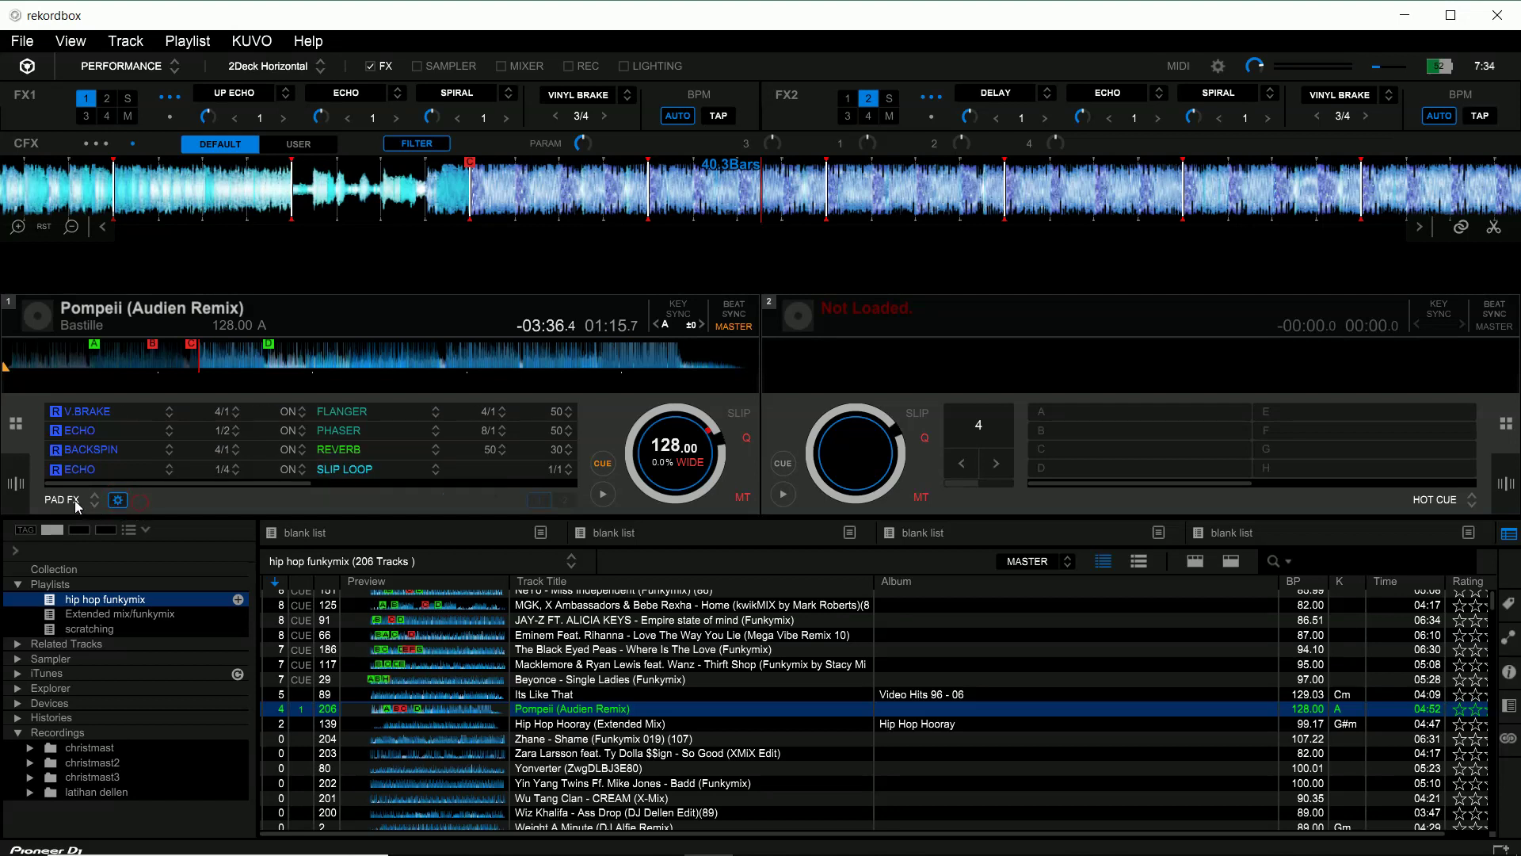
click(78, 506)
click(79, 511)
click(77, 504)
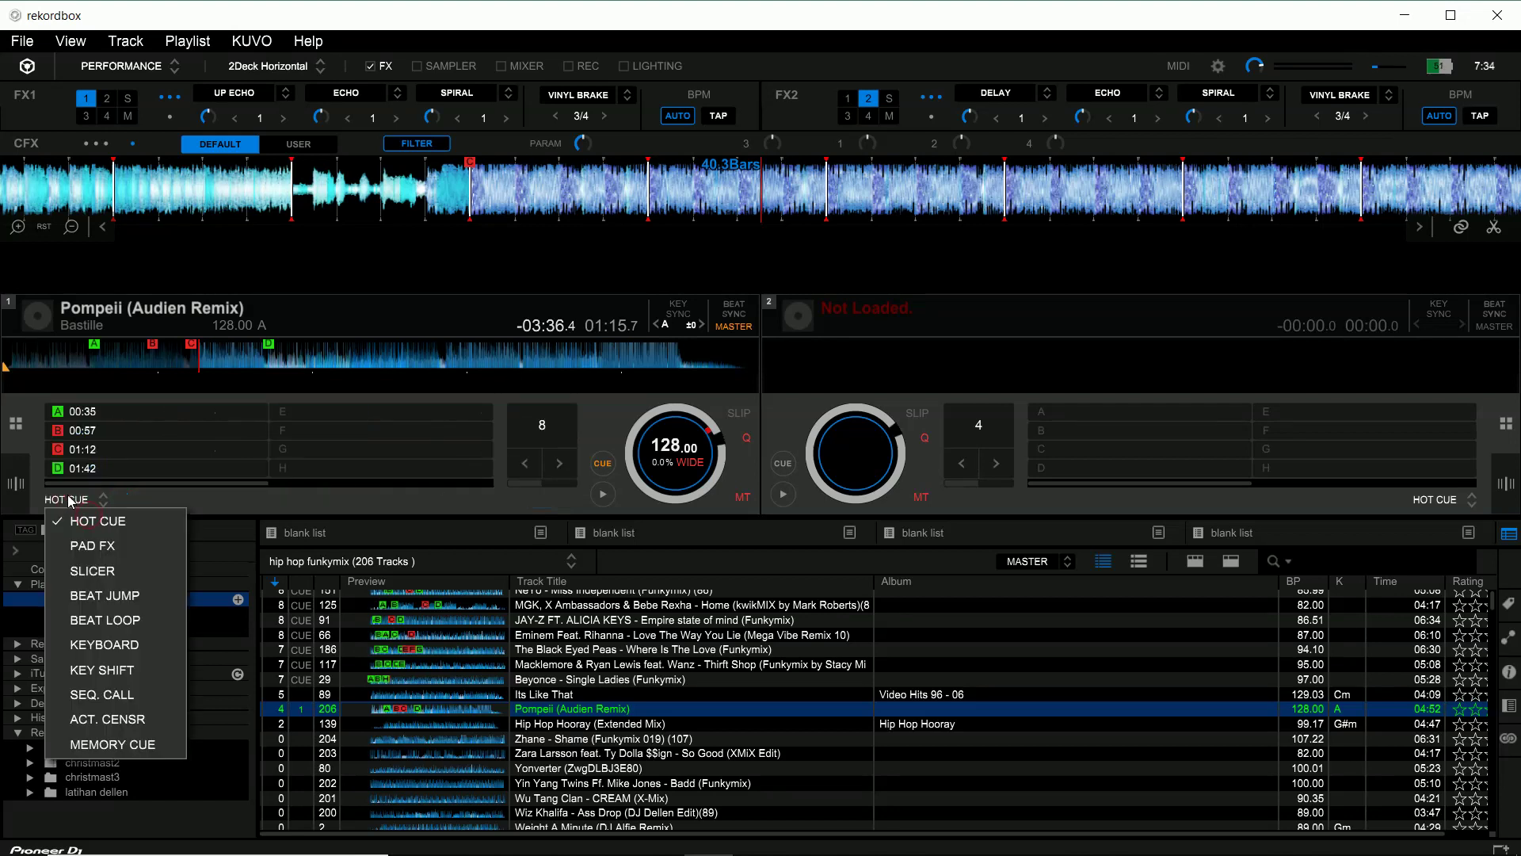
click(103, 547)
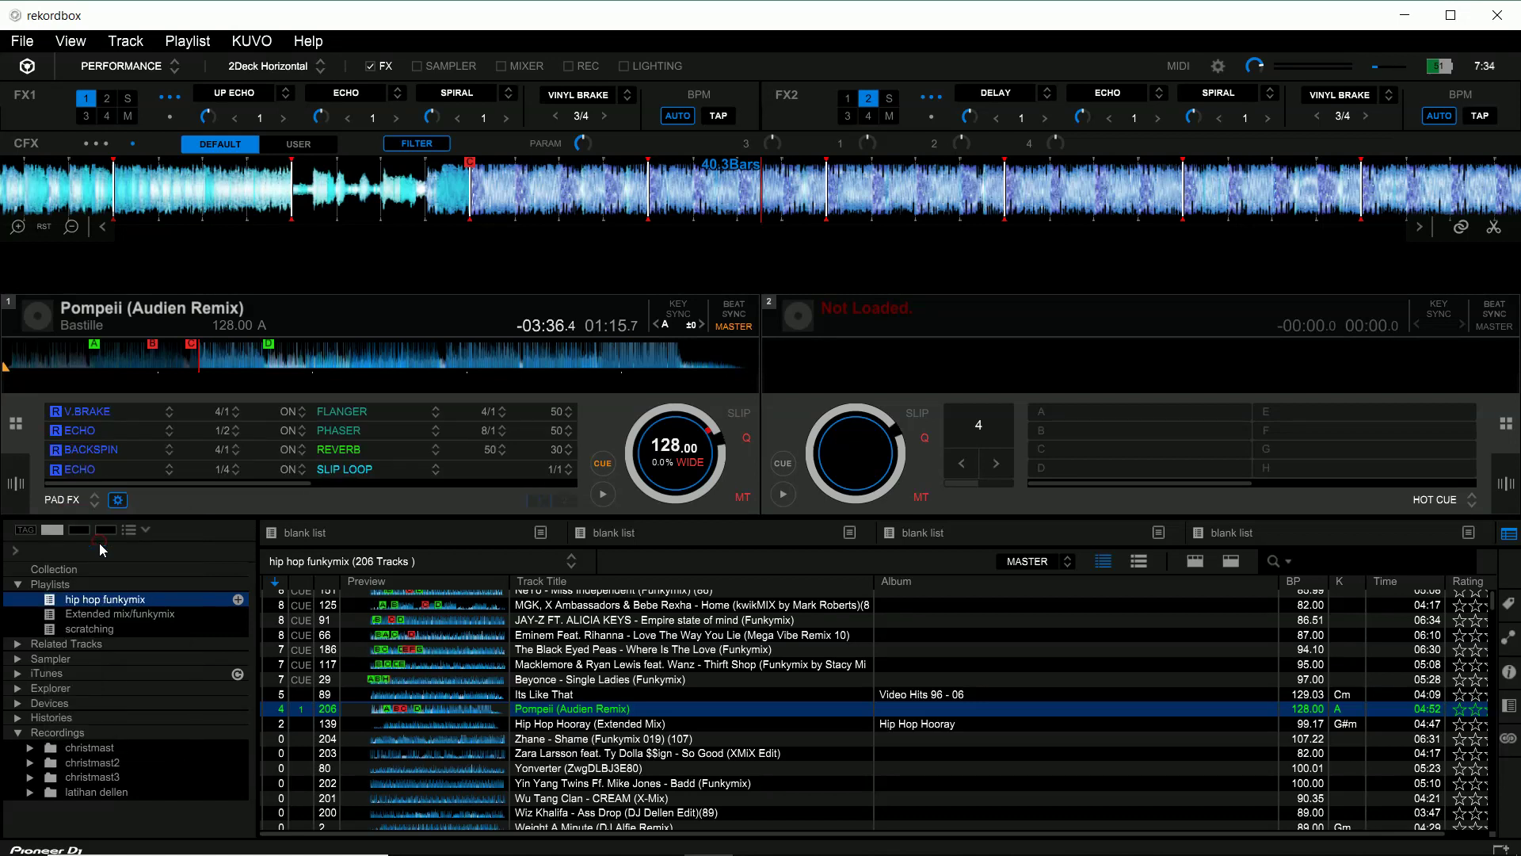
click(118, 500)
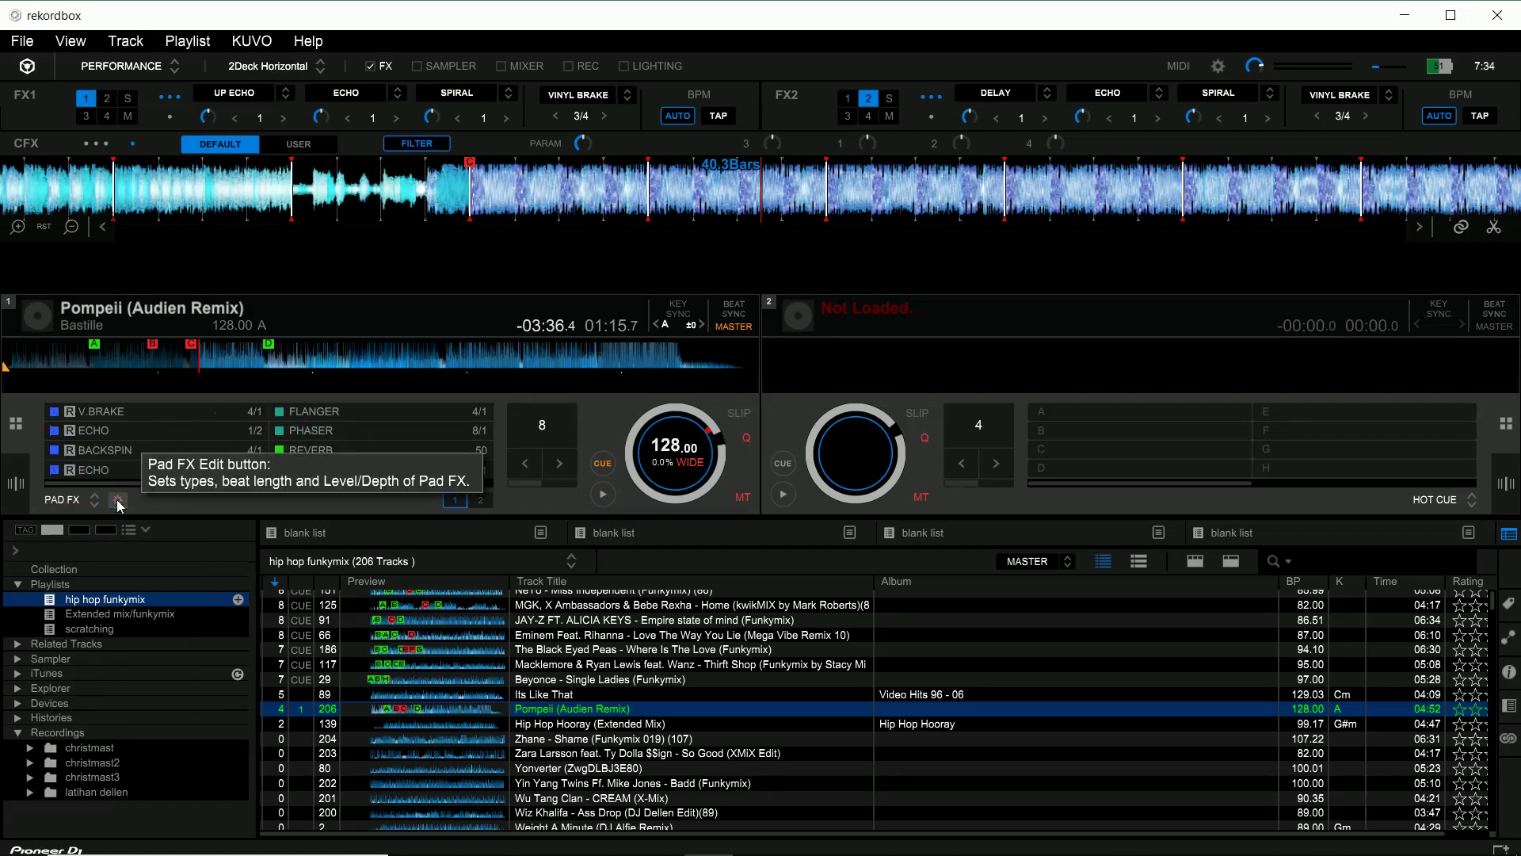
Step: Examine the SOUND COLOR FX and RELEASE FX choices for the V.BRAKE pad in deck 1's PAD FX settings
click(118, 500)
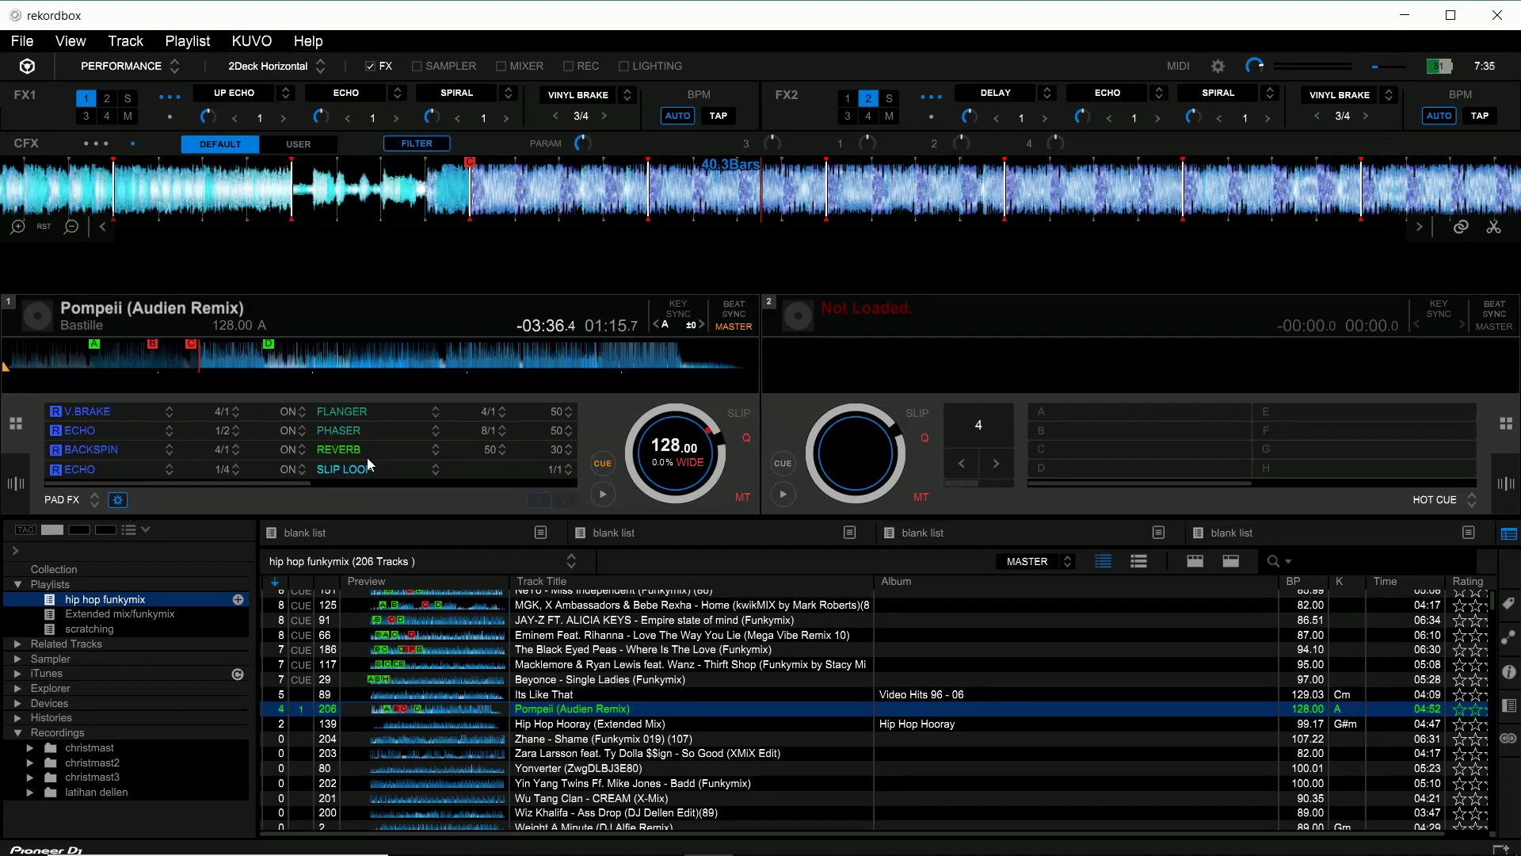
click(87, 414)
mouse_move(169, 444)
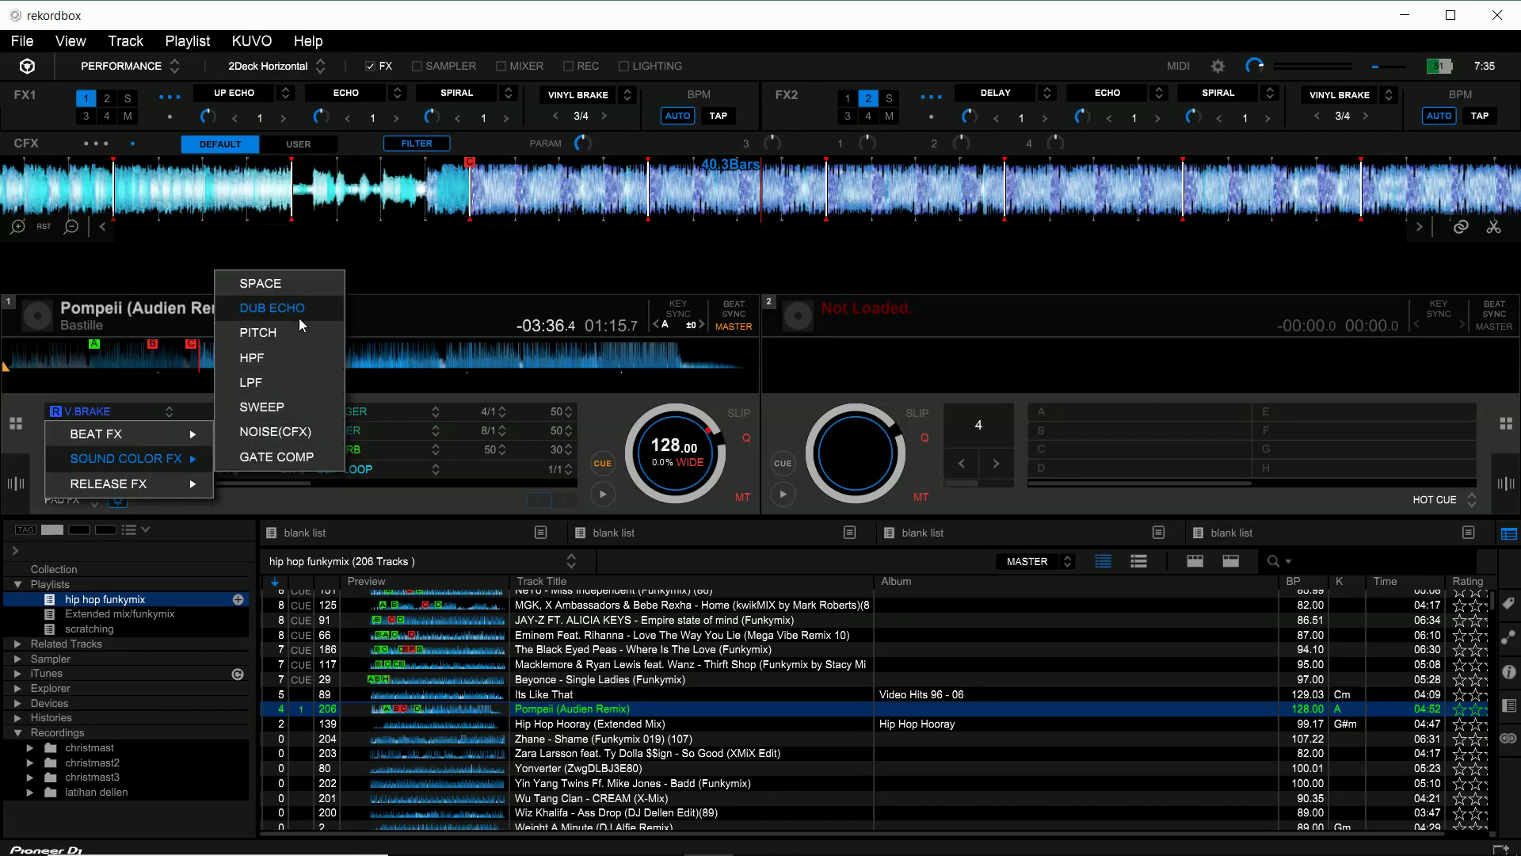
mouse_move(132, 493)
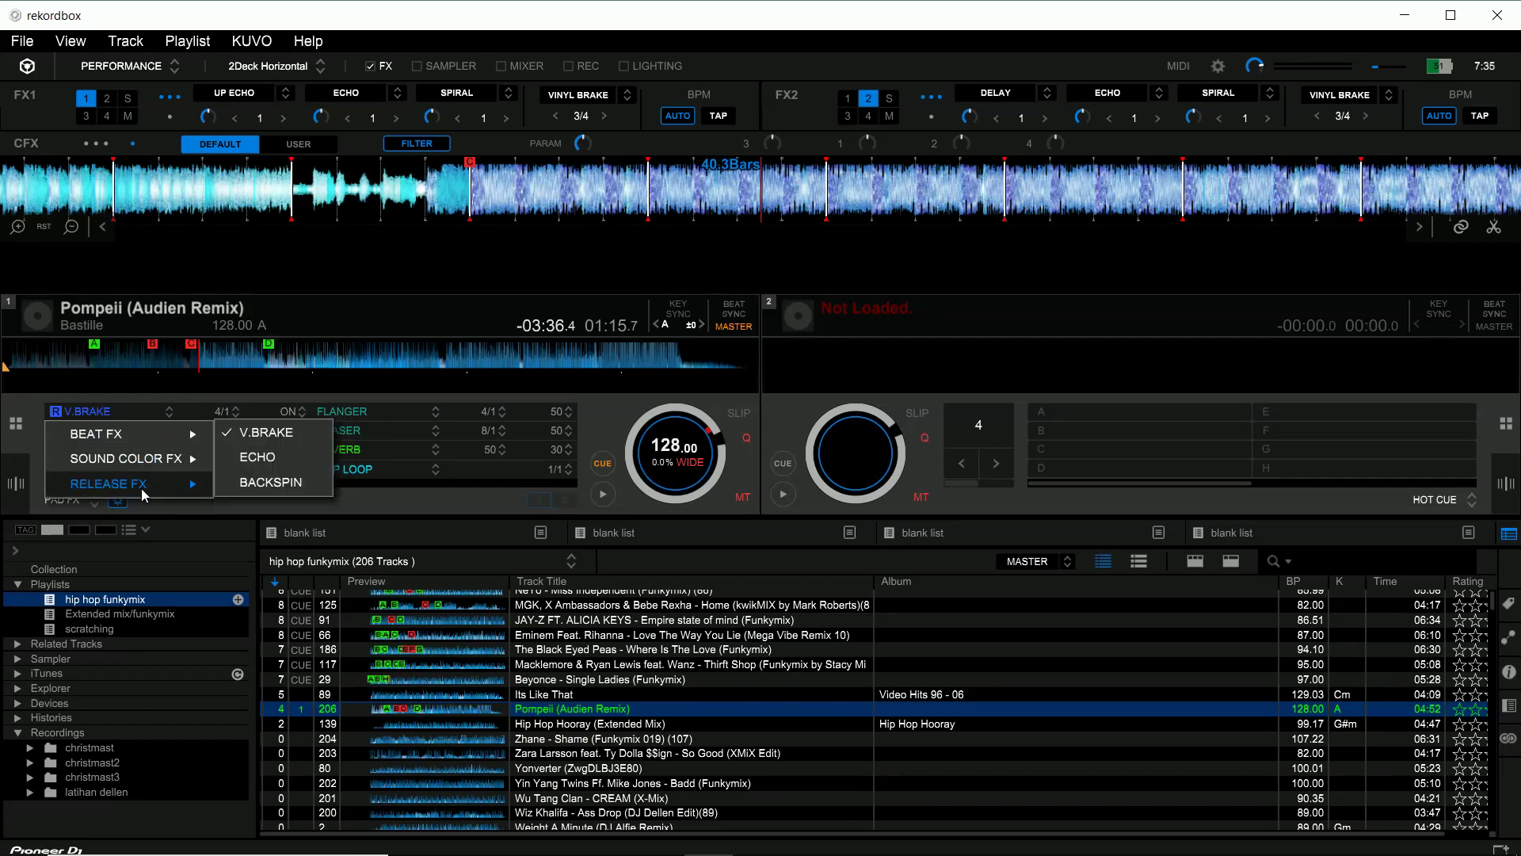
click(358, 506)
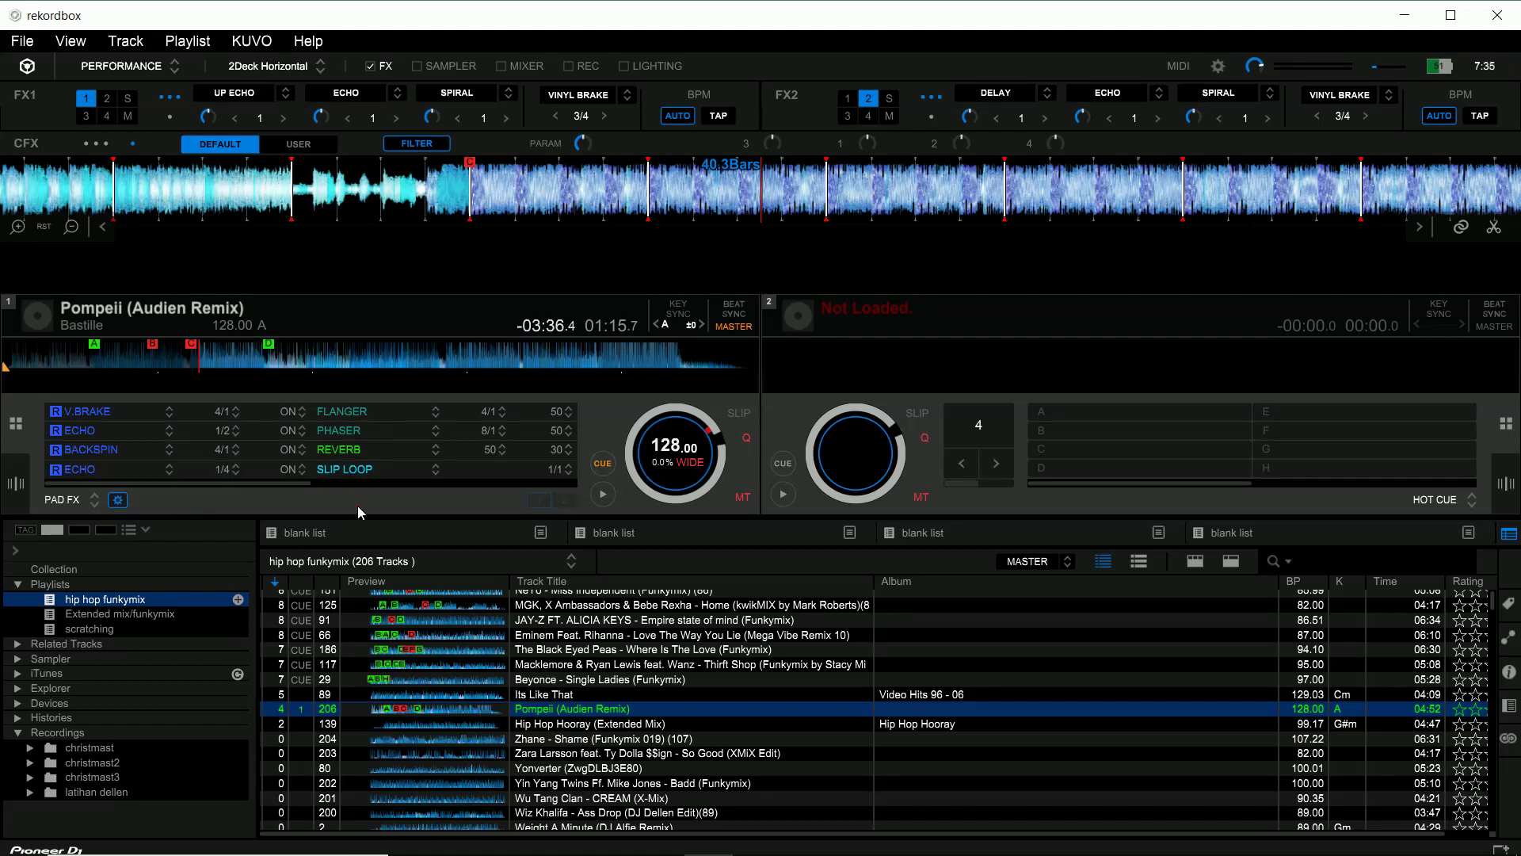
click(121, 502)
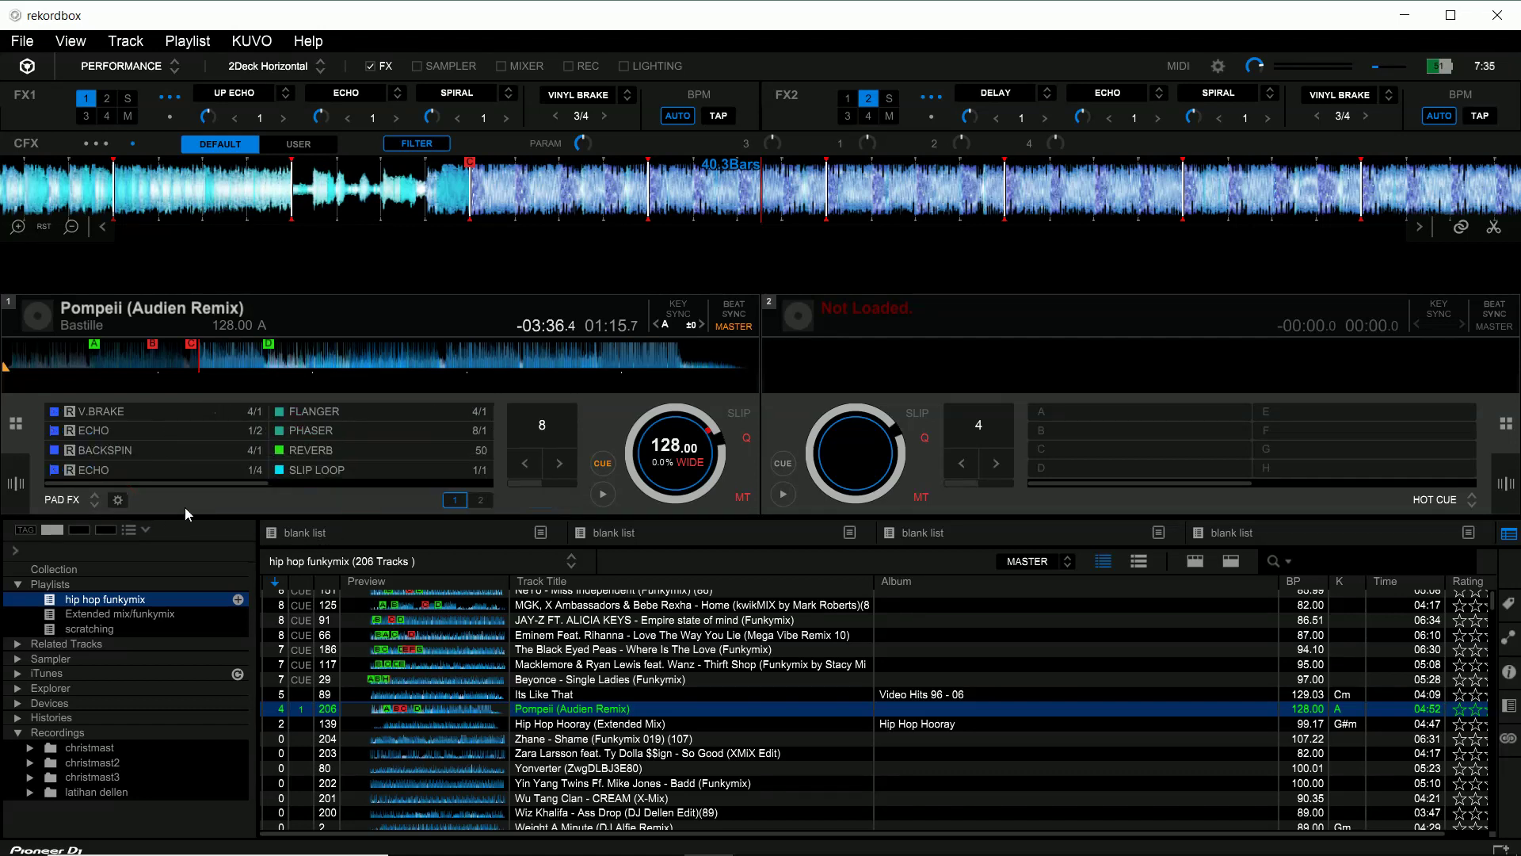
Step: Show the BEAT JUMP pads on deck 1 and switch the performance pads to BEAT LOOP
click(59, 499)
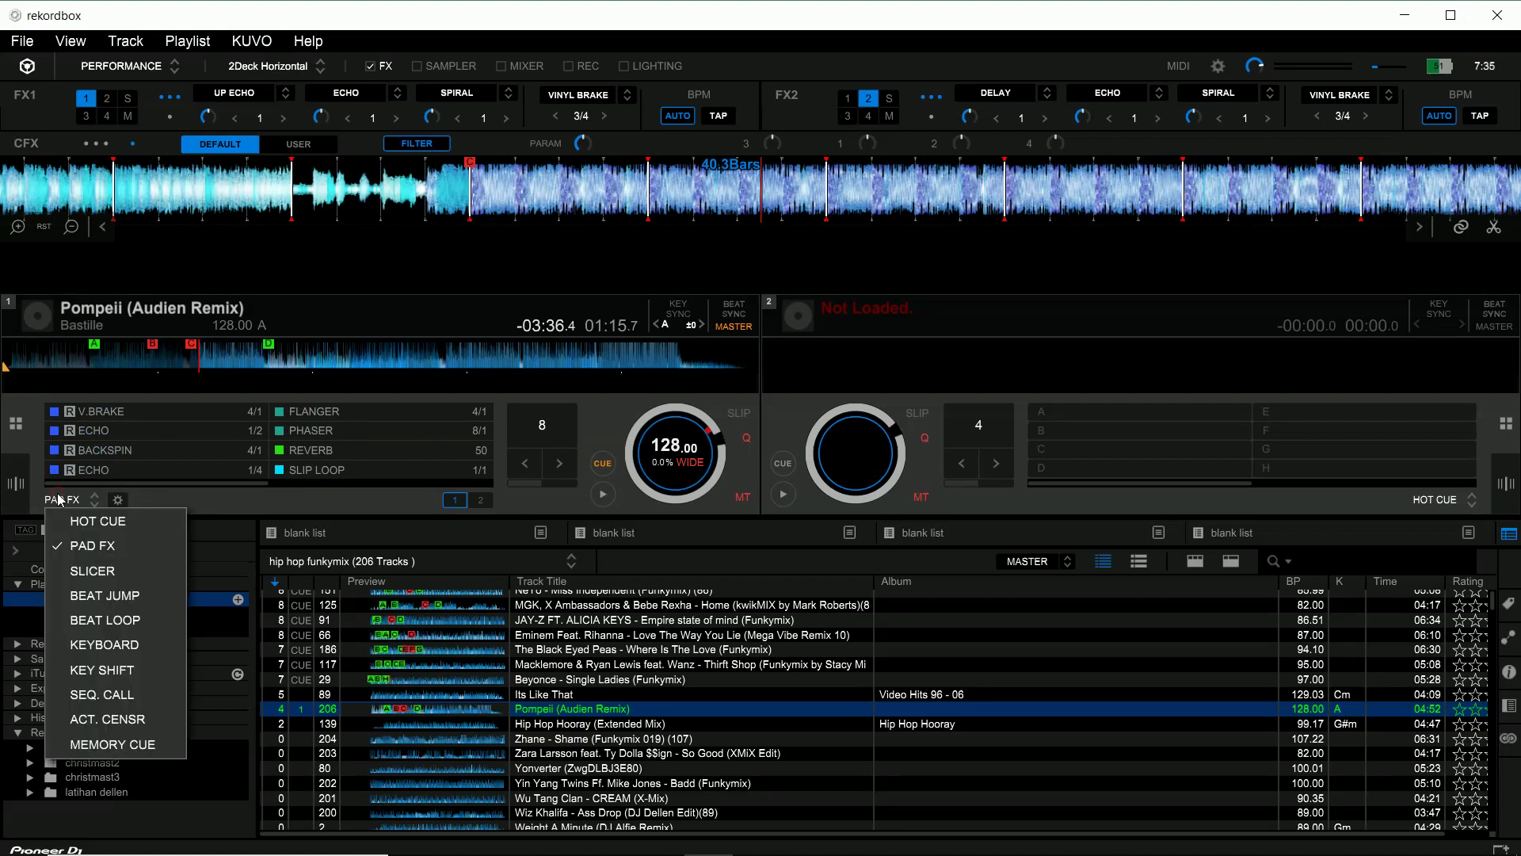
click(95, 595)
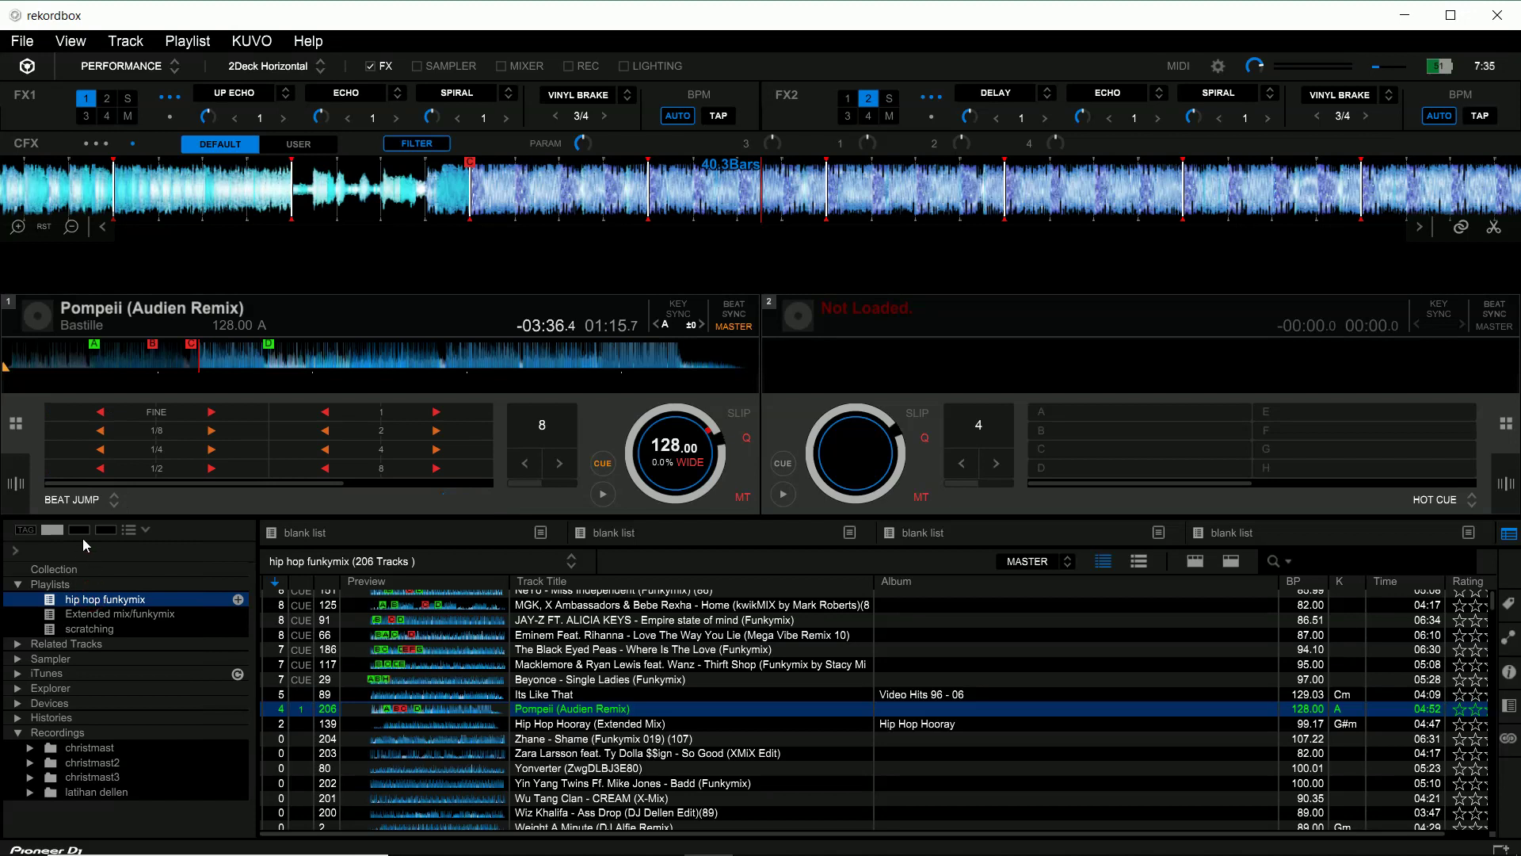
click(80, 500)
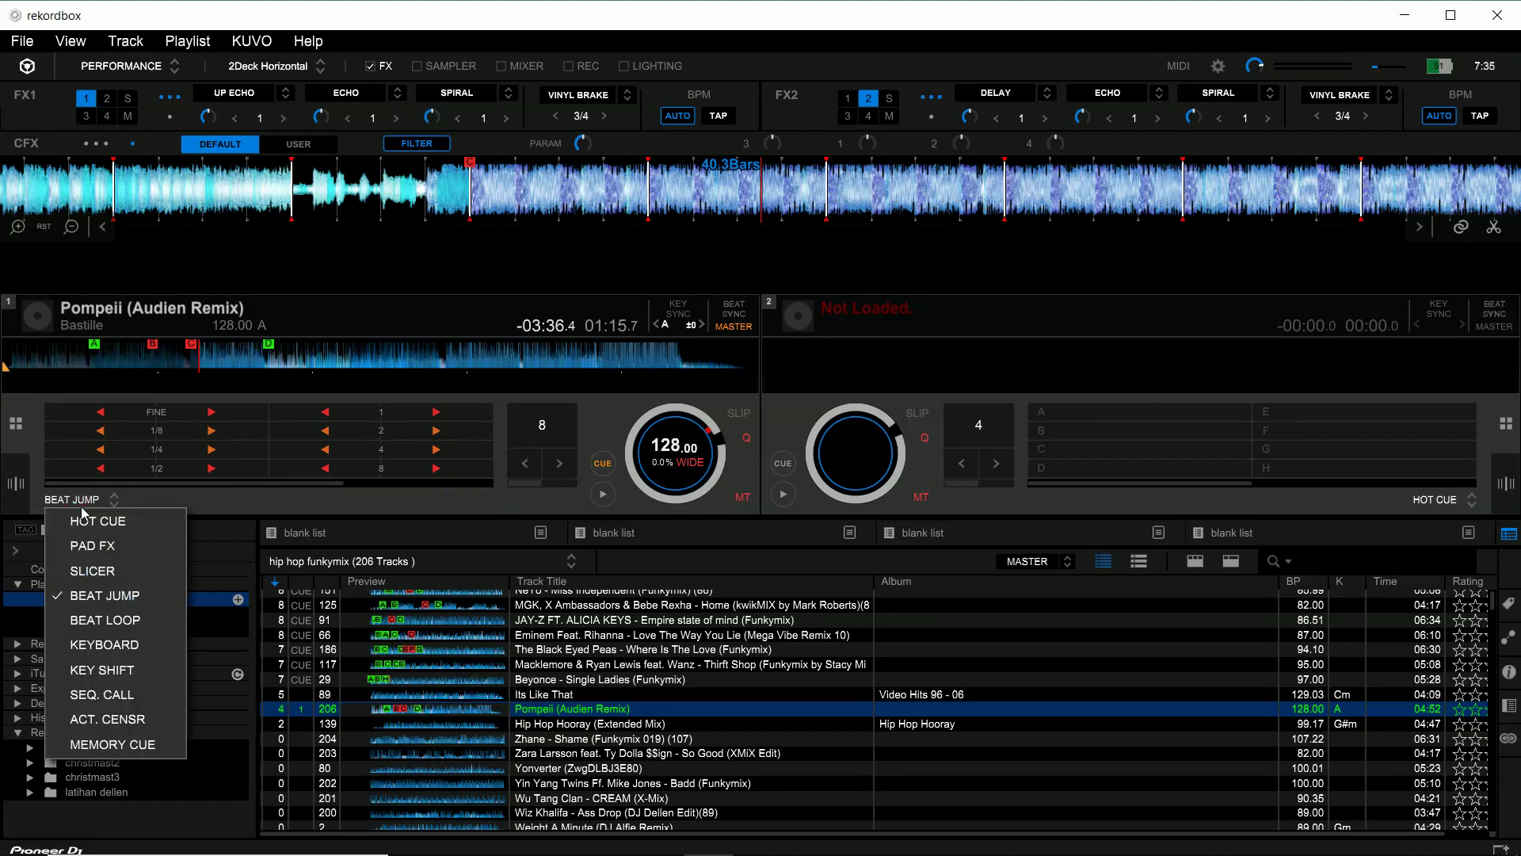
click(106, 622)
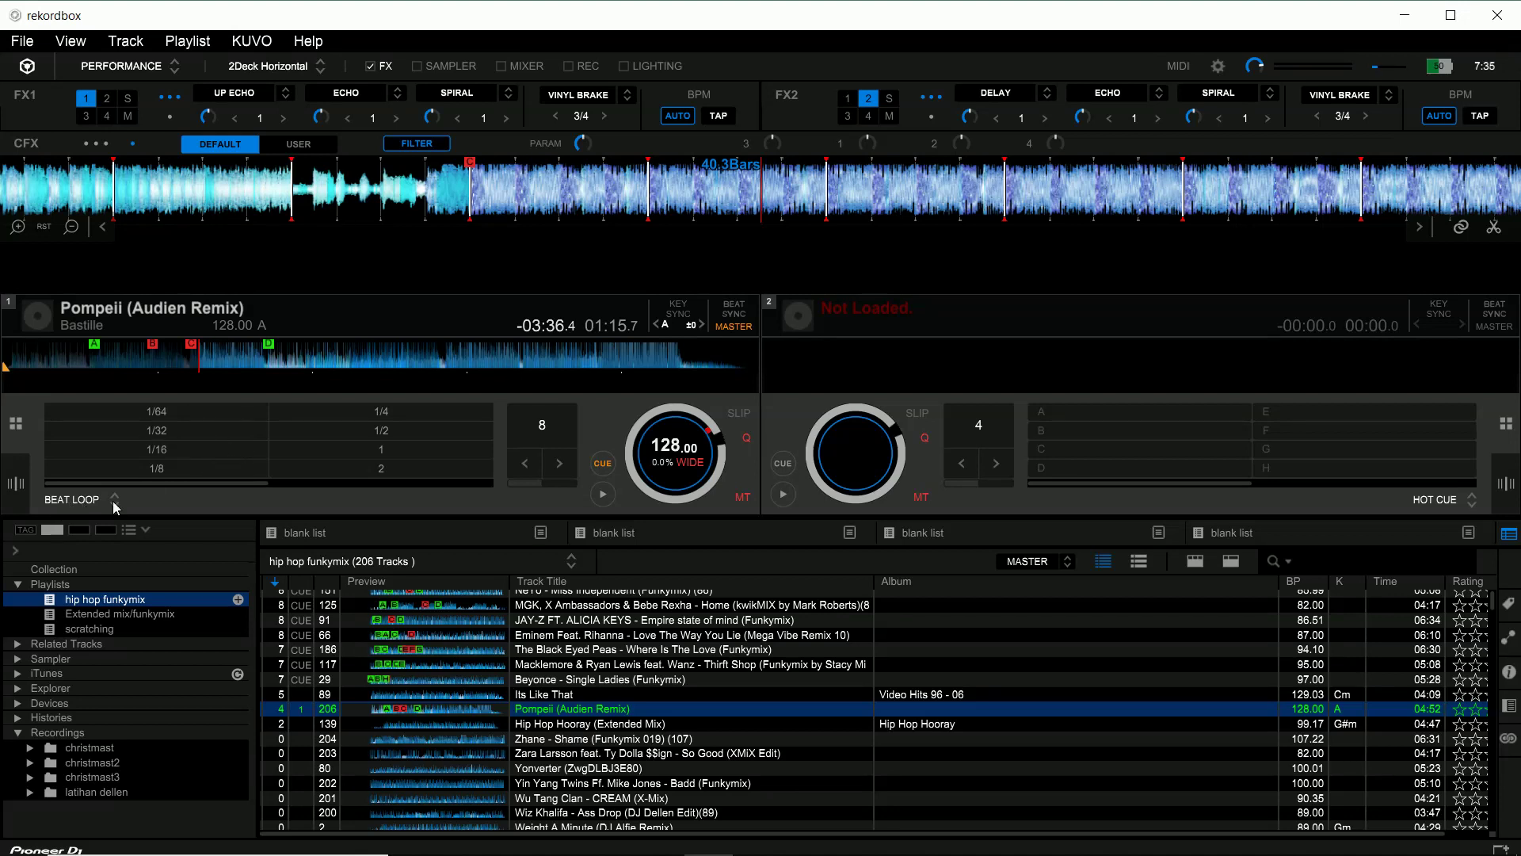
Step: Play the track on deck 1 from just before hot cue C and turn a 2-beat loop on, off and on again
click(187, 366)
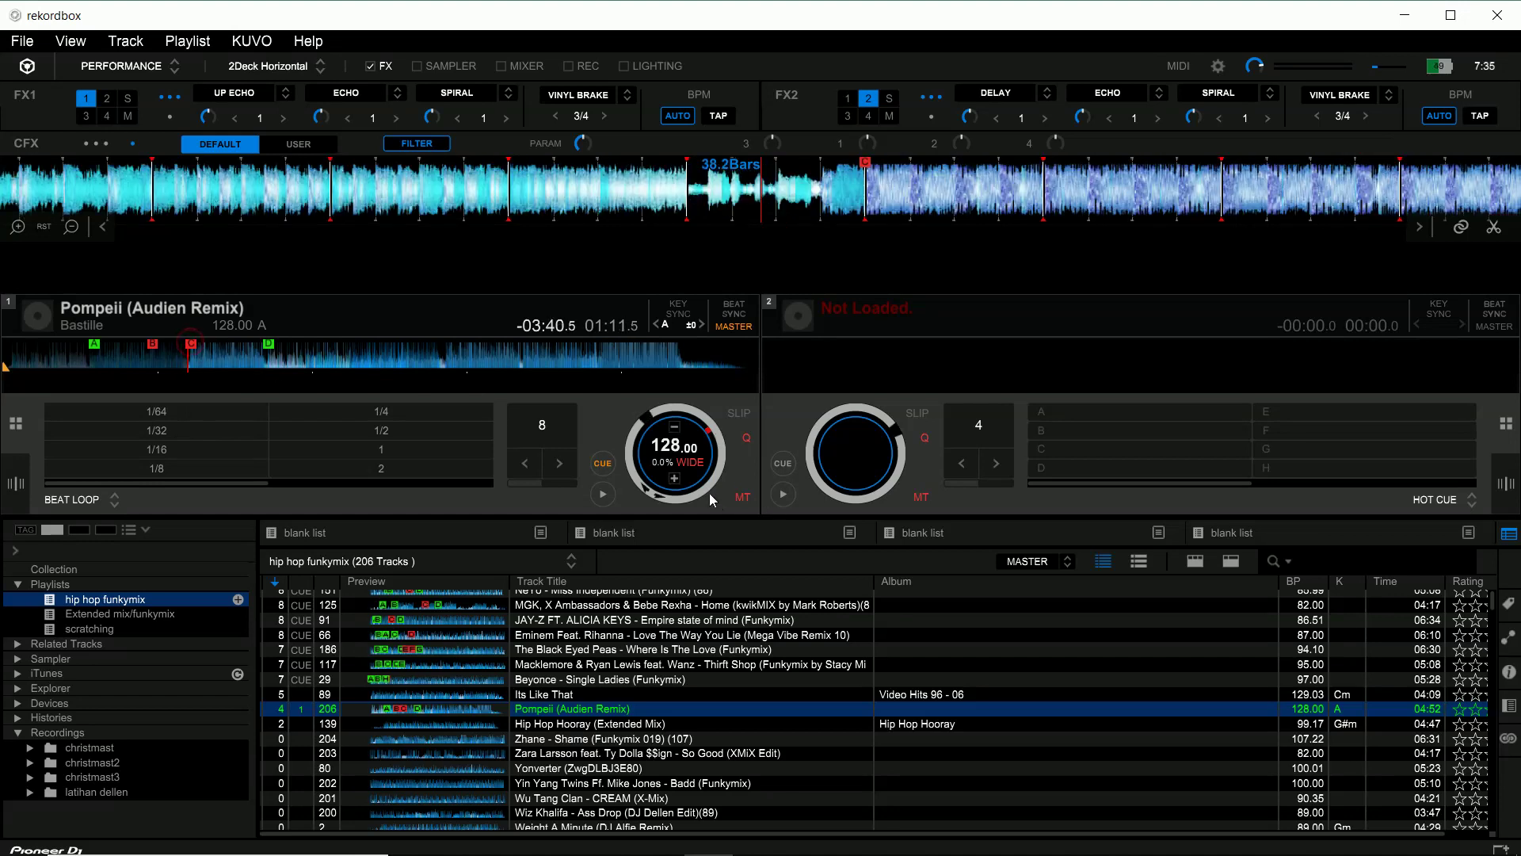
click(602, 495)
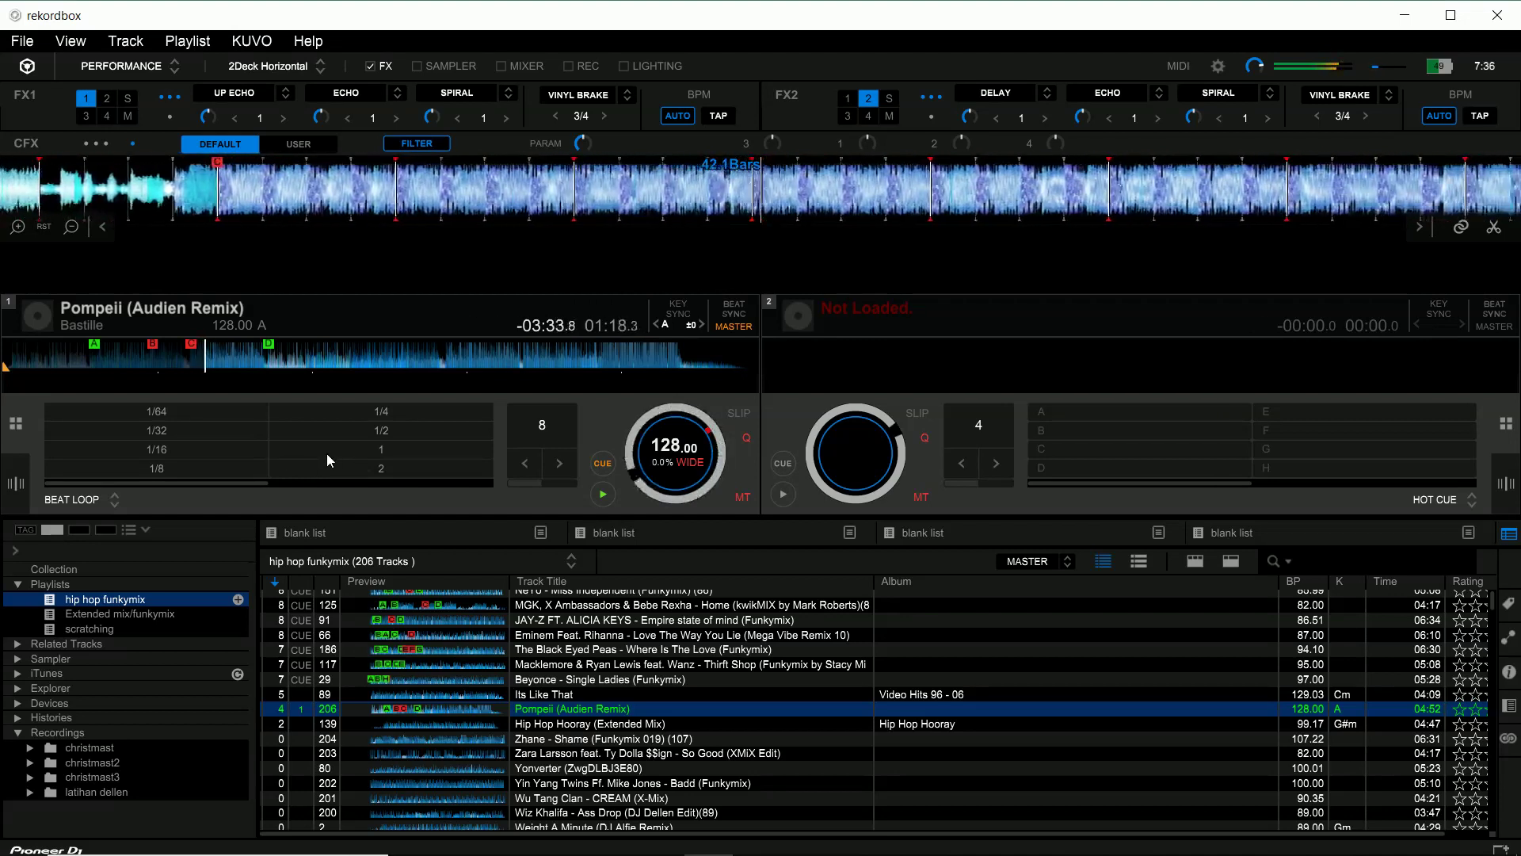
click(381, 468)
click(381, 468)
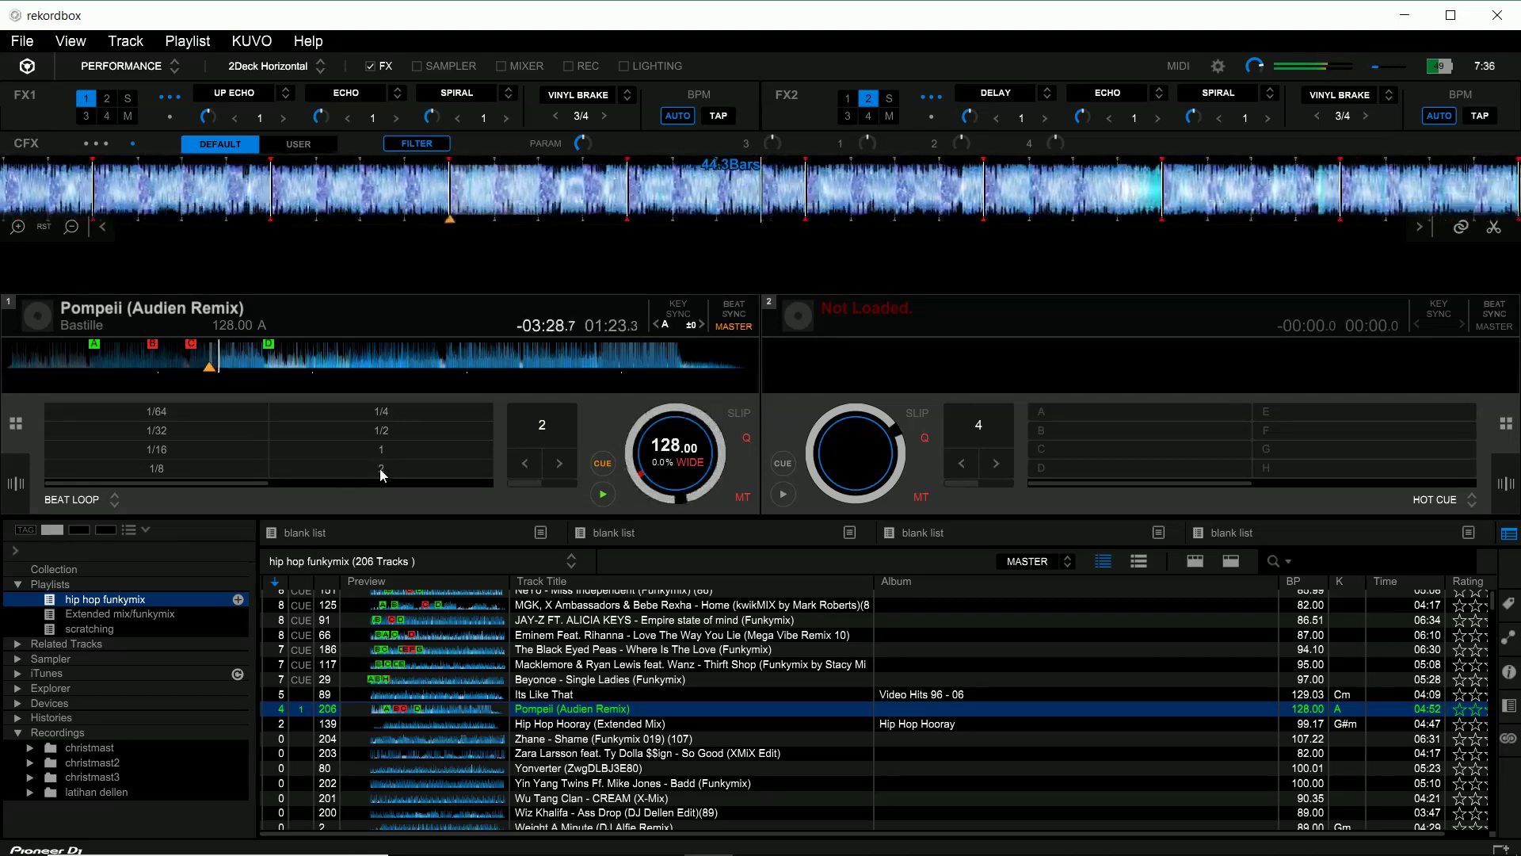
click(381, 468)
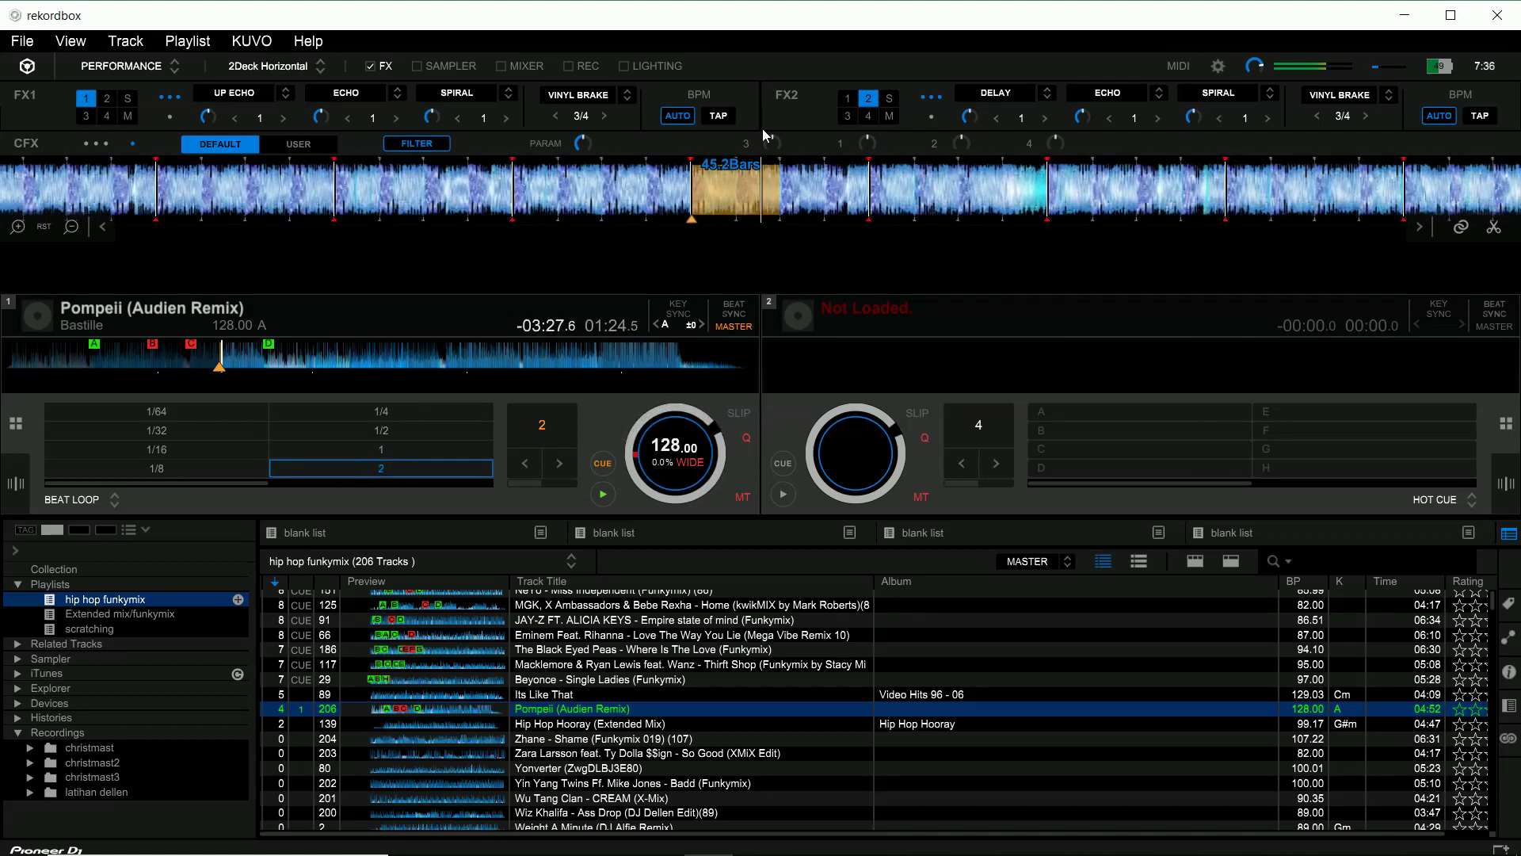
Step: Shorten the running loop on deck 1 successively to 1, 1/2, 1/4, 1/8, 1/16, 1/32 and 1/64 beat
click(387, 450)
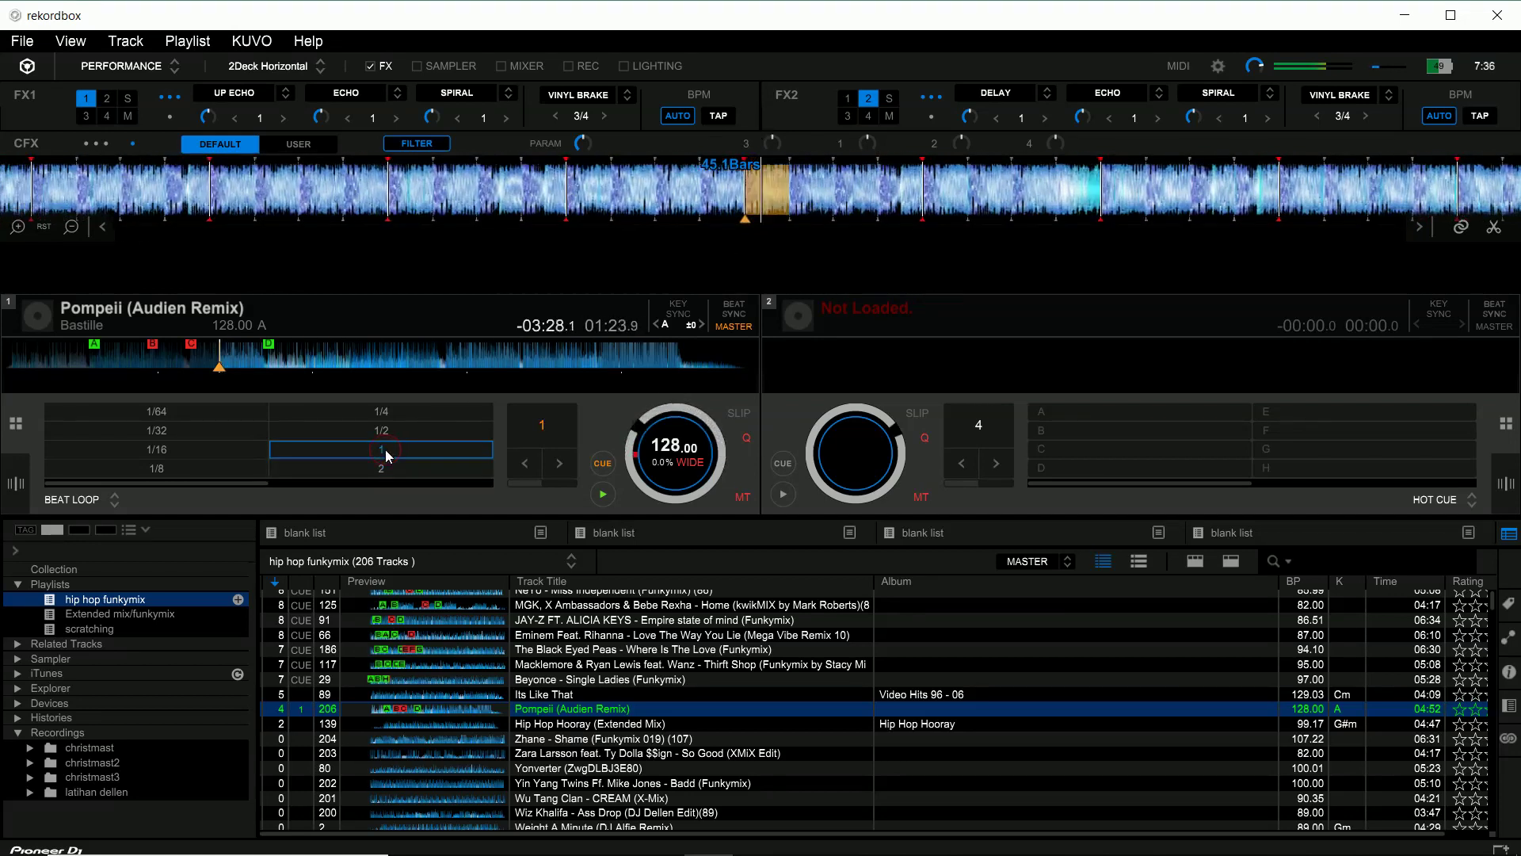
click(394, 432)
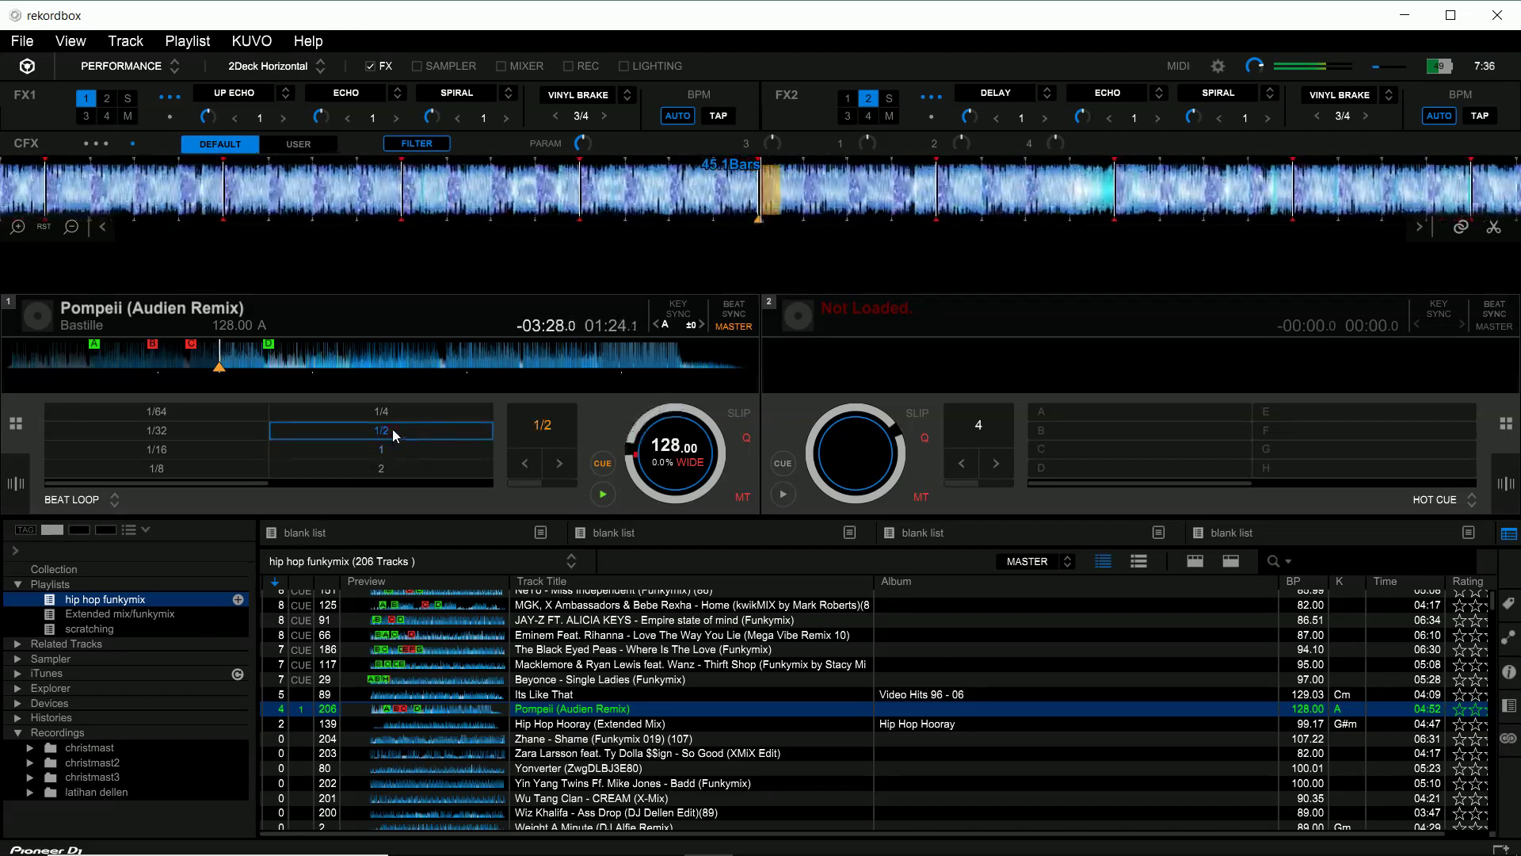
click(391, 414)
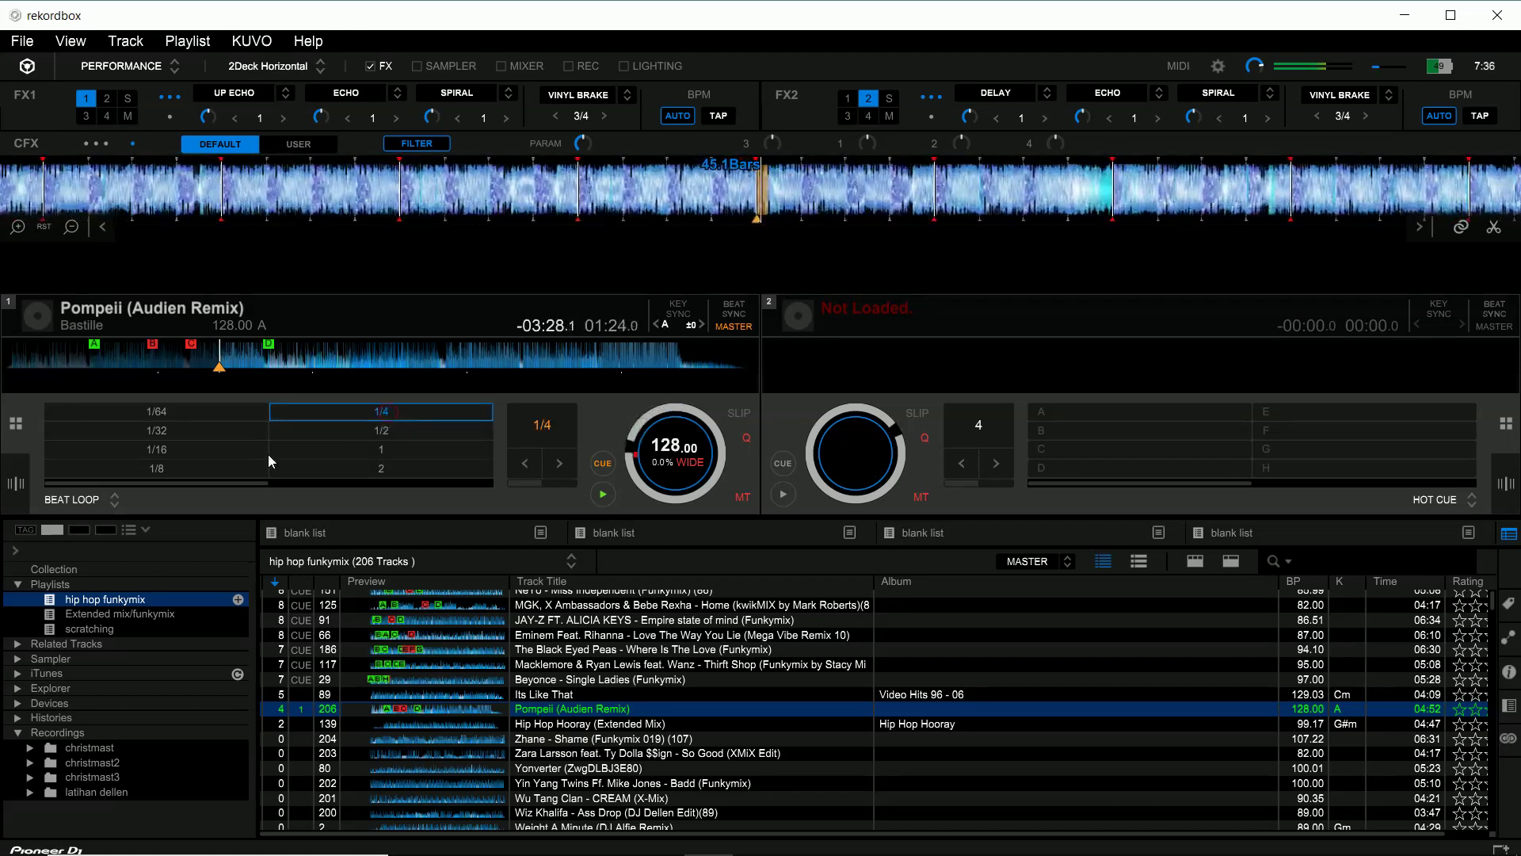
click(196, 467)
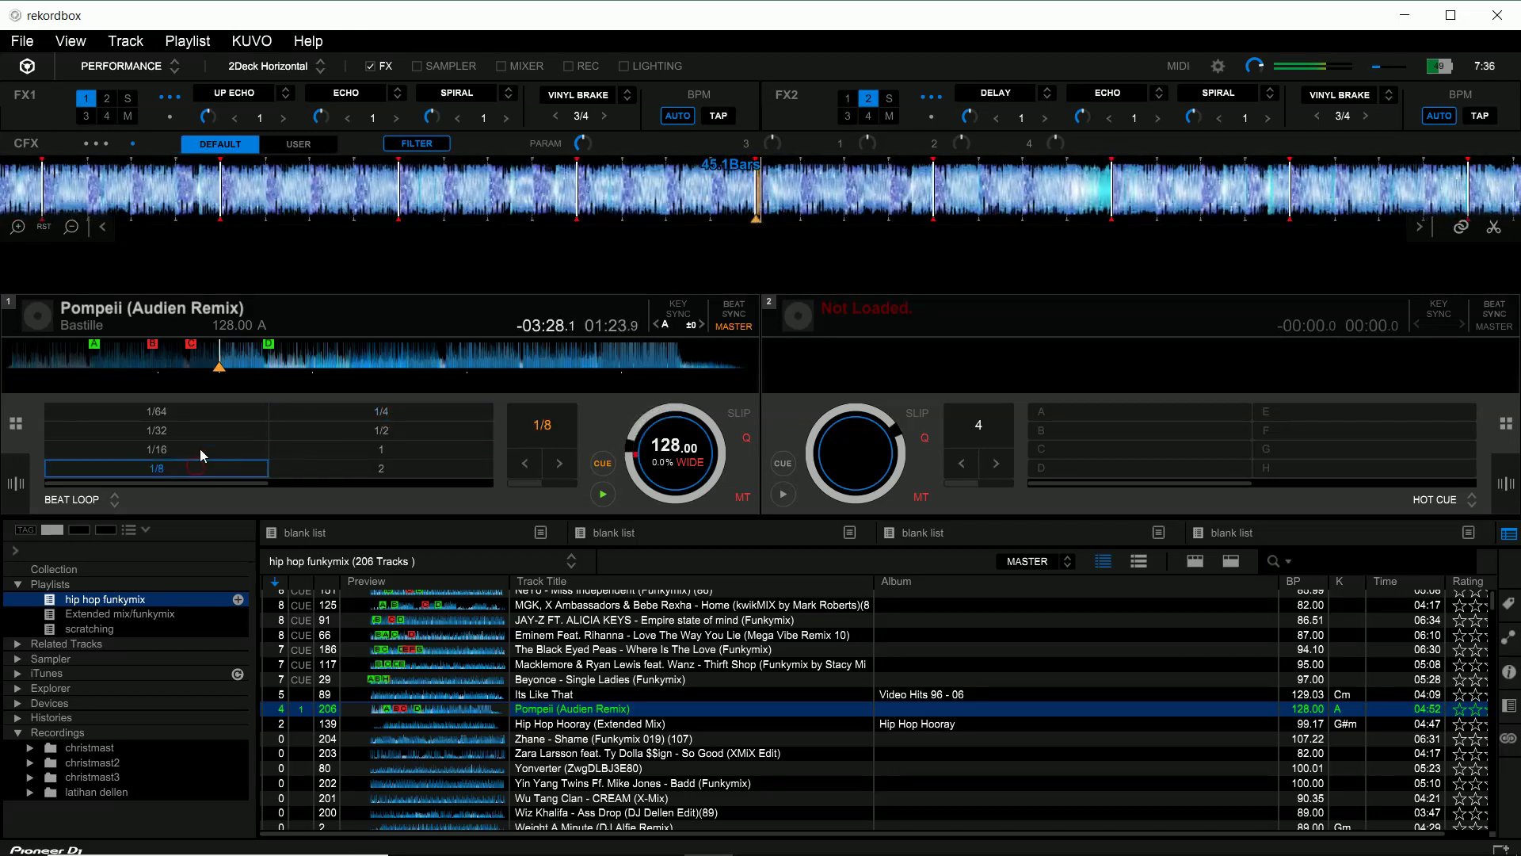
click(200, 448)
click(210, 431)
click(220, 411)
Step: Pause the track on deck 1, release the 1/64-beat loop, and resume playback briefly before pausing again
click(601, 494)
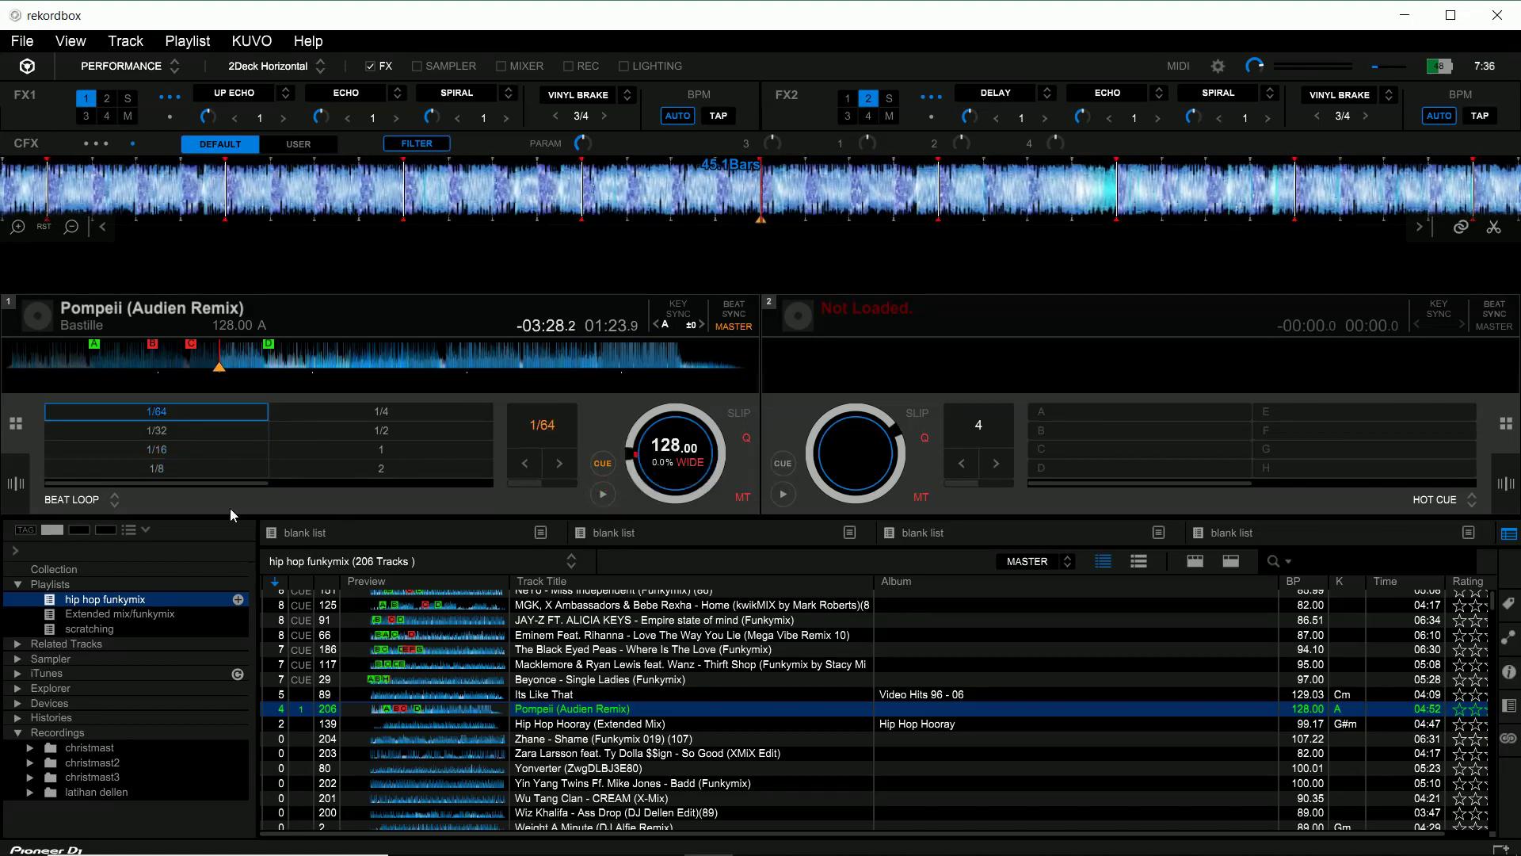
click(192, 411)
click(603, 495)
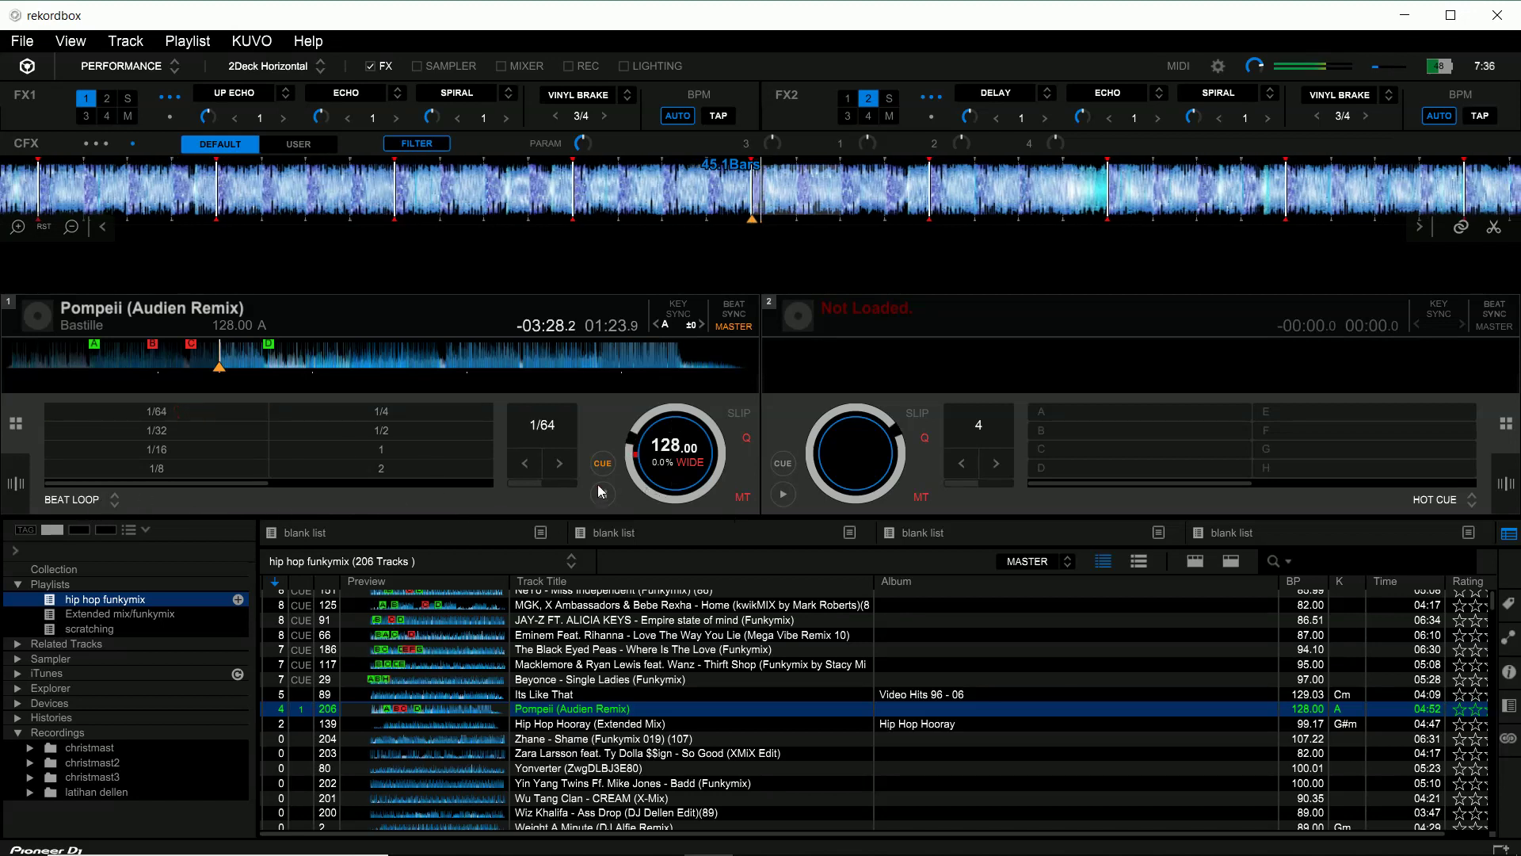
key(space)
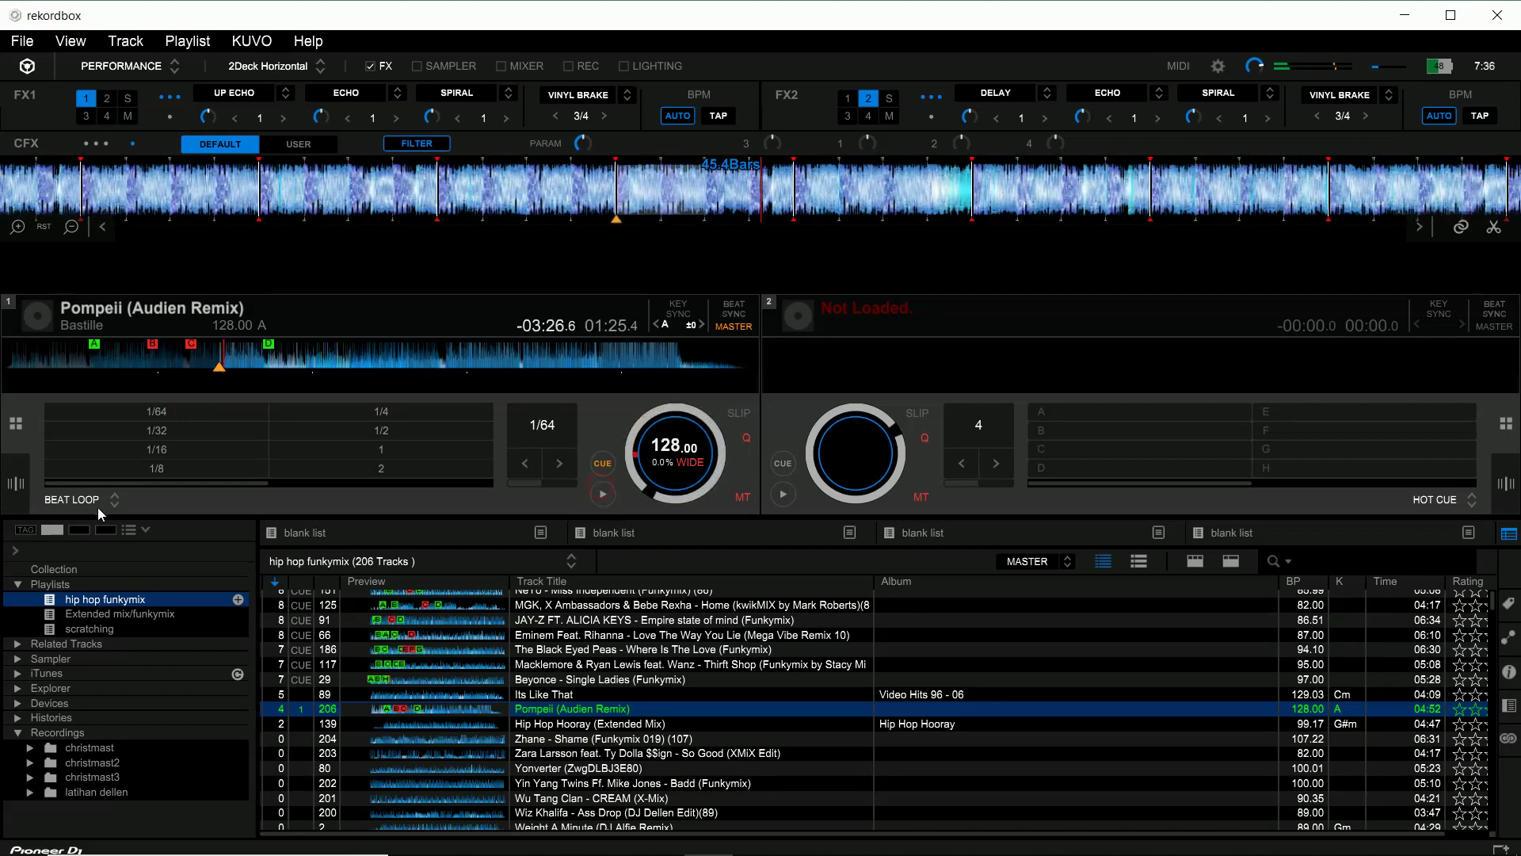
Step: Switch deck 1's performance pads to KEYBOARD and move the track position to just before hot cue C
click(89, 501)
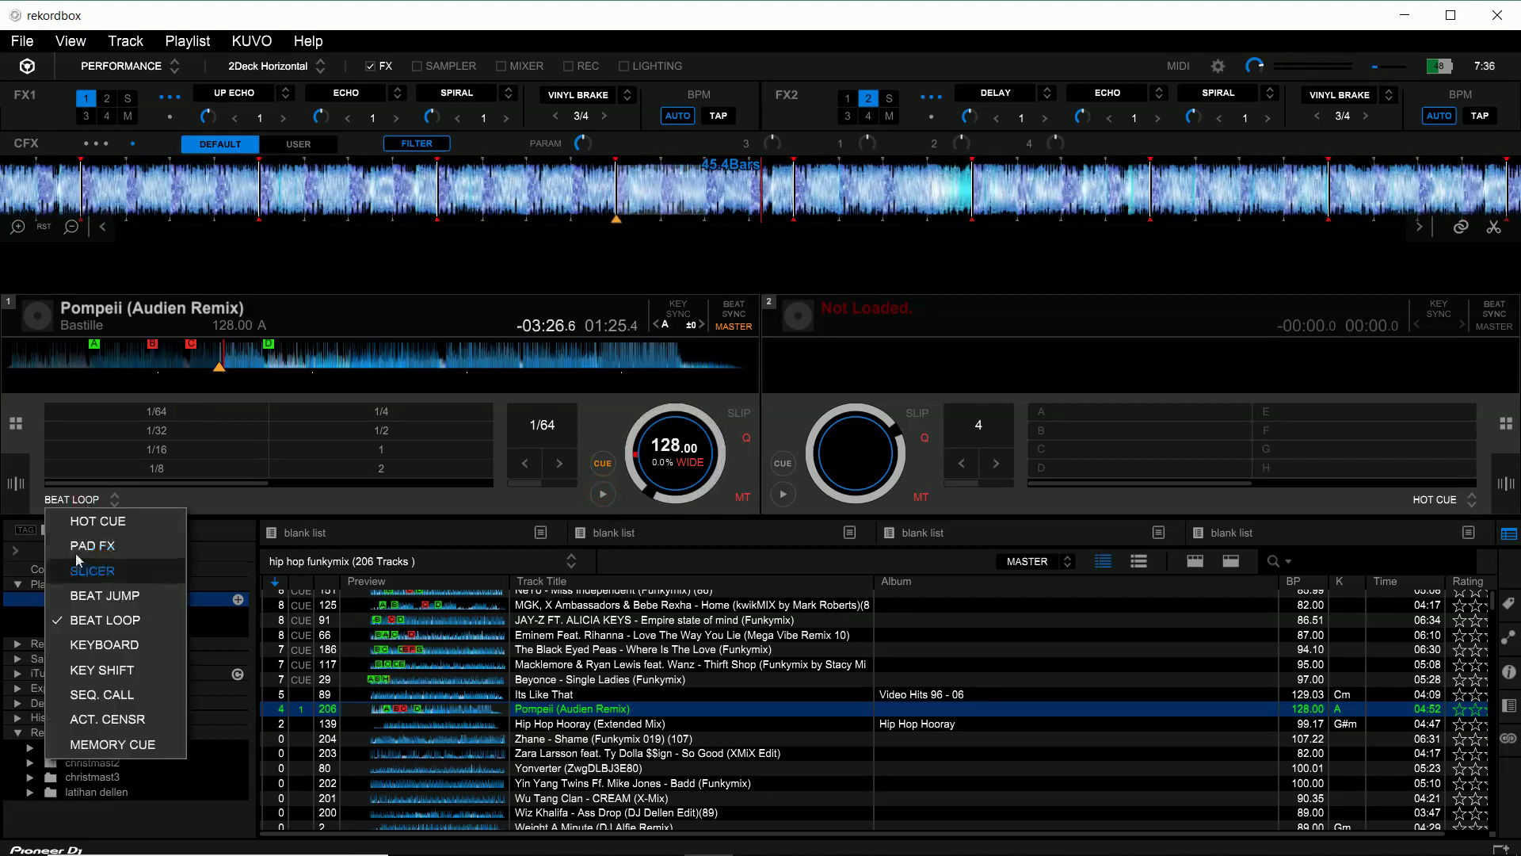
click(101, 645)
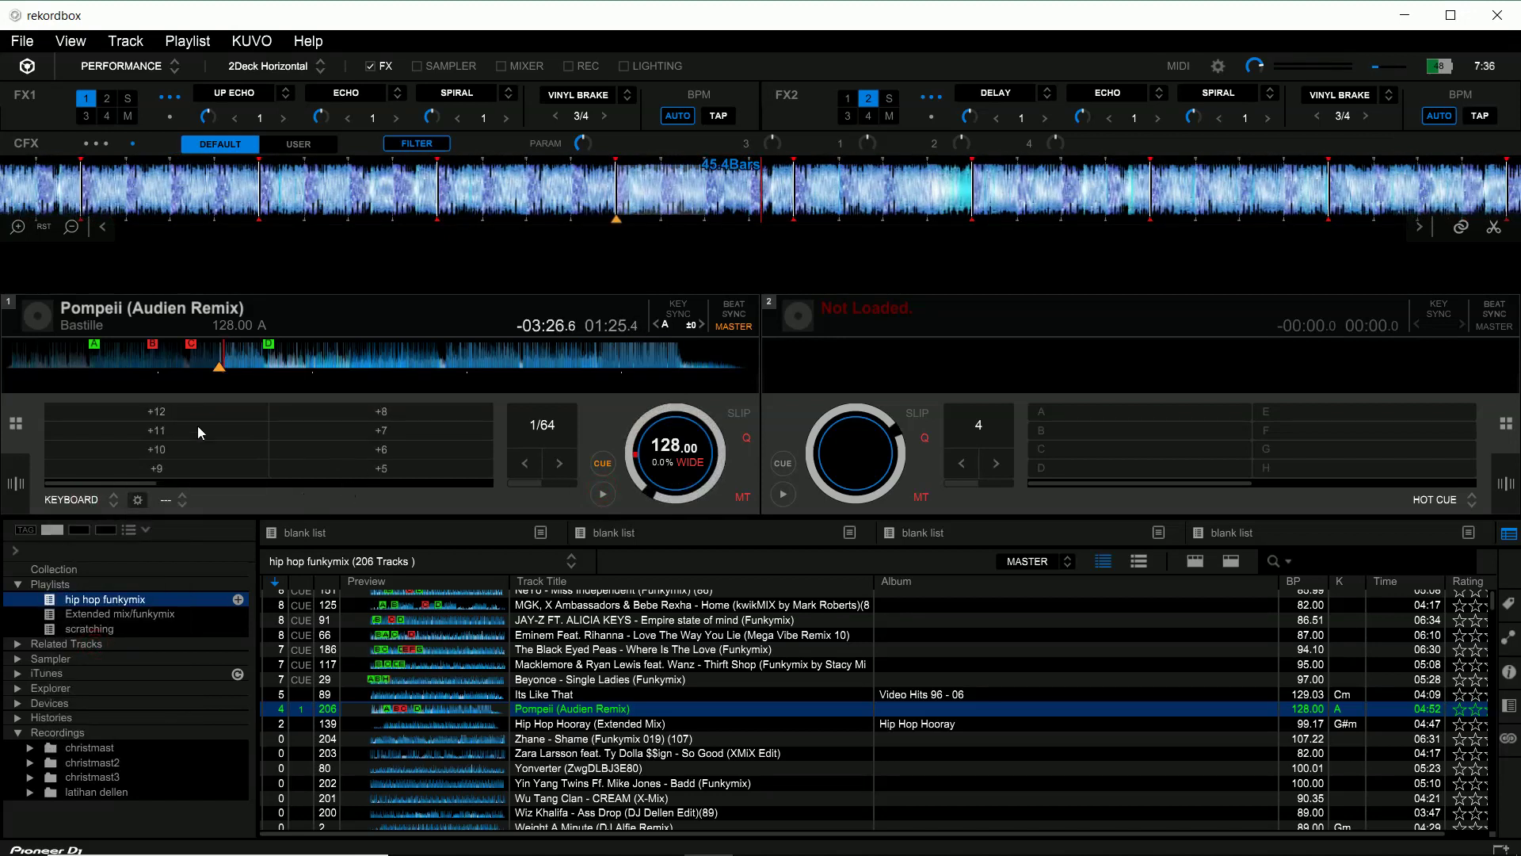
click(188, 357)
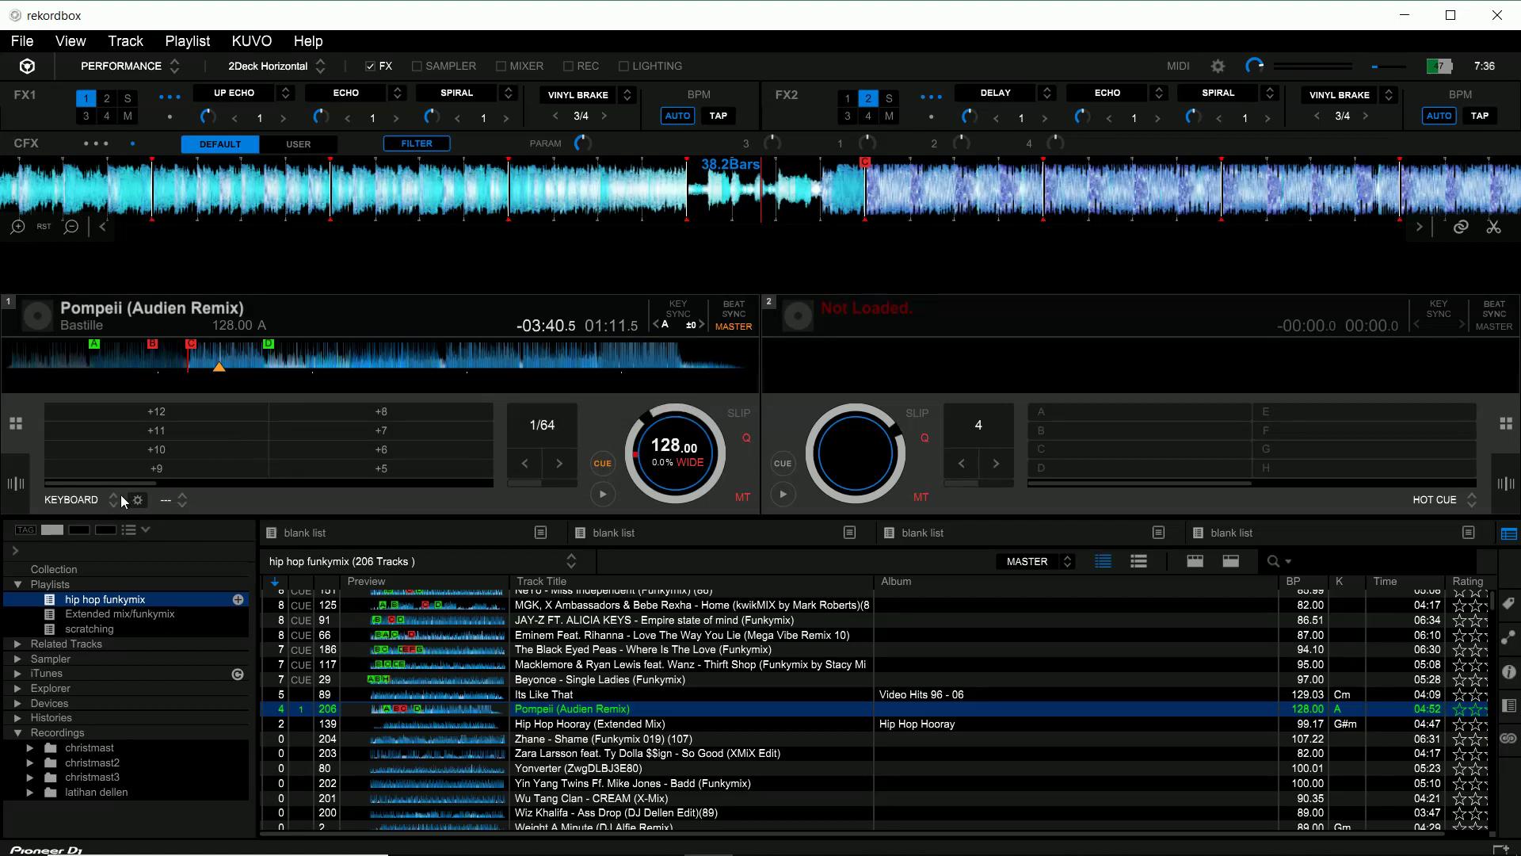
Step: Assign hot cue A to deck 1's keyboard pads and replace it with hot cue C
click(166, 502)
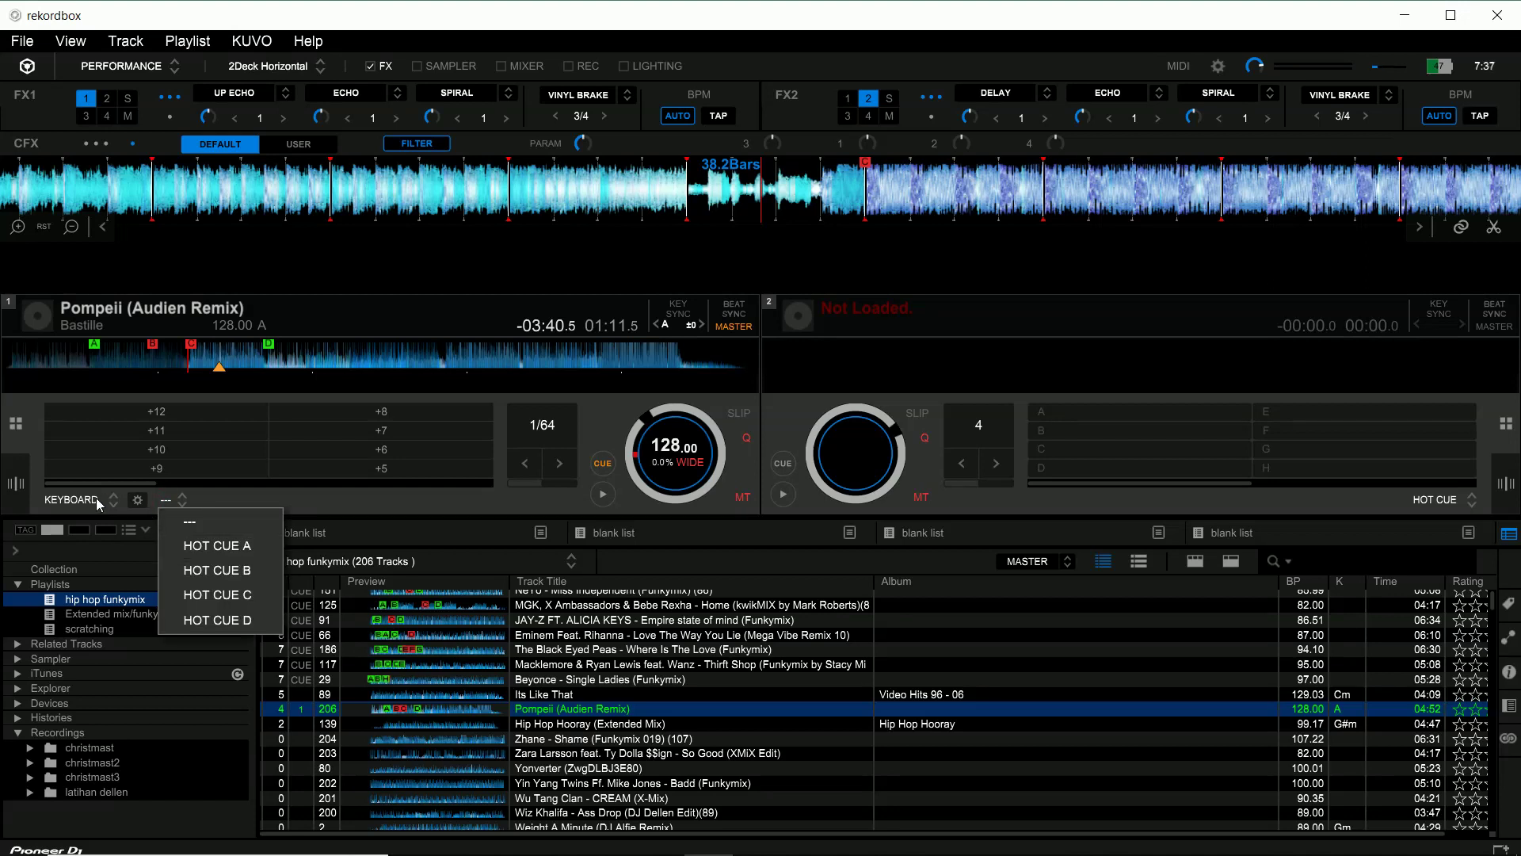
click(91, 503)
click(175, 502)
click(217, 546)
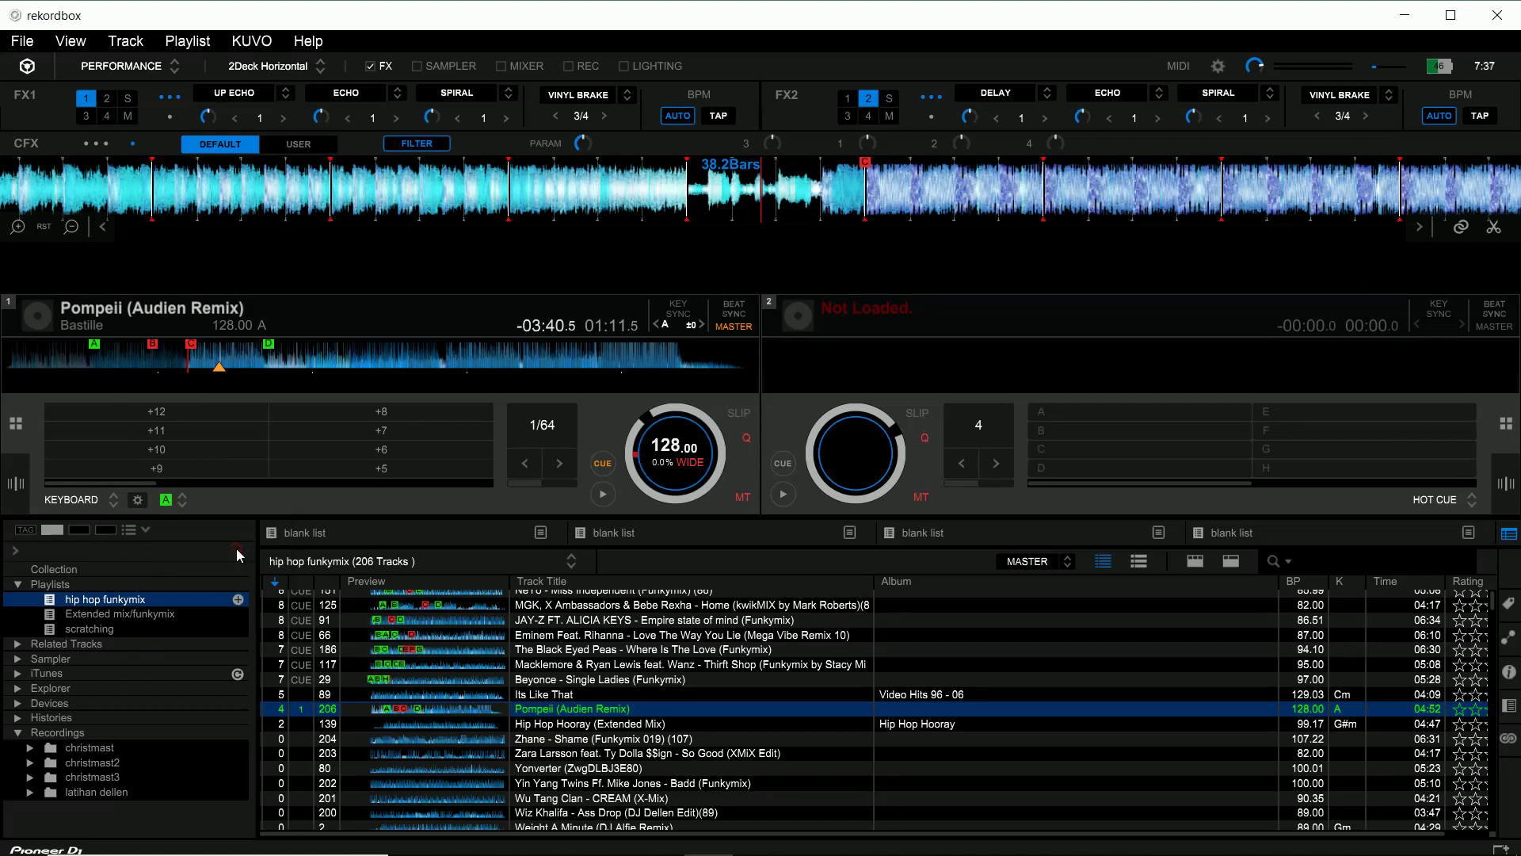
click(168, 500)
click(227, 590)
click(87, 502)
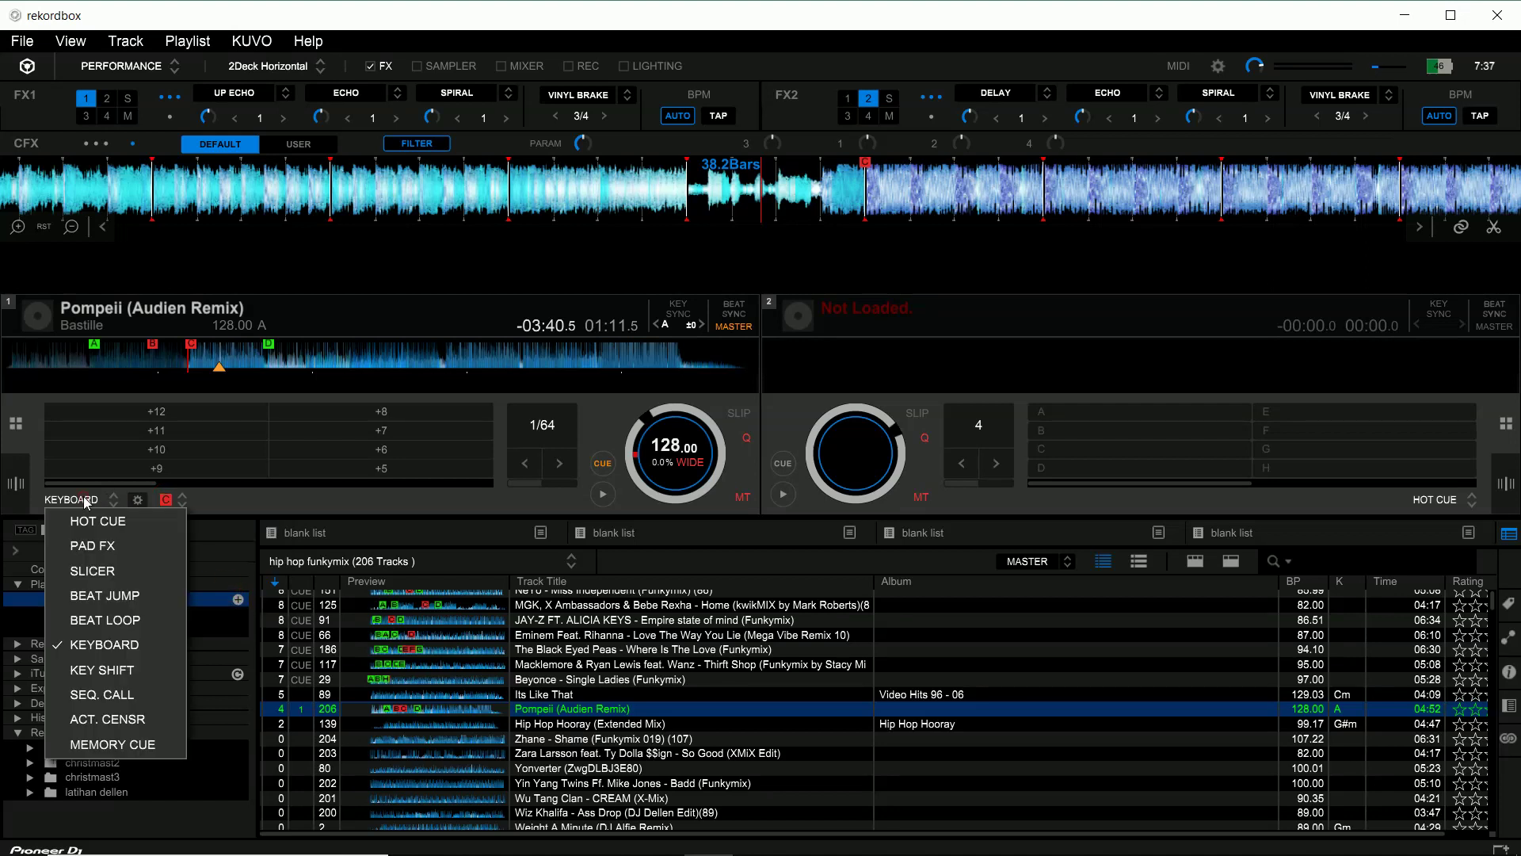
click(85, 502)
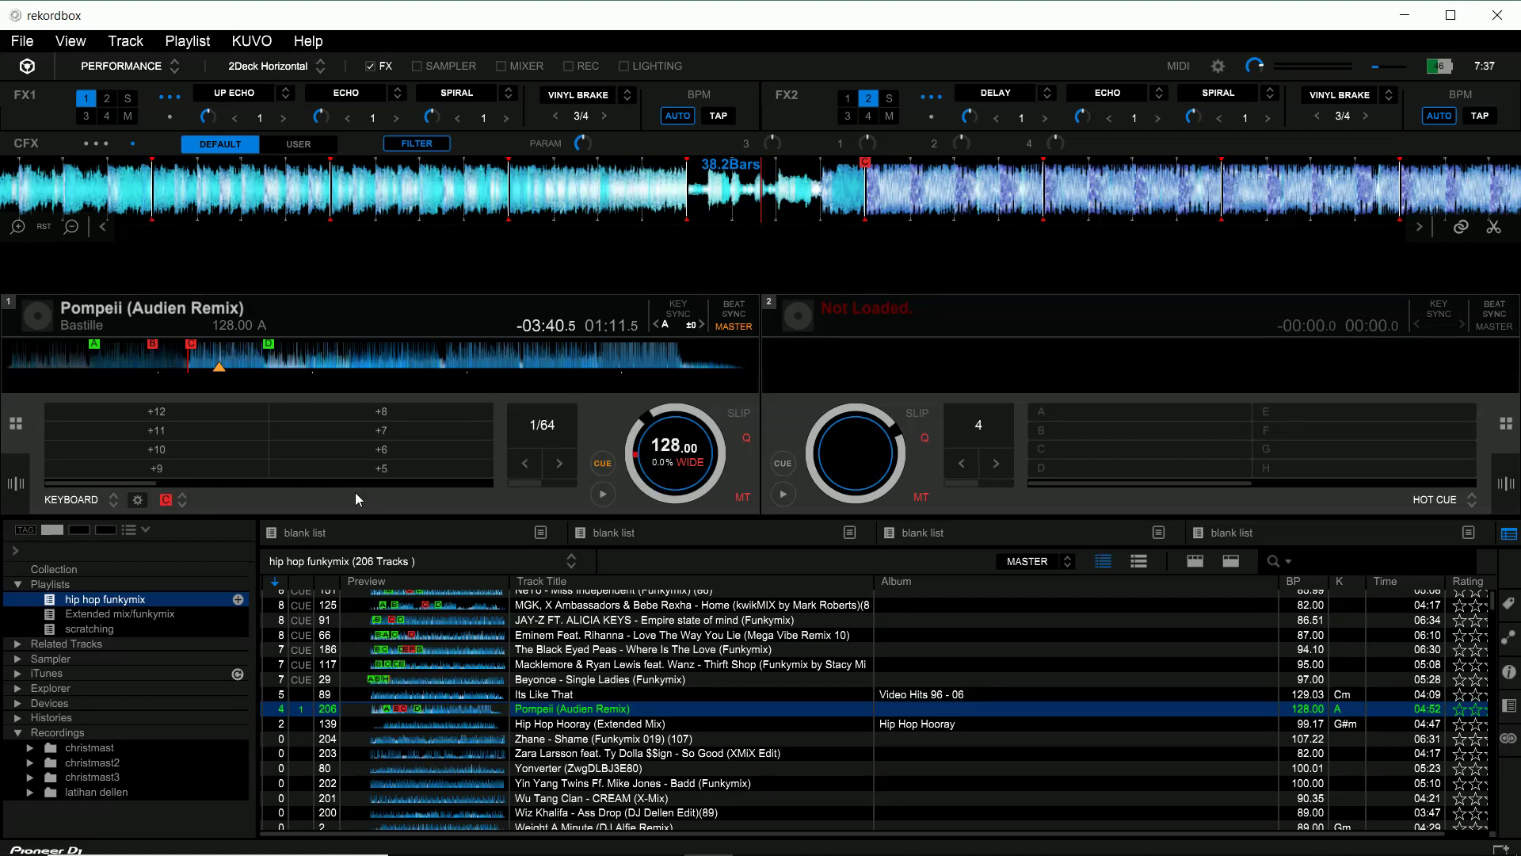
Step: Play hot cue C on deck 1 through the keyboard pads at +5, +1, +2 and +3 semitones
click(364, 468)
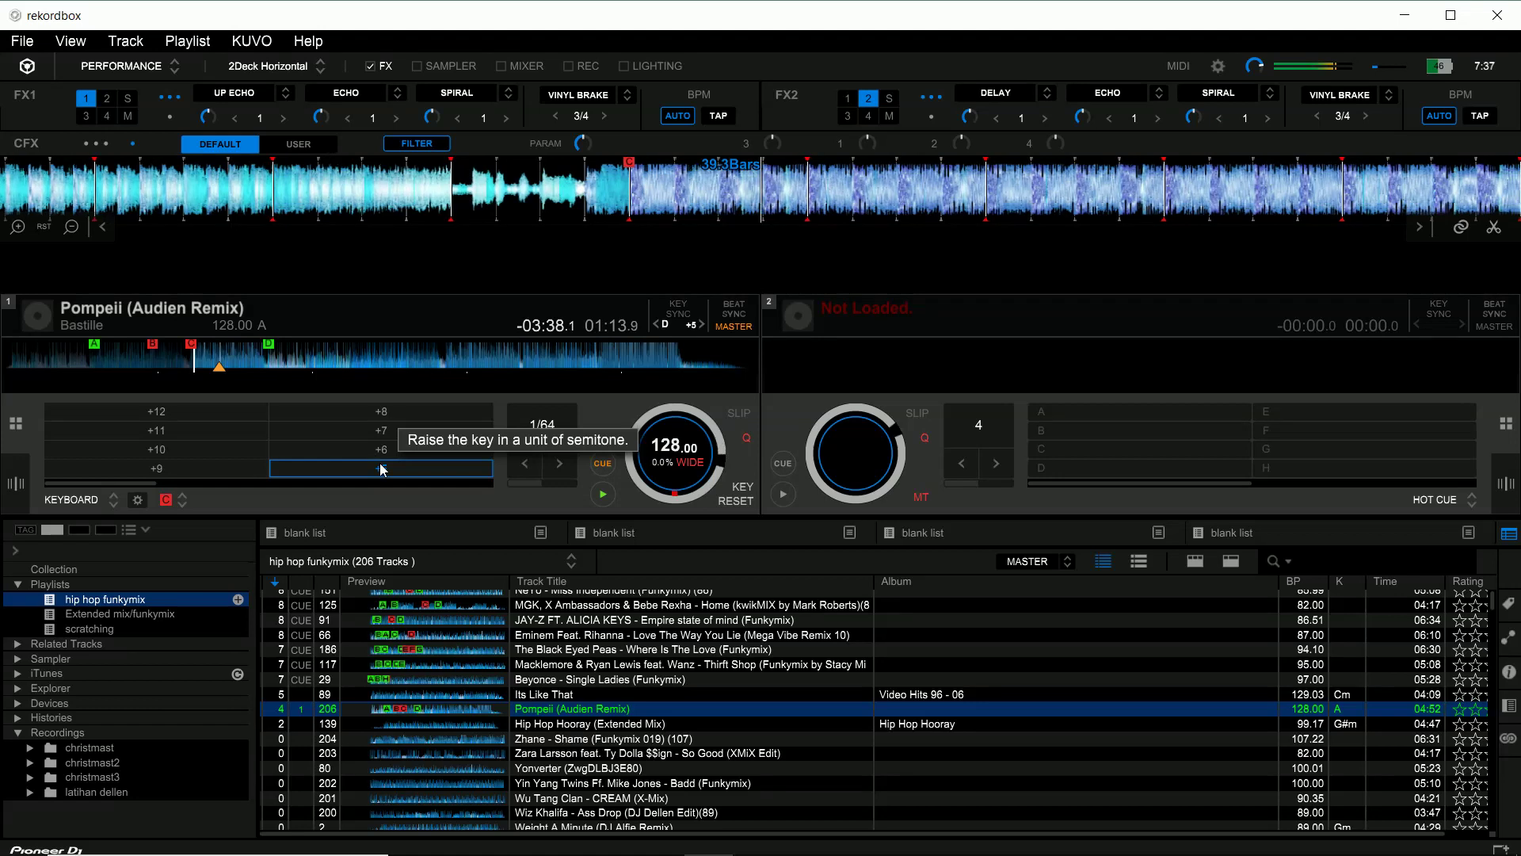
drag(127, 482, 224, 483)
click(335, 468)
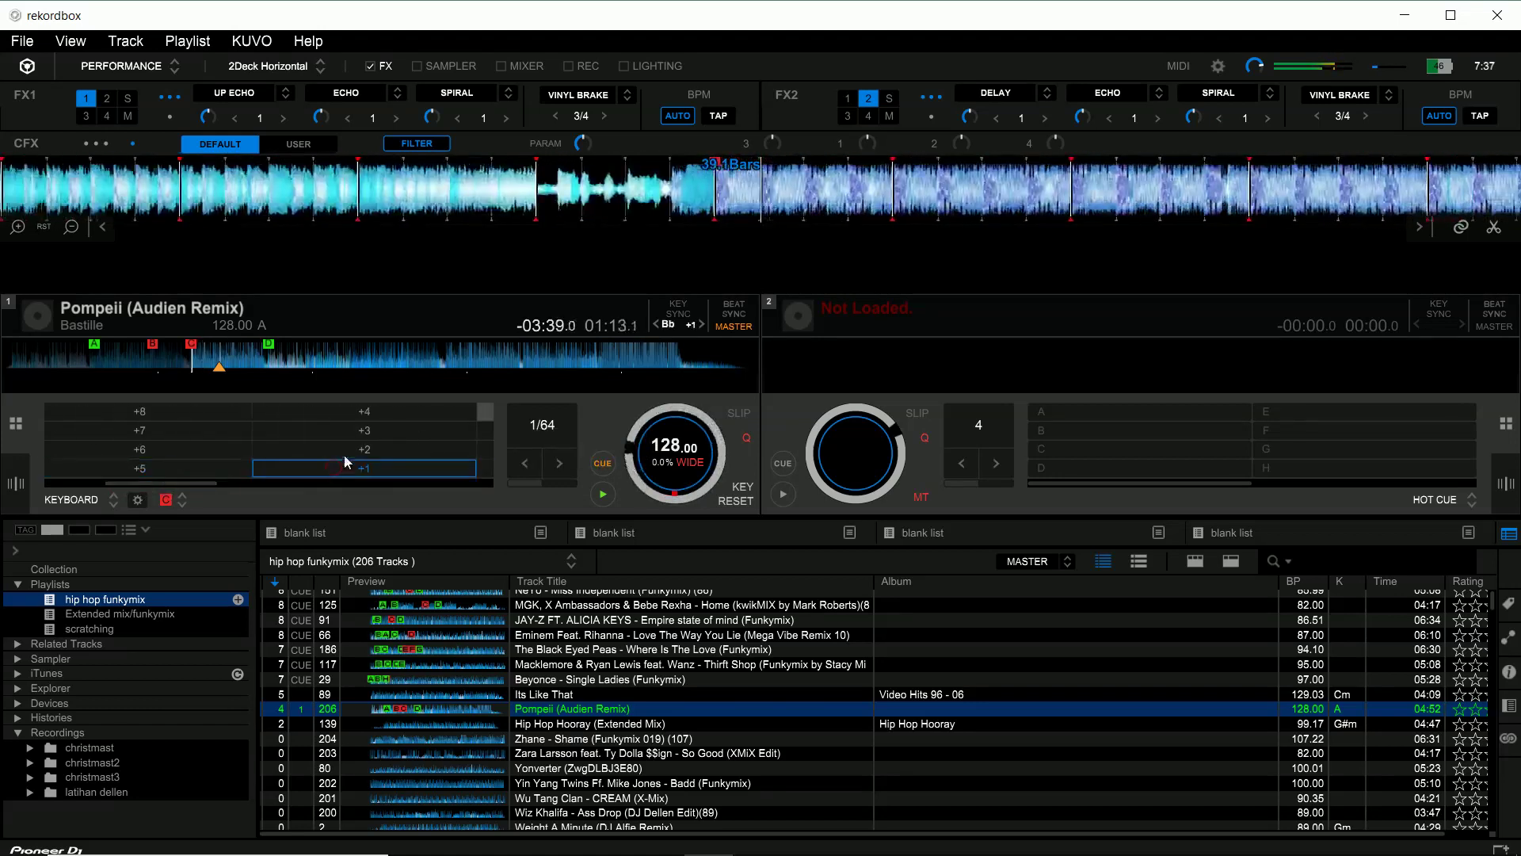
click(349, 448)
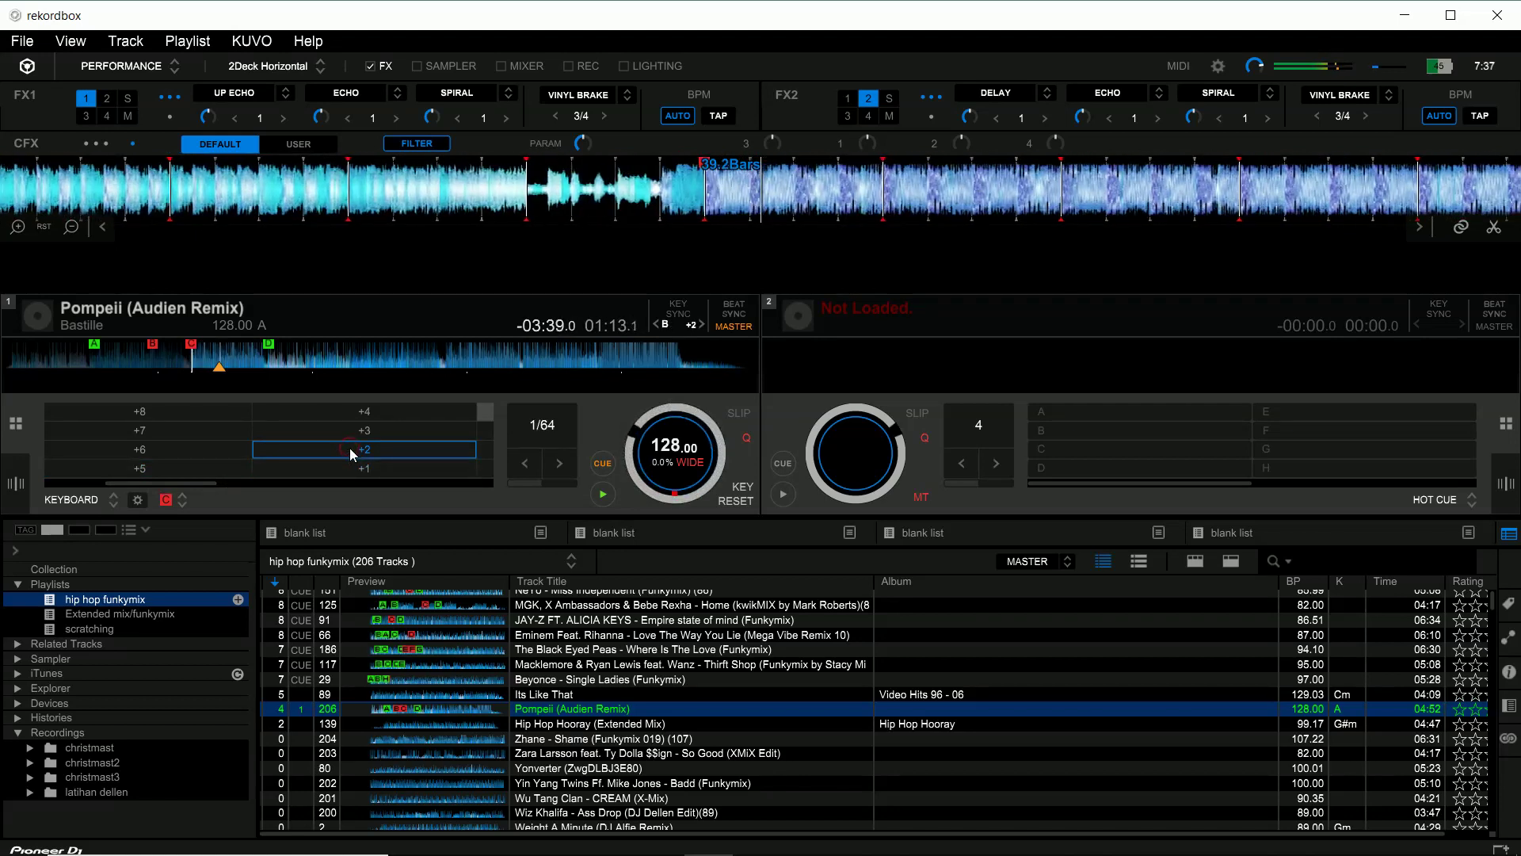
click(353, 432)
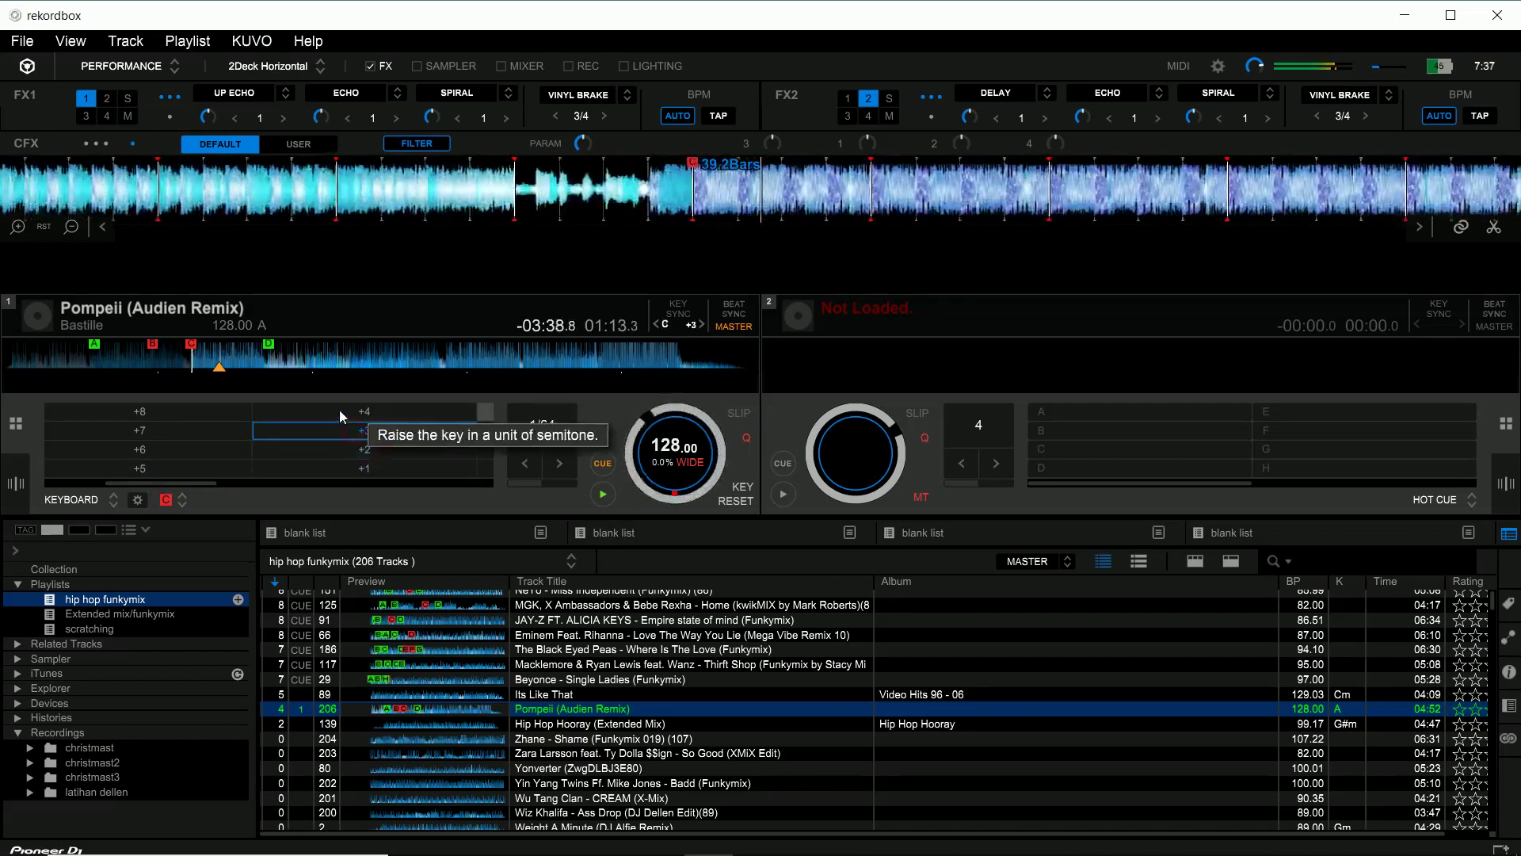
Step: Play deck 1's keyboard pads up from +5 to +8 semitones and back down to +5, and pause the track
click(184, 463)
click(184, 449)
click(190, 433)
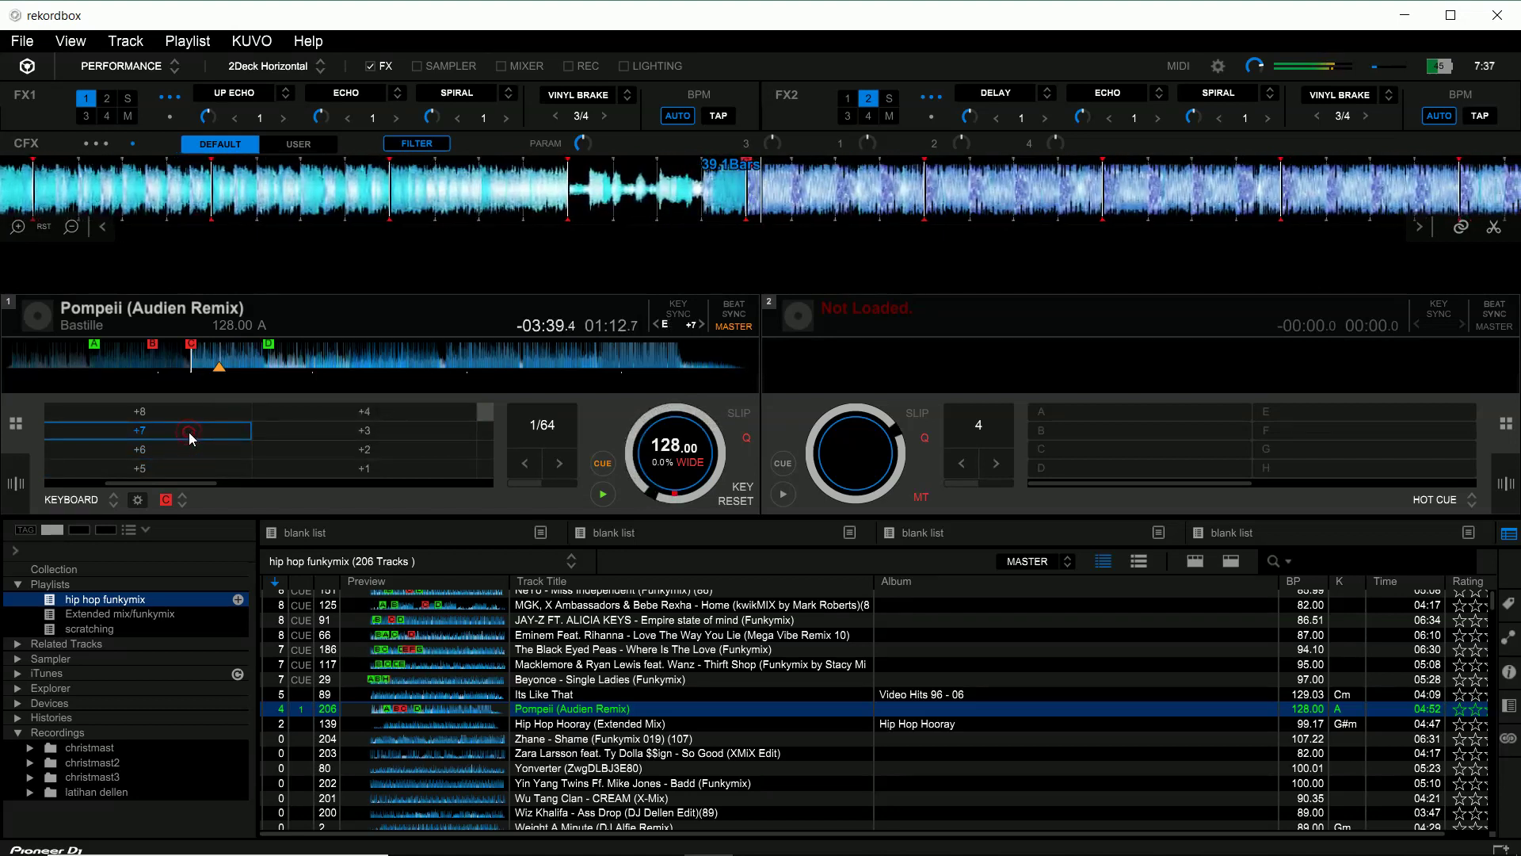
click(192, 412)
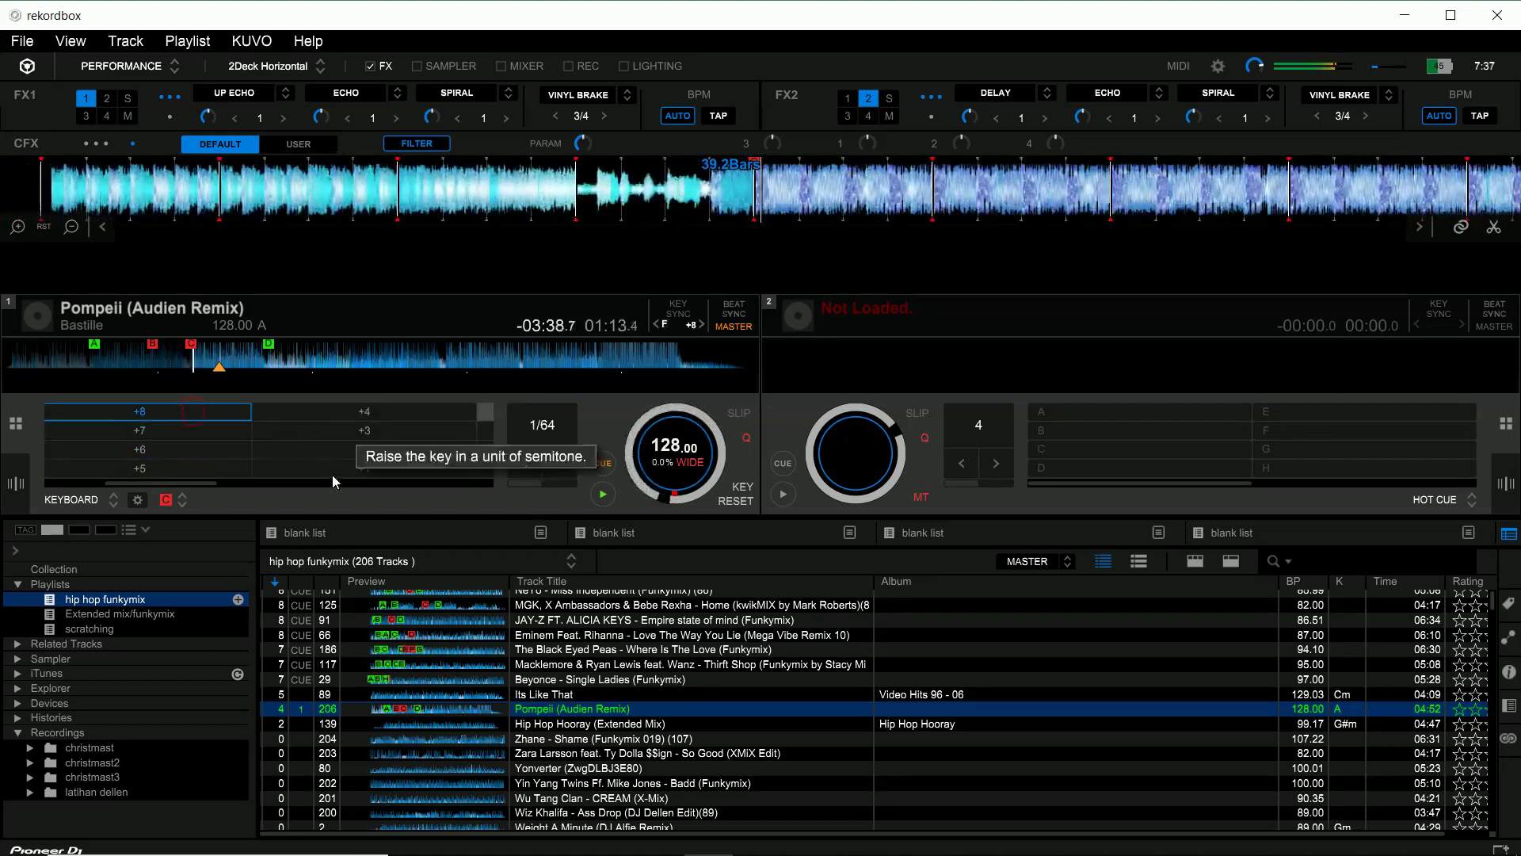
click(199, 435)
click(194, 448)
click(192, 468)
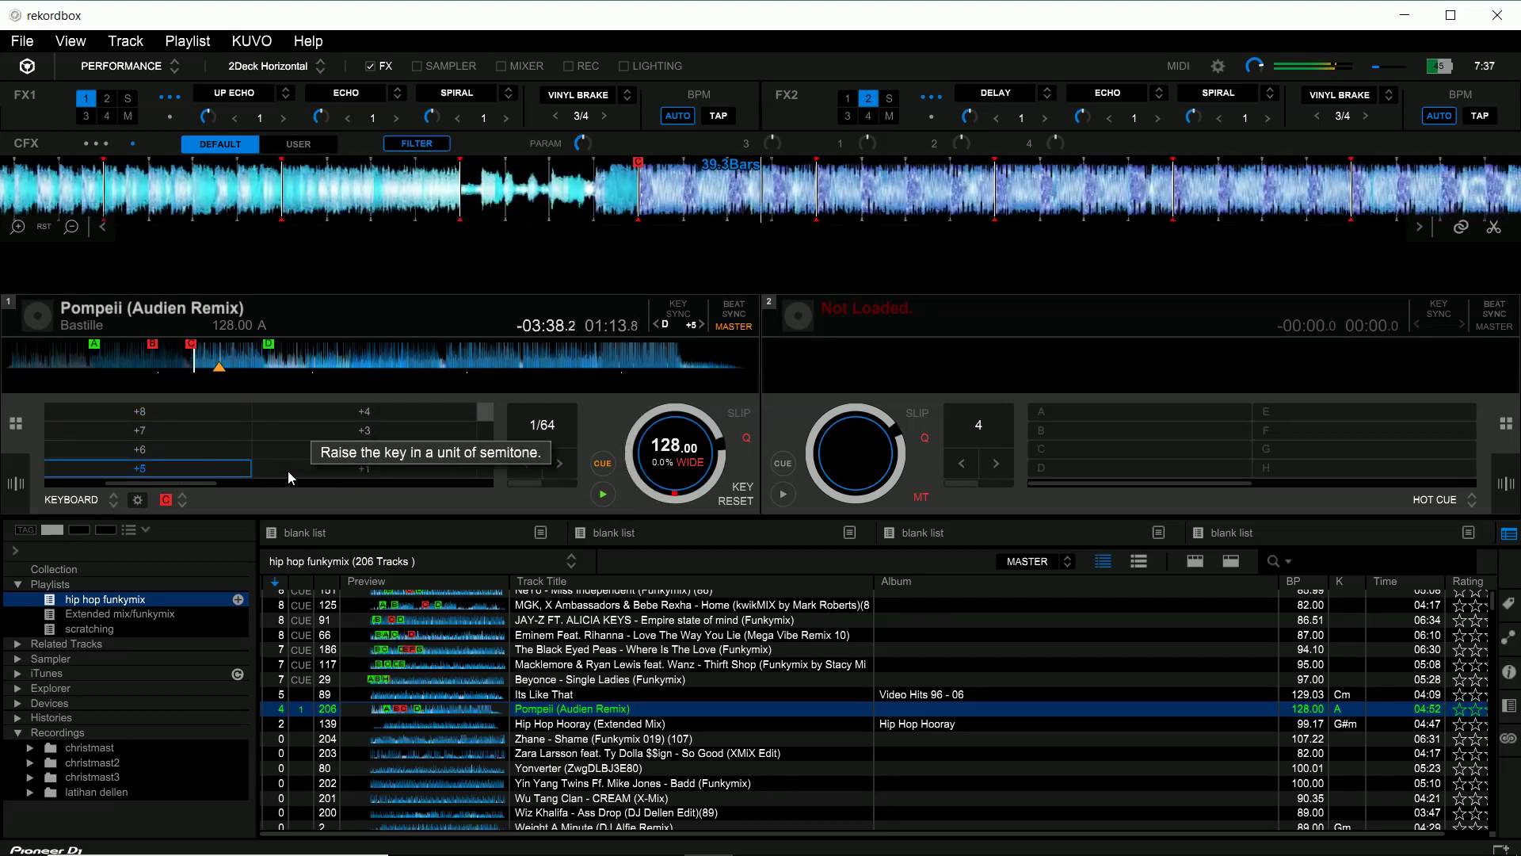
click(600, 494)
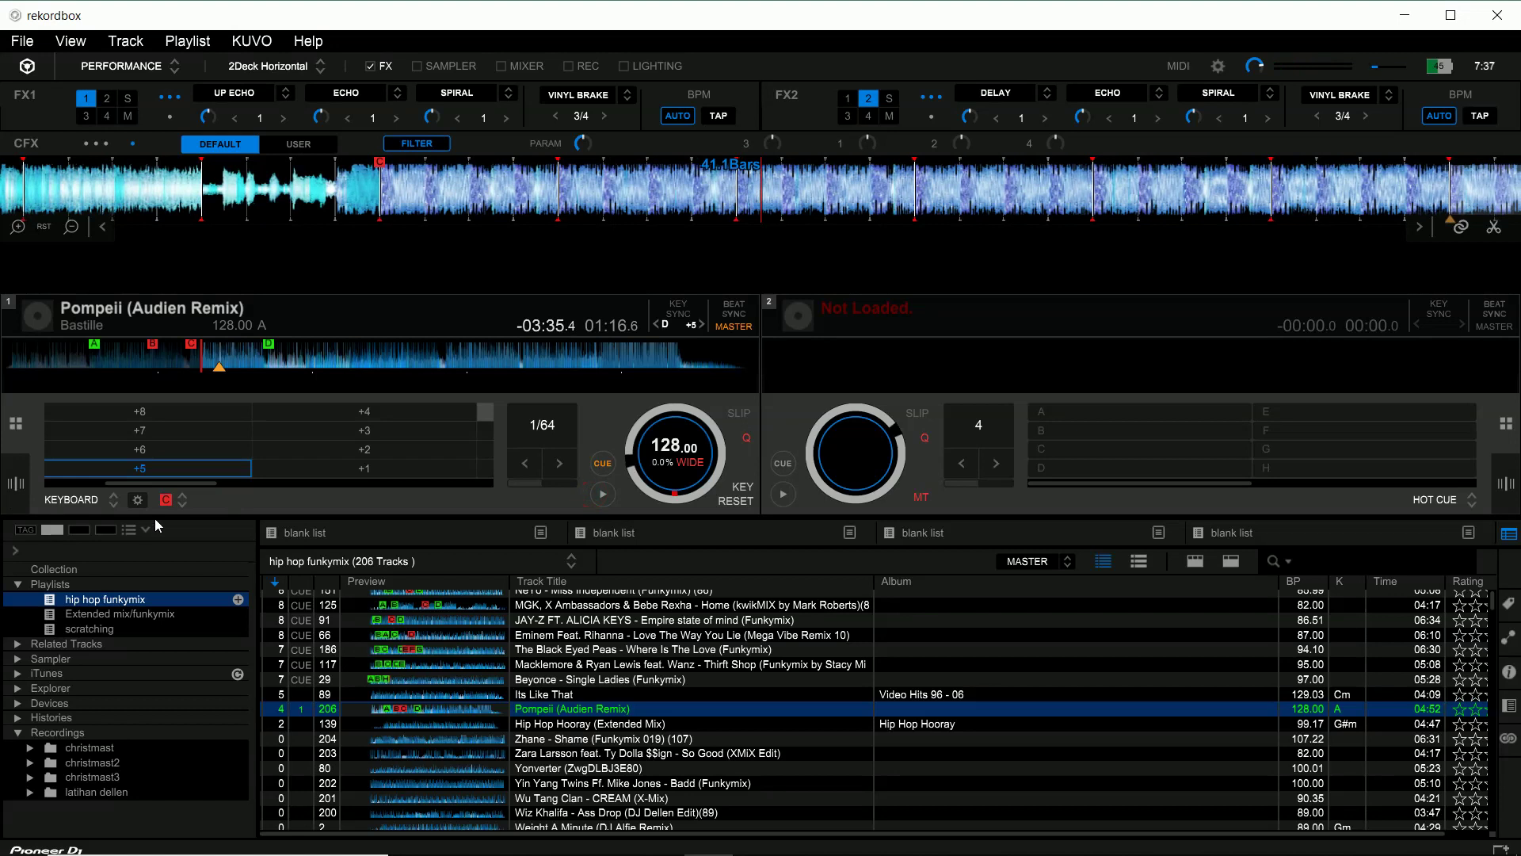
Step: Switch deck 1's performance pads to KEY SHIFT mode
click(84, 501)
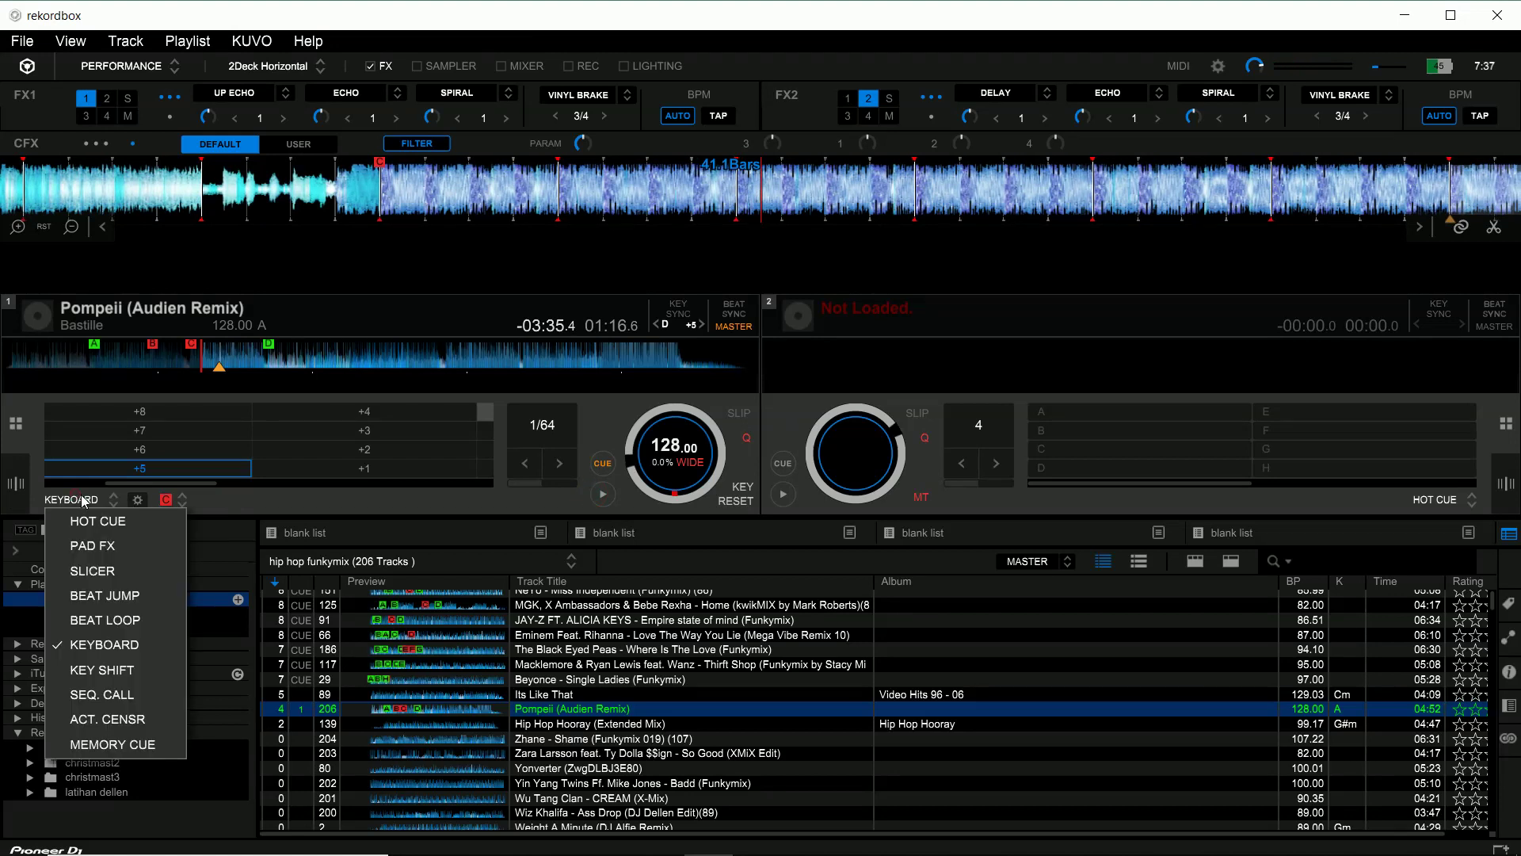
click(100, 664)
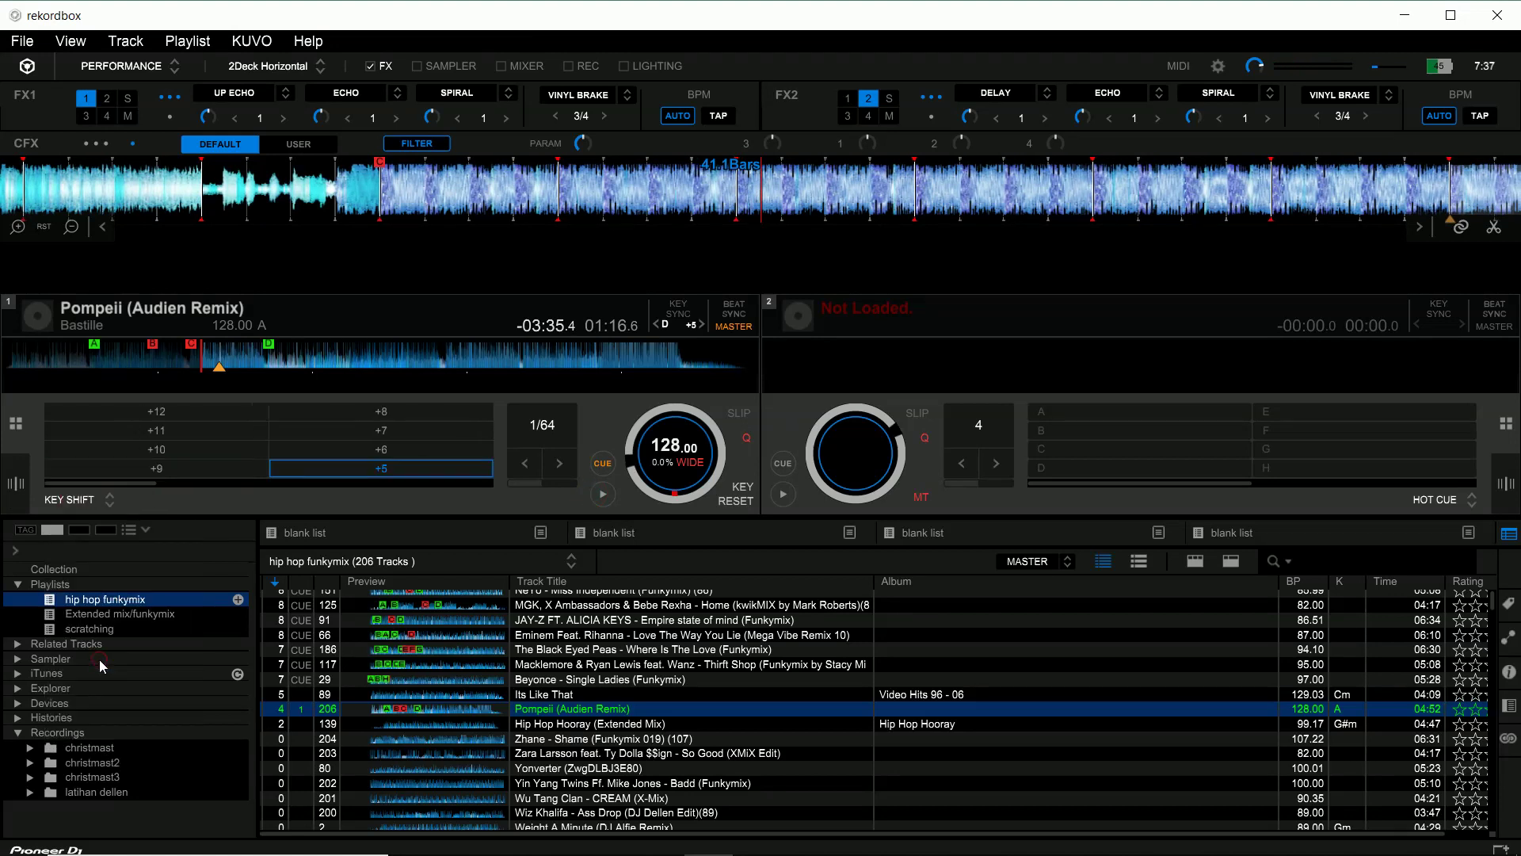
click(80, 505)
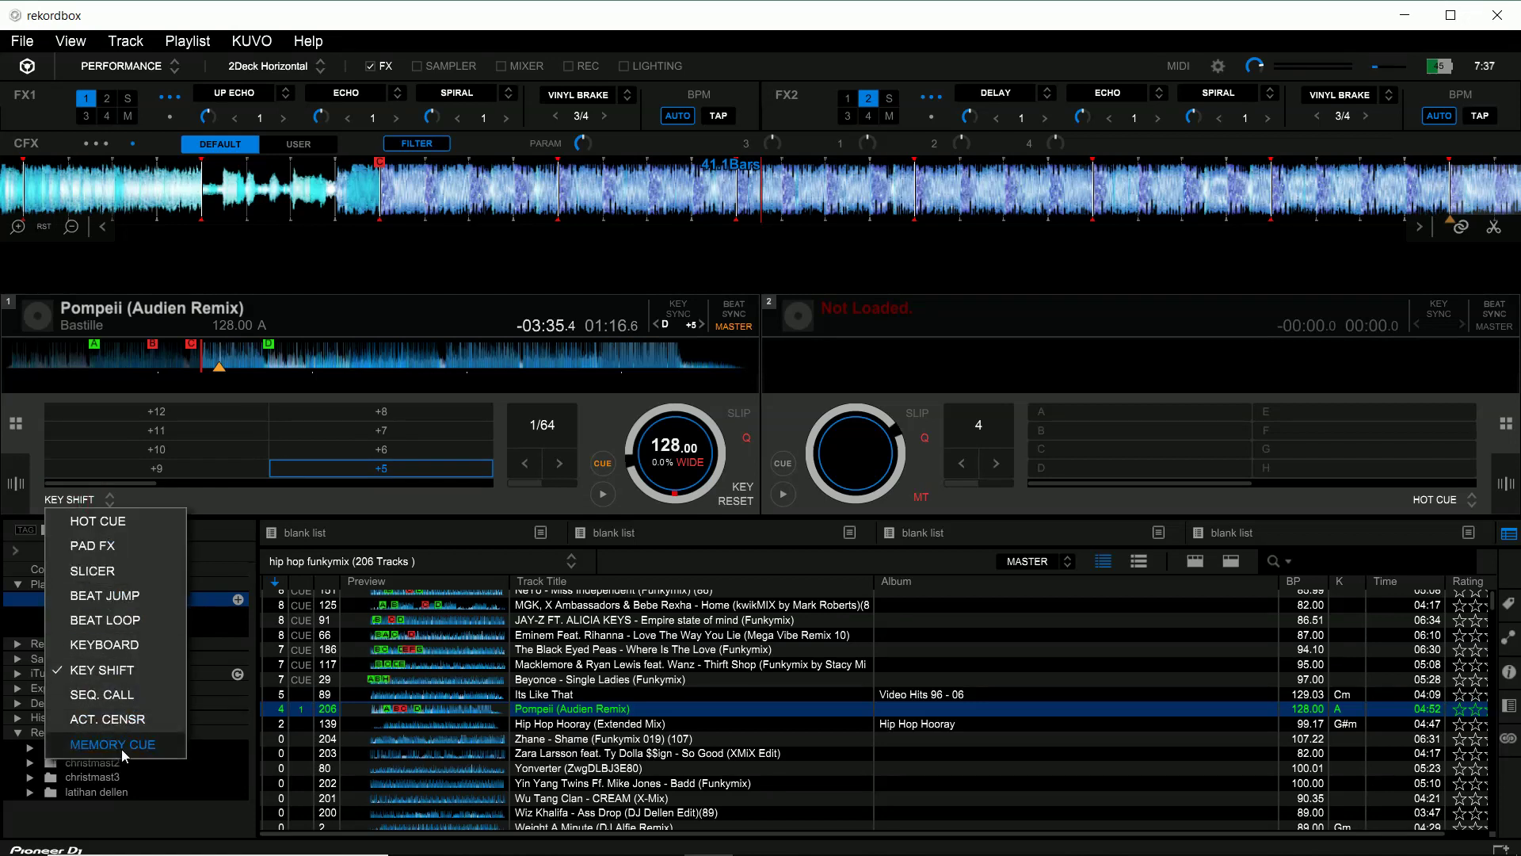
click(72, 505)
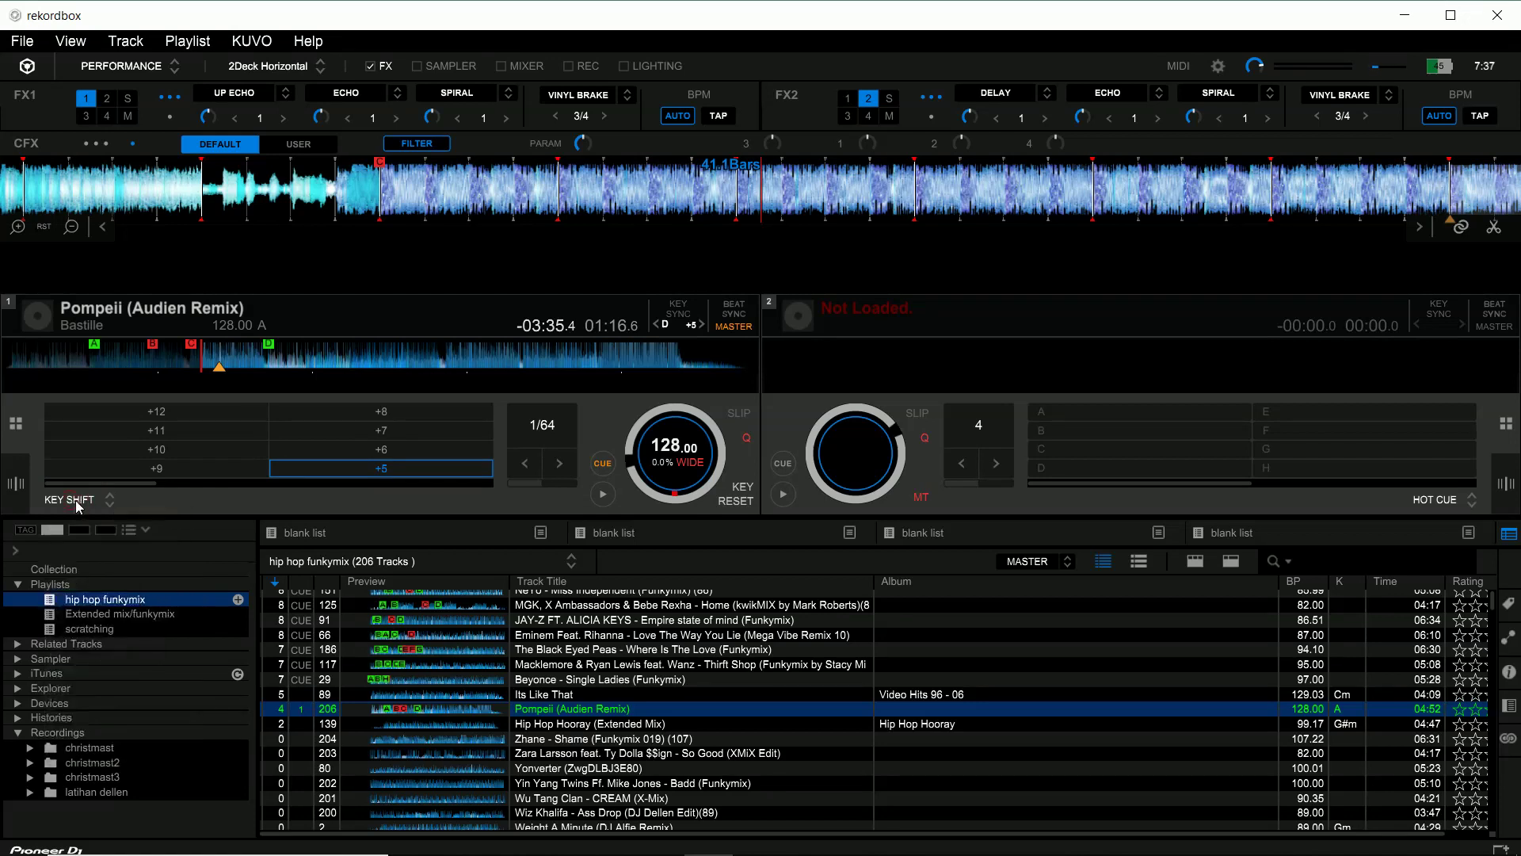
click(83, 502)
click(87, 497)
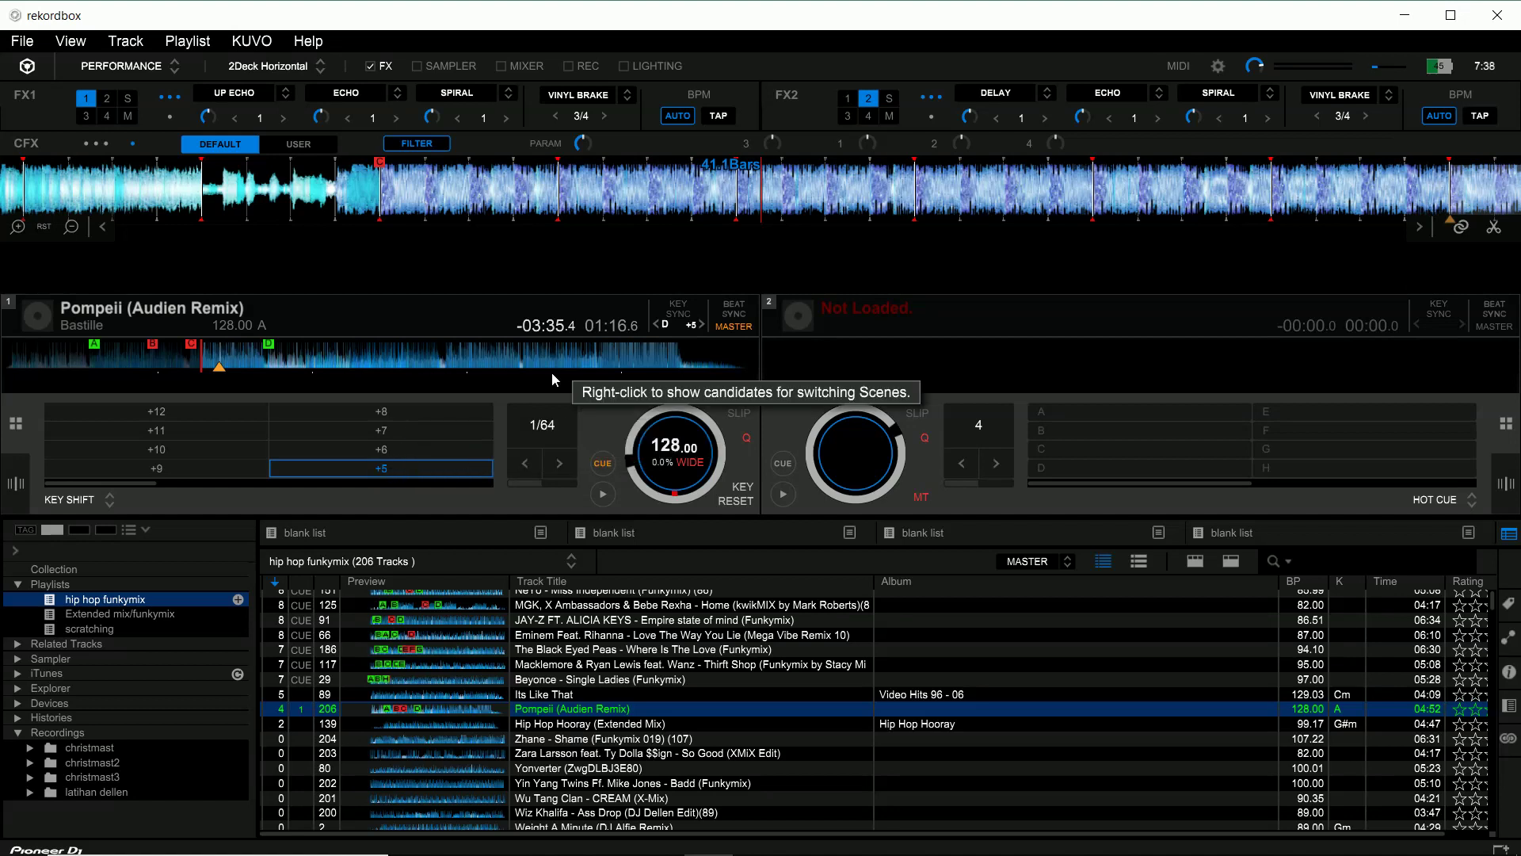
Step: Shift deck 1's key to +6 semitones and return it to 0 using the key shift pads
click(389, 452)
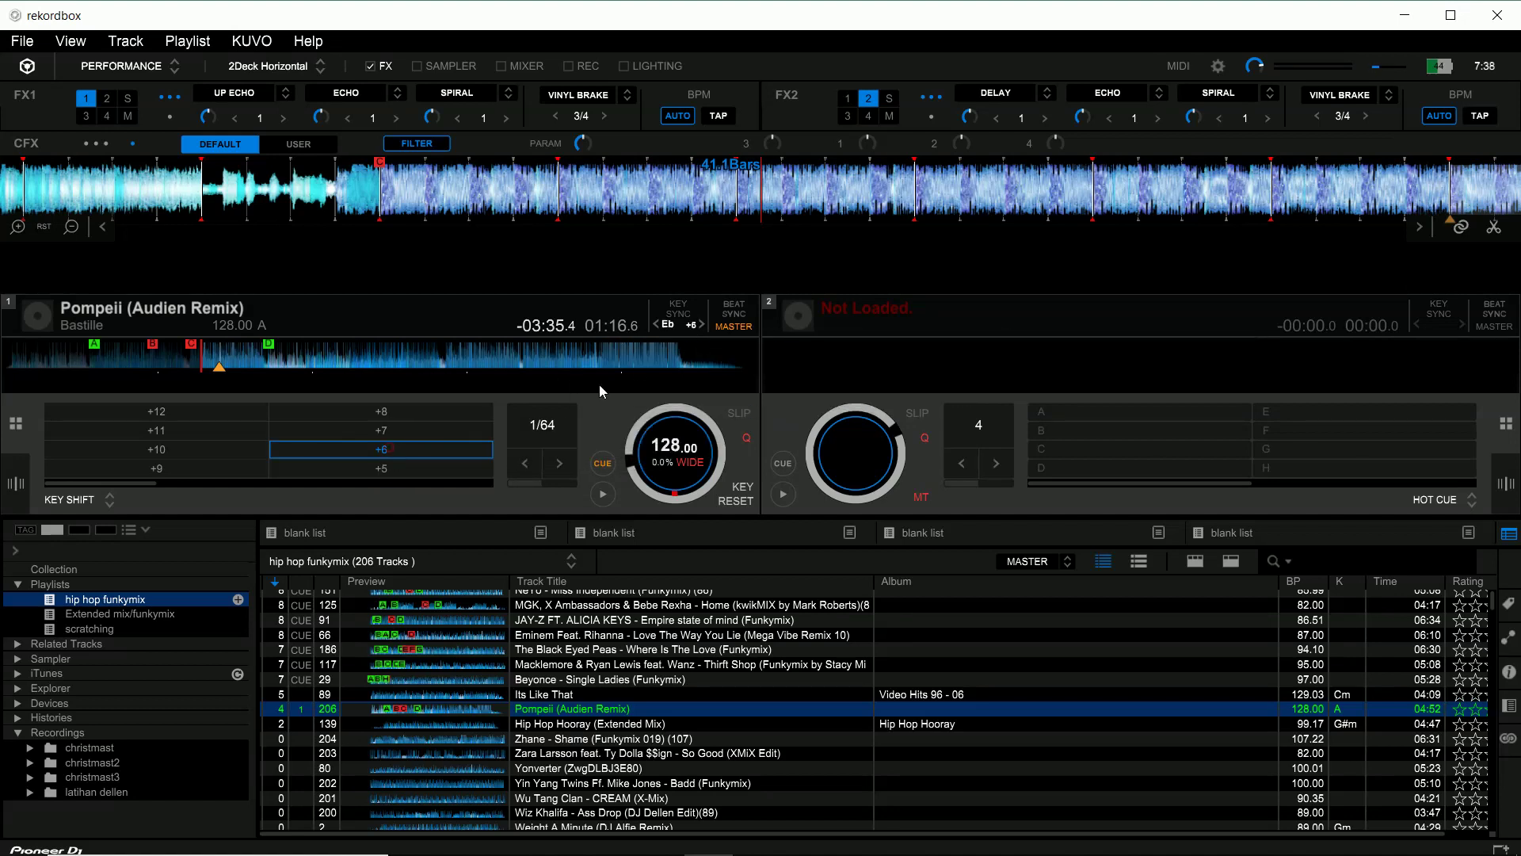
drag(126, 482, 238, 497)
click(341, 410)
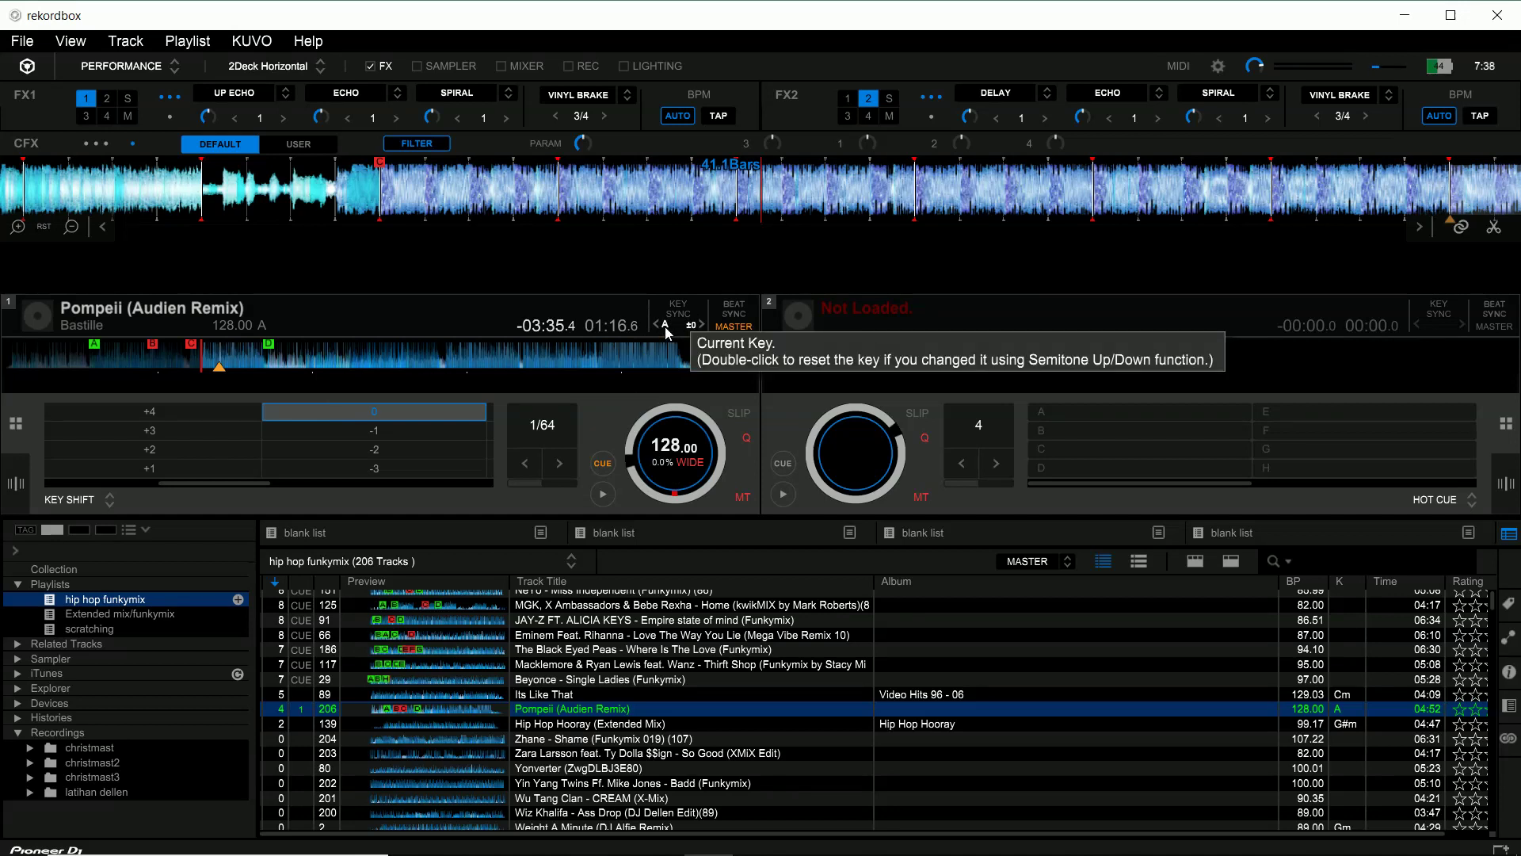
scroll(1361, 734, down, 10)
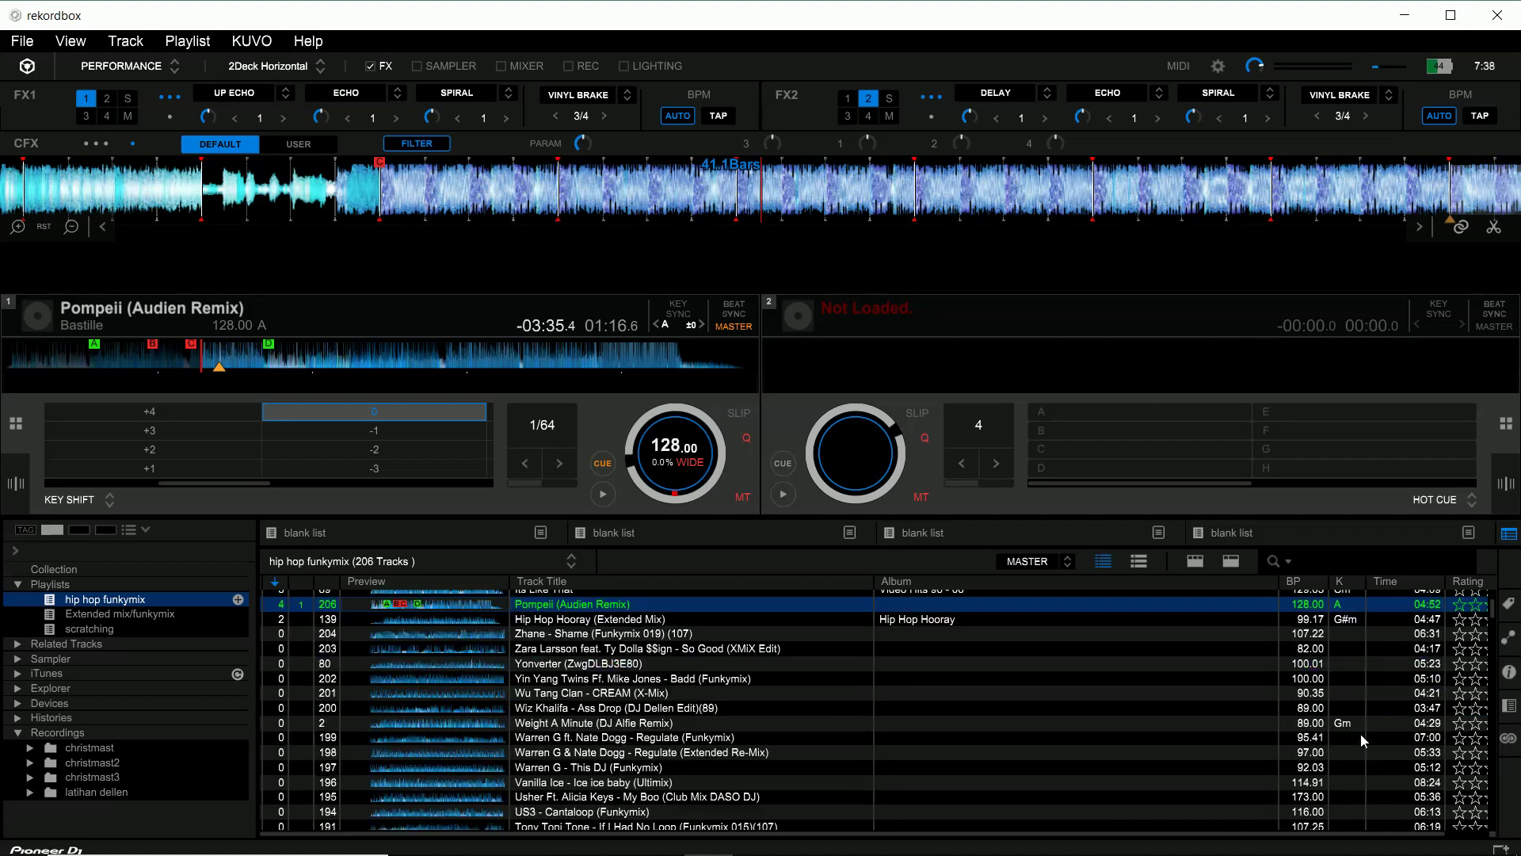
scroll(1361, 733, up, 10)
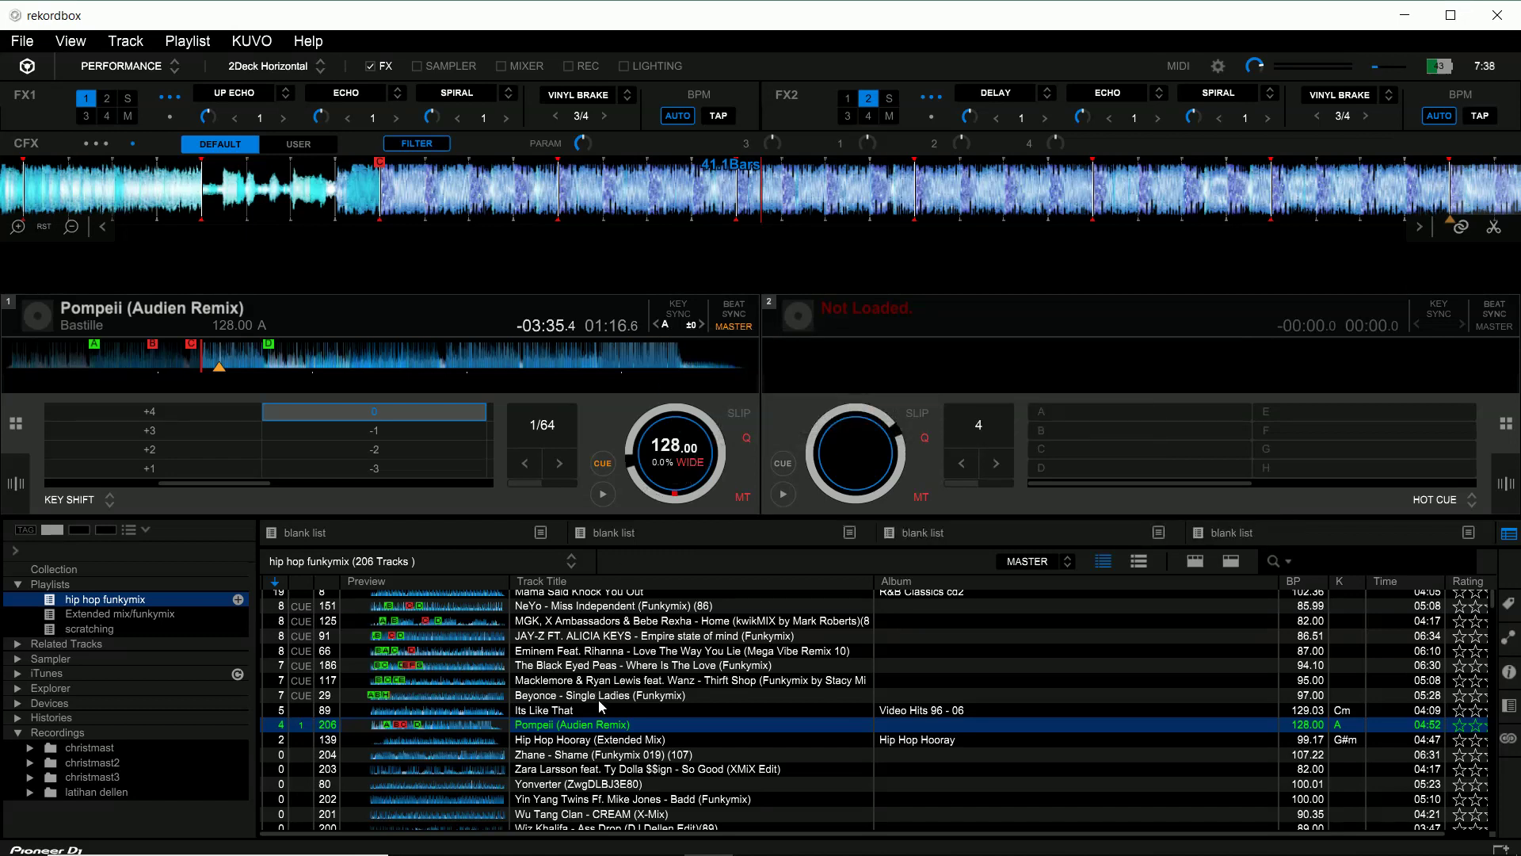
Step: Play deck 1, lower its tempo by 5.0% to 121.60 BPM, and pause the track
mouse_move(655, 432)
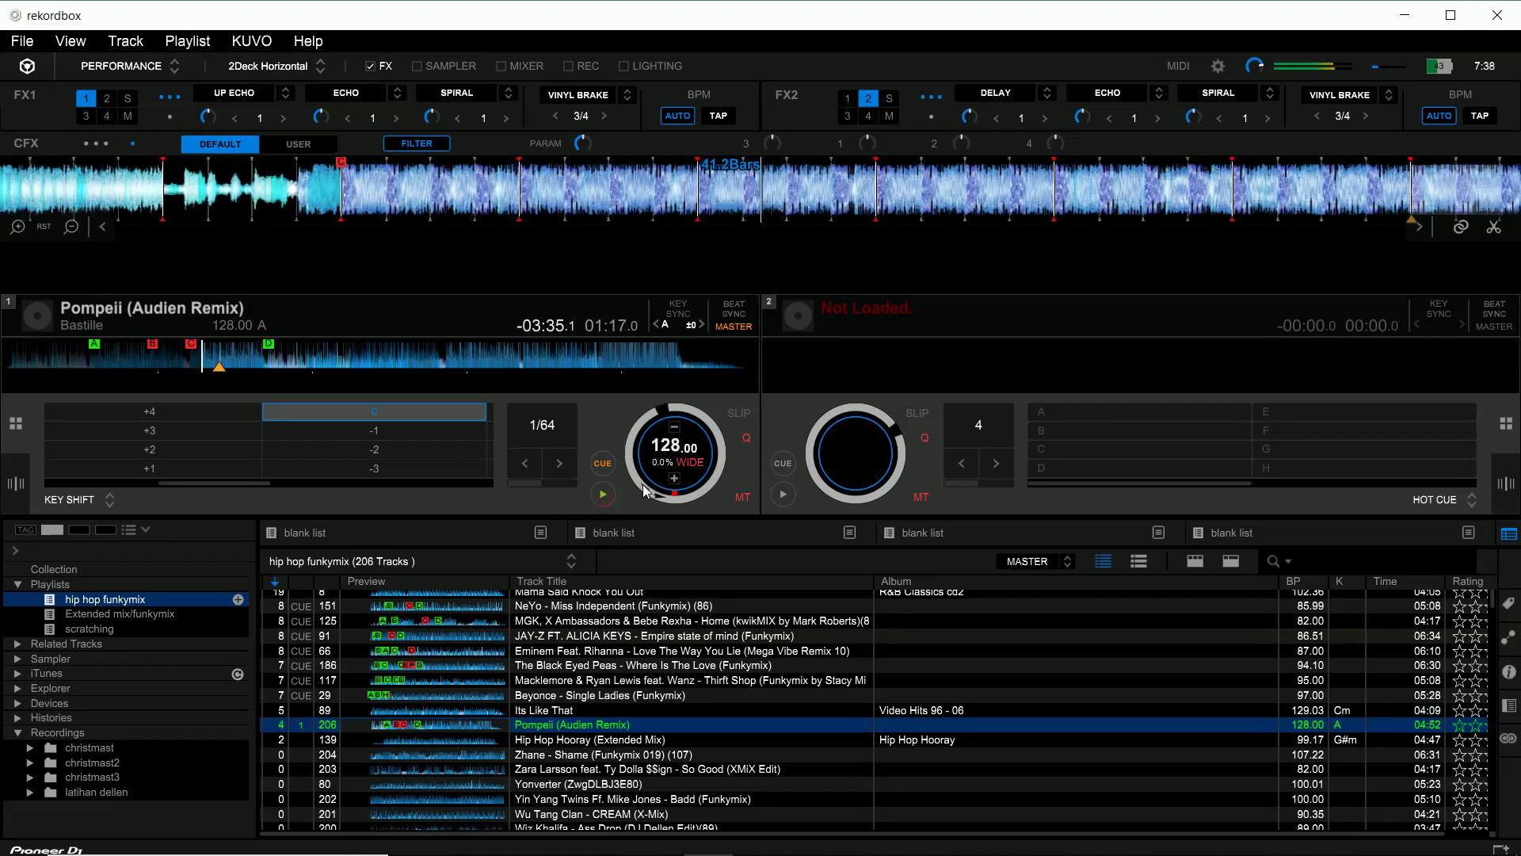
click(676, 428)
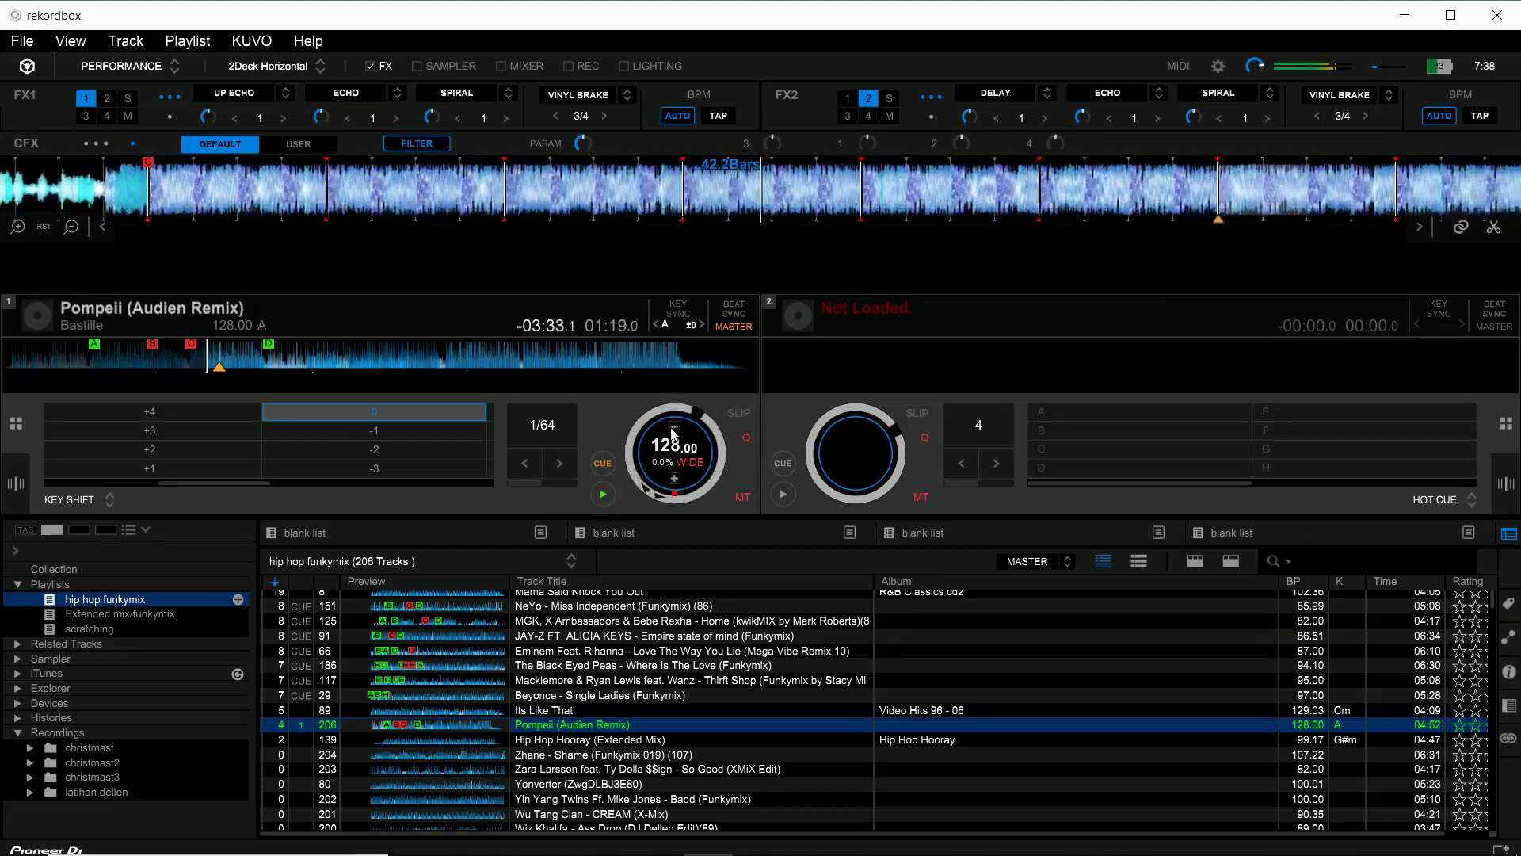
drag(676, 431, 676, 482)
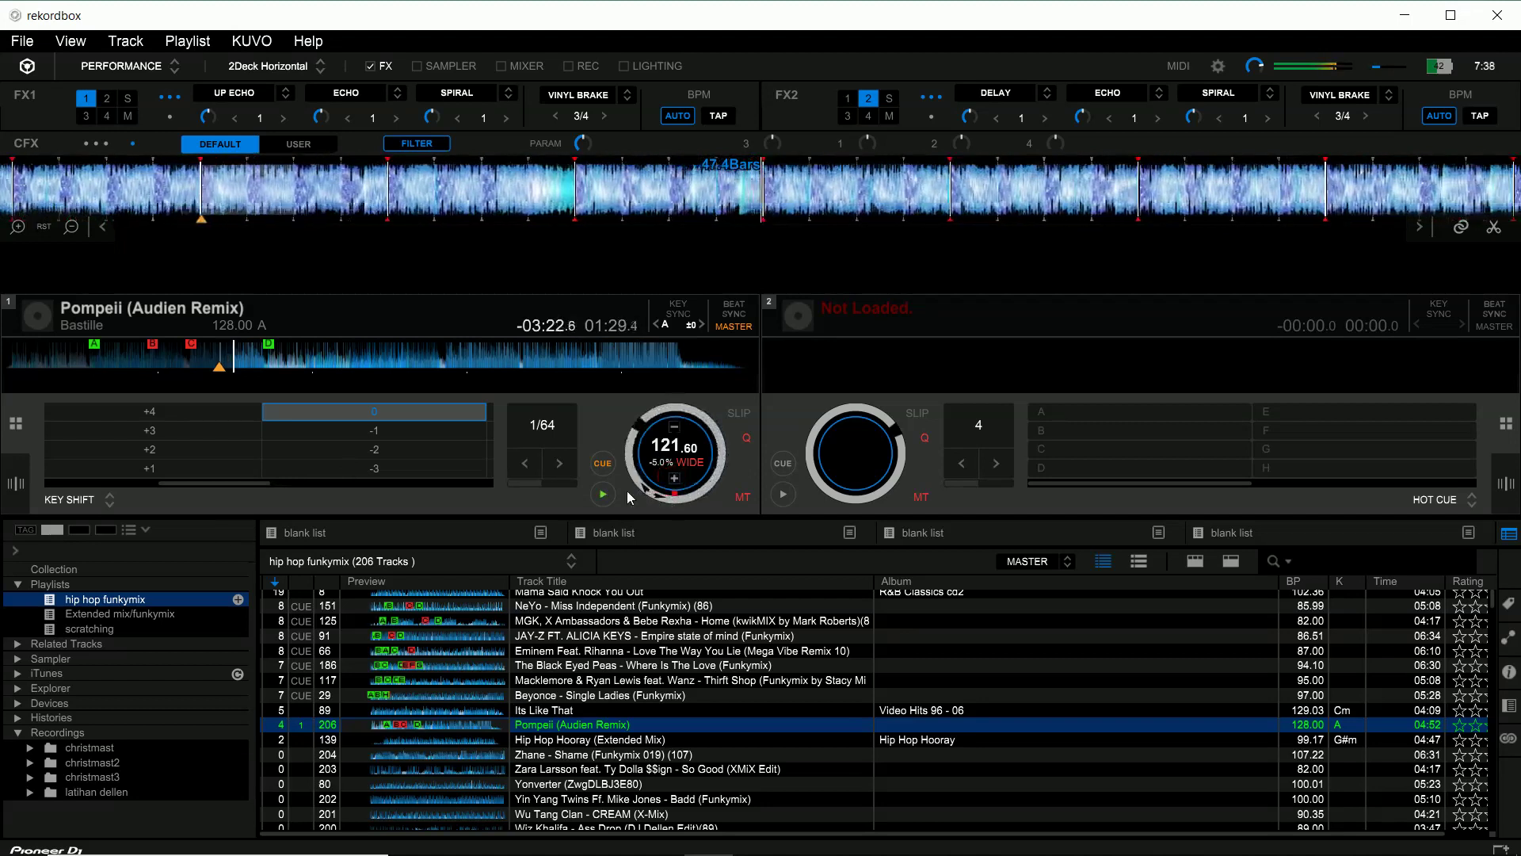
click(602, 493)
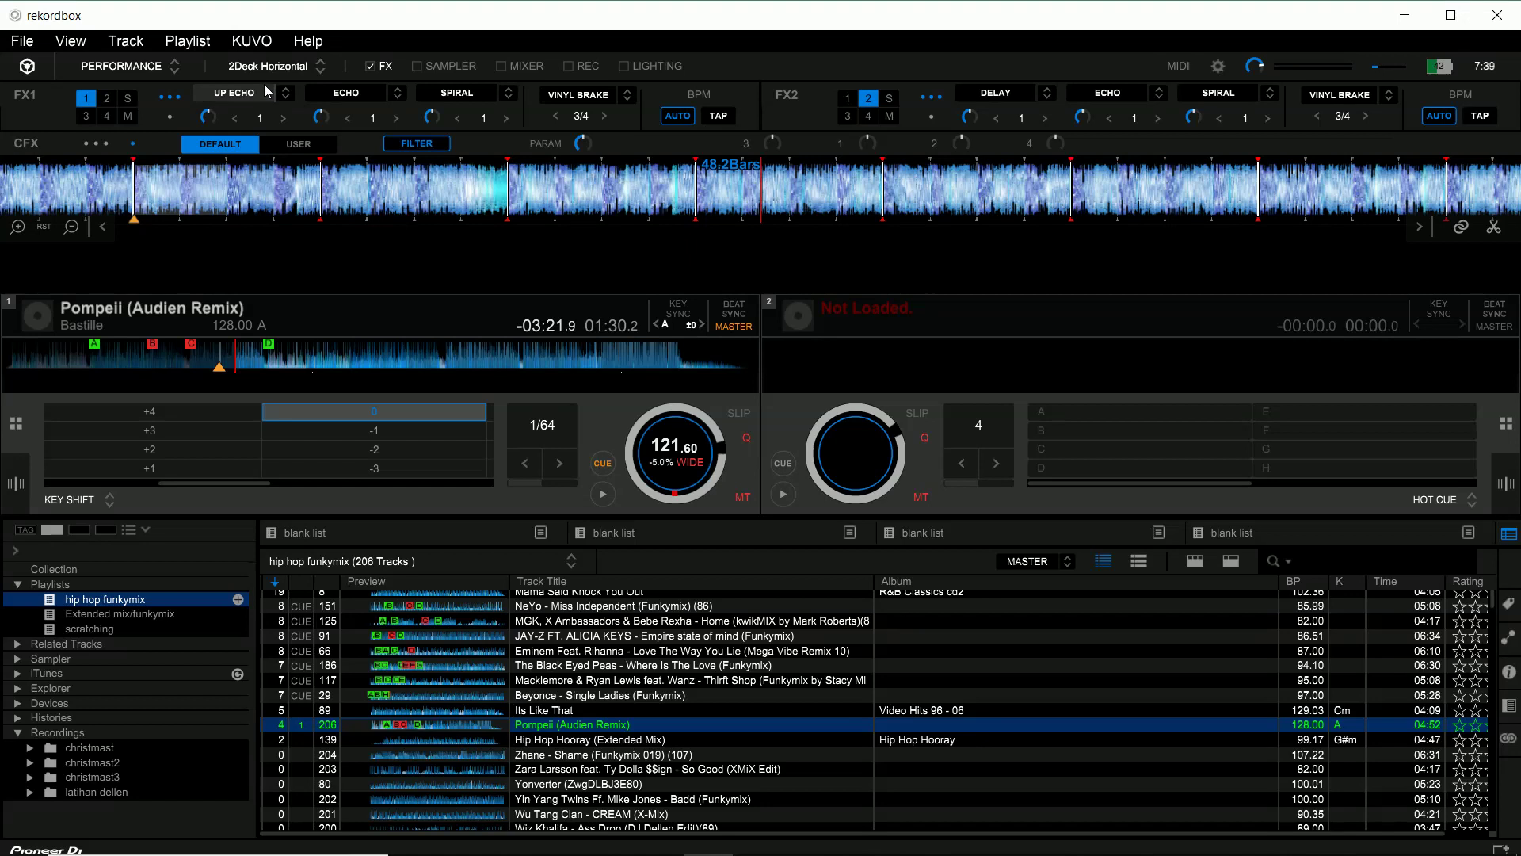
Step: Toggle the display of the FX panel several times, ending with it hidden
click(378, 69)
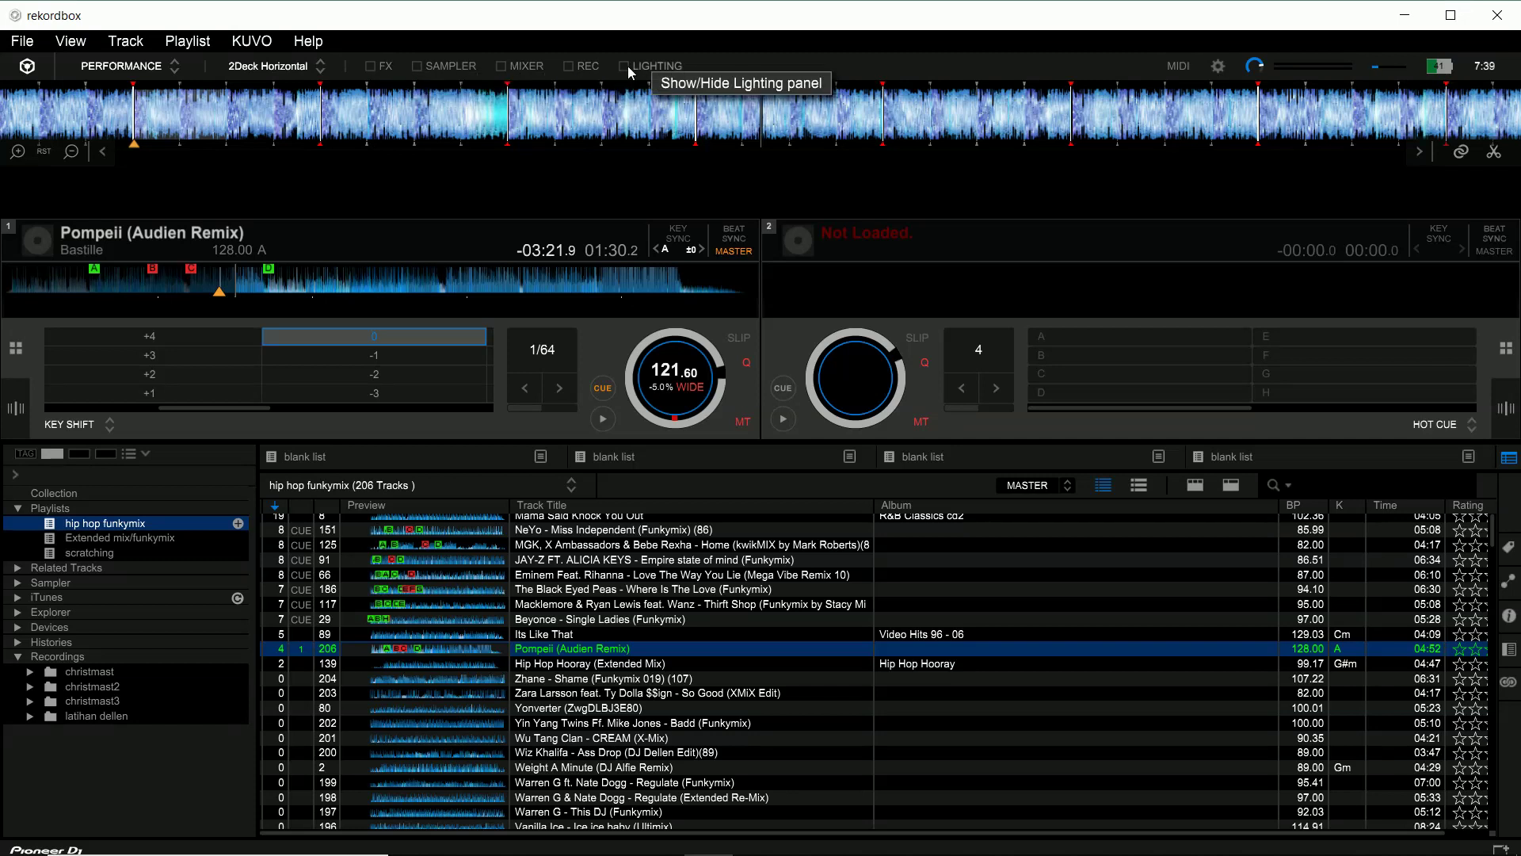
click(371, 66)
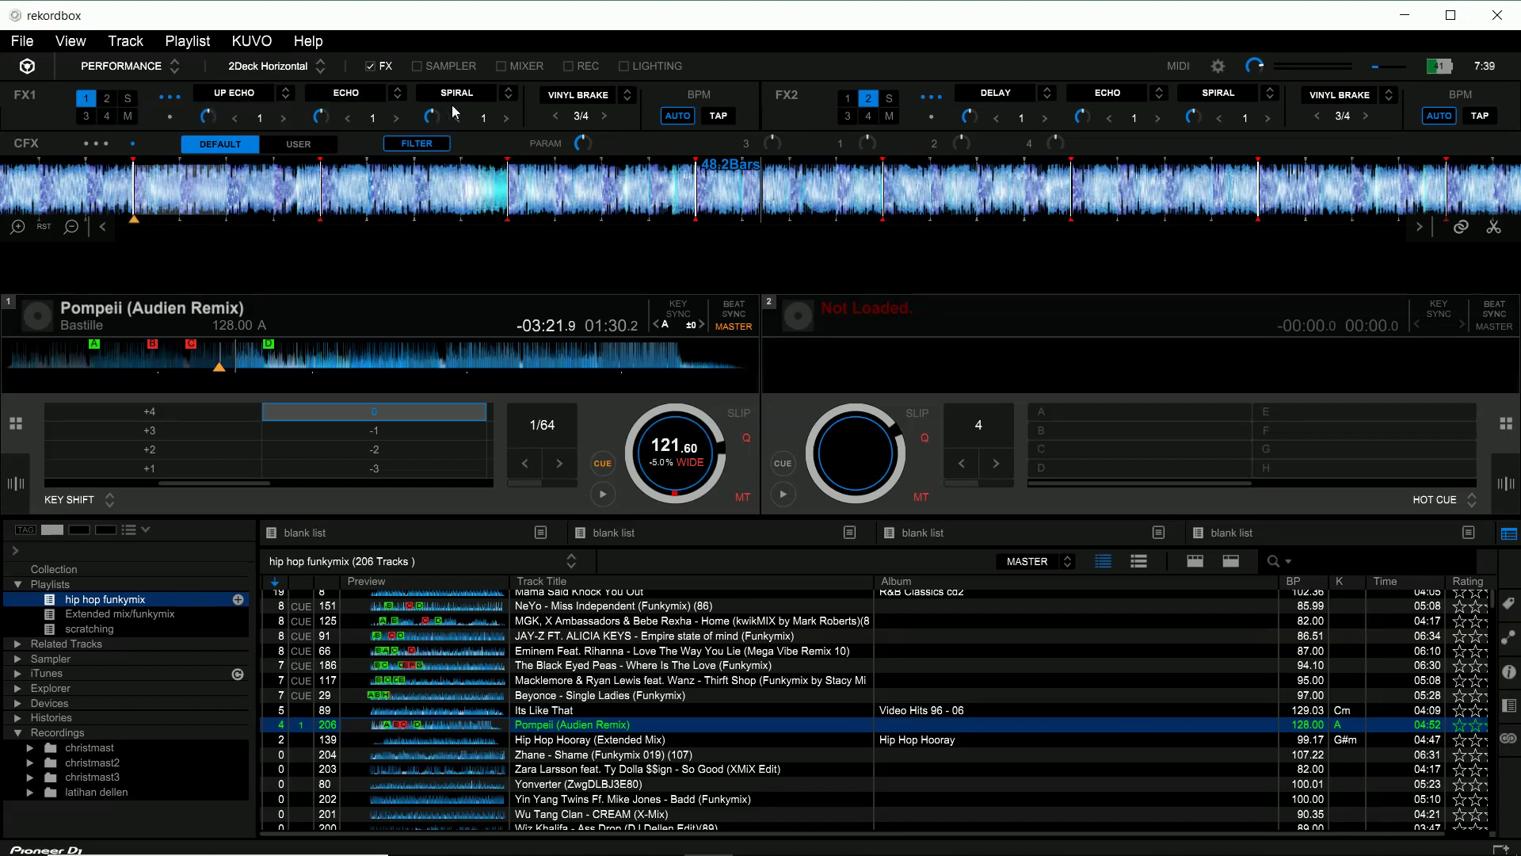
click(370, 67)
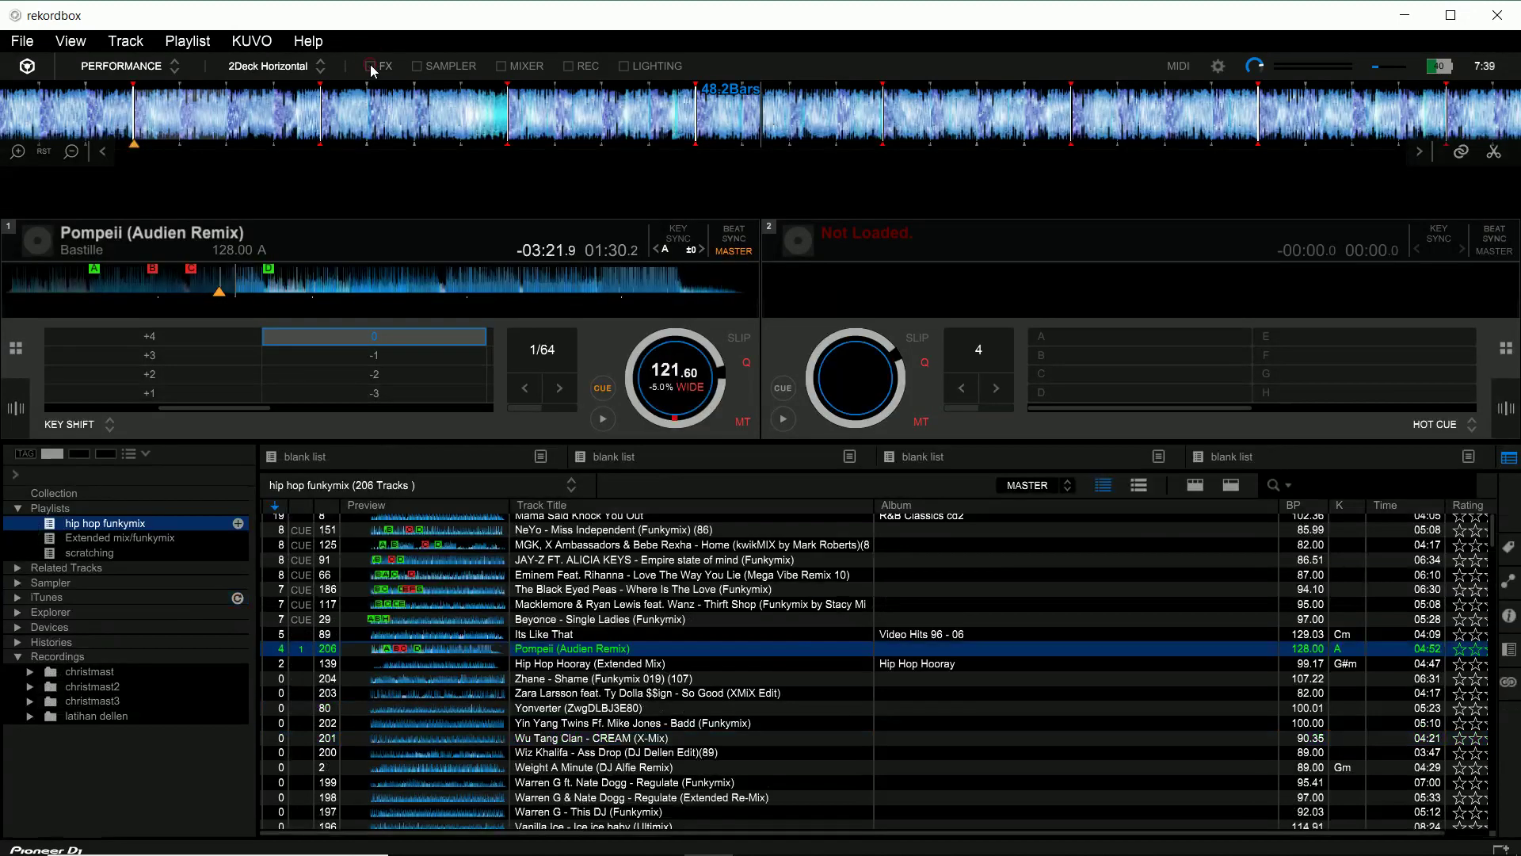
click(376, 67)
click(378, 67)
click(381, 68)
Step: Show the SAMPLER panel and trigger the big-shaq-mans-not-hot, Ayee, Ahhh (100 Bpm)_capture and Turn-down-for-what samples
click(418, 66)
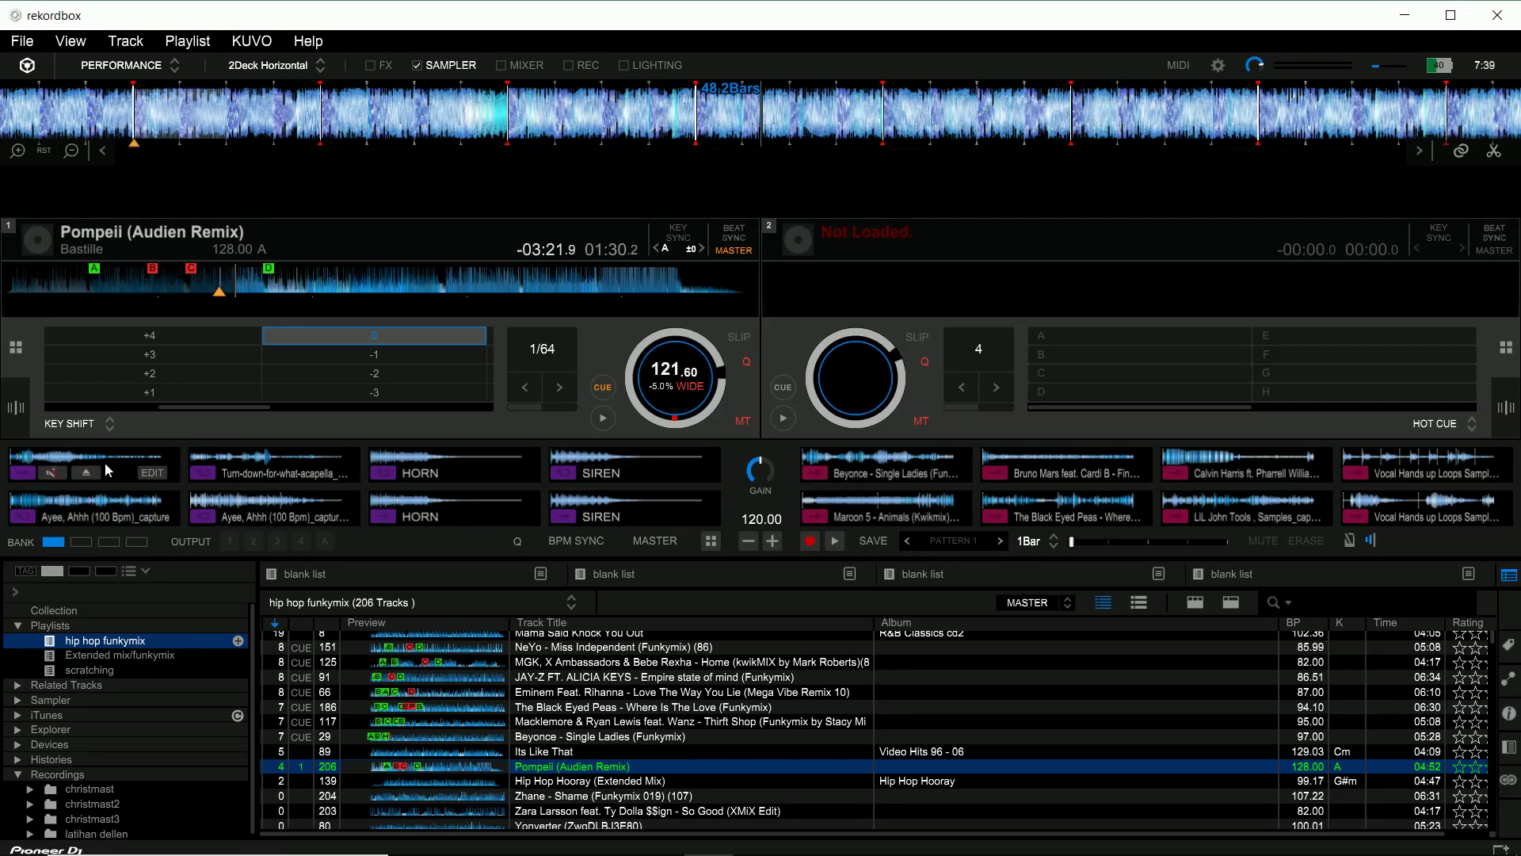
click(23, 473)
click(22, 515)
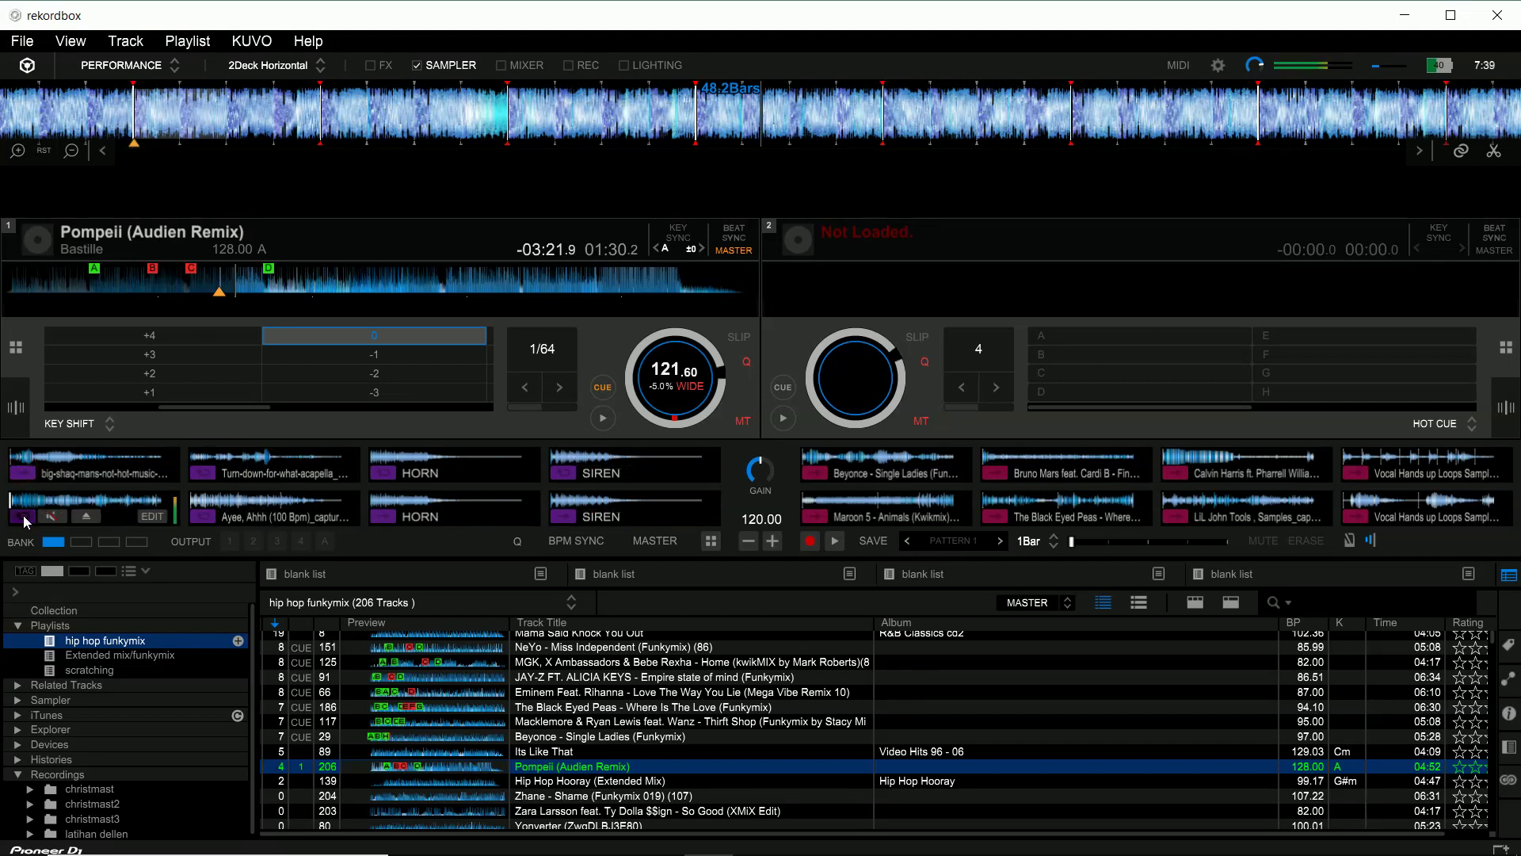
click(195, 470)
Step: Open the settings of the playing Ayee, Ahhh (100 Bpm)_capture sample, set it to loop playback, and close them
click(149, 516)
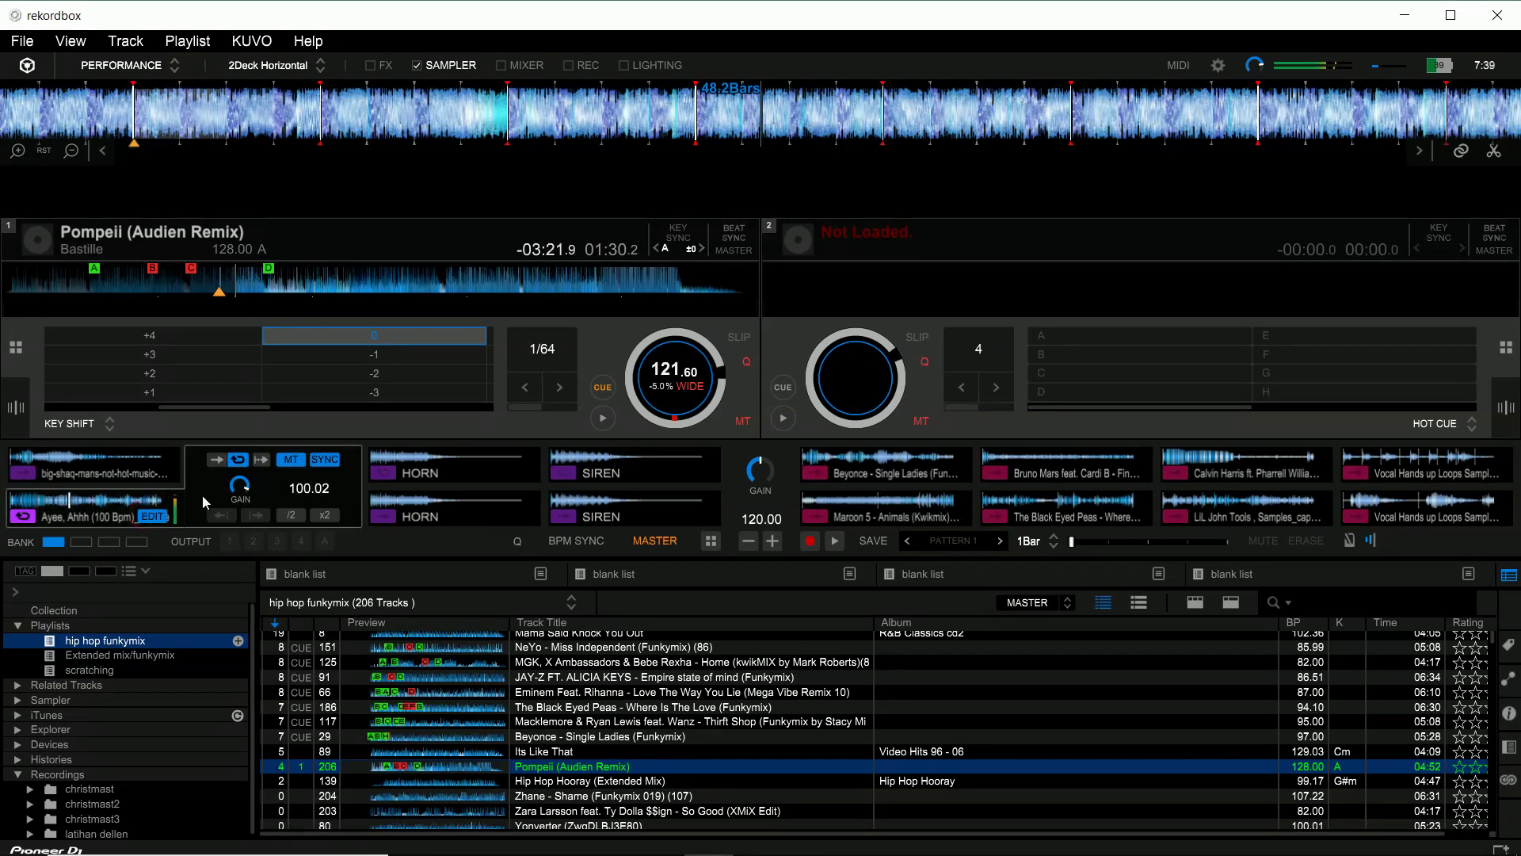
click(238, 463)
click(153, 516)
Step: Open the Turn-down-for-what-acapella sample's settings, turn on its gate playback option, and close them
mouse_move(285, 482)
click(330, 474)
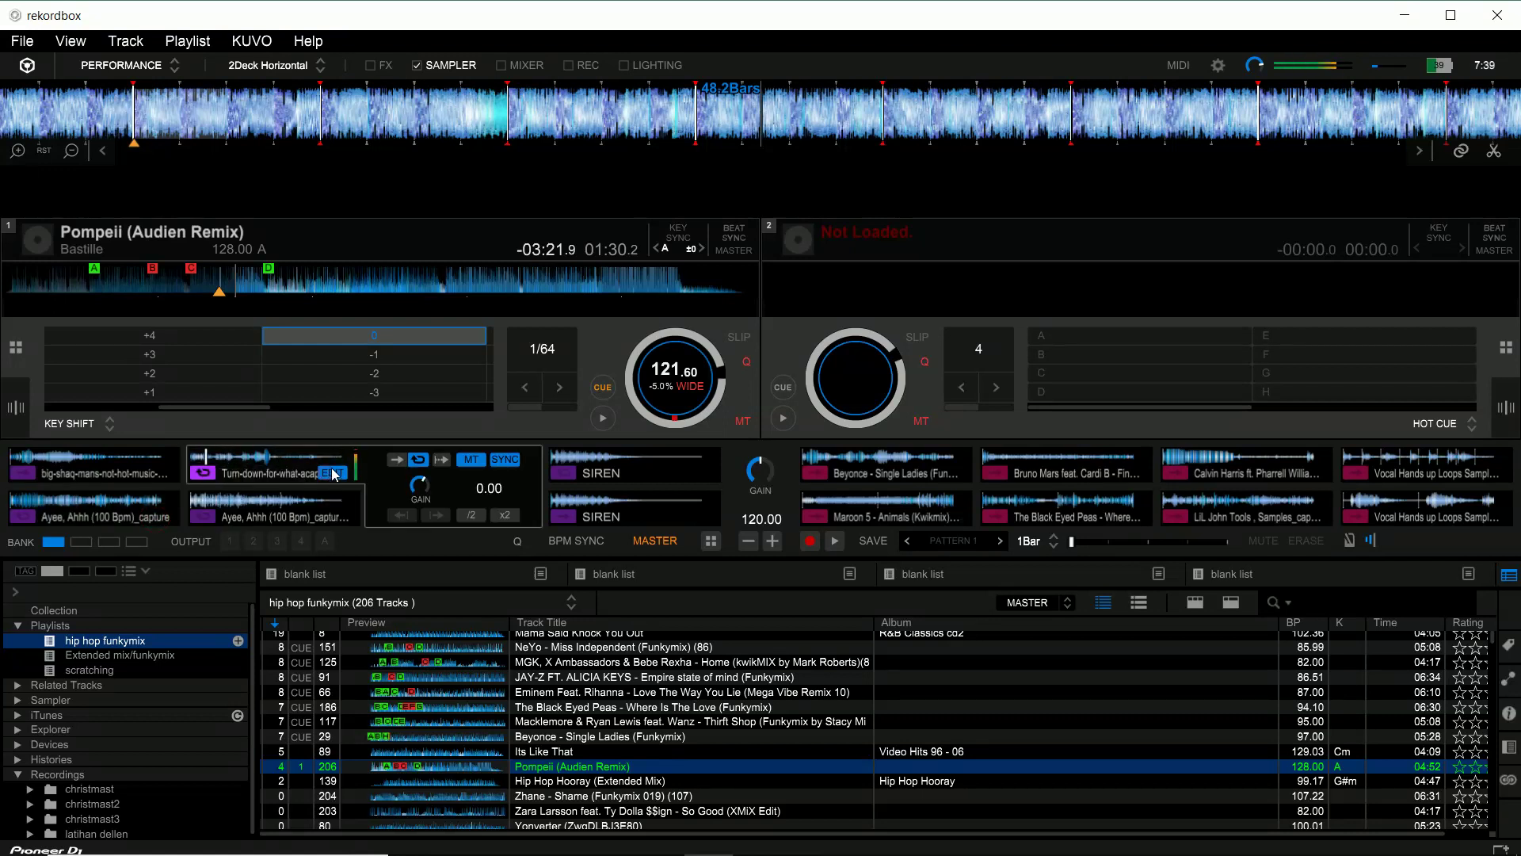
click(440, 461)
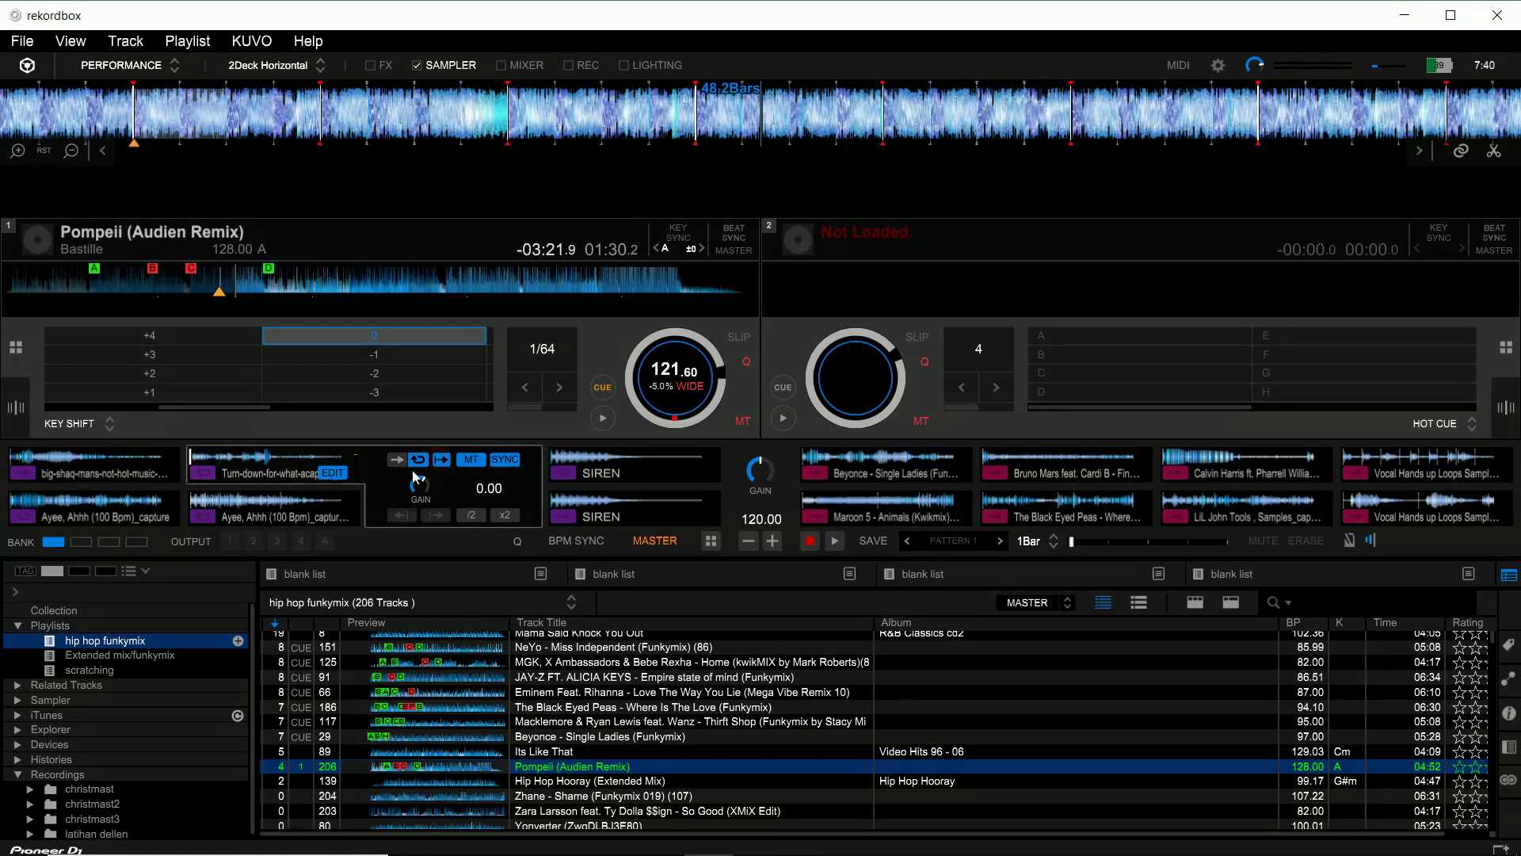
click(336, 474)
Step: Trigger the big-shaq-mans-not-hot sample in the sampler
mouse_move(238, 515)
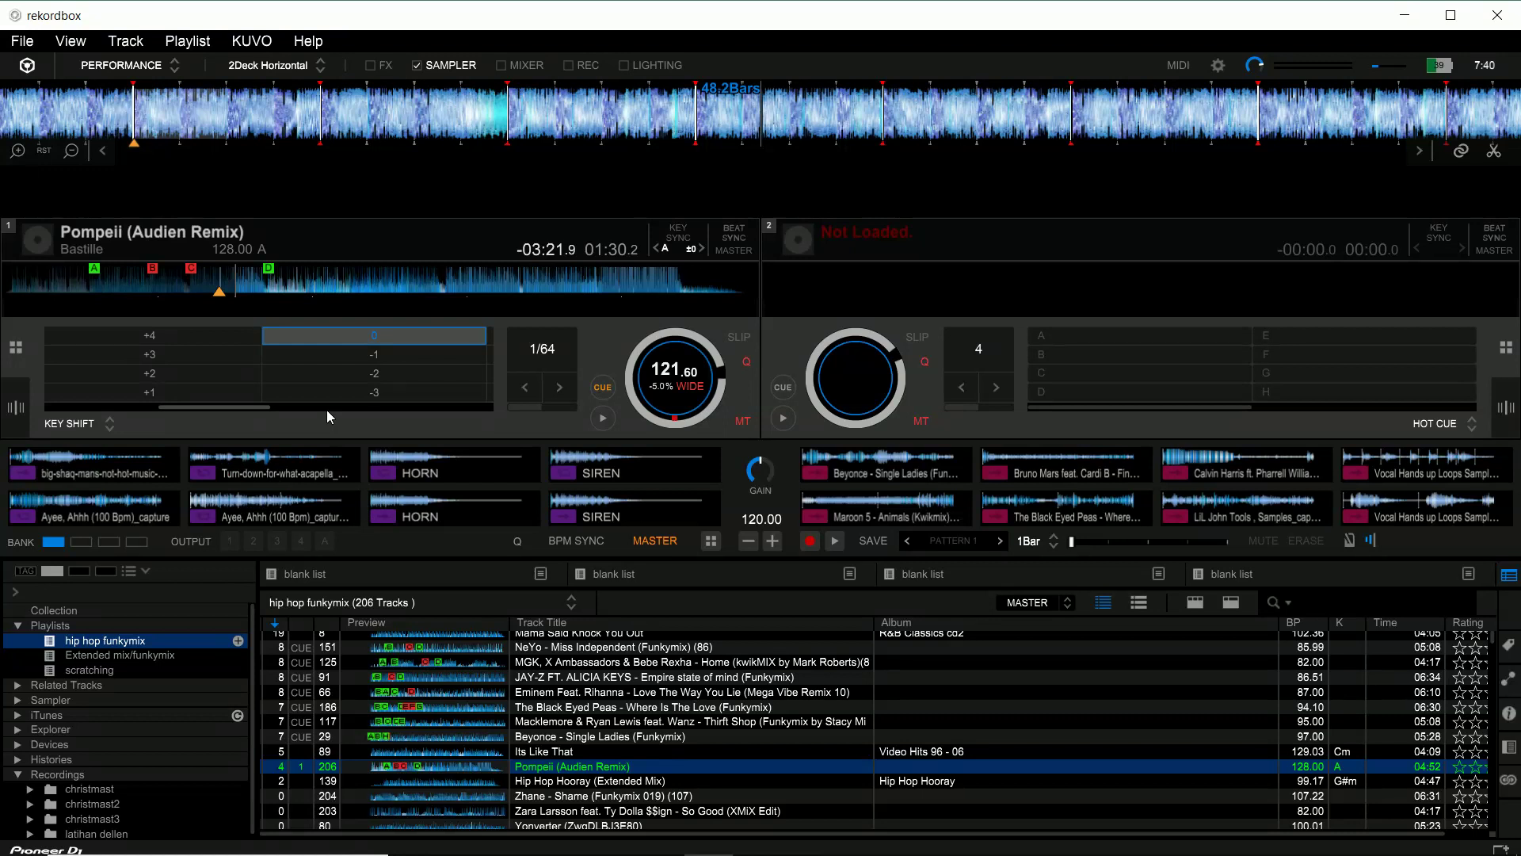
mouse_move(247, 480)
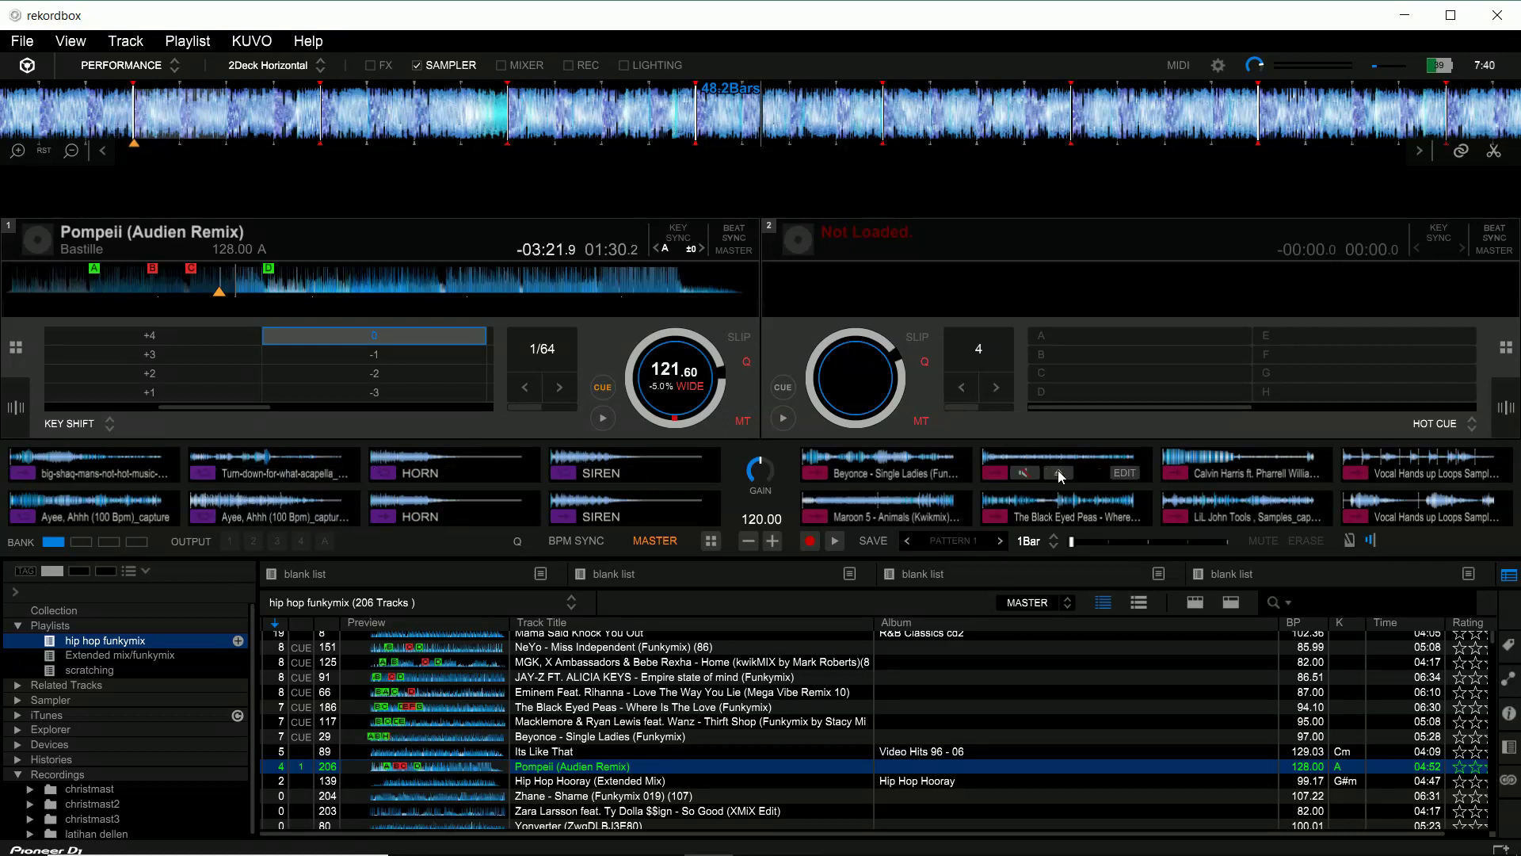
click(19, 474)
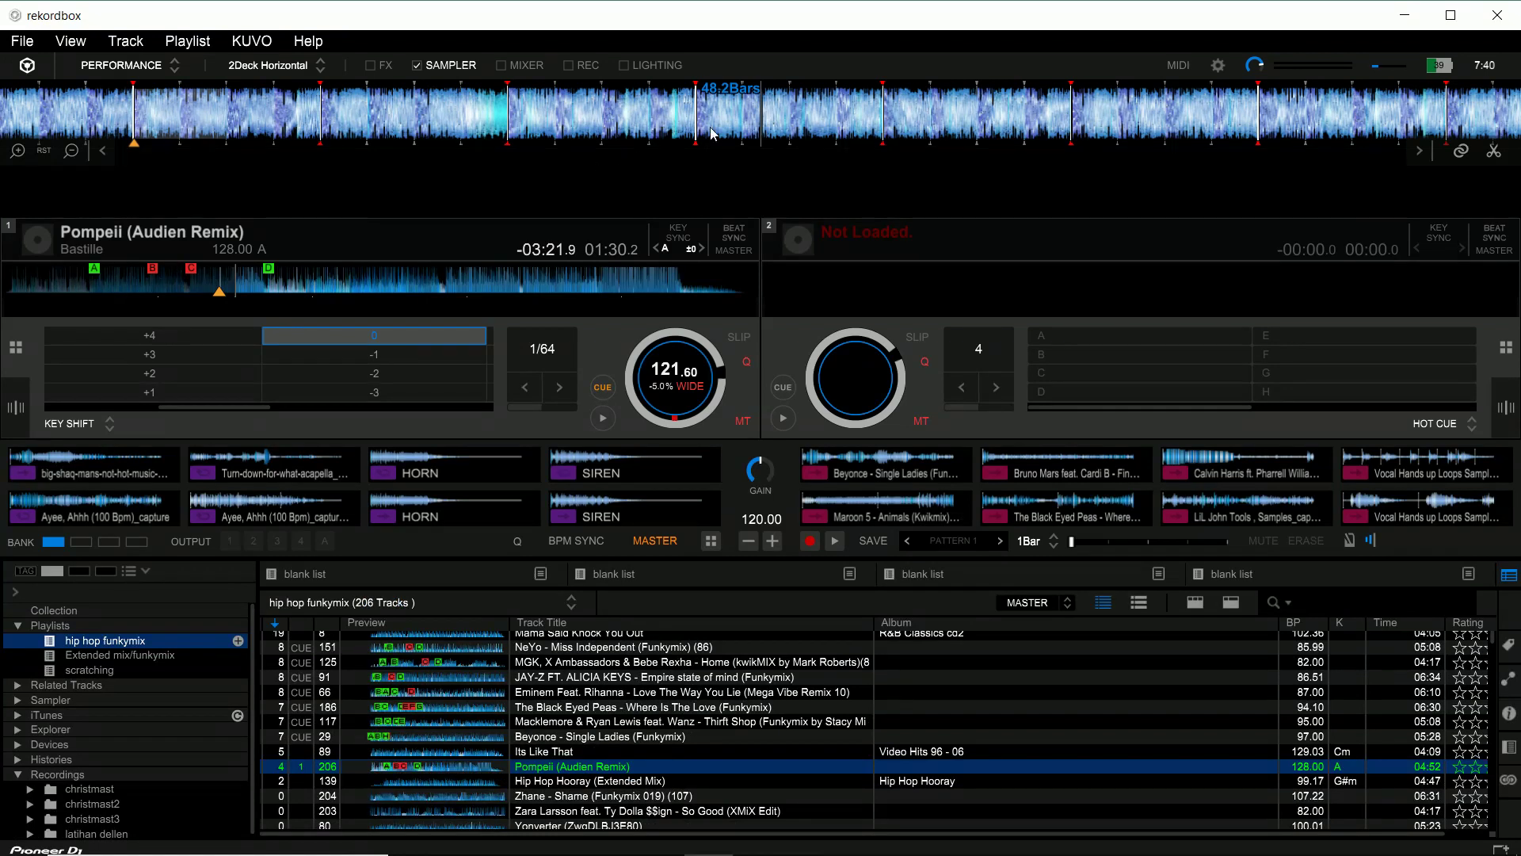
Step: Play deck 1 briefly from around hot cue C, pull the track back to just before the cue, and restart playback
click(197, 277)
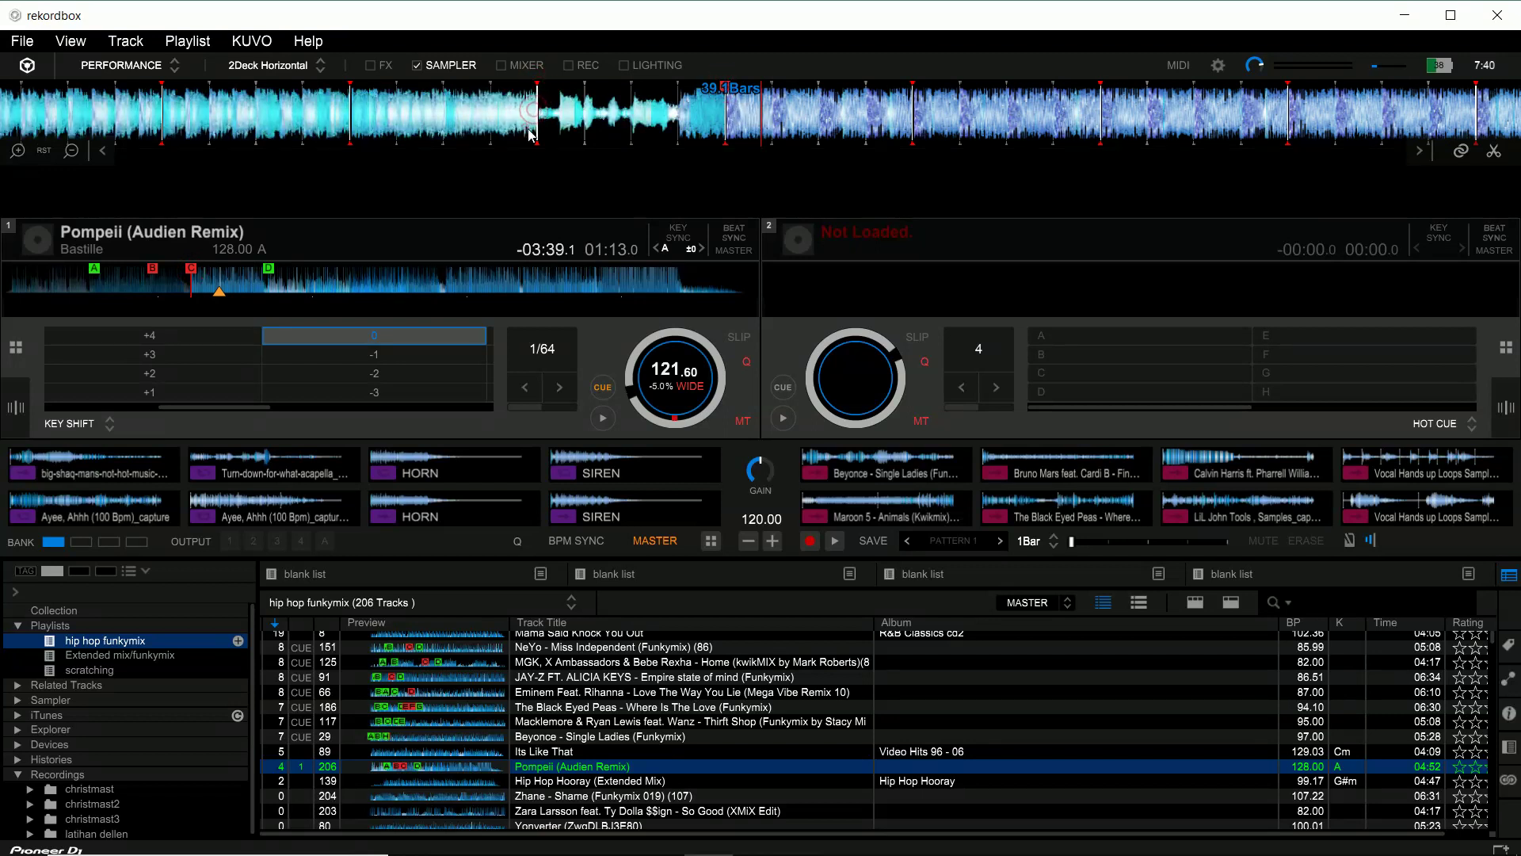
click(606, 418)
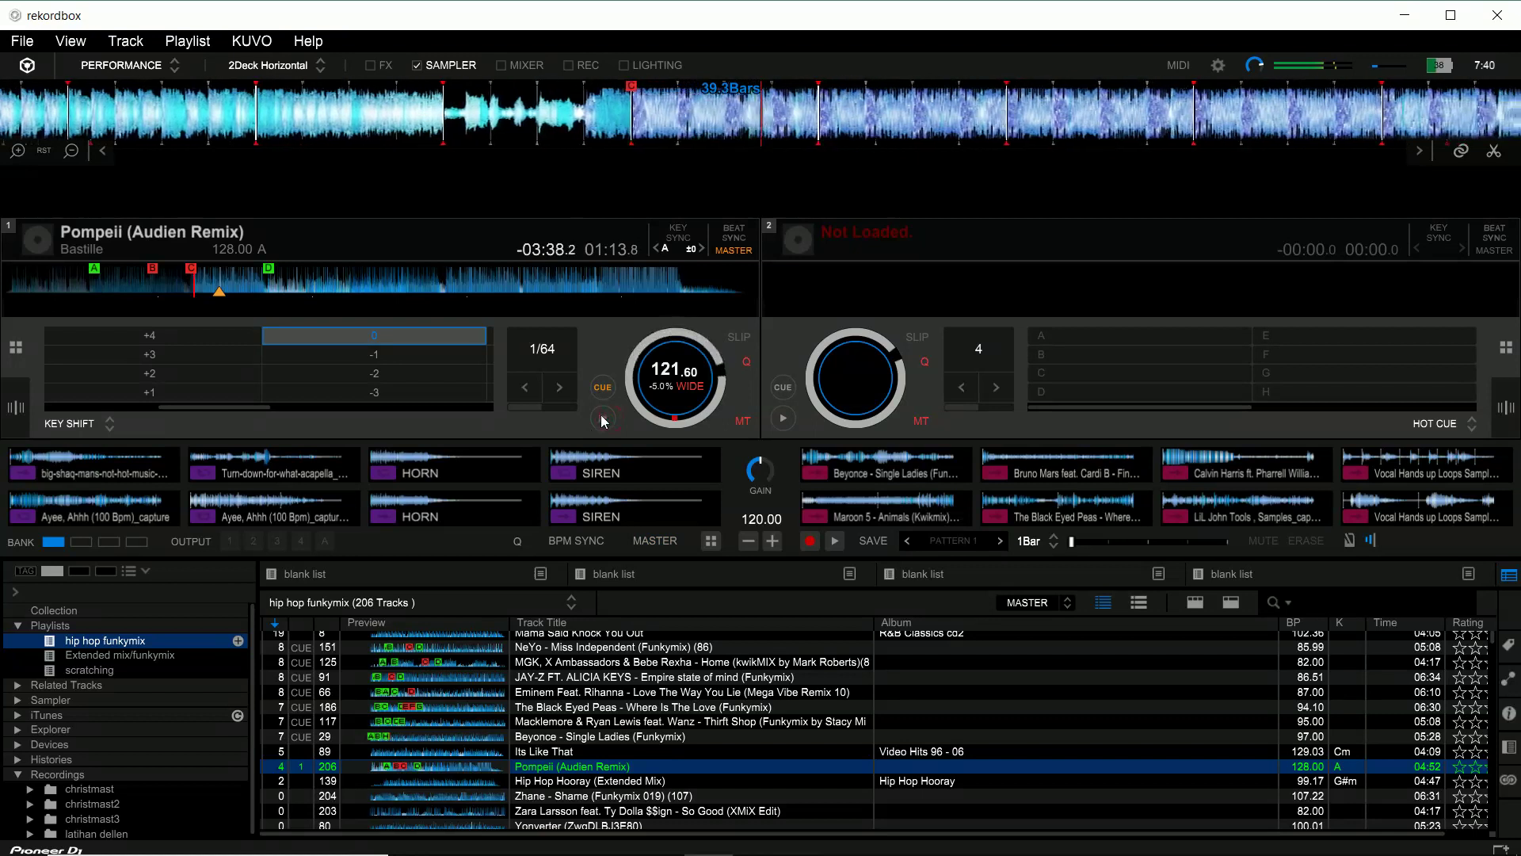
drag(622, 131, 988, 129)
drag(634, 117, 614, 133)
click(607, 418)
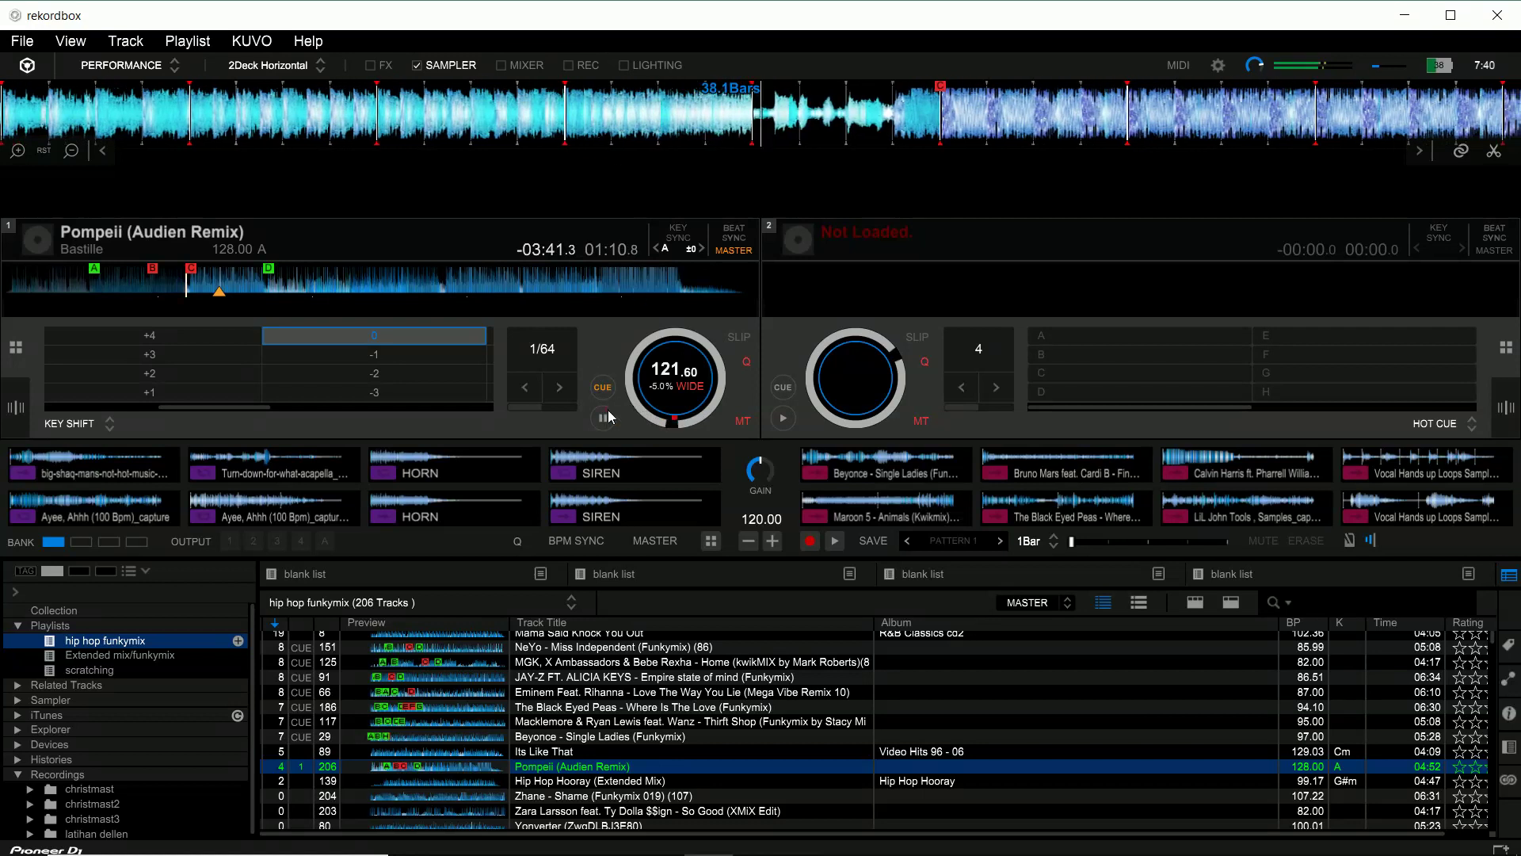
Step: Play deck 1 briefly, pause it, and pull the track back to the start of the breakdown before hot cue C
drag(693, 134, 740, 136)
click(600, 418)
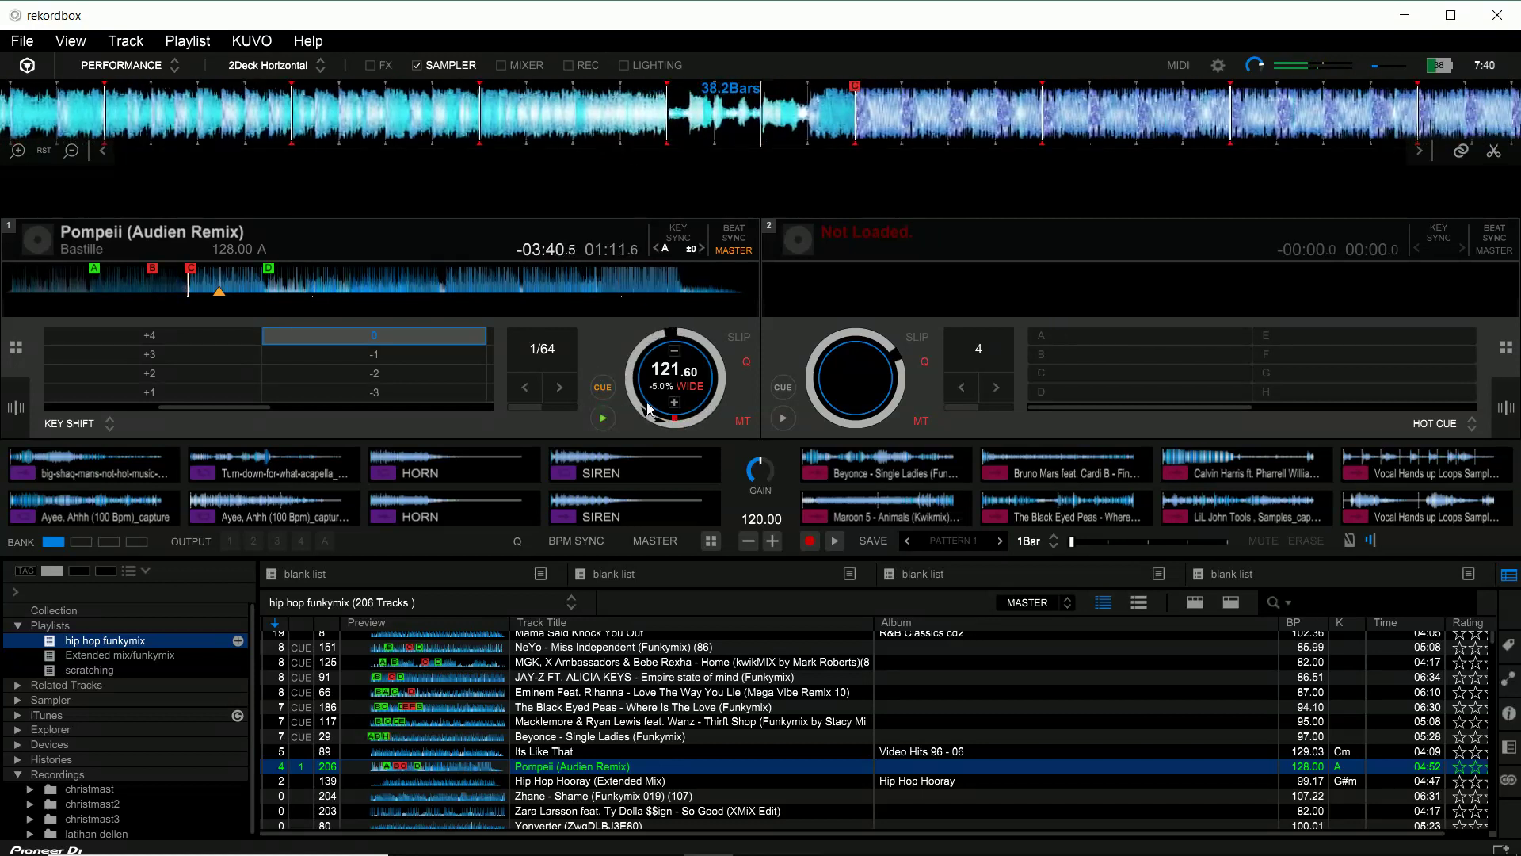
click(599, 418)
drag(701, 135, 845, 135)
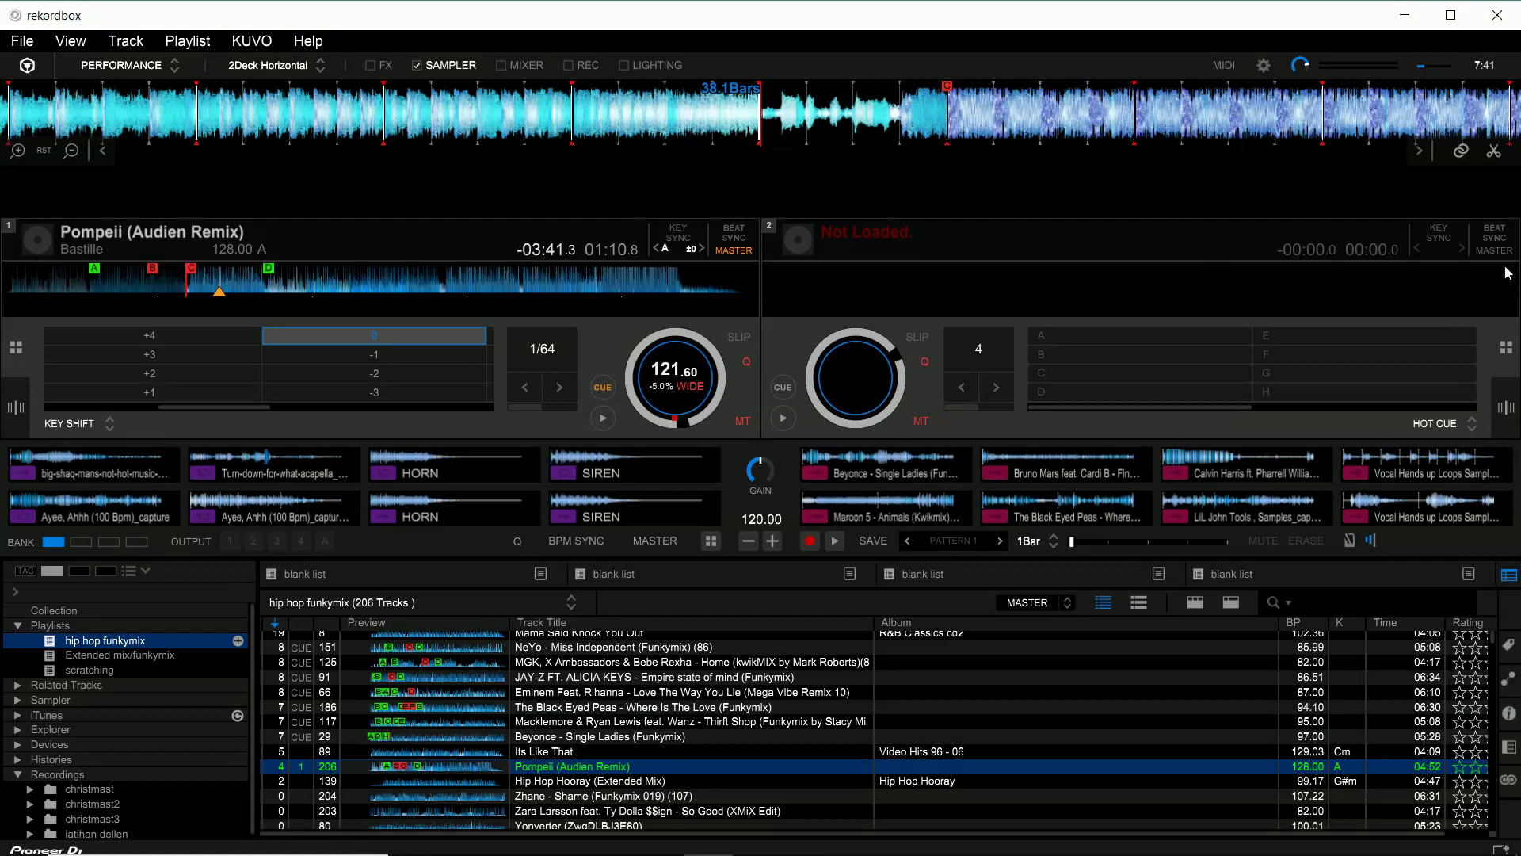
Step: Turn on sample capture for the deck waveform and try to mark the breakdown before hot cue C
click(1491, 153)
drag(763, 96, 768, 99)
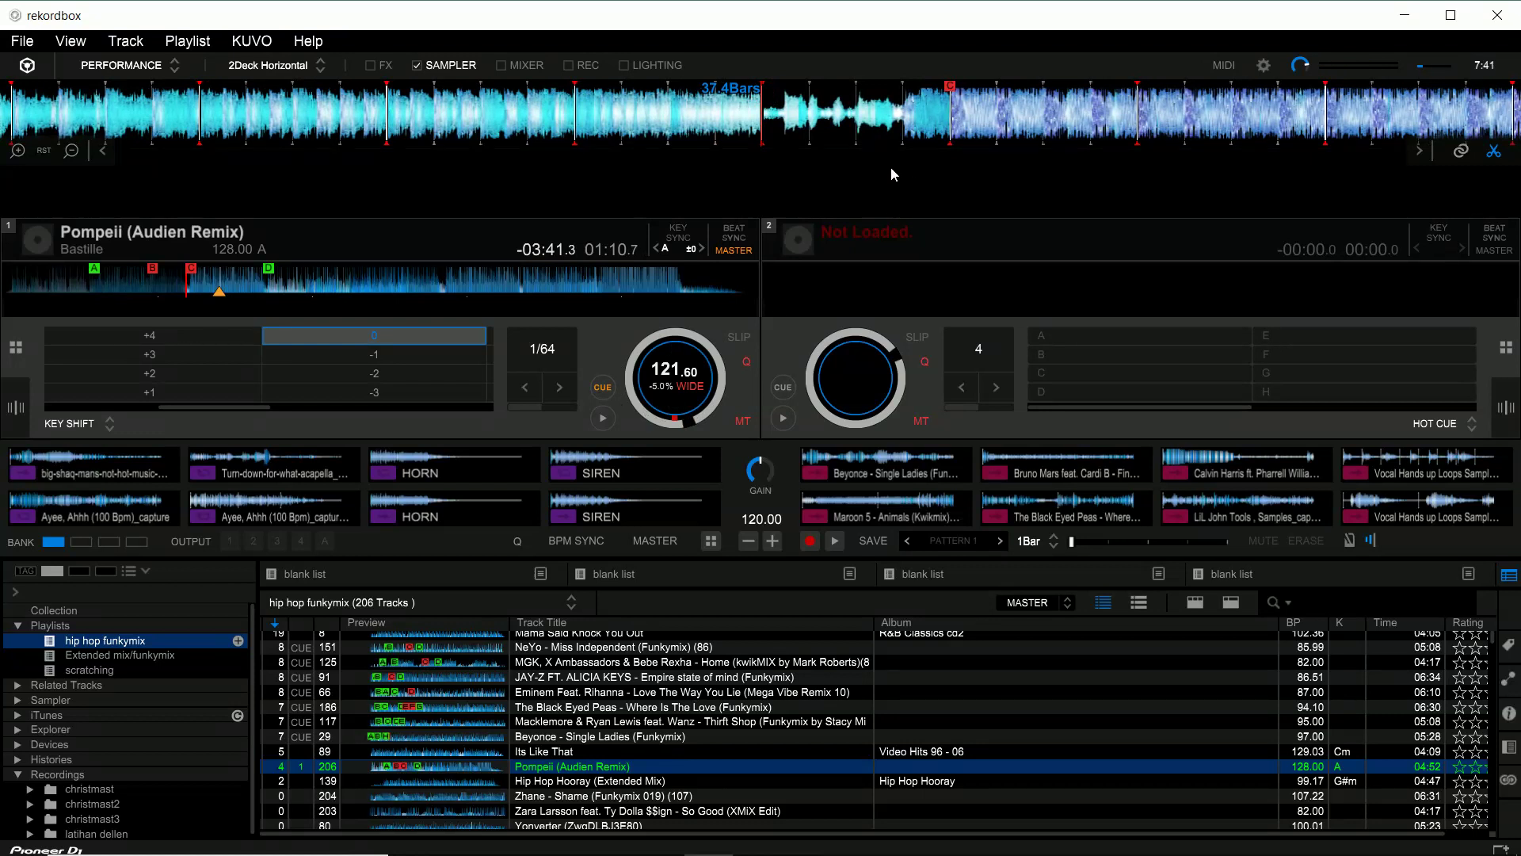
click(951, 184)
Step: Audition the breakdown before hot cue C on deck 1, pause, and return to the beat where it begins
click(602, 417)
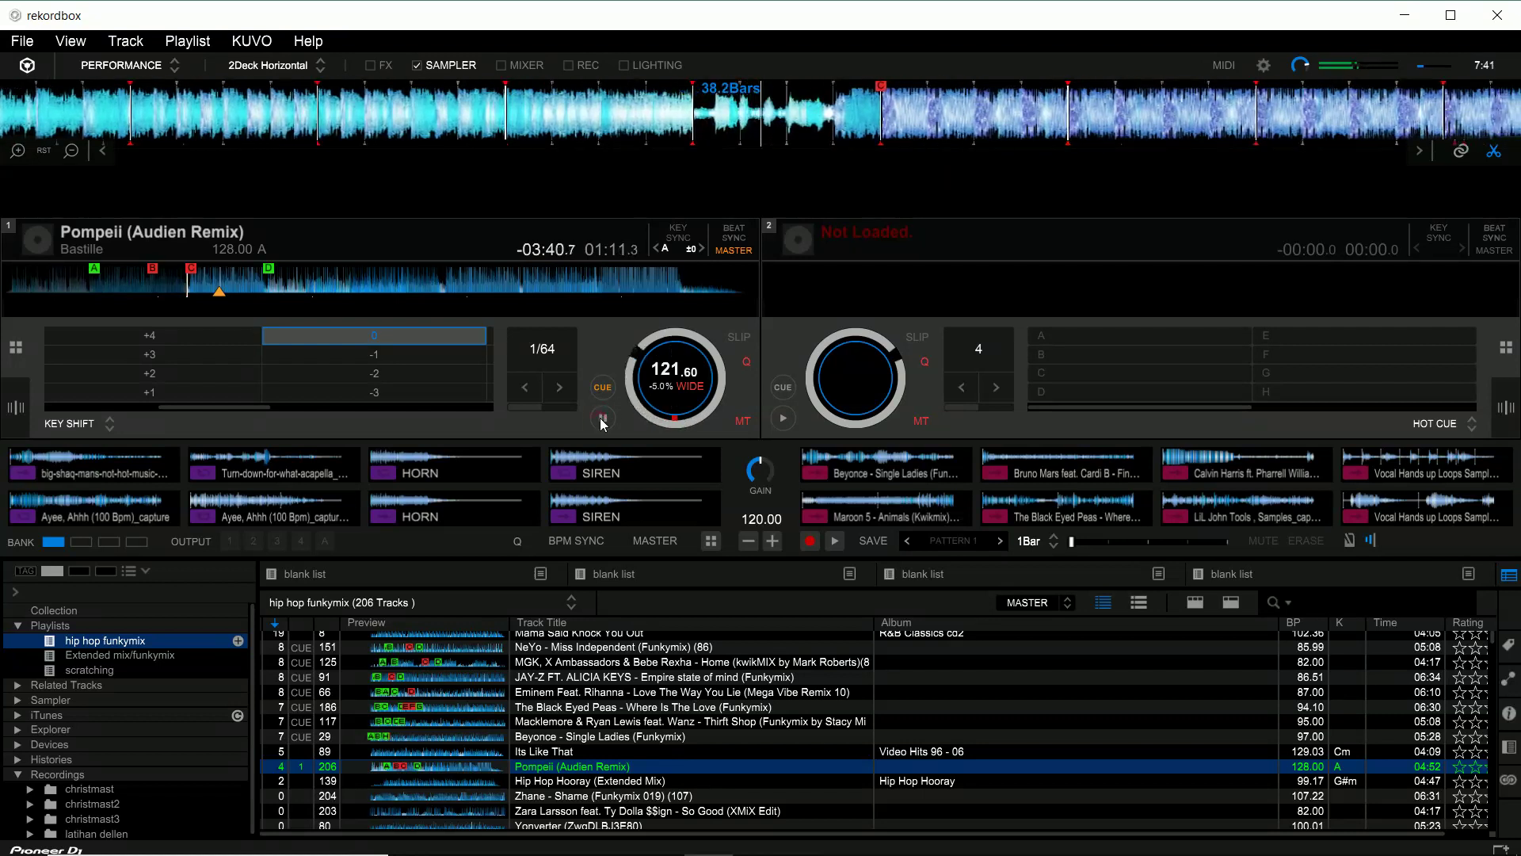
mouse_move(669, 138)
mouse_down()
mouse_move(1032, 135)
mouse_move(1006, 147)
mouse_up()
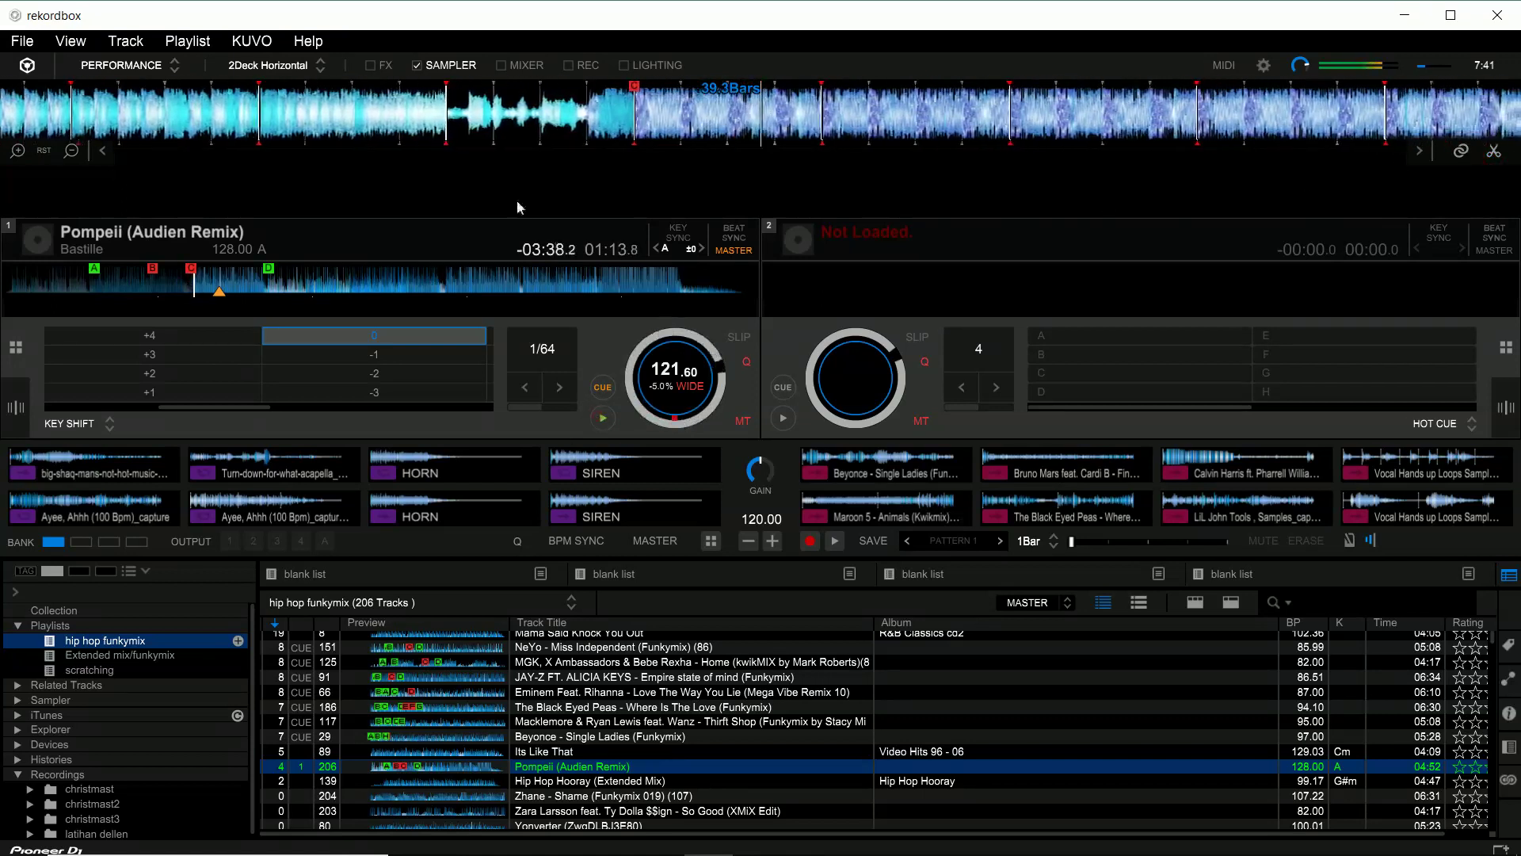
click(602, 418)
drag(499, 145, 950, 149)
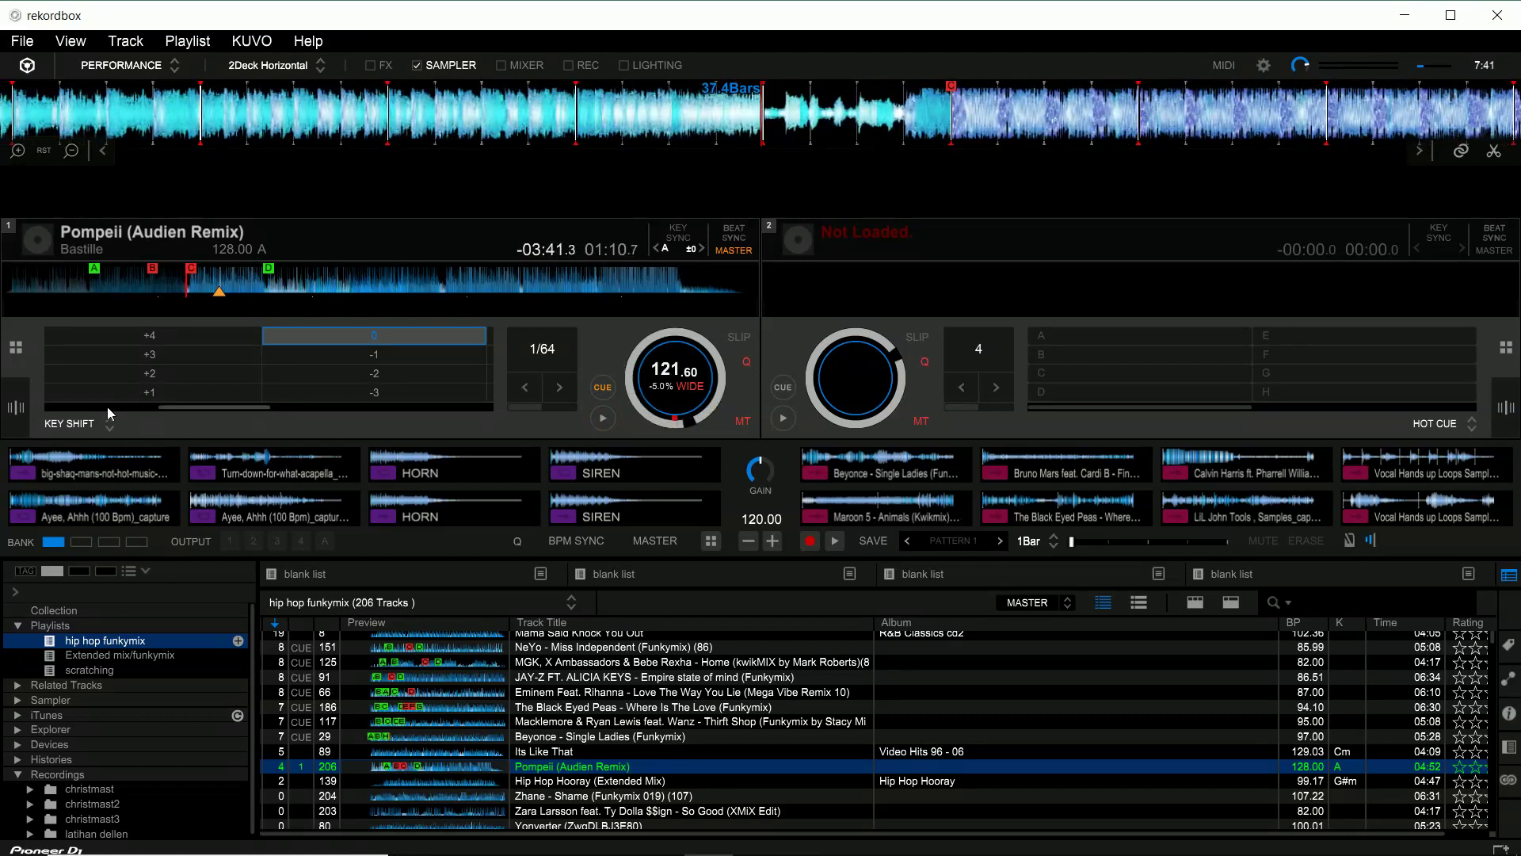
Step: Set a 2-beat loop at the start of the breakdown with deck 1's Beat Loop pads and audition it
click(70, 423)
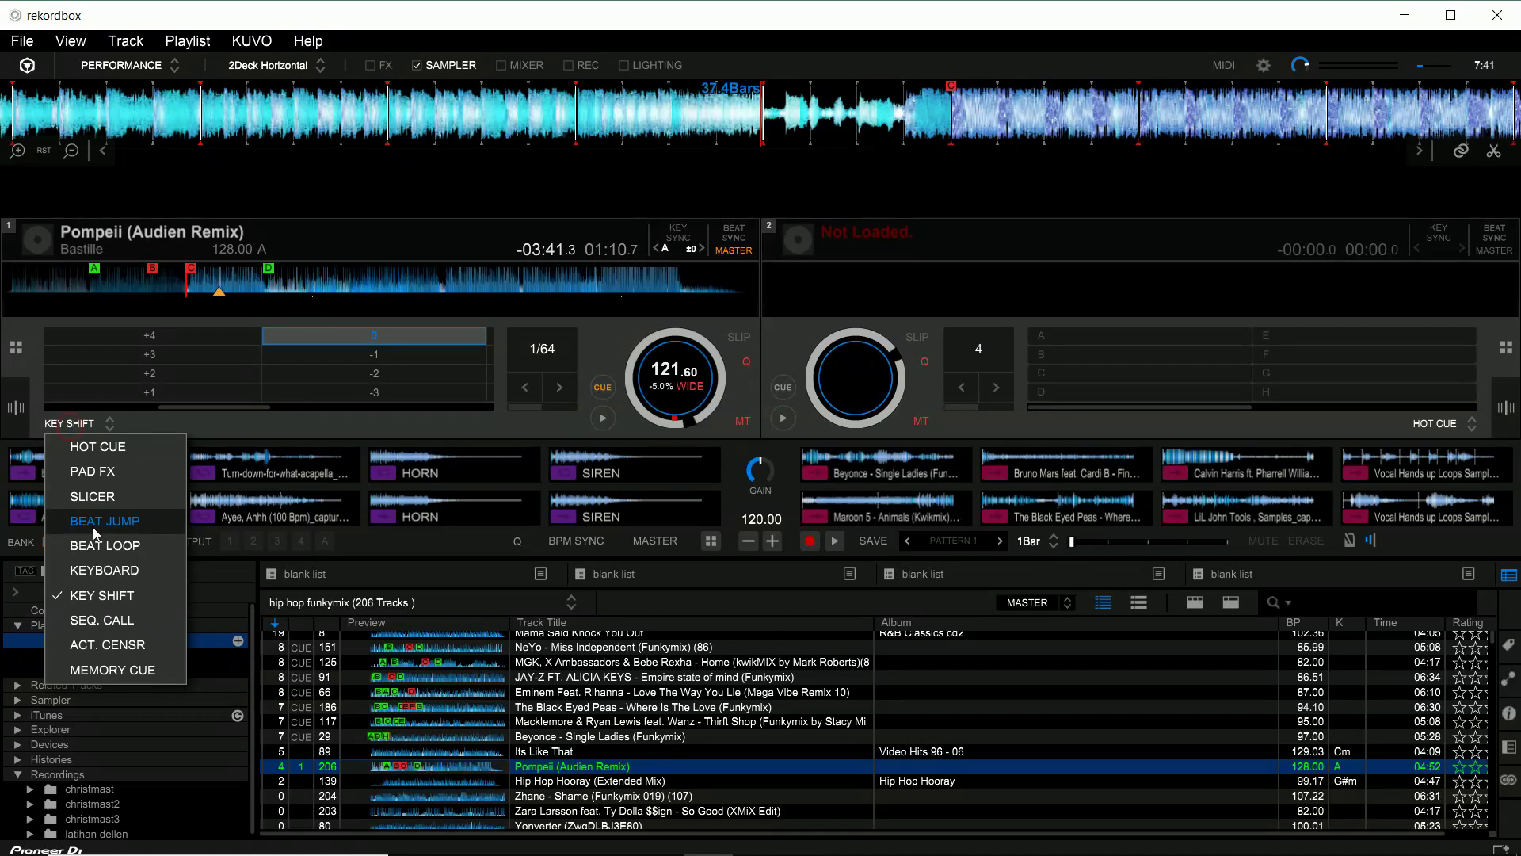
click(100, 546)
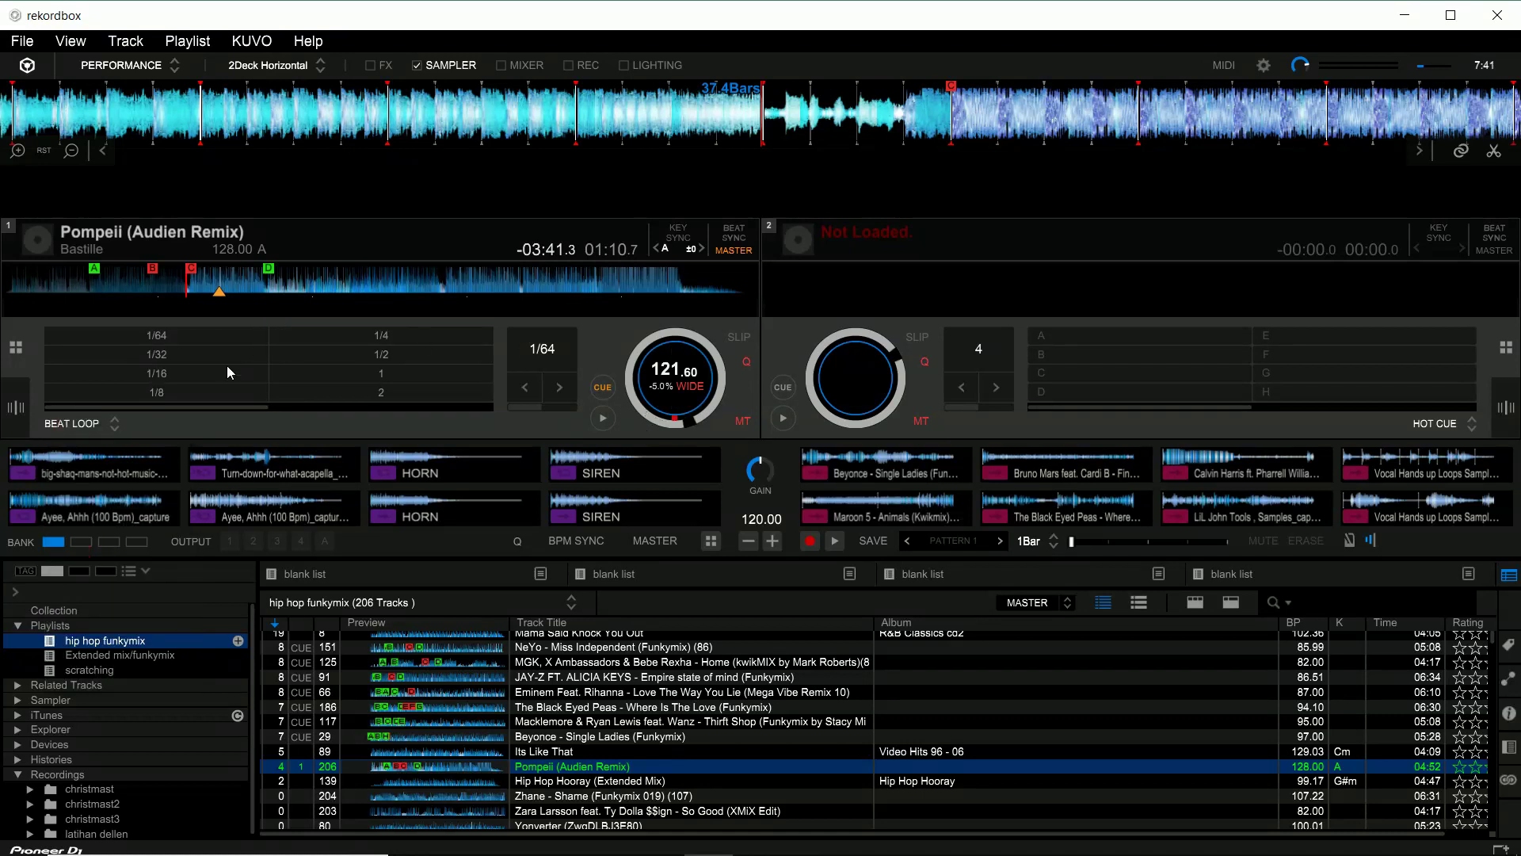
click(392, 374)
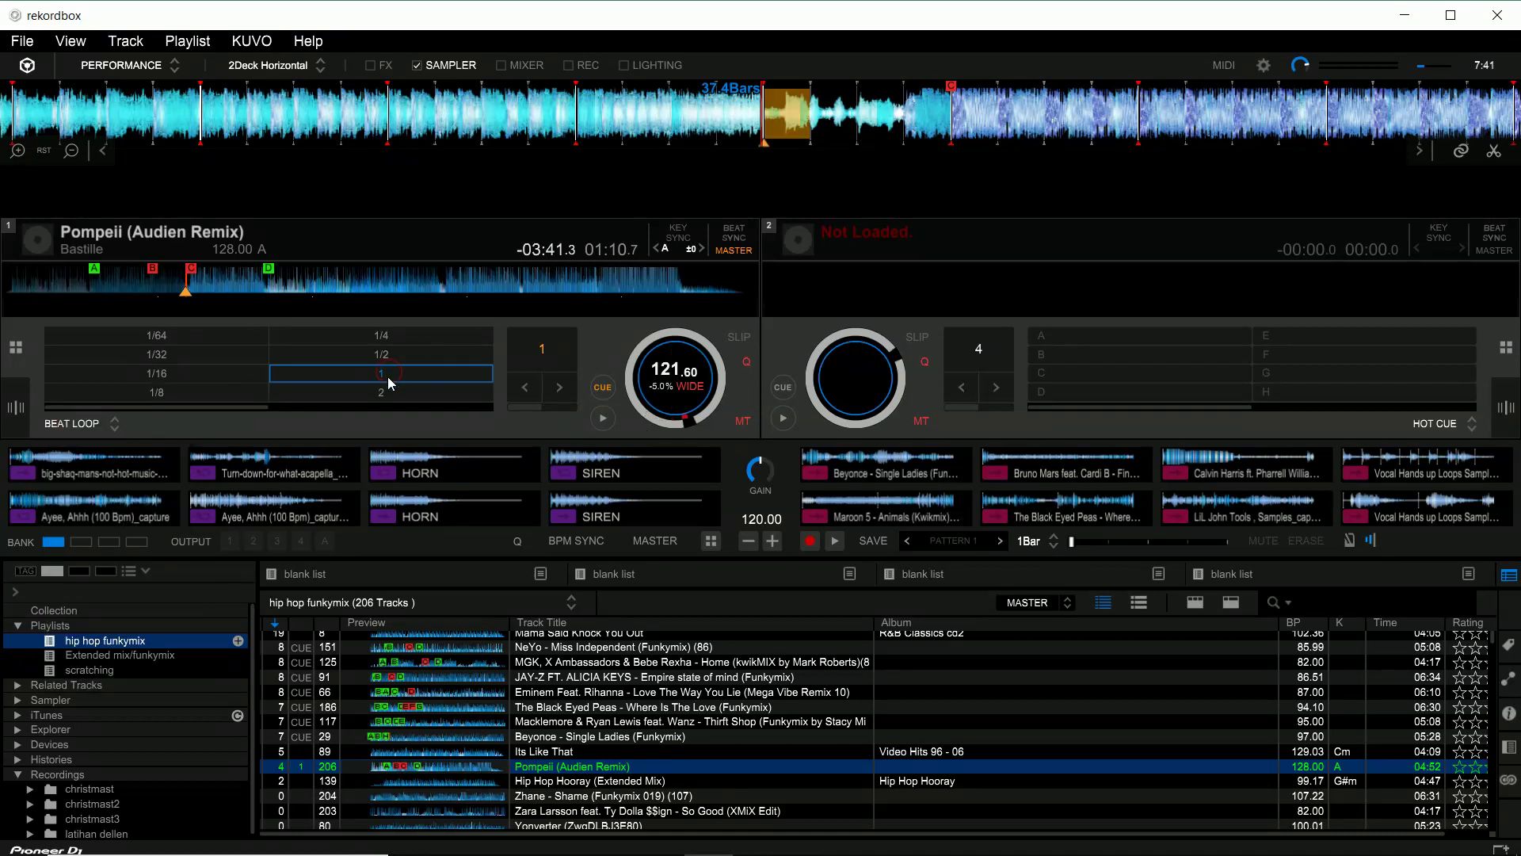
click(385, 393)
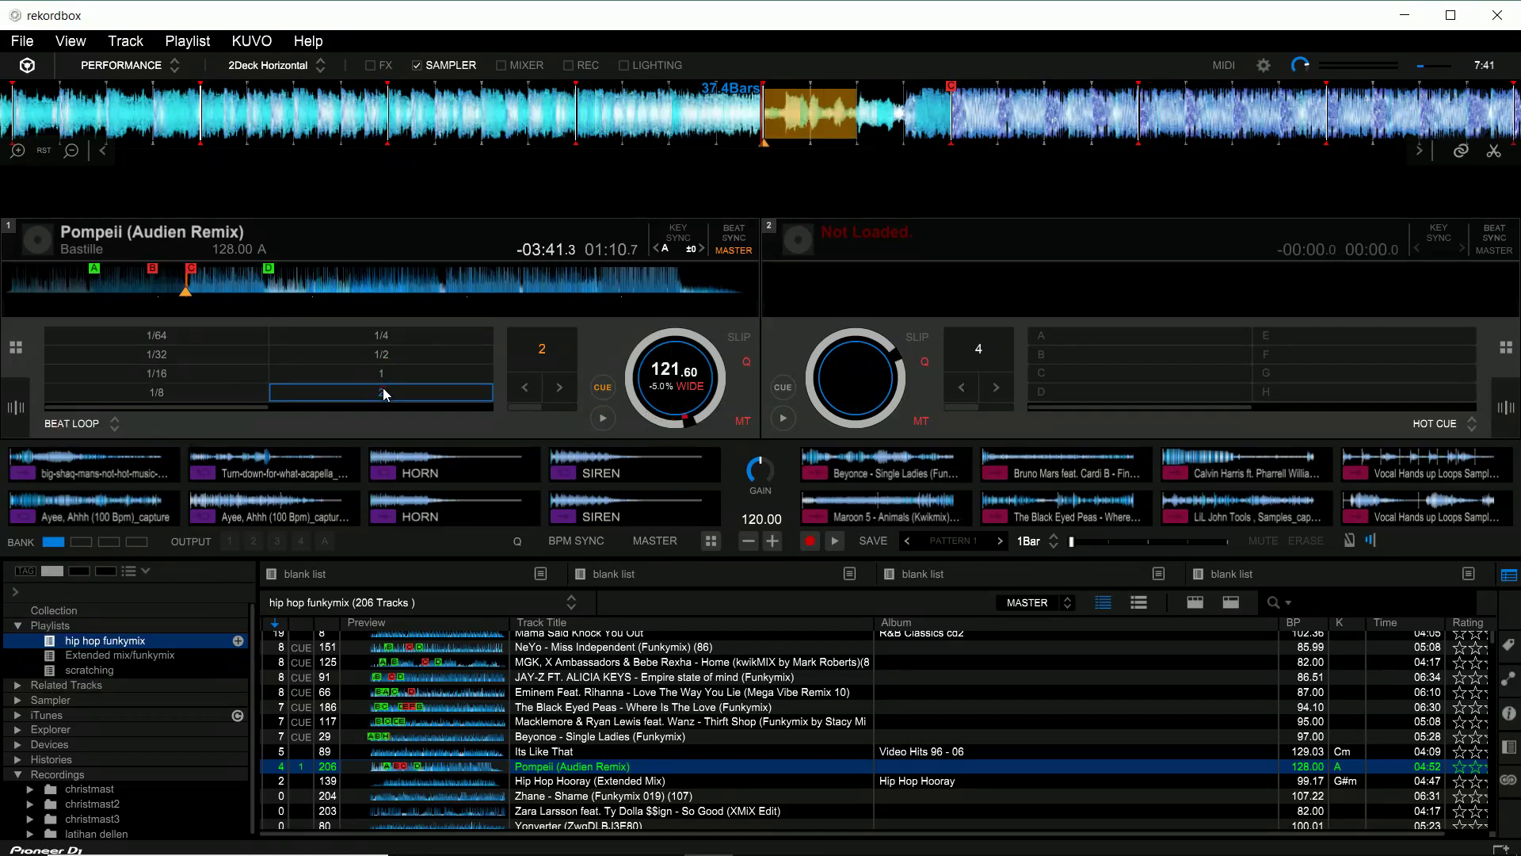
click(610, 417)
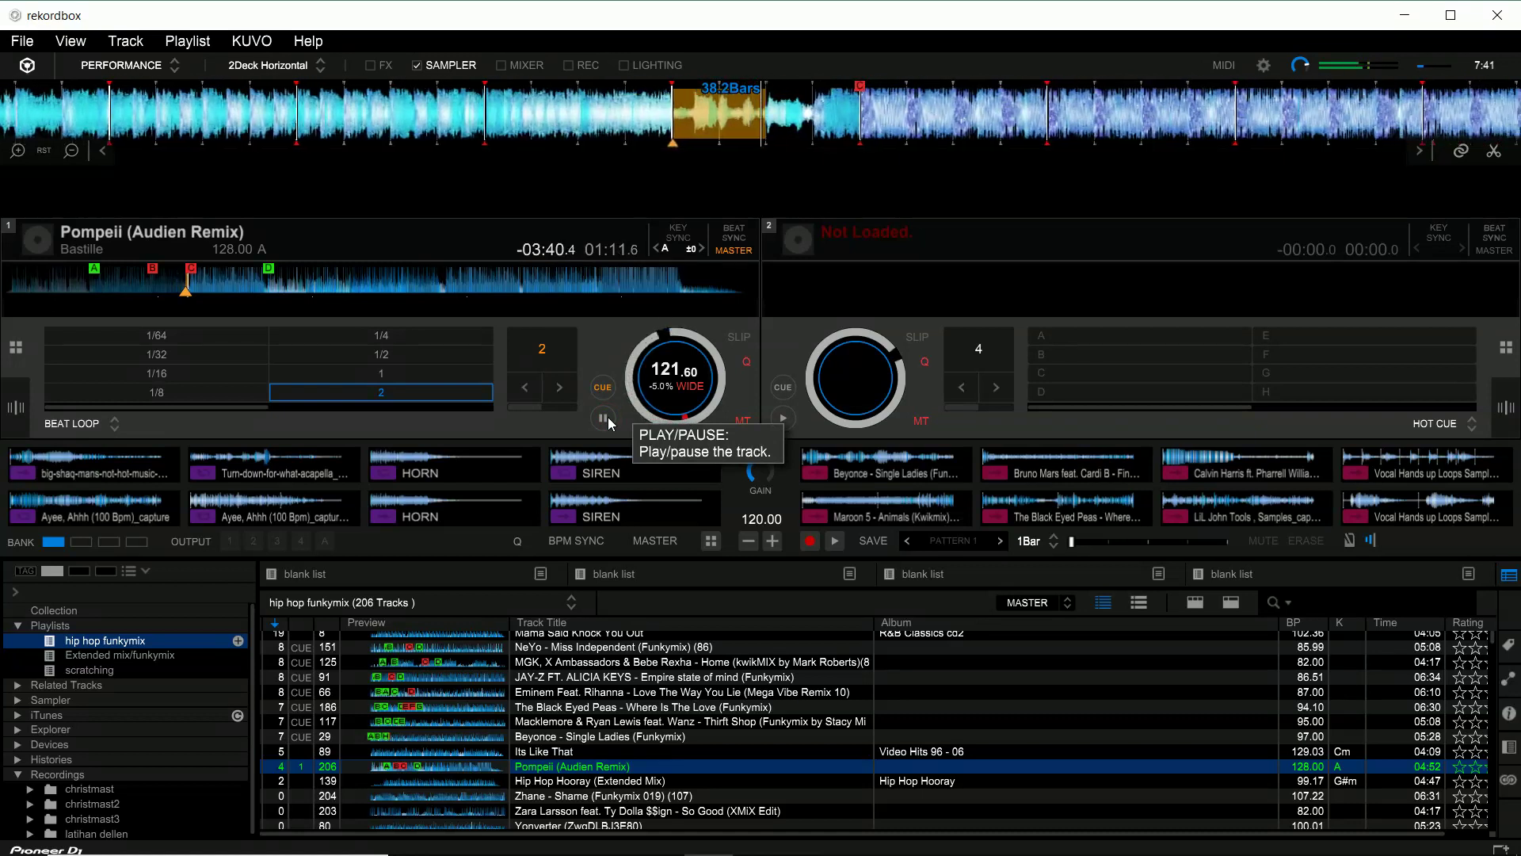
click(605, 418)
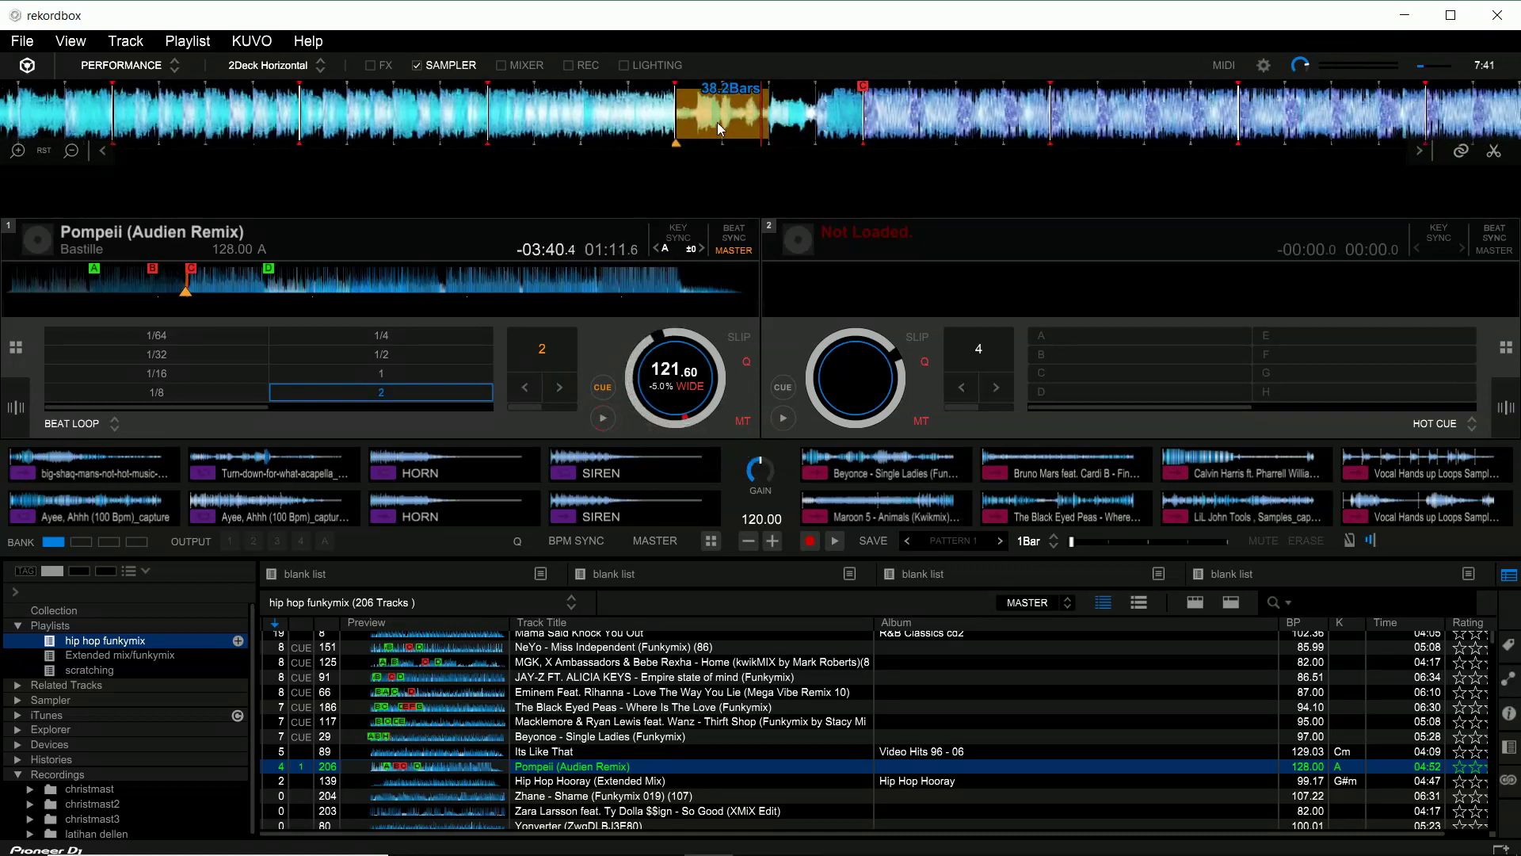
Step: Capture the 2-beat loop from deck 1's waveform into the sampler slot holding big-shaq-mans-not-hot and test the new sample
click(1494, 154)
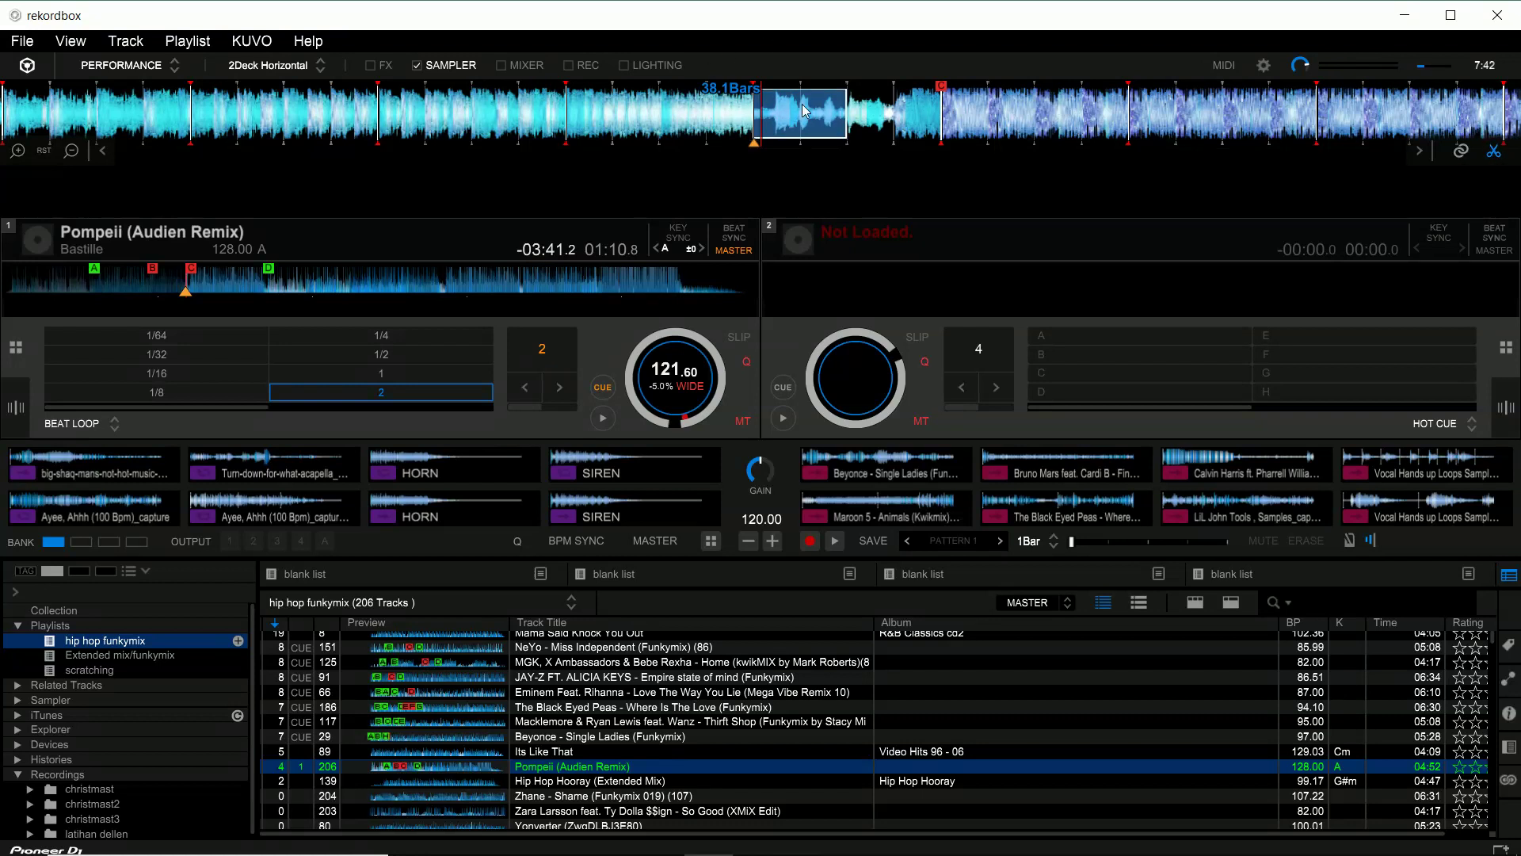
drag(805, 111, 93, 466)
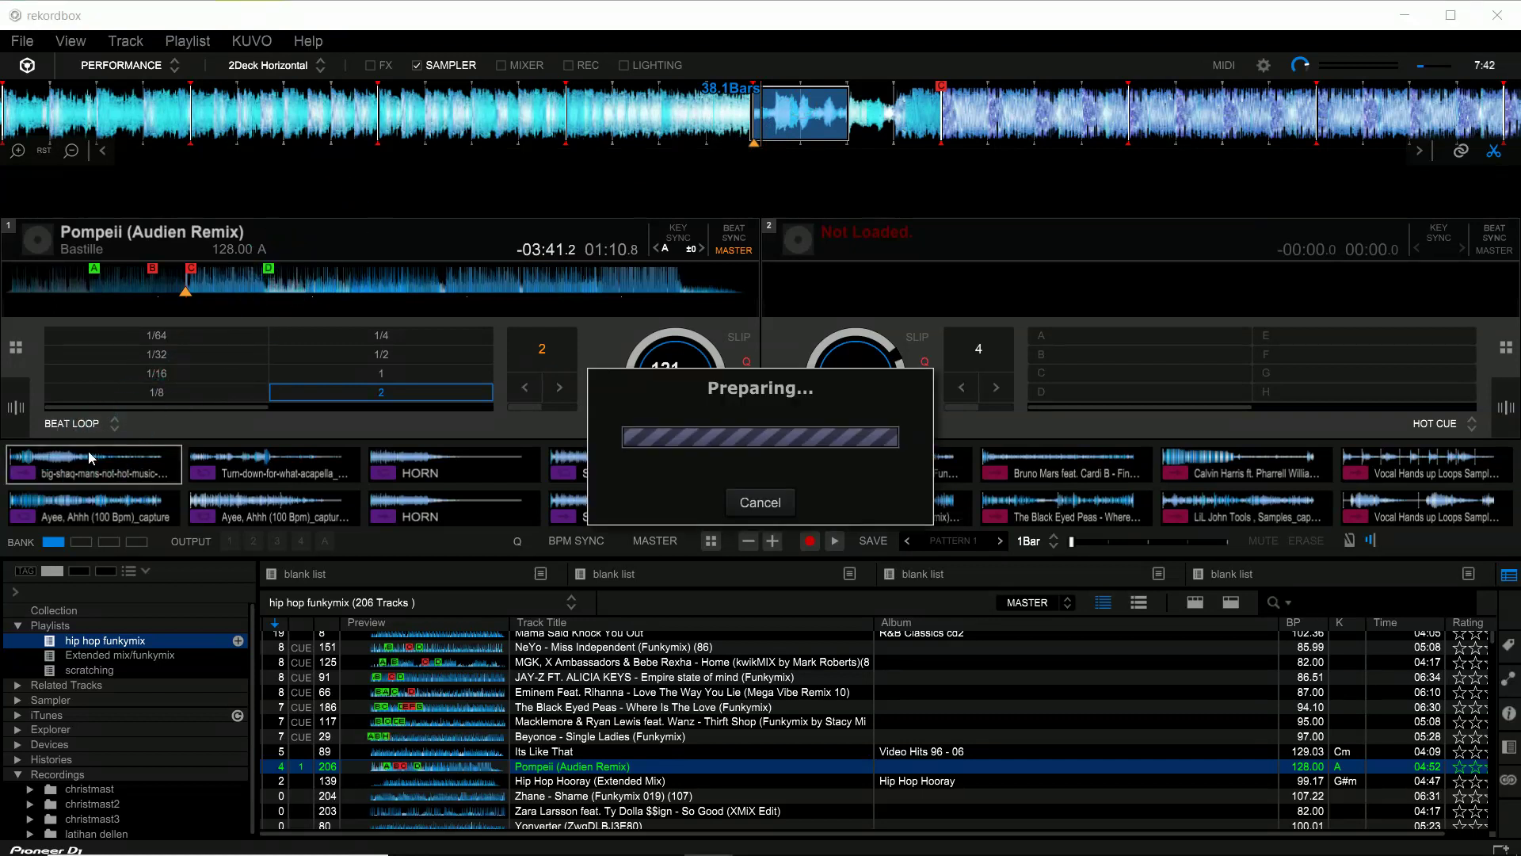
click(22, 479)
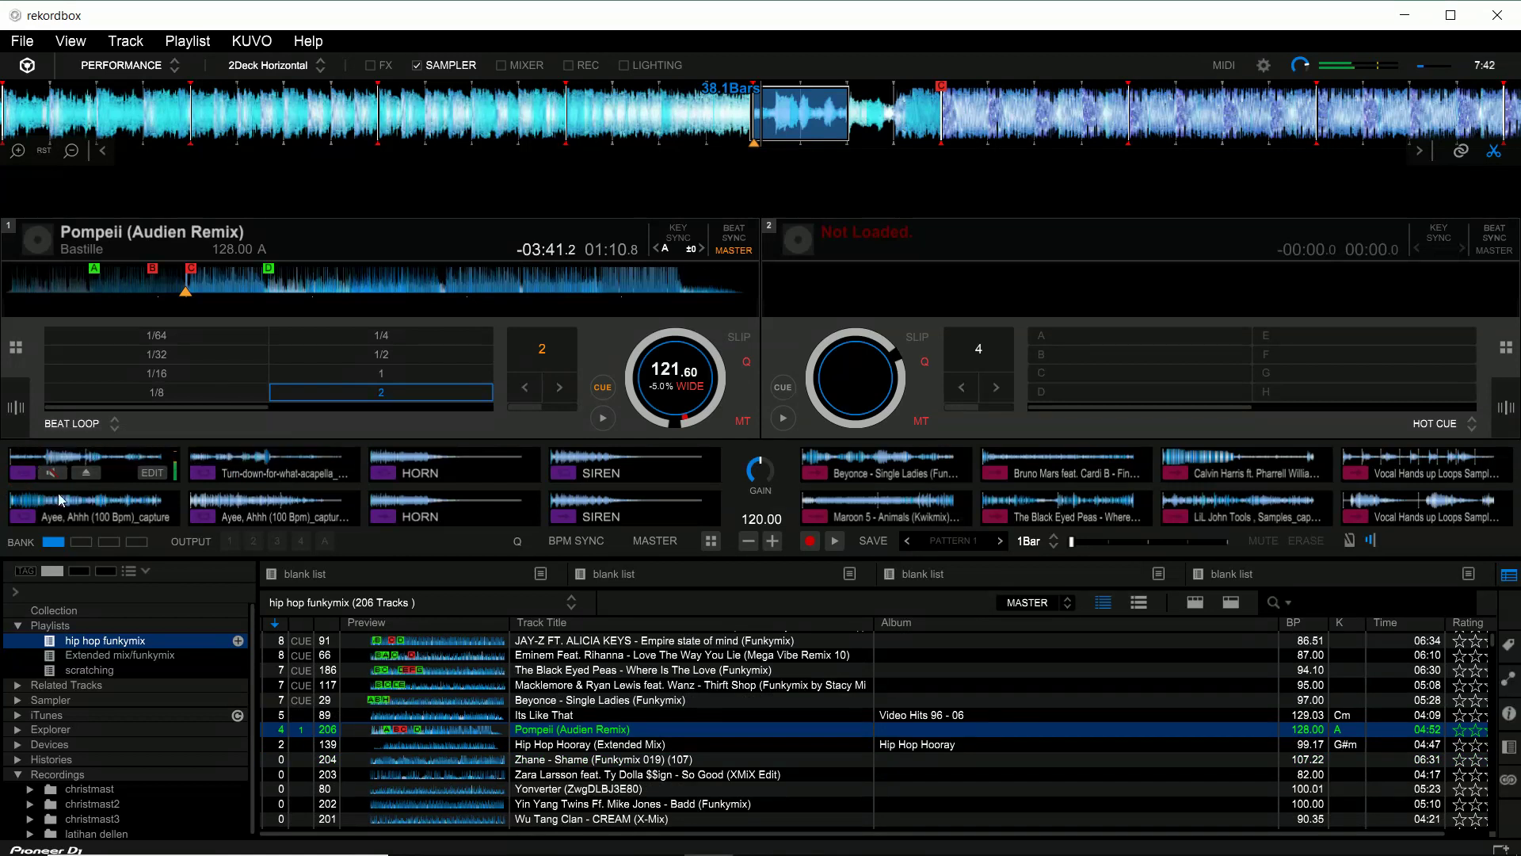
click(23, 473)
Step: Set the captured Pompeii (Audien Remix) sample to loop playback with gate mode on, and trigger it to test
click(150, 473)
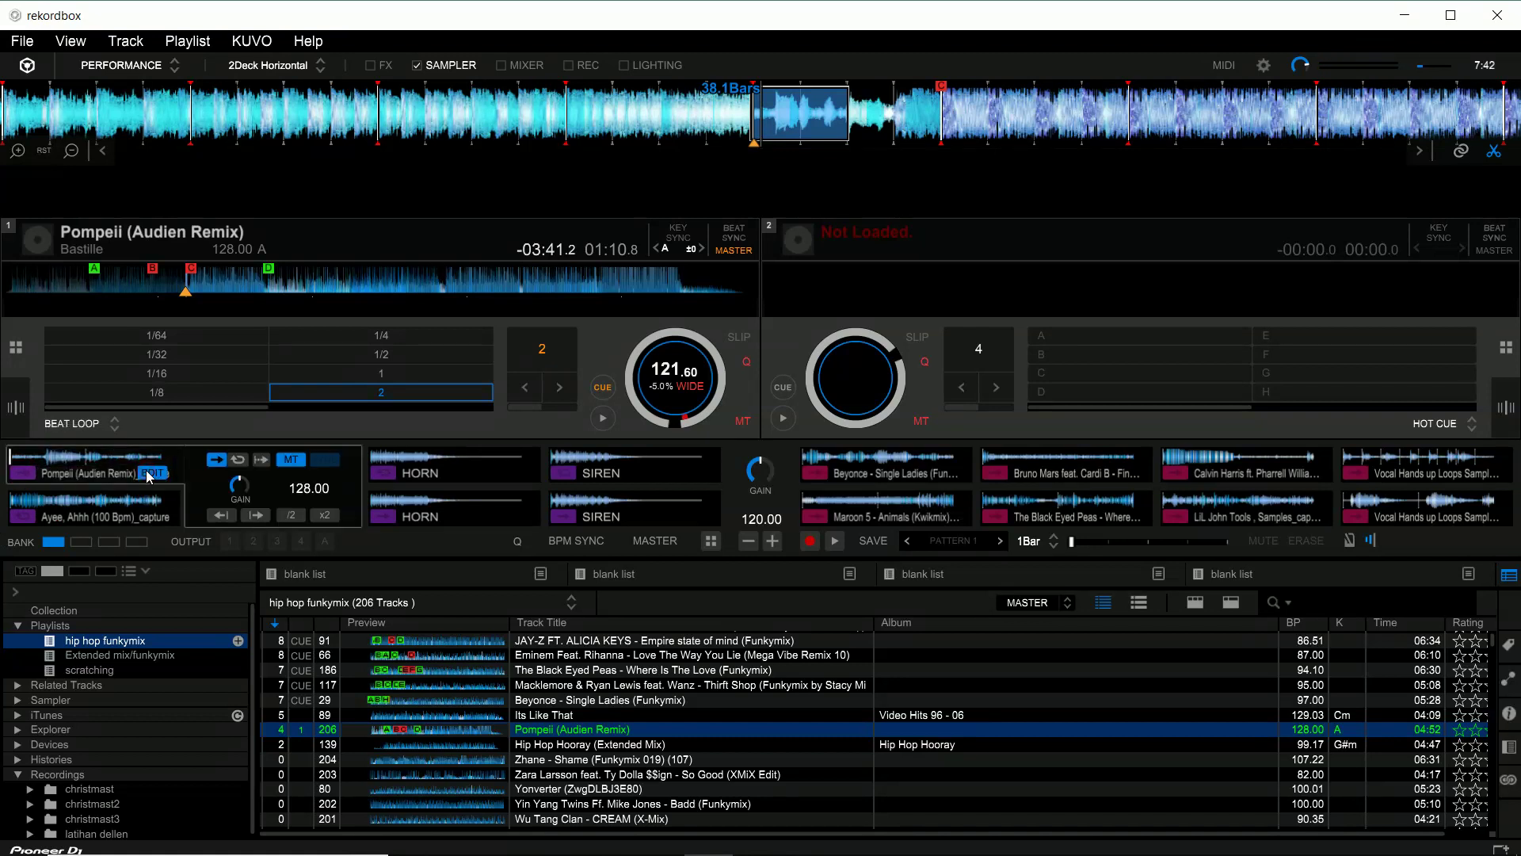
click(235, 461)
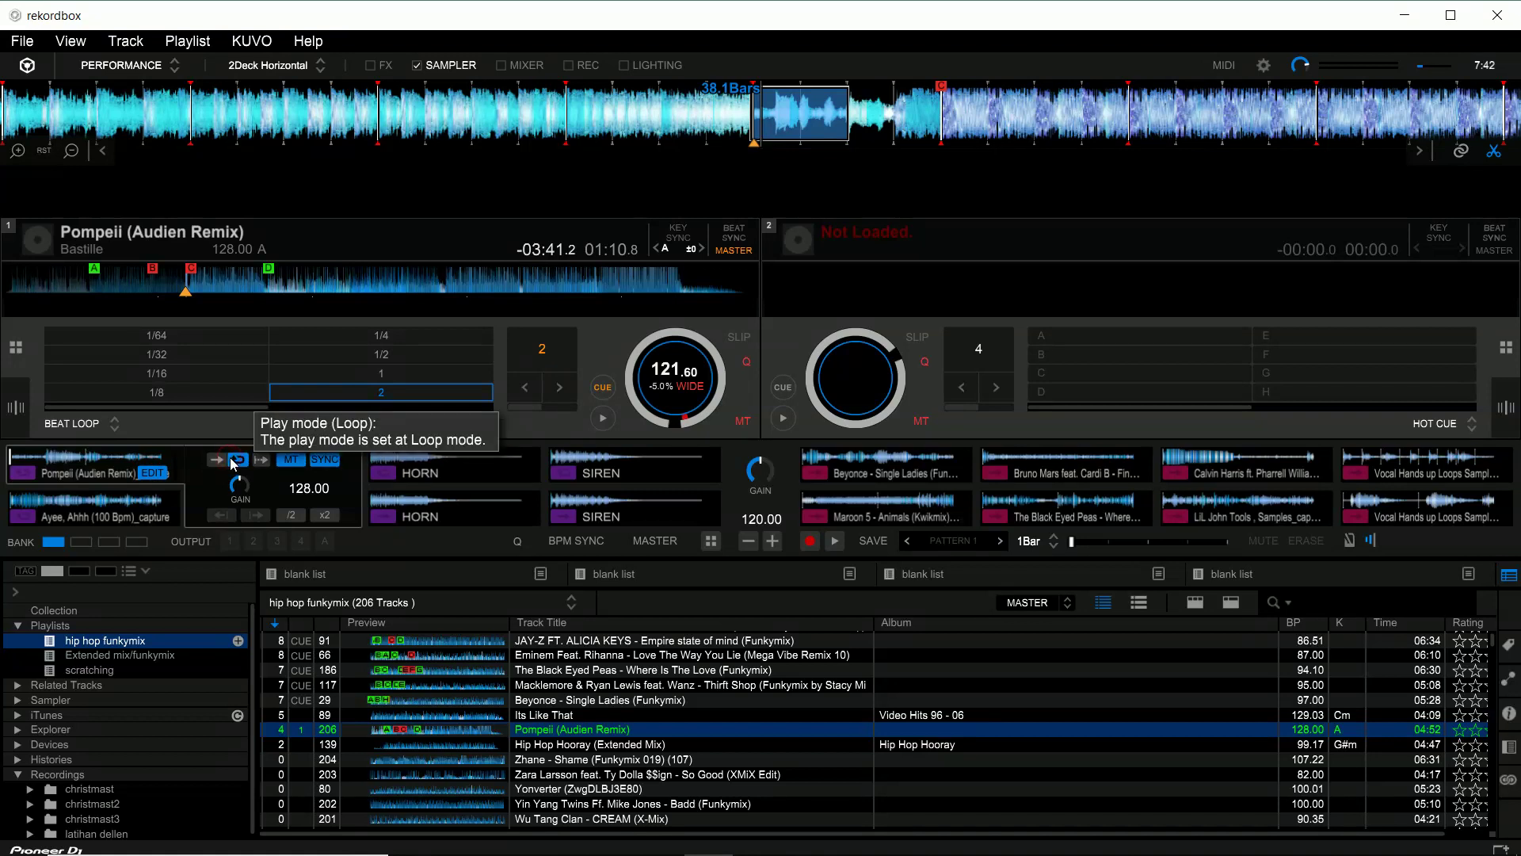
click(23, 477)
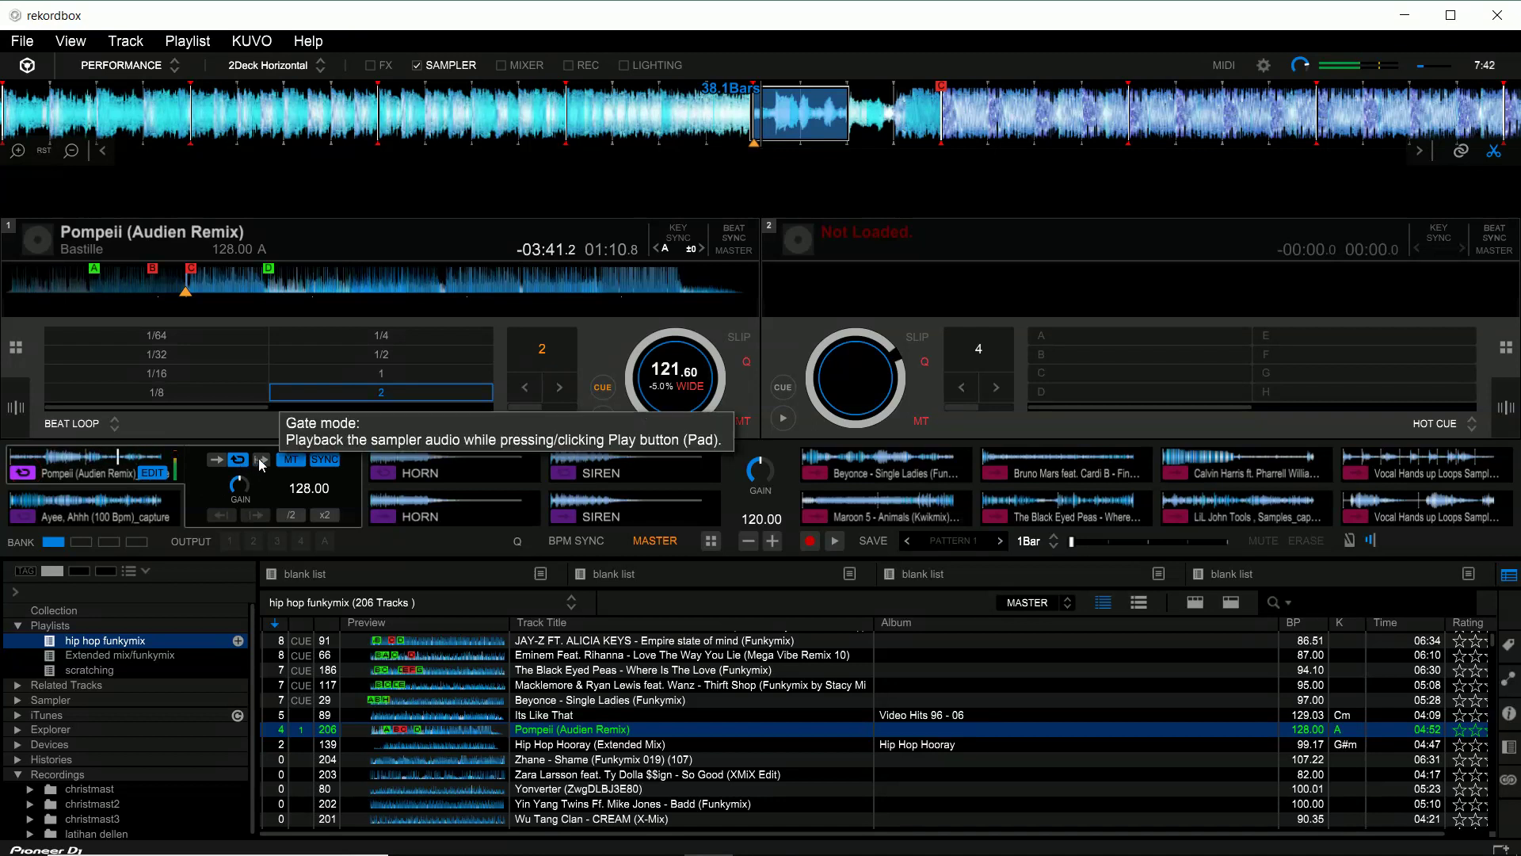
click(262, 461)
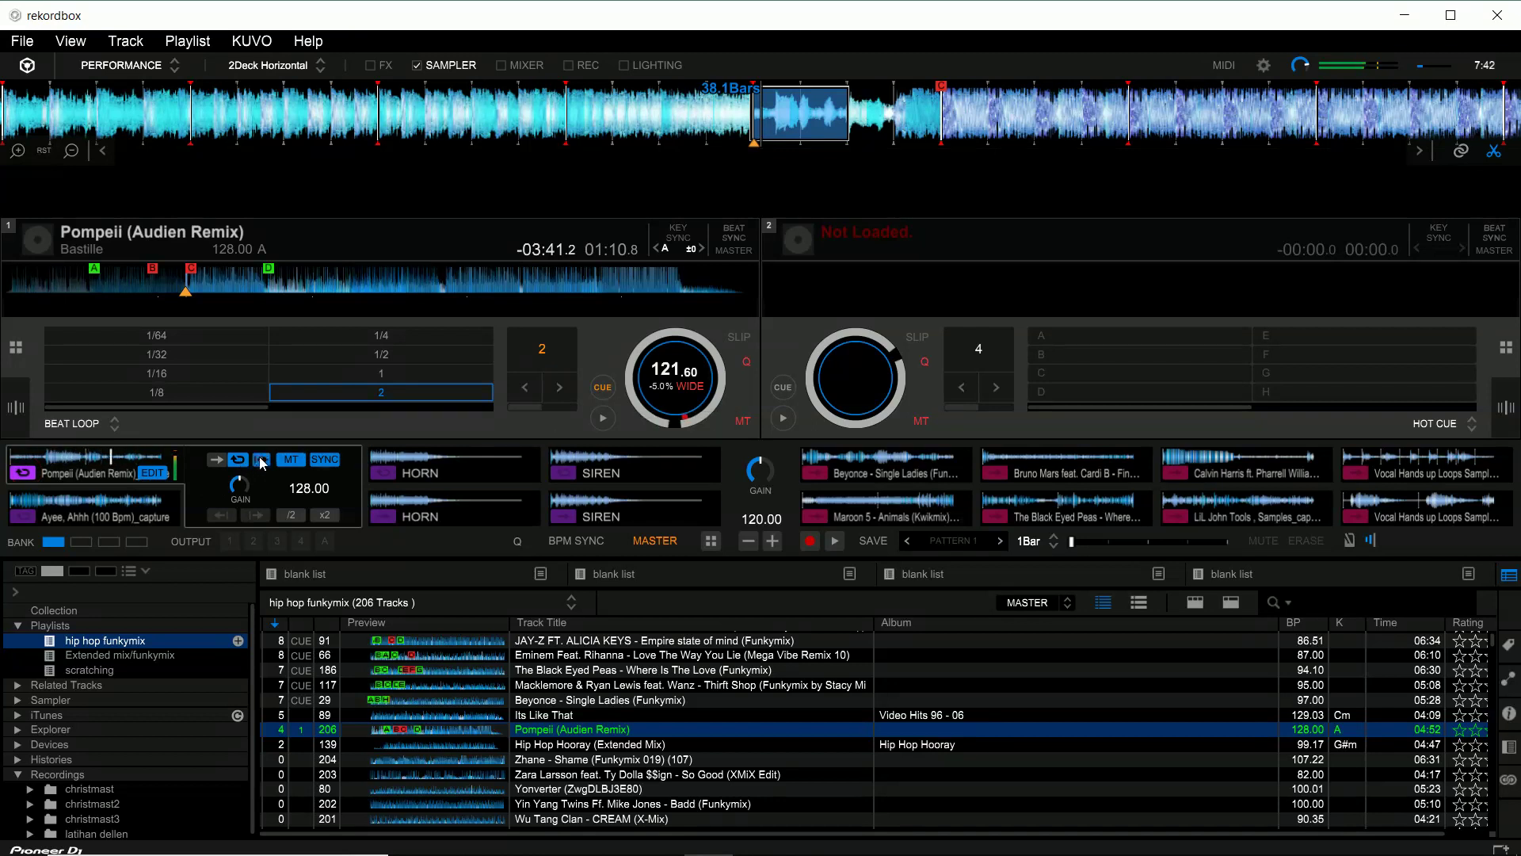
click(24, 477)
click(25, 477)
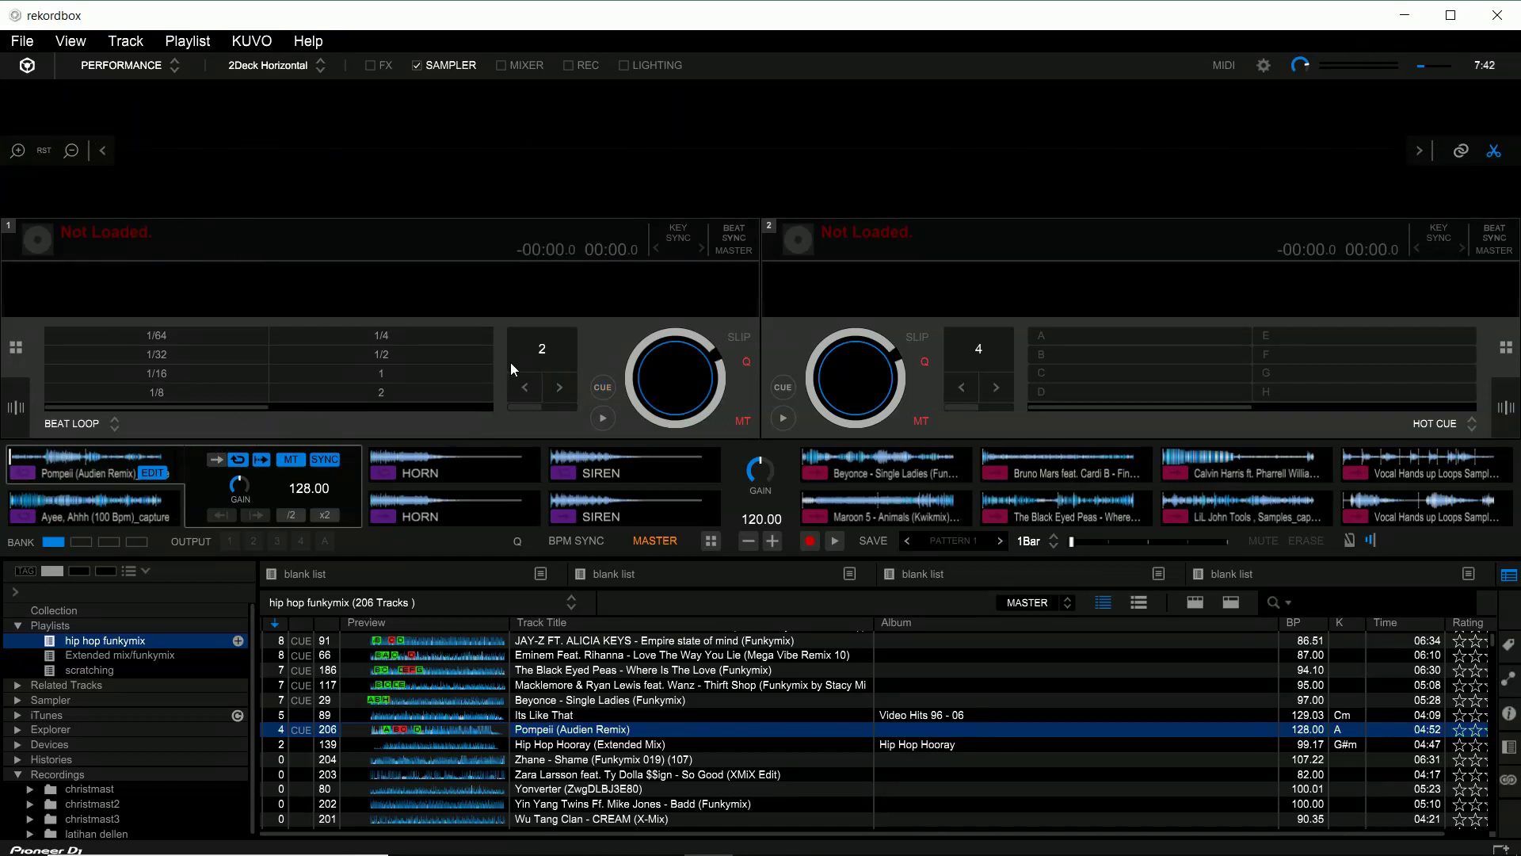
Step: Load JAY-Z FT. ALICIA KEYS - Empire state of mind (Funkymix) from the hip hop funkymix playlist onto deck 1
click(598, 743)
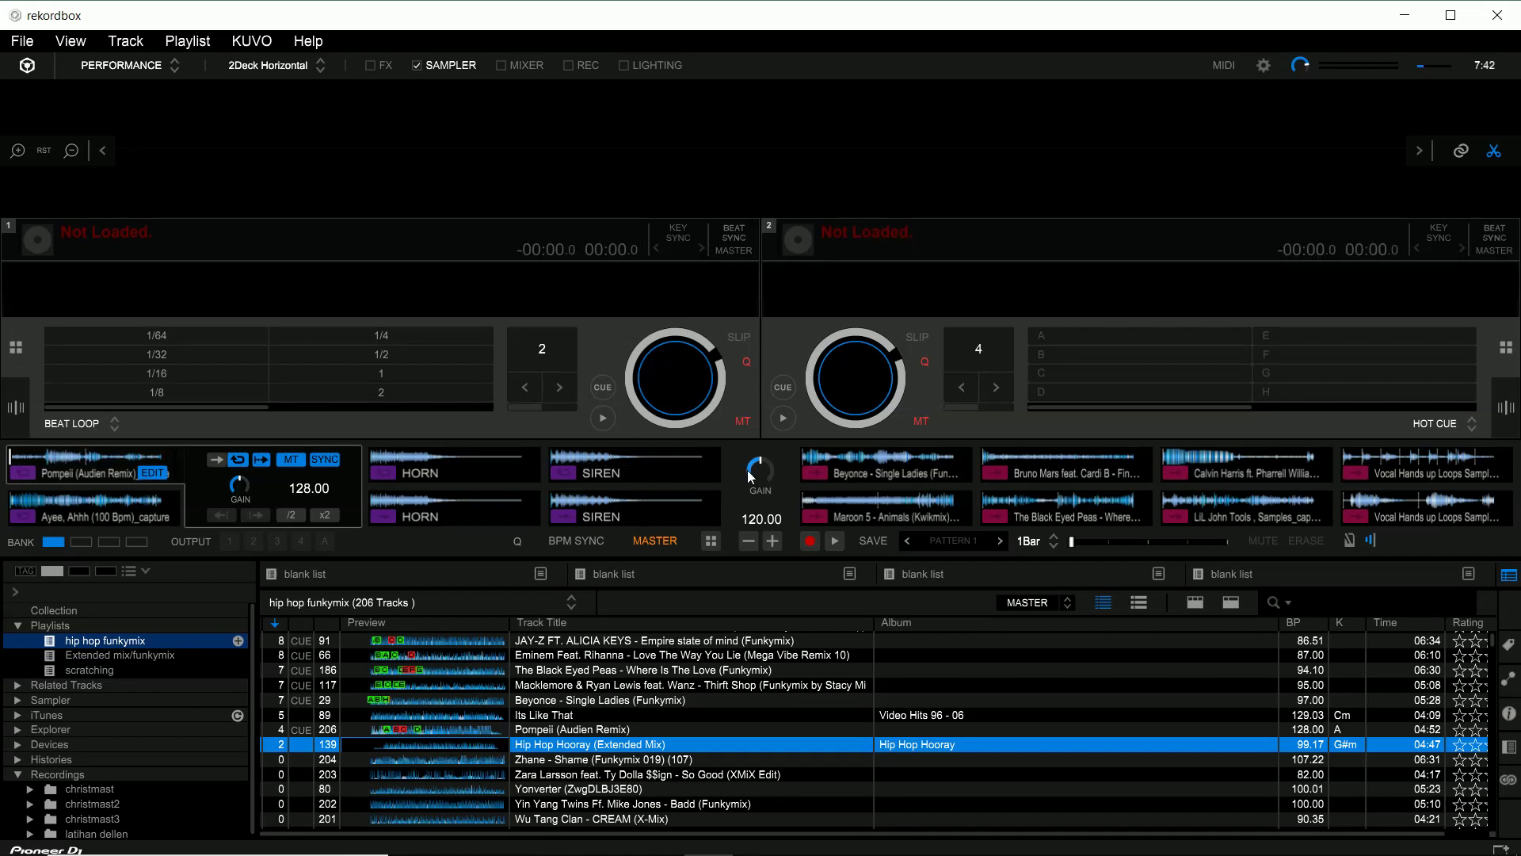
click(724, 449)
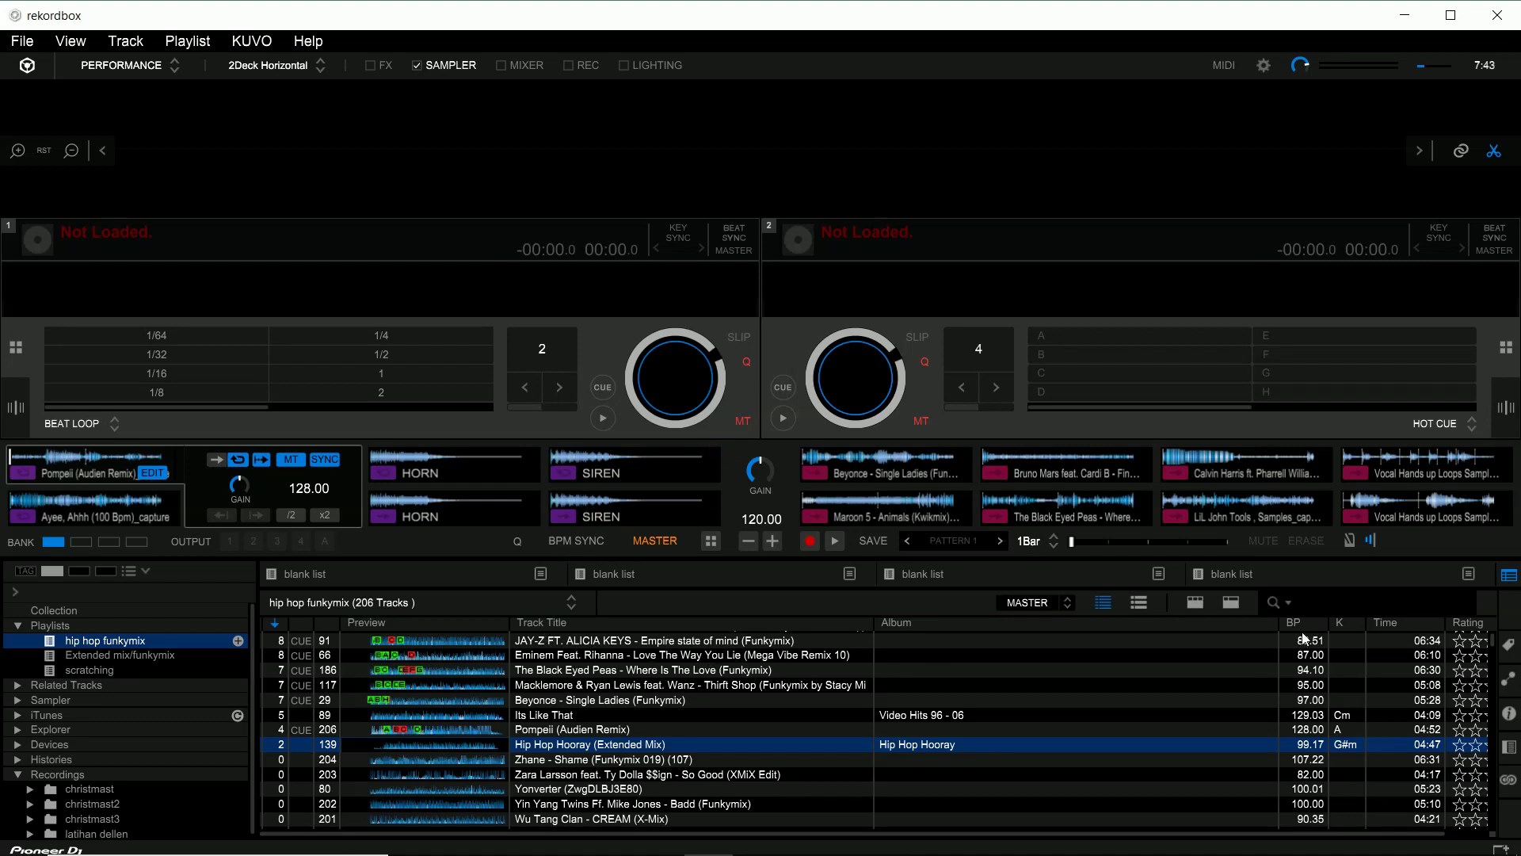
click(574, 644)
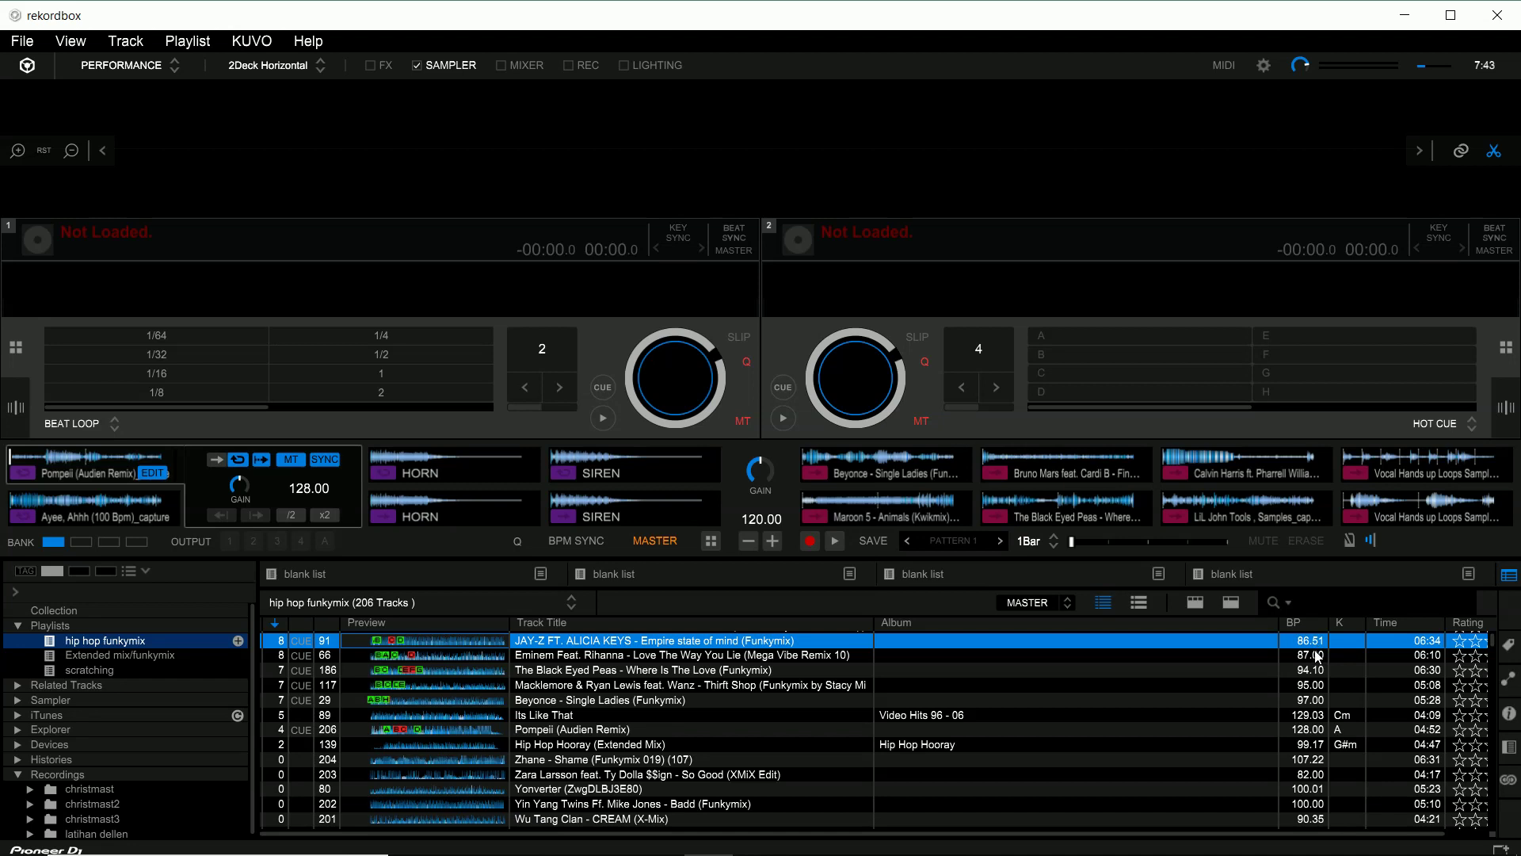
drag(561, 643, 177, 264)
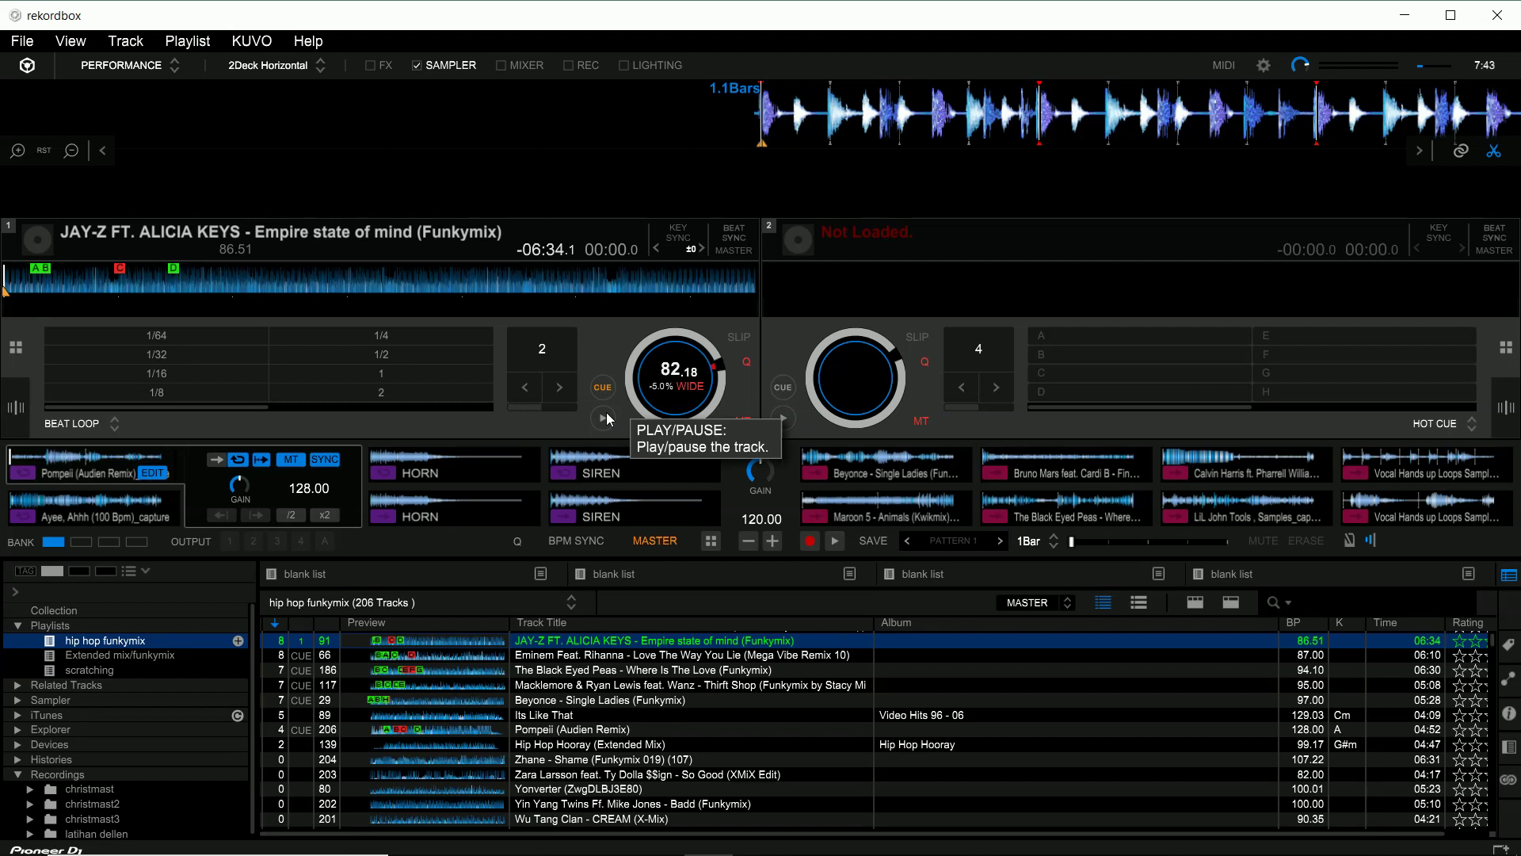
Step: Nudge deck 1's tempo, switch its tempo range to ±6, and play the track briefly
click(675, 354)
click(675, 404)
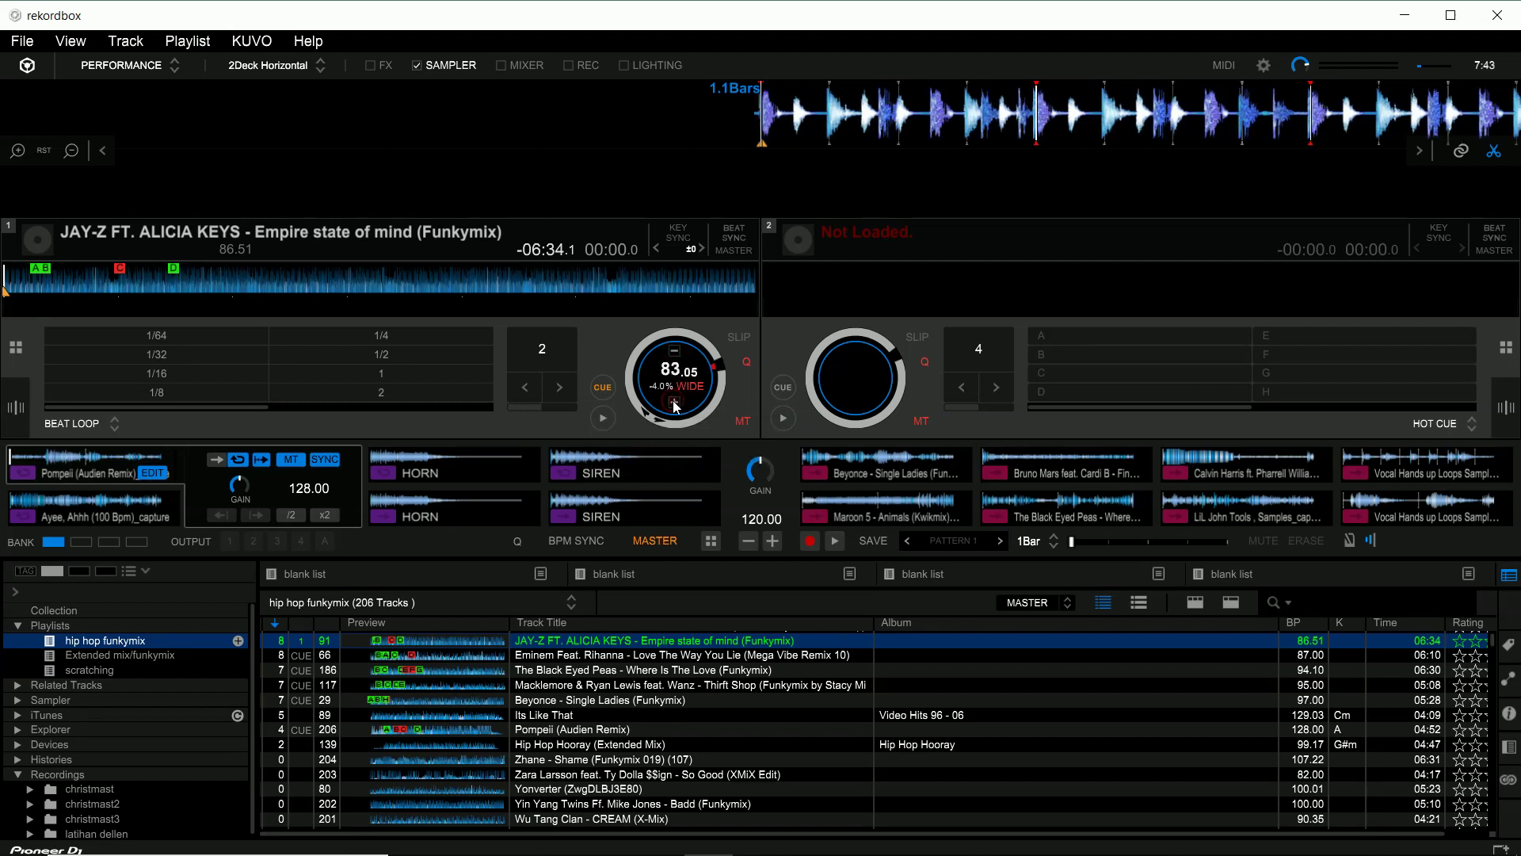
click(687, 386)
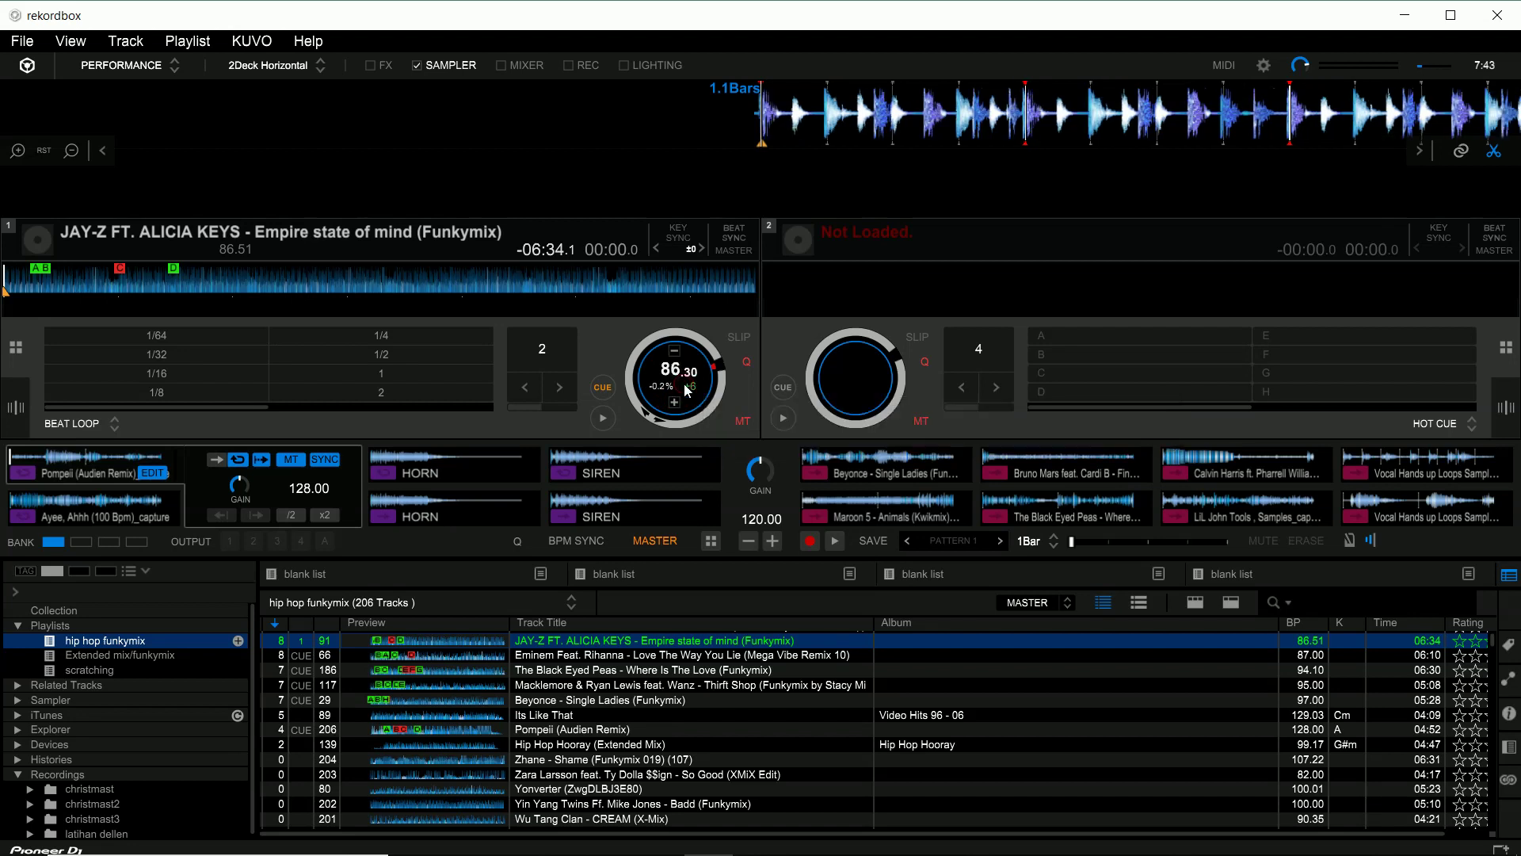
click(603, 418)
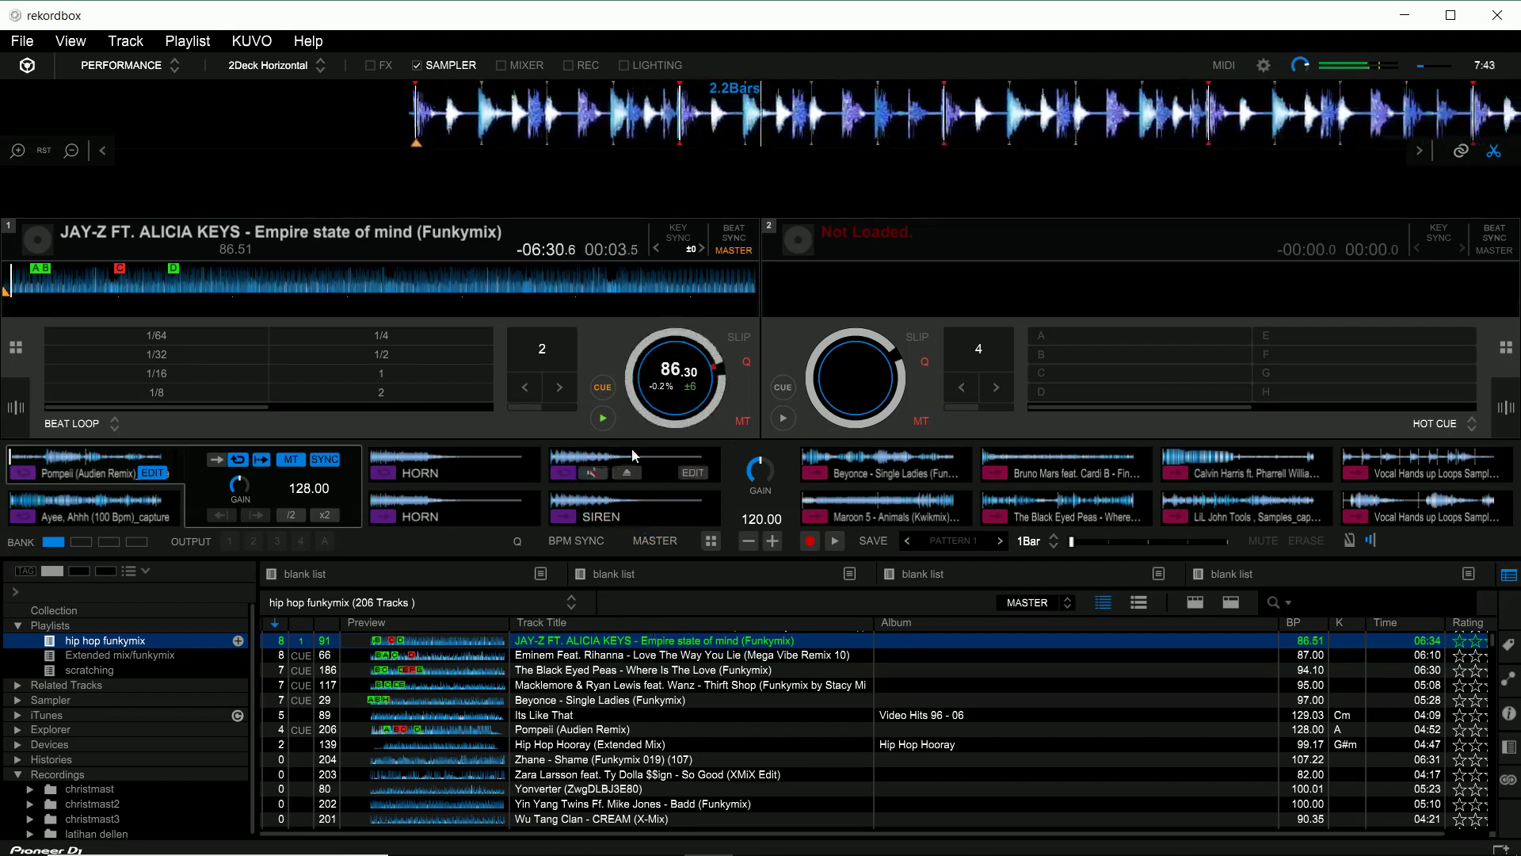
click(602, 418)
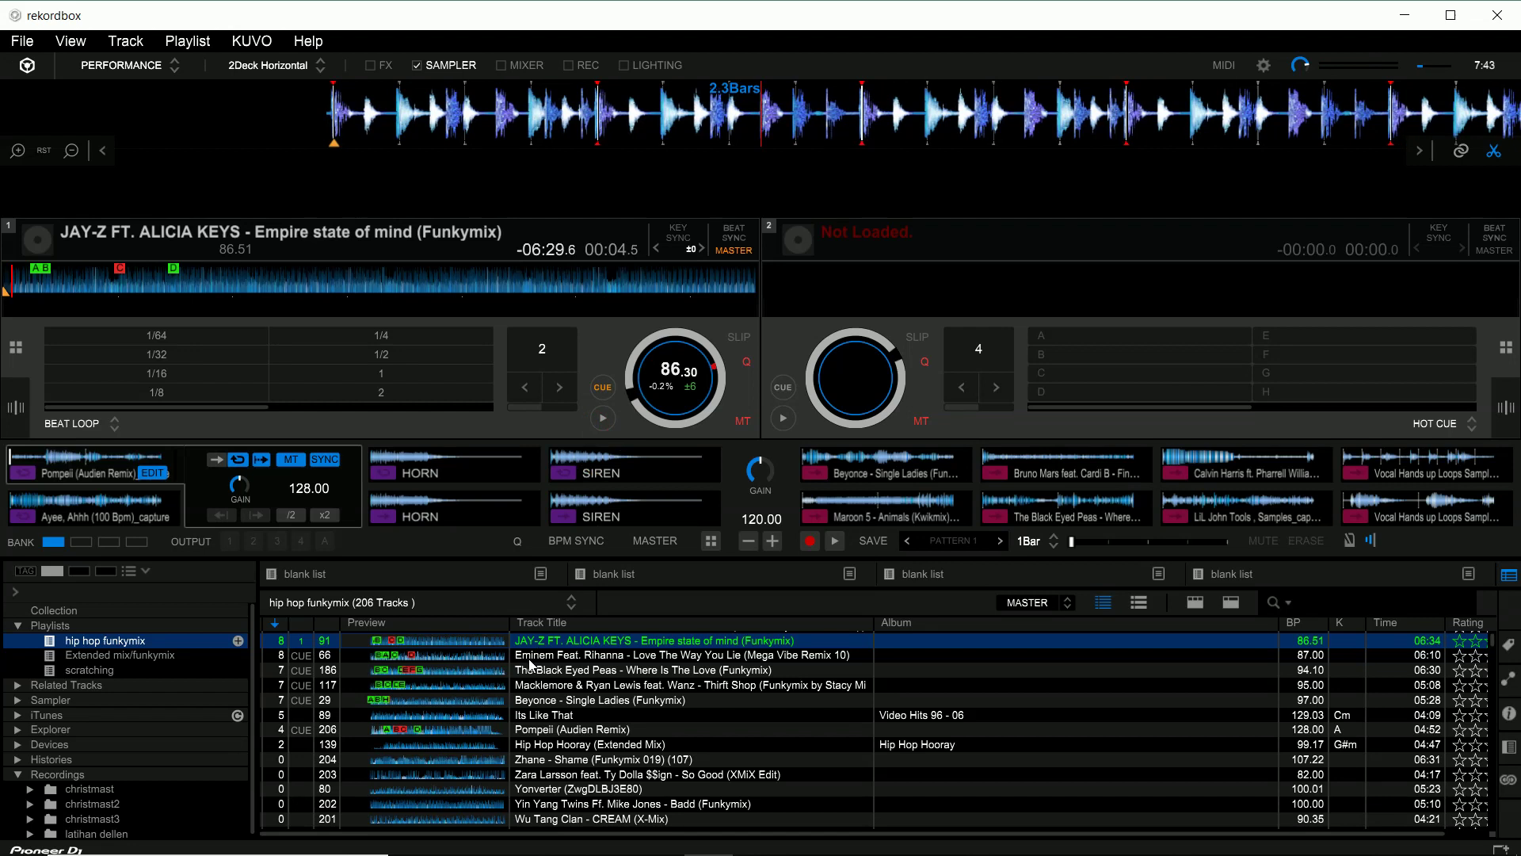
Step: Load Eminem Feat. Rihanna - Love The Way You Lie (Mega Vibe Remix 10) onto deck 2
scroll(530, 664, up, 1)
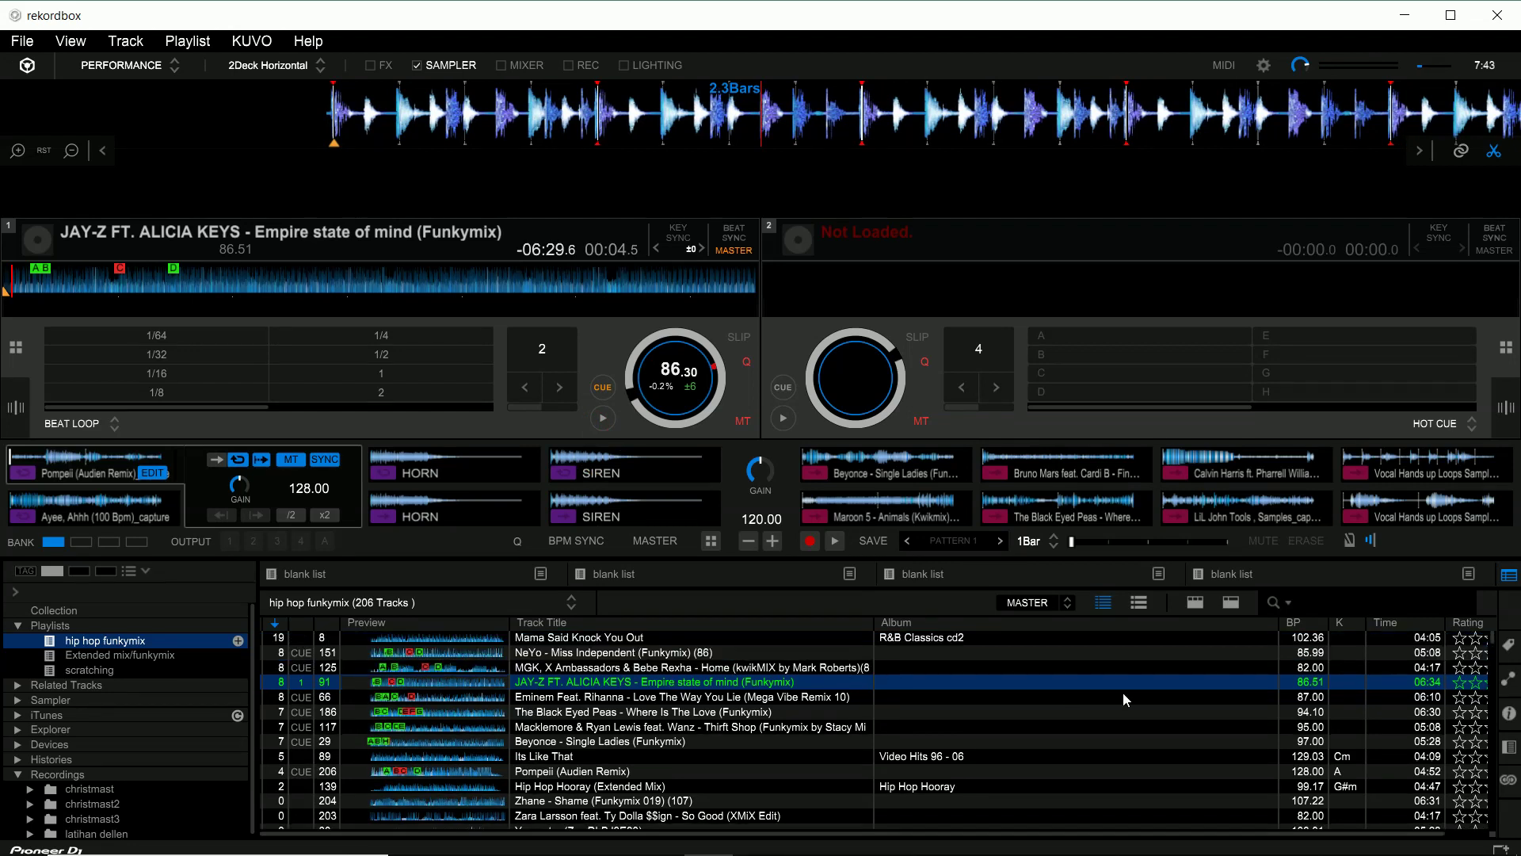
click(660, 698)
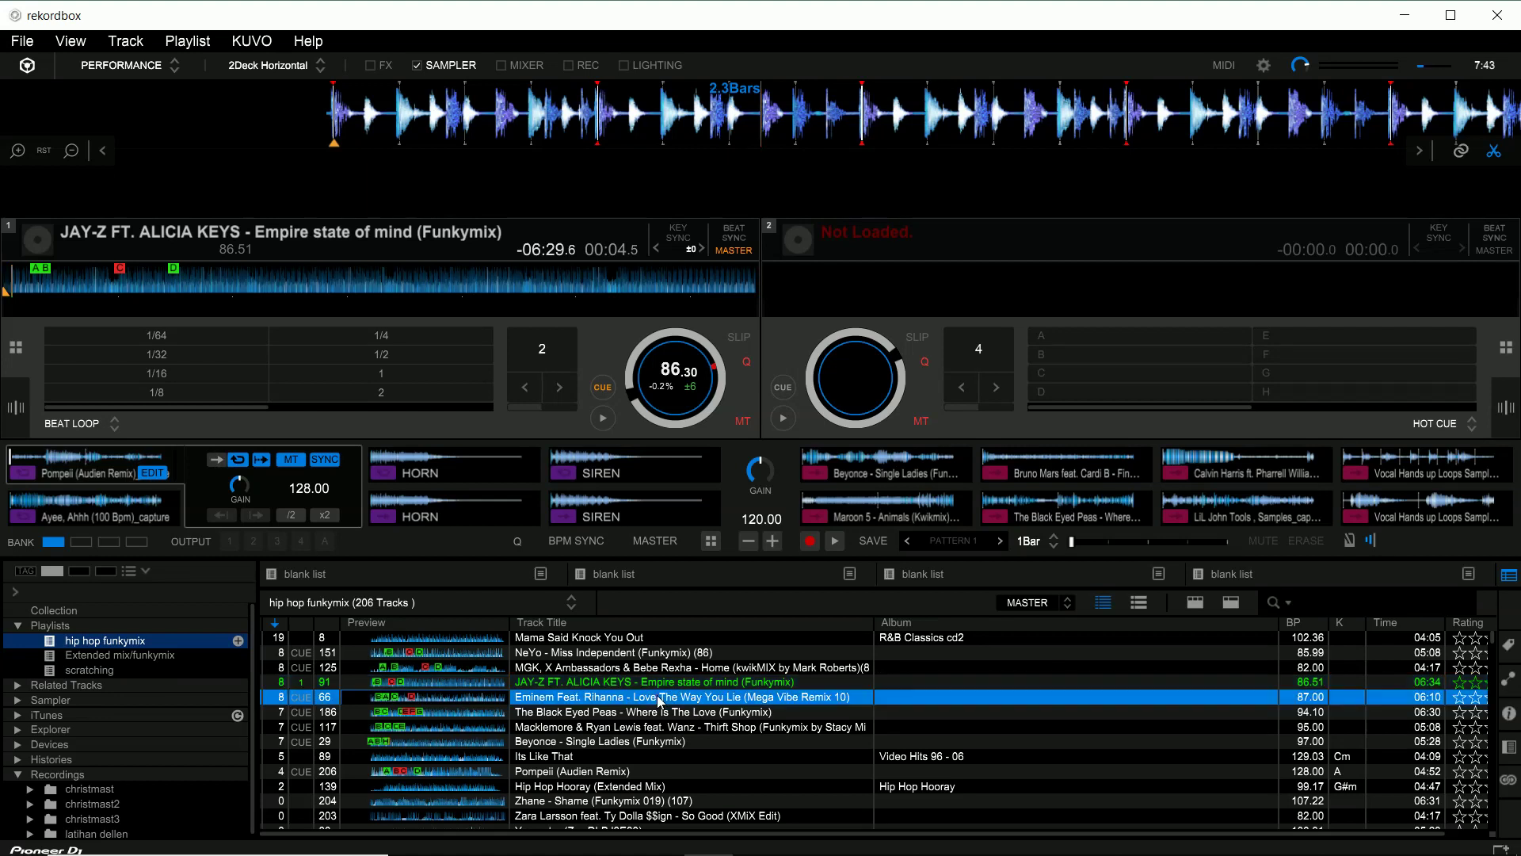
drag(661, 701, 1057, 249)
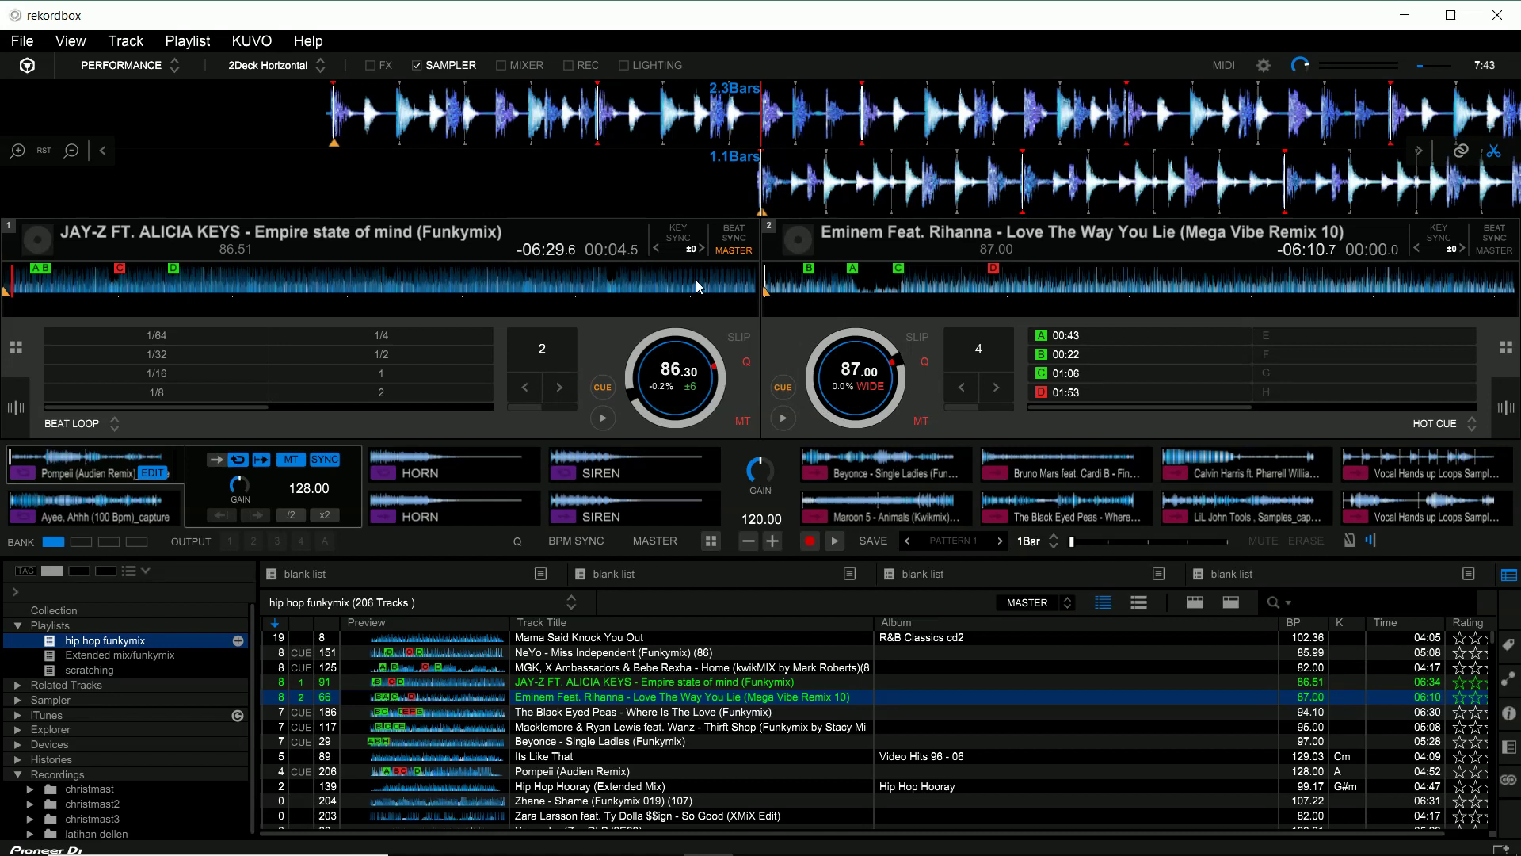
Step: Play deck 1, jump back to before hot cue A, and start an 8-beat loop leading up to that cue
click(602, 418)
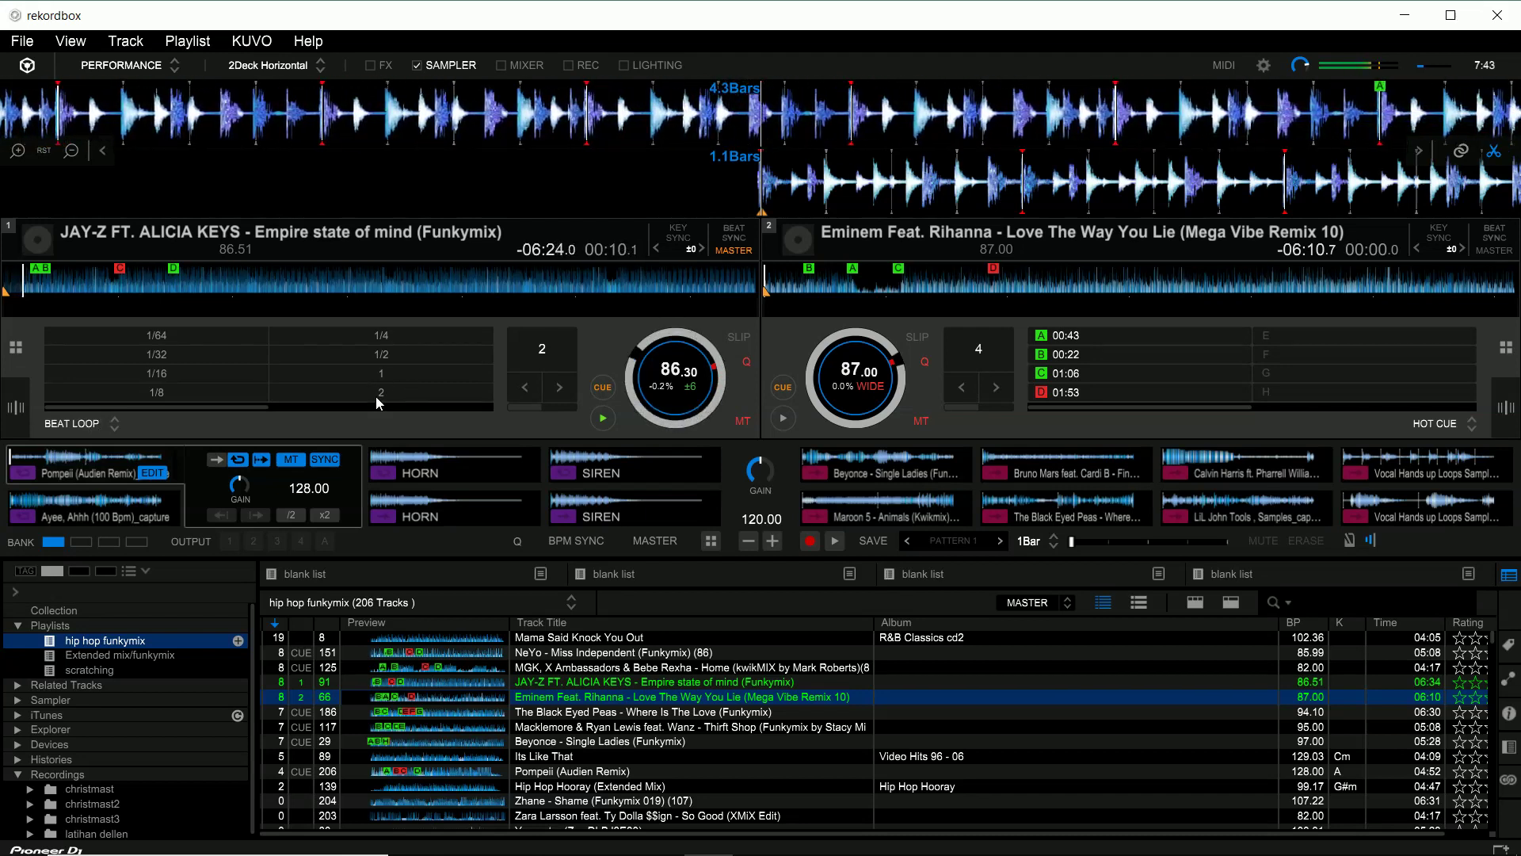
drag(263, 406, 362, 411)
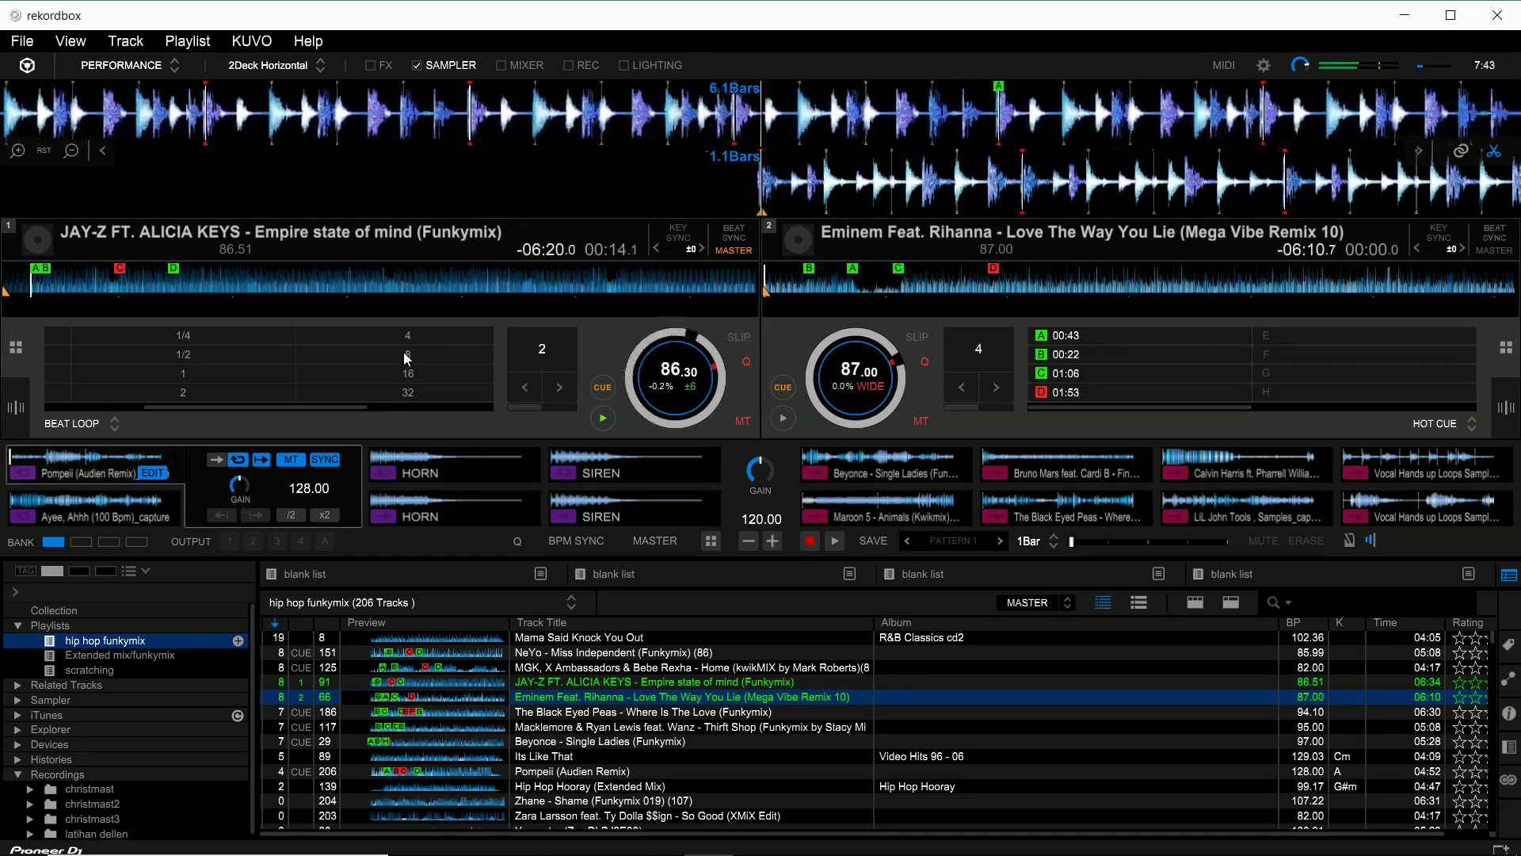
click(30, 278)
click(17, 277)
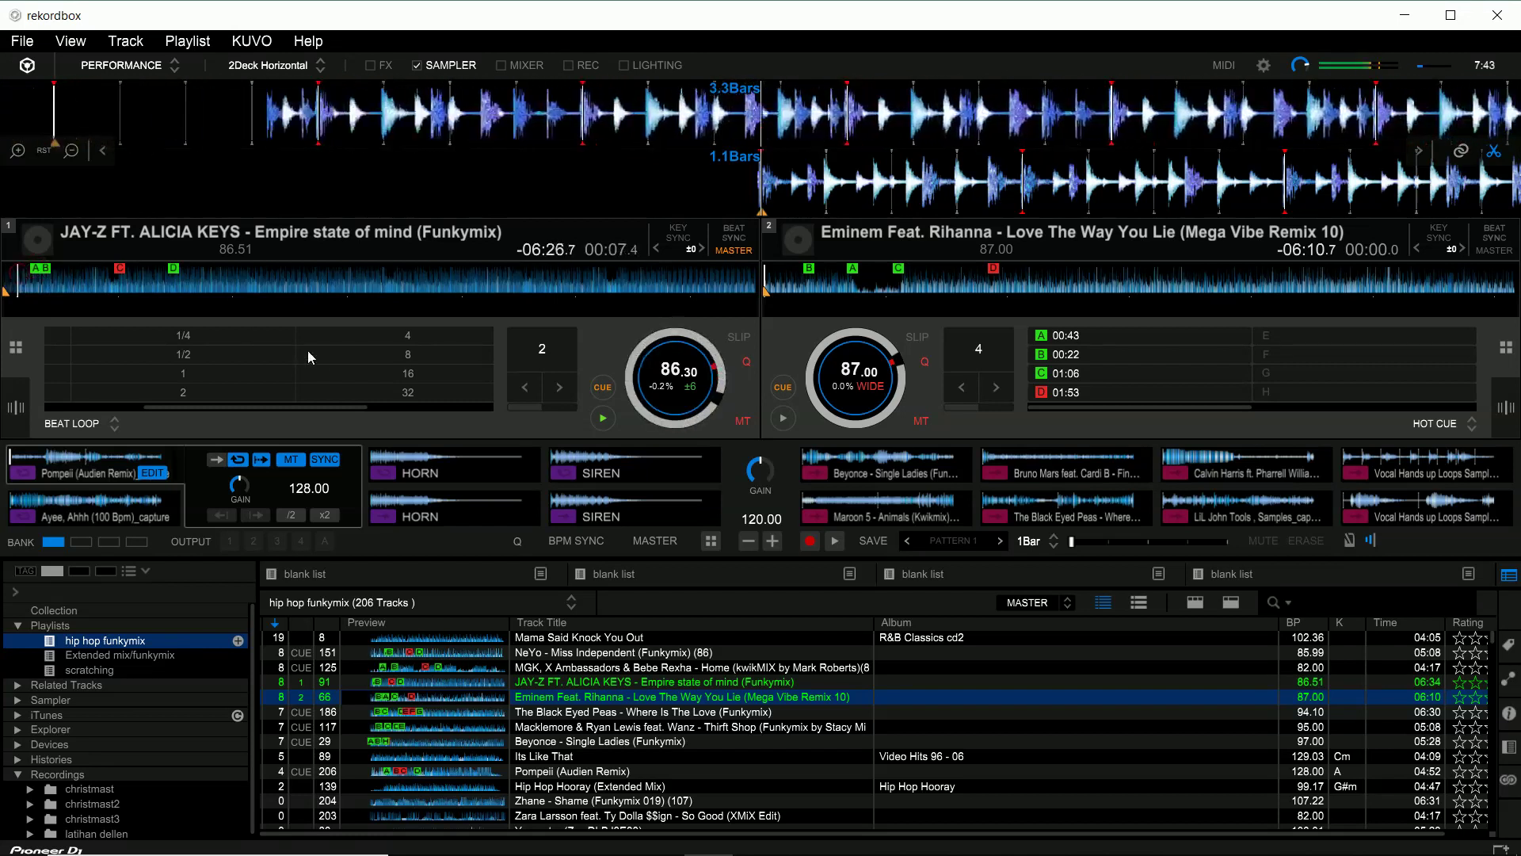
click(360, 354)
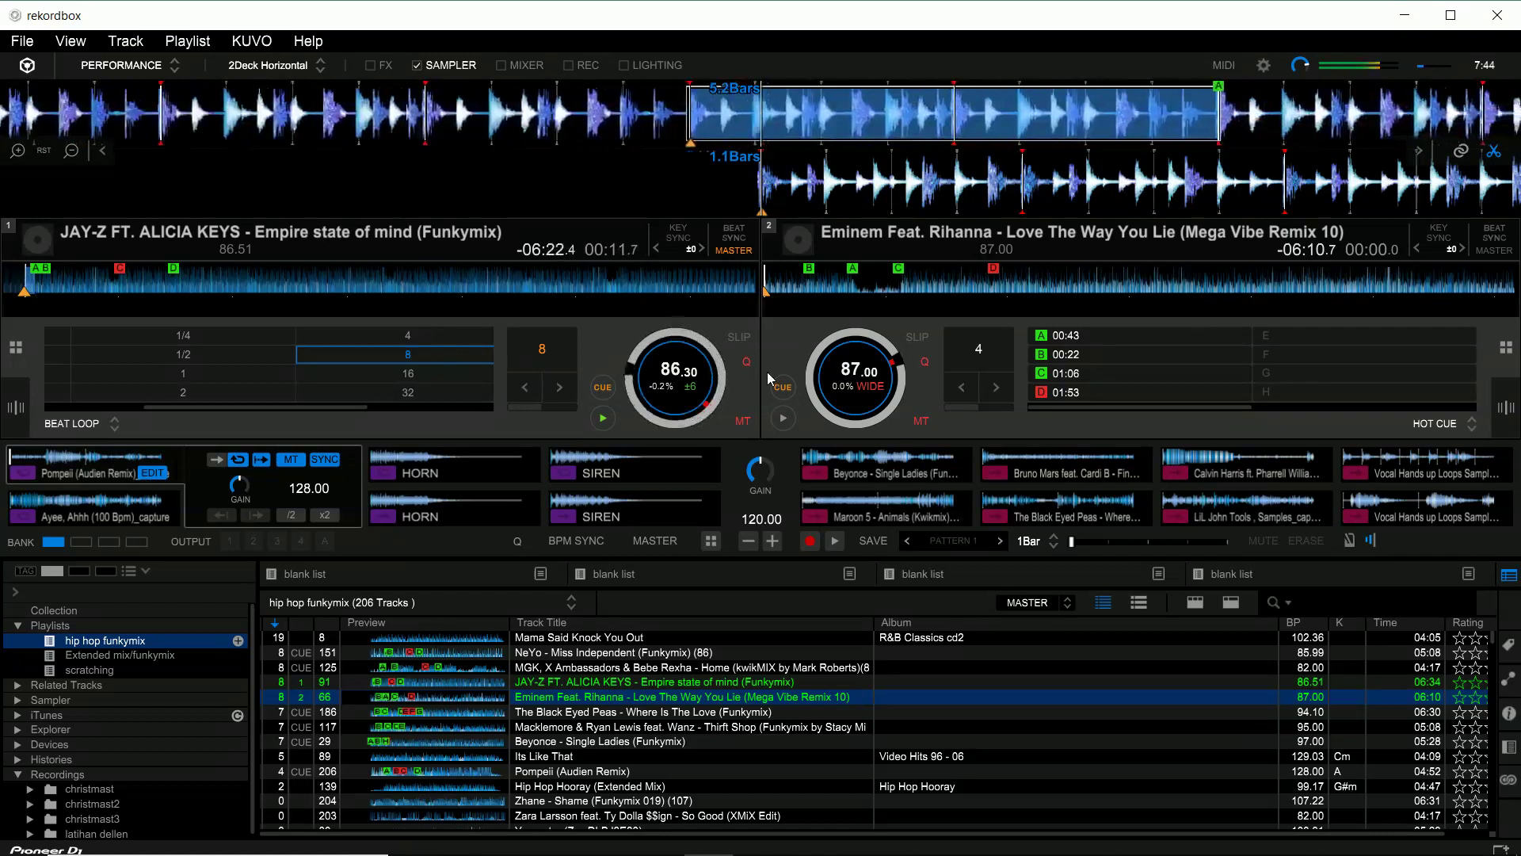
Step: Beat-sync deck 2 to deck 1's tempo and play deck 2 from hot cue A
mouse_move(866, 354)
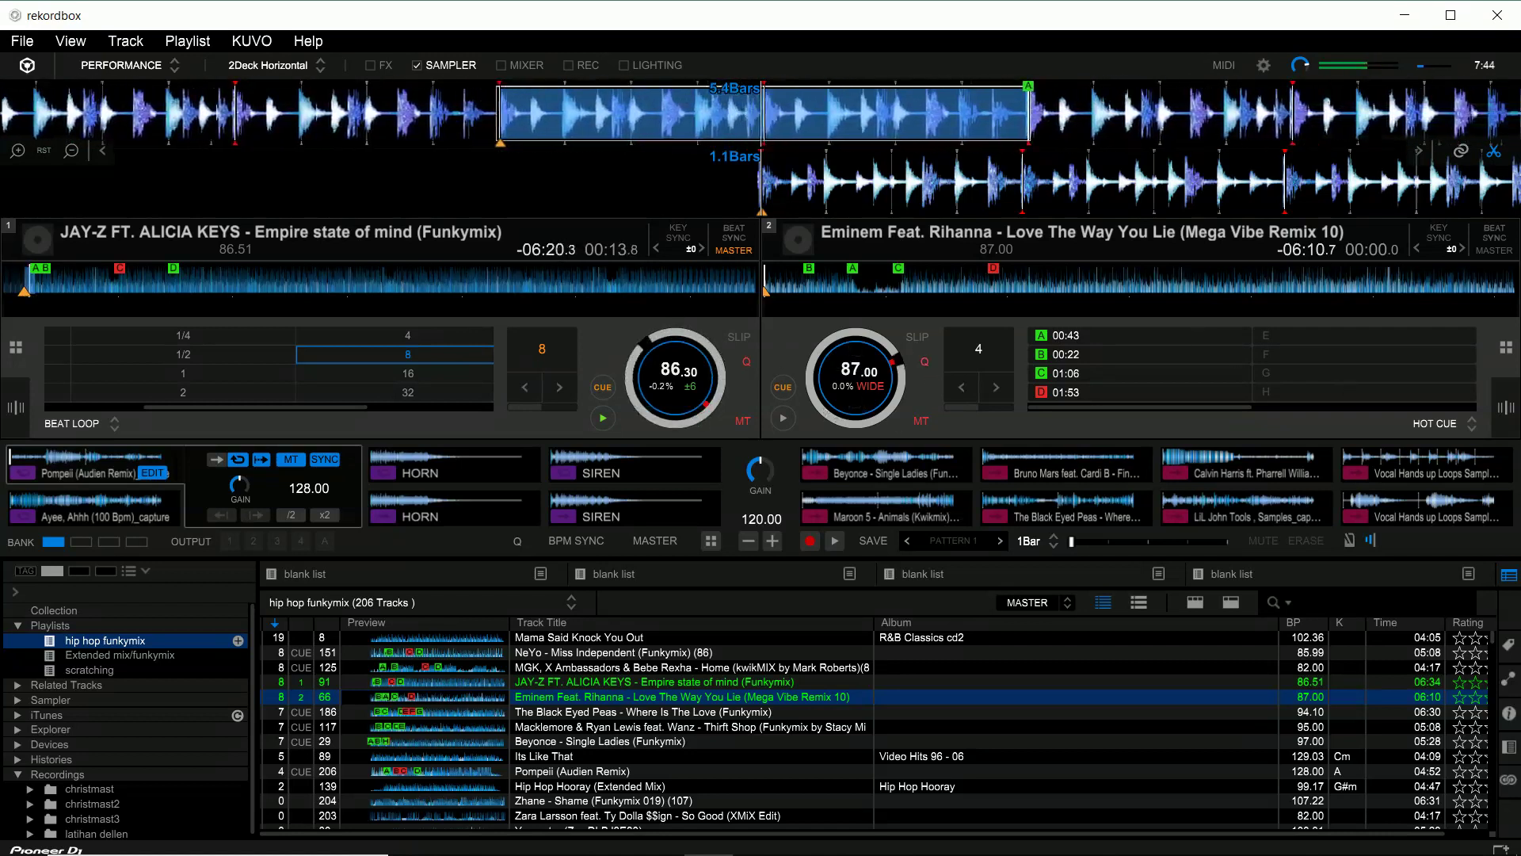
click(1493, 236)
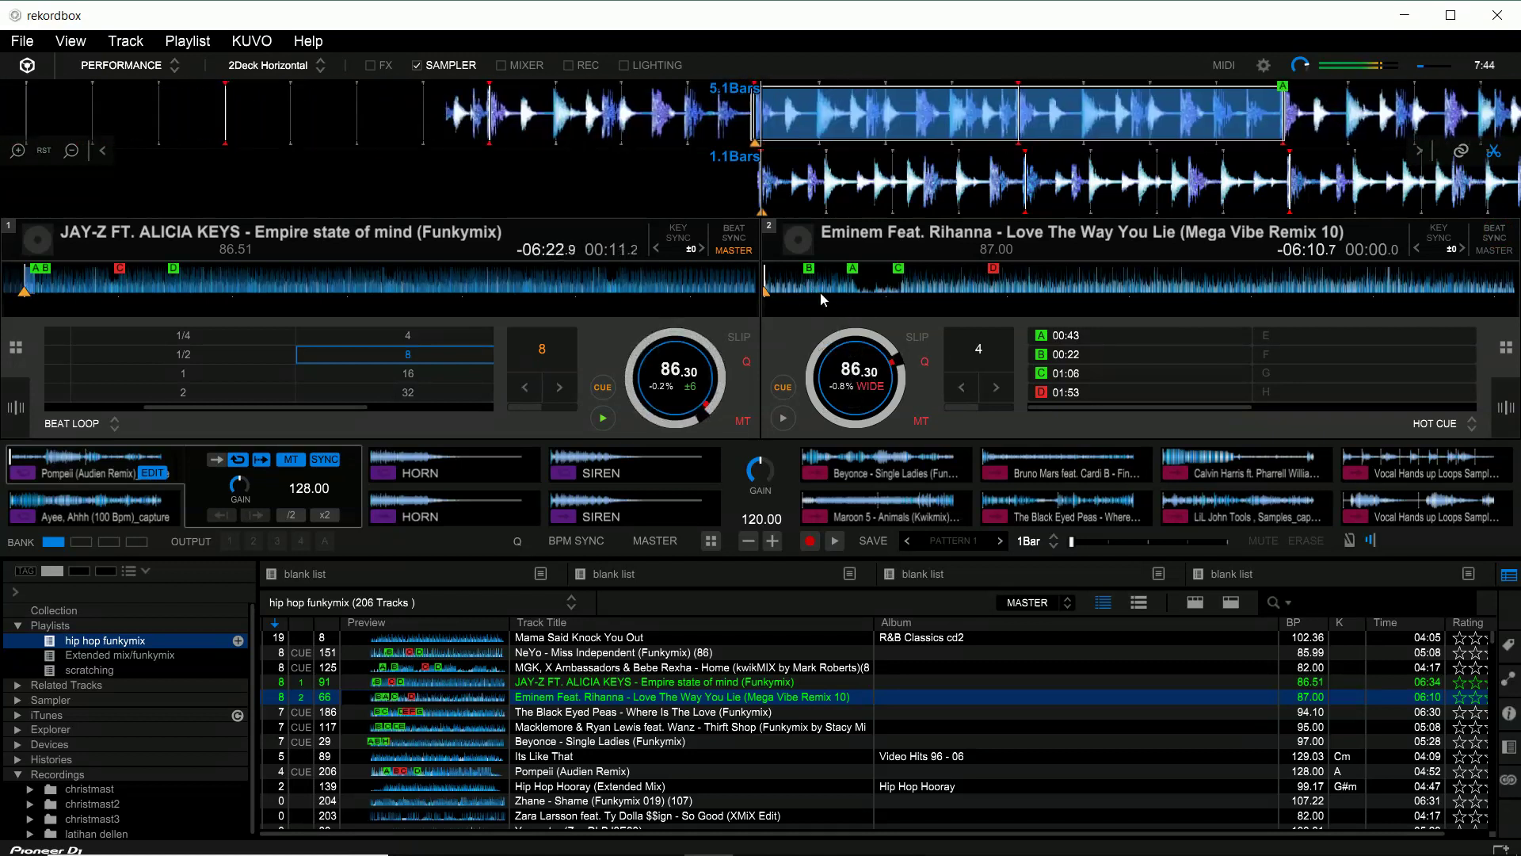
click(1067, 340)
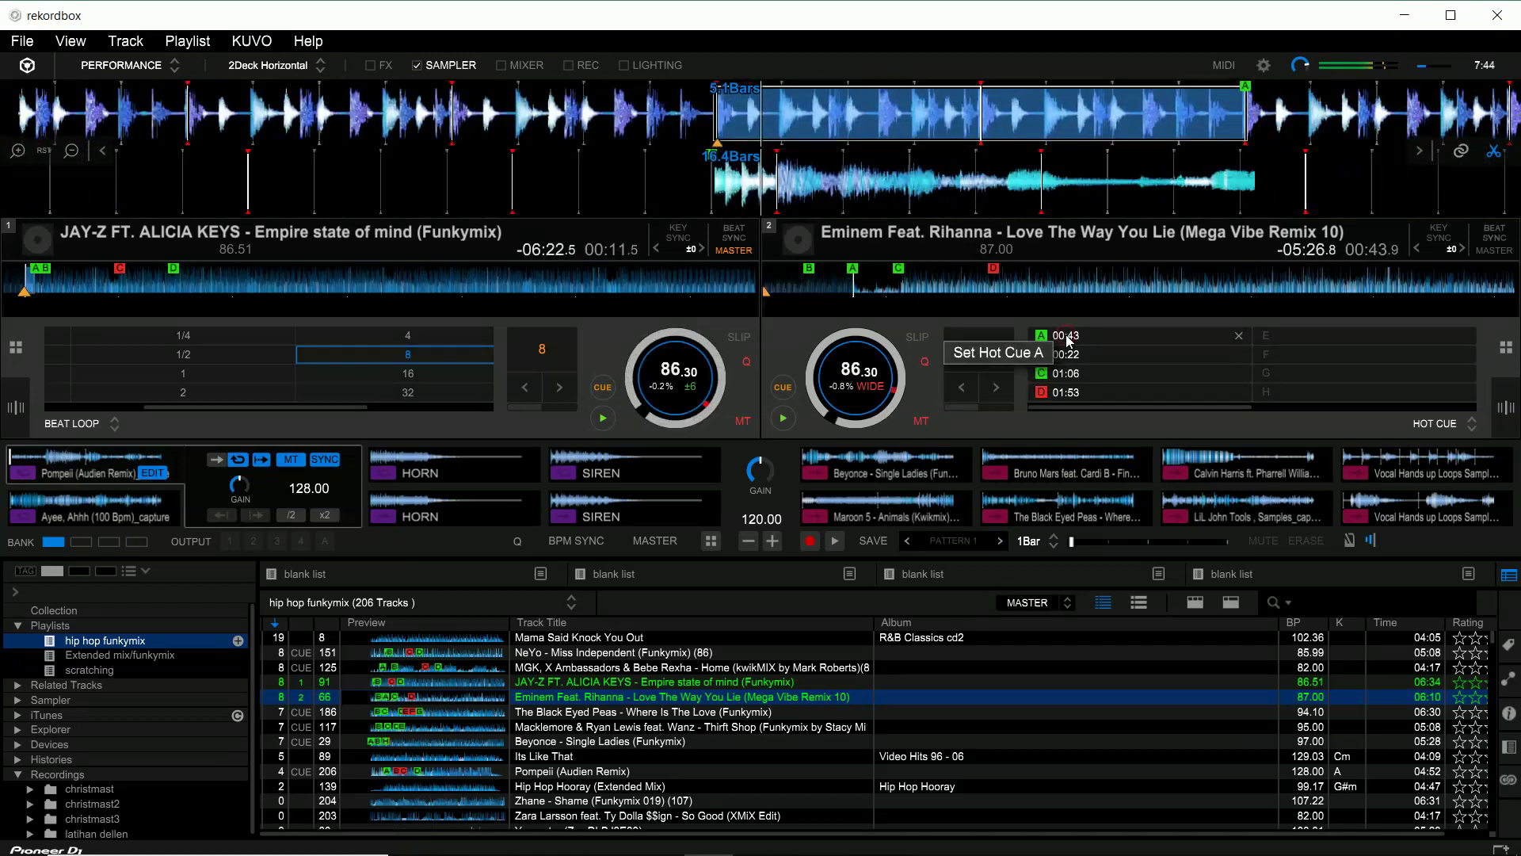
click(1067, 341)
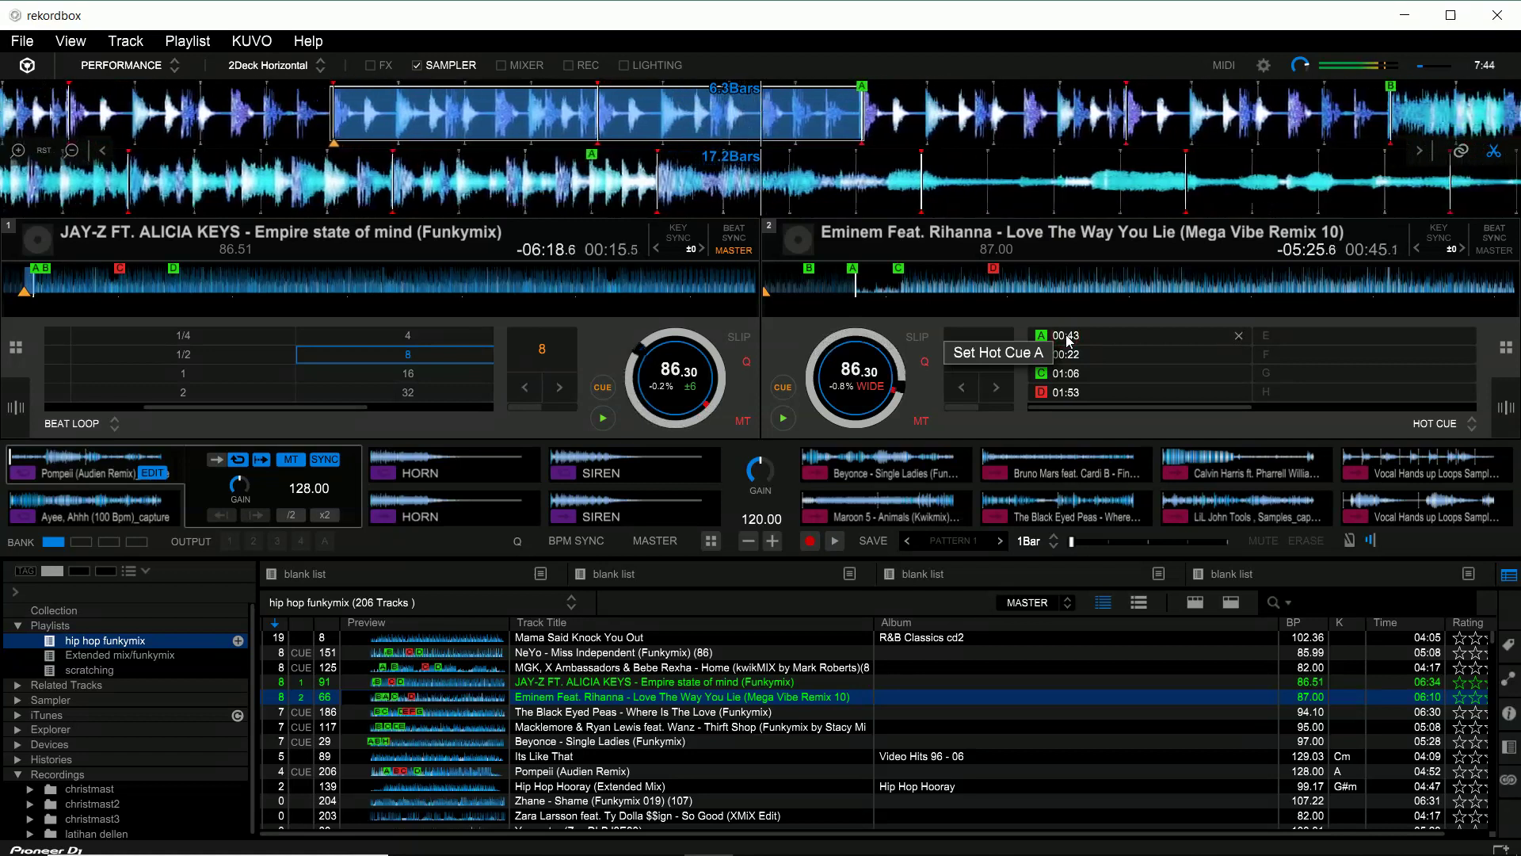
Step: Switch deck 2's tempo range to ±10 and pause the deck
click(872, 386)
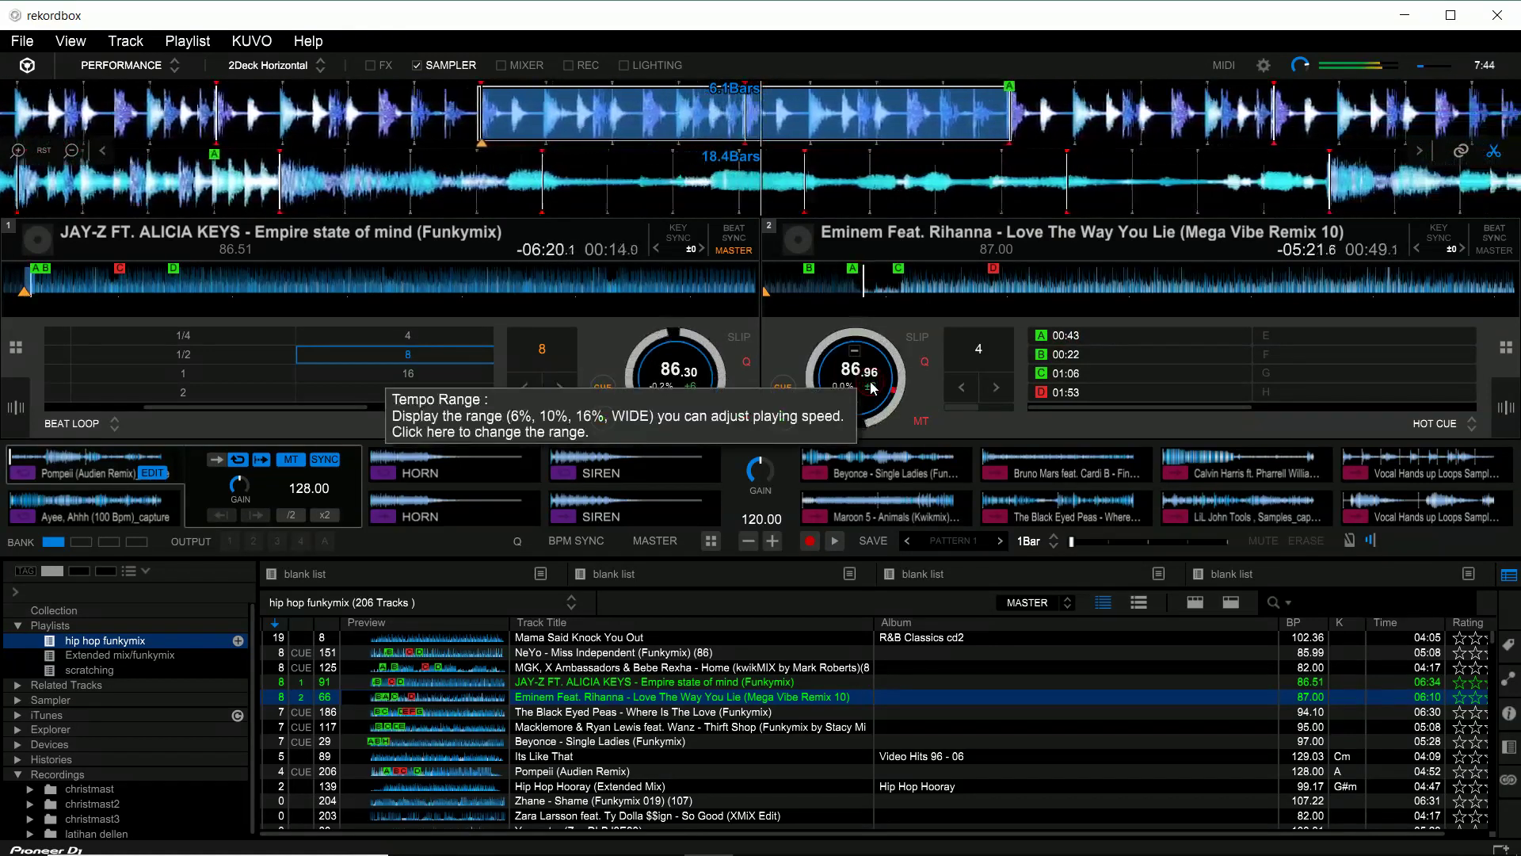
click(872, 386)
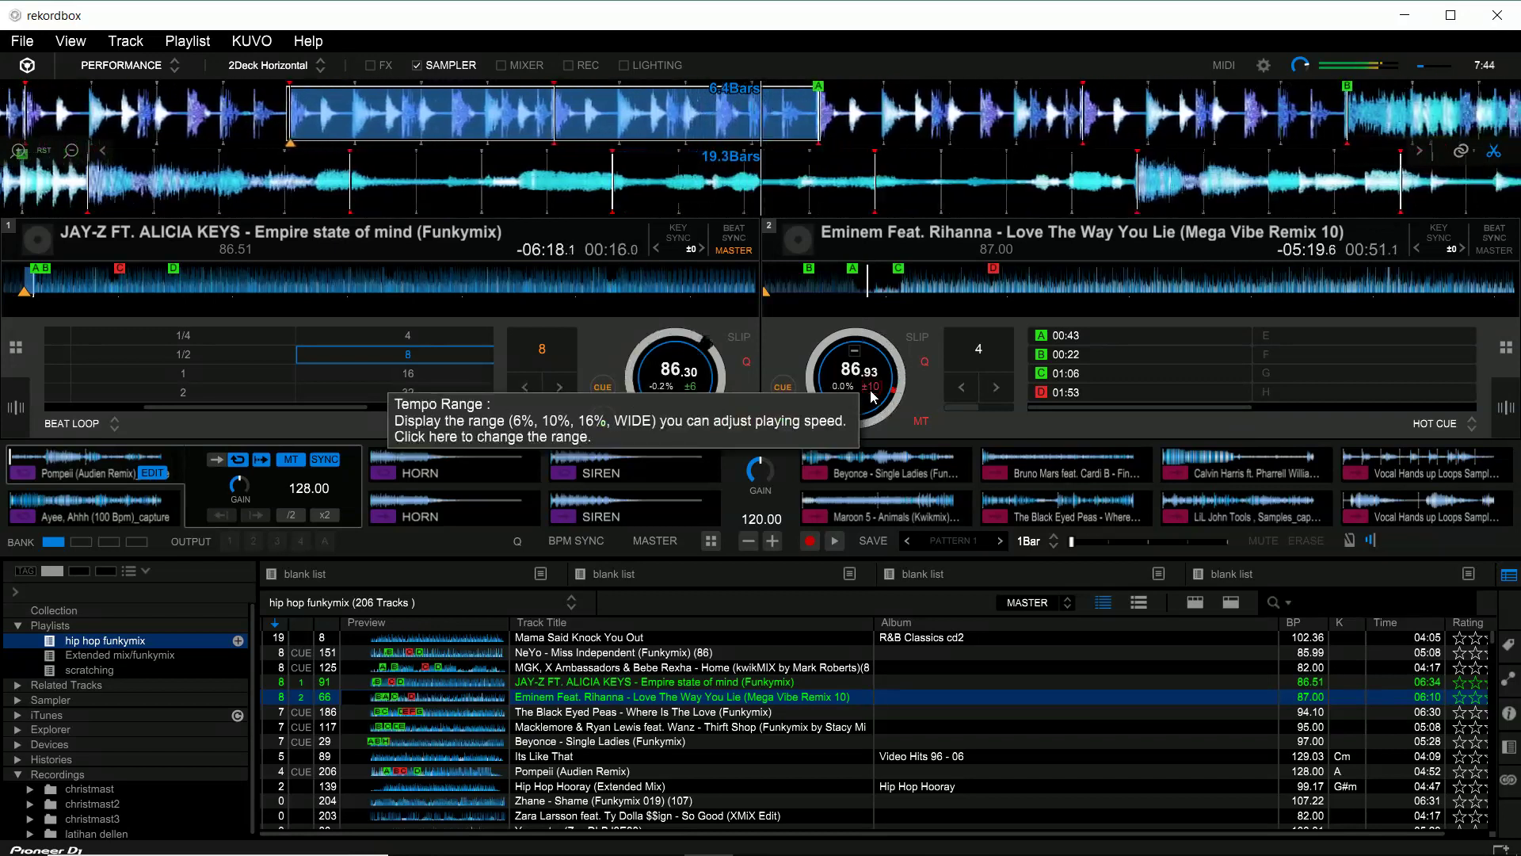
click(782, 417)
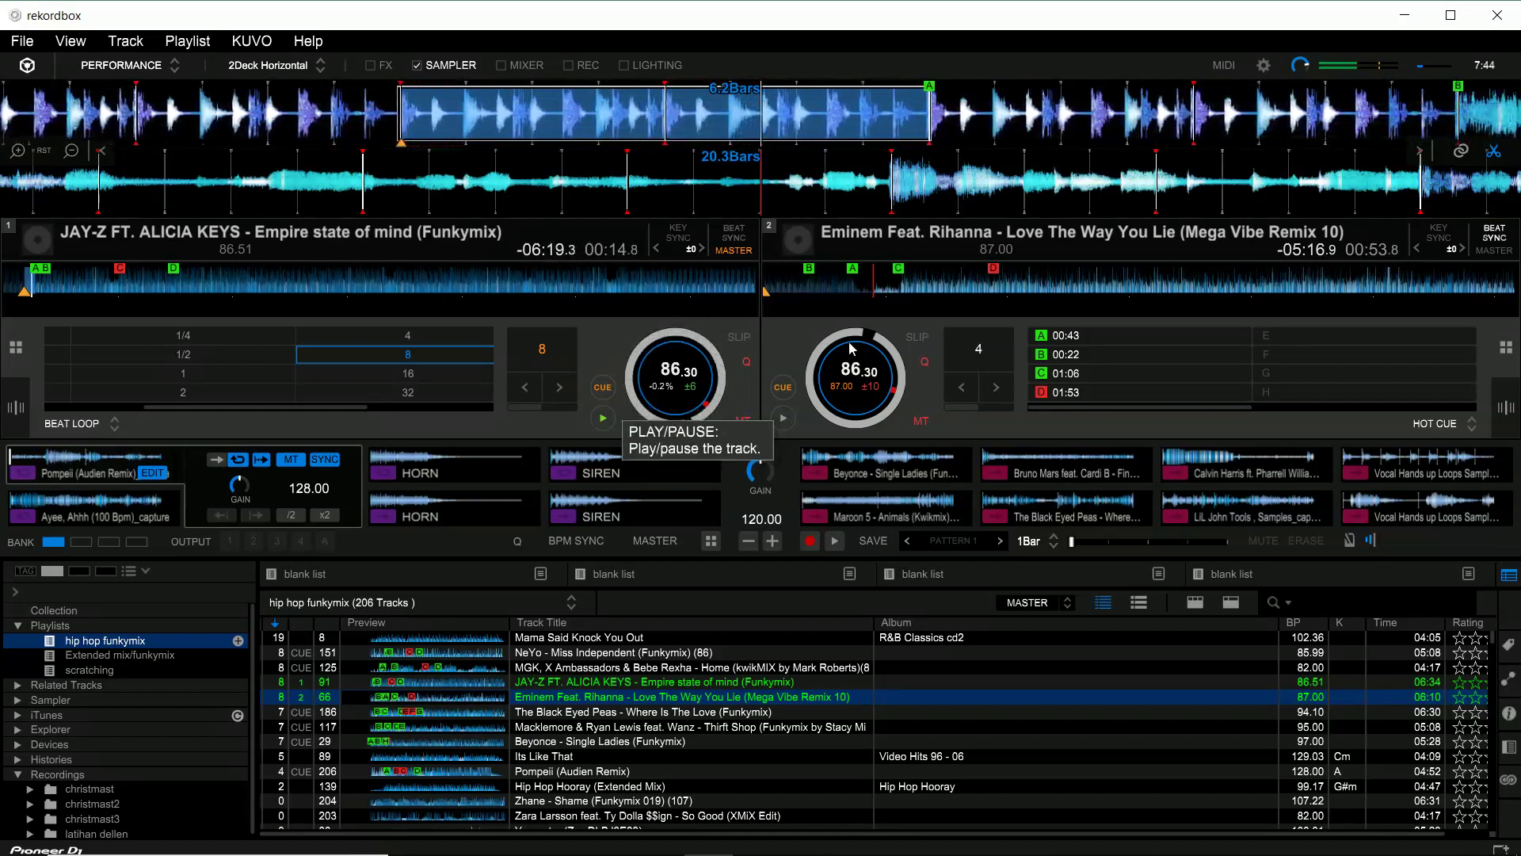
Step: Return deck 2 to hot cue A, shift the position forward to about 00:44.1, and set the cue point there
click(850, 271)
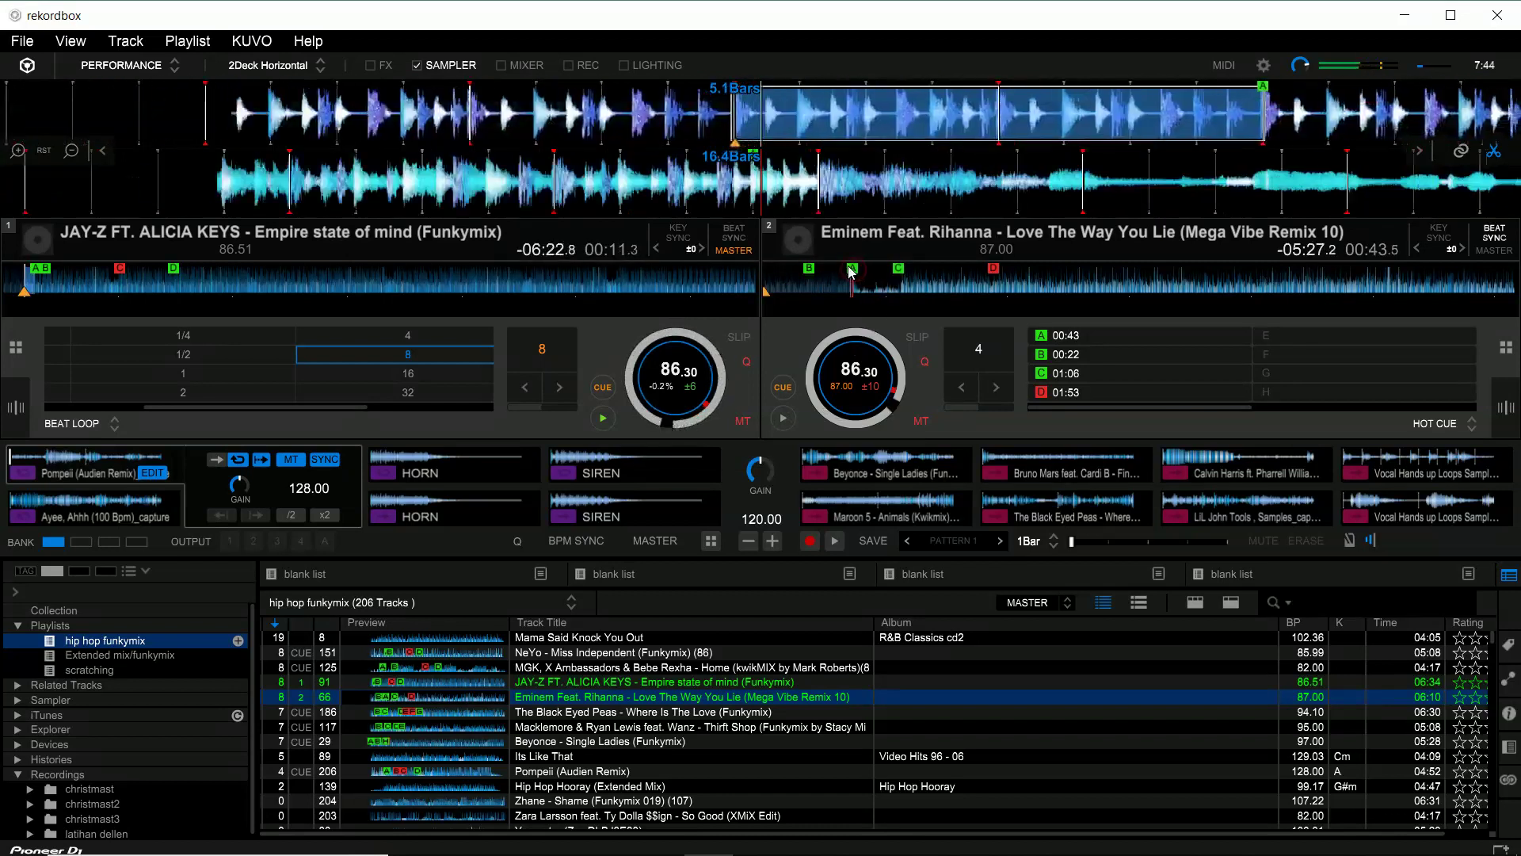
drag(845, 195, 849, 193)
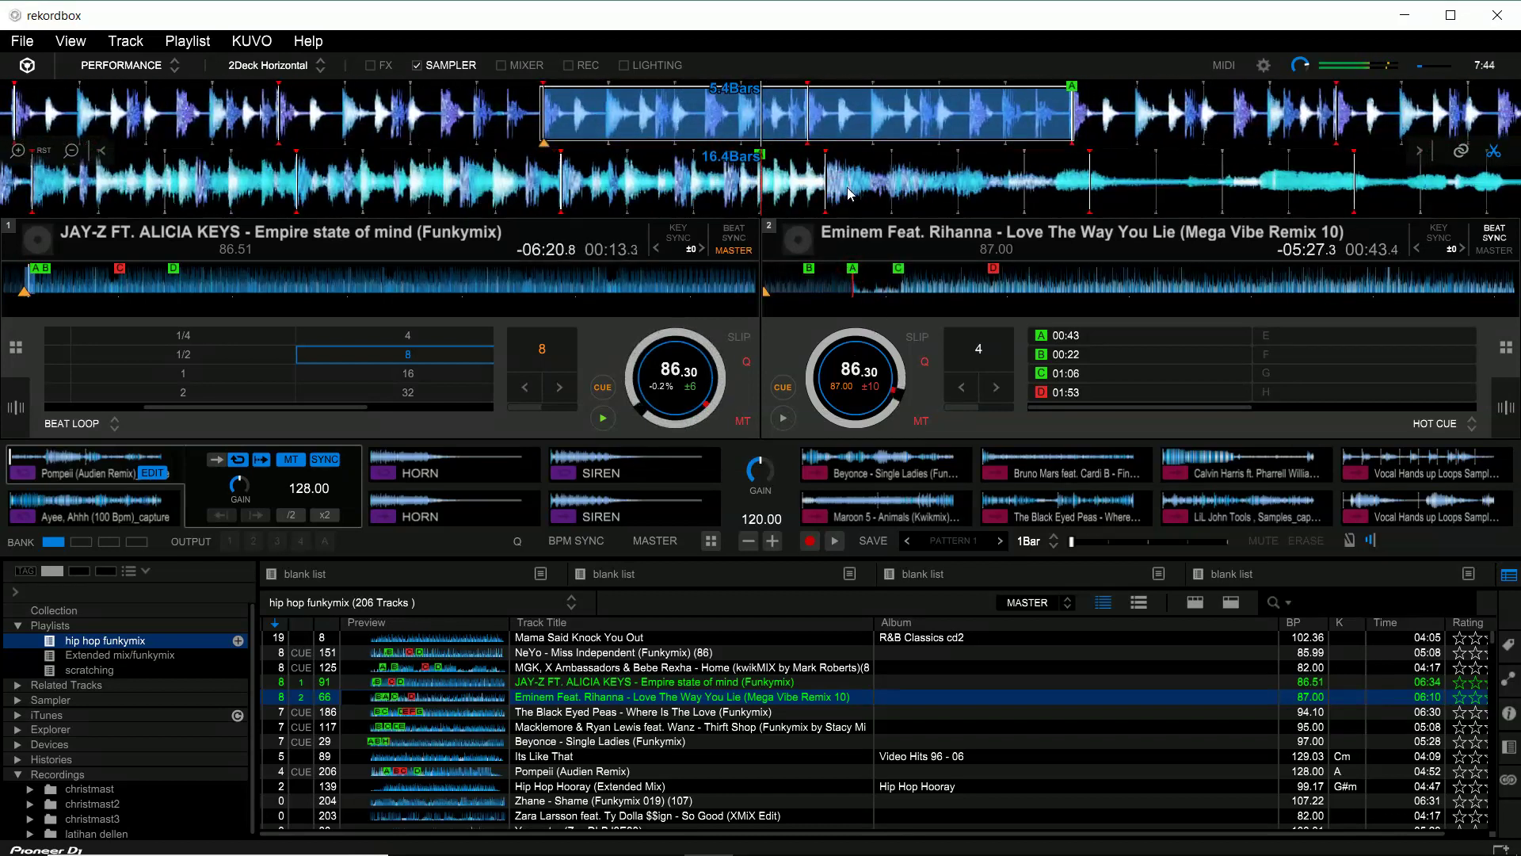
drag(849, 194, 786, 201)
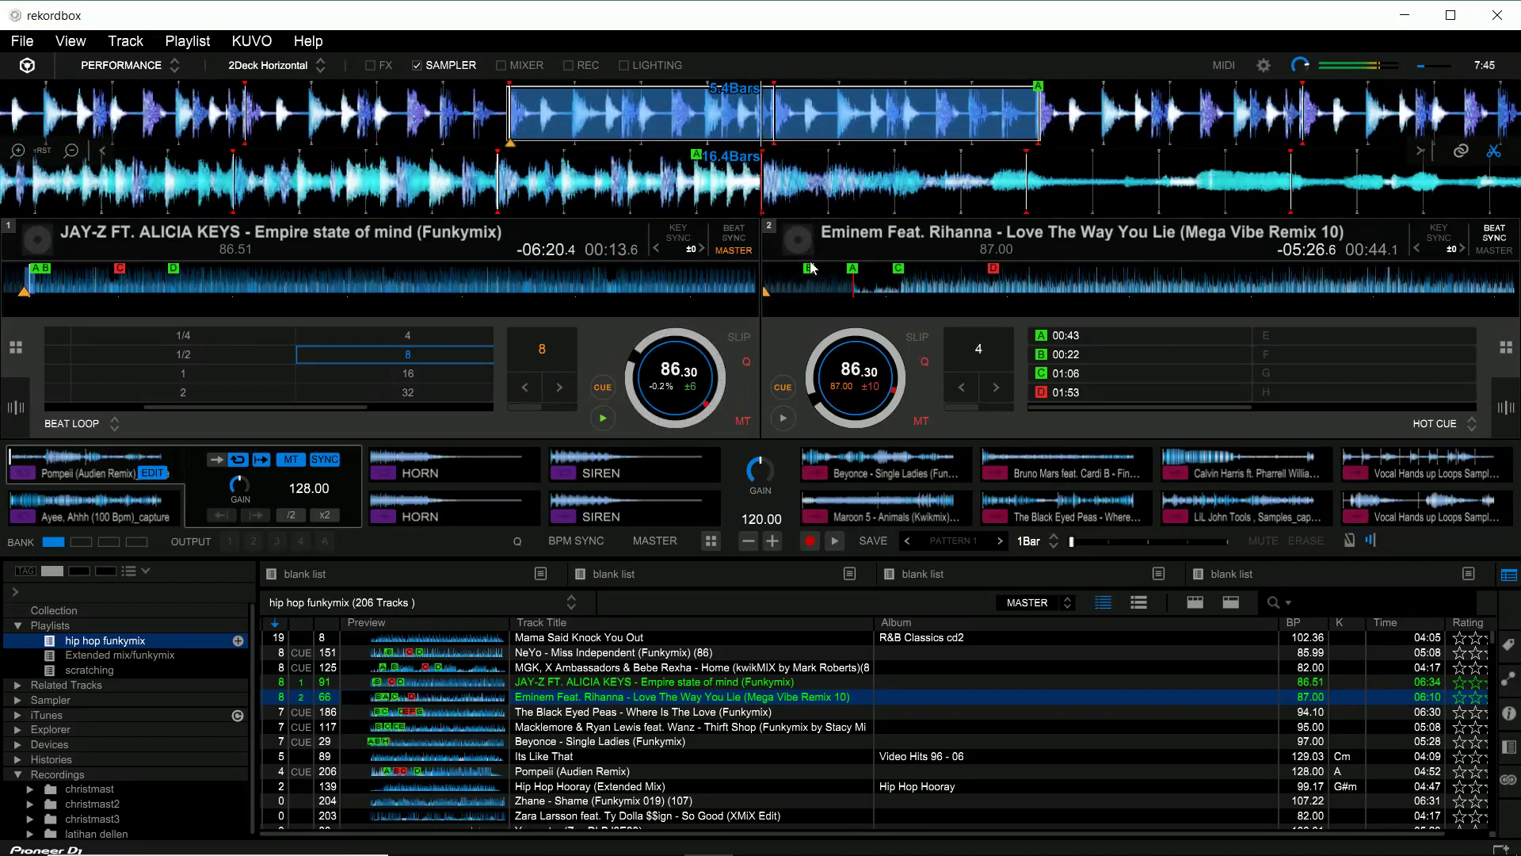
click(784, 392)
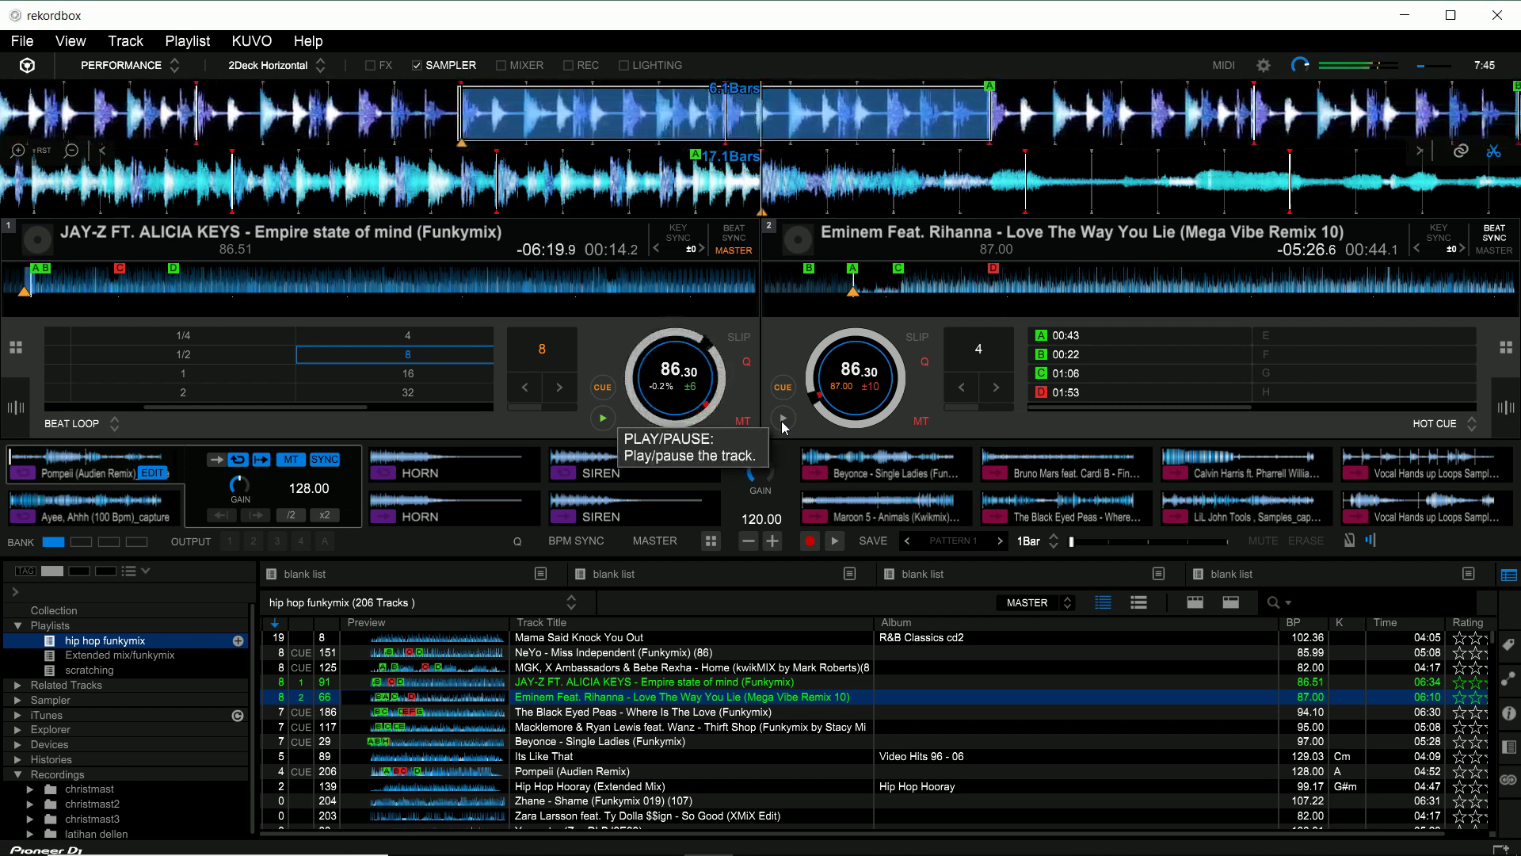
Step: Play deck 2 from its cue point over deck 1's loop, pausing deck 1 before pausing deck 2
click(783, 420)
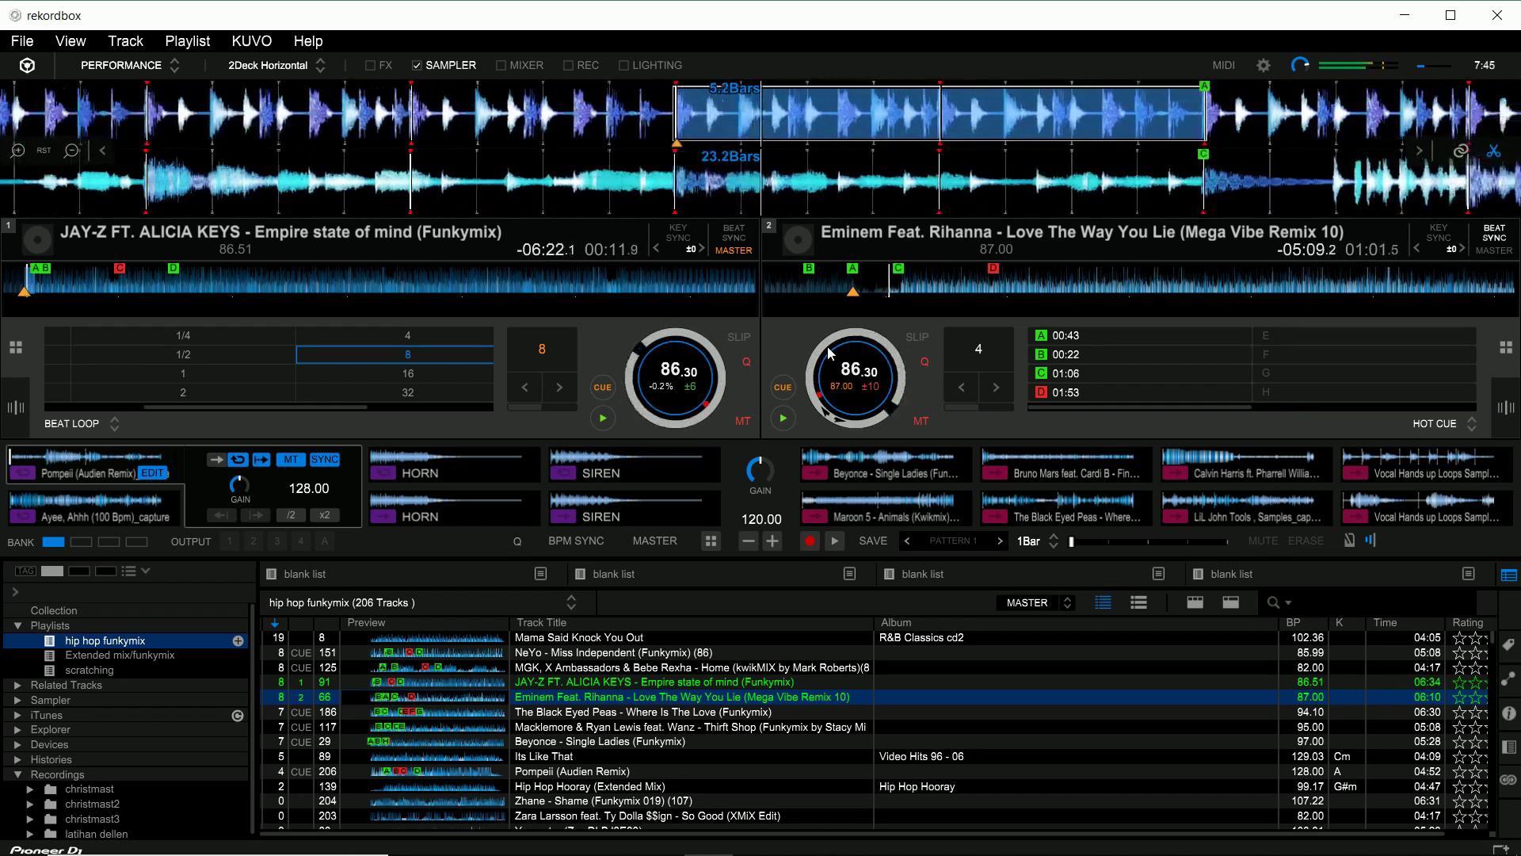
click(603, 418)
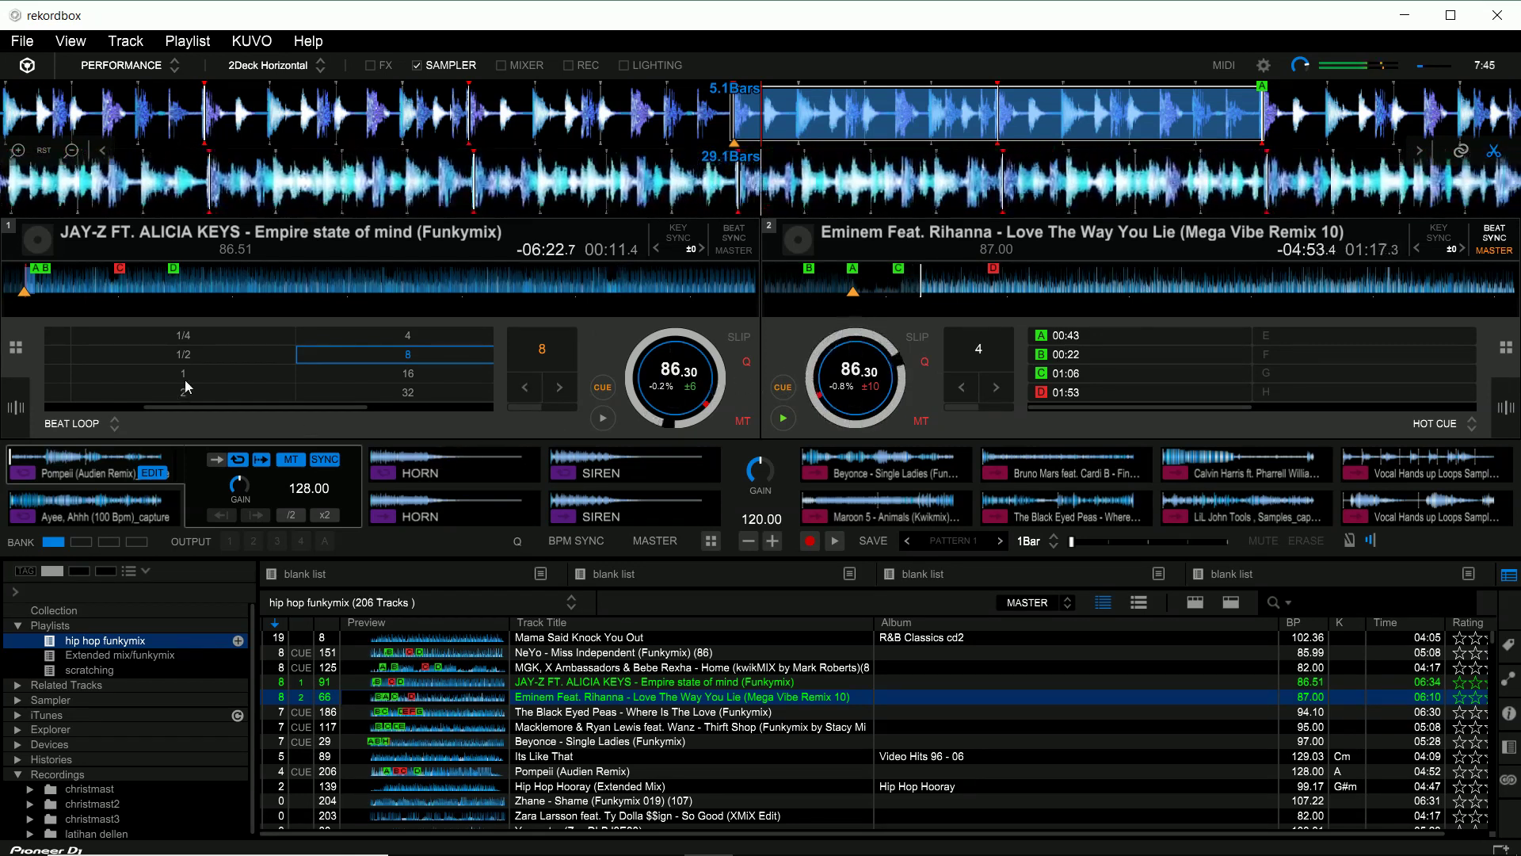
click(782, 418)
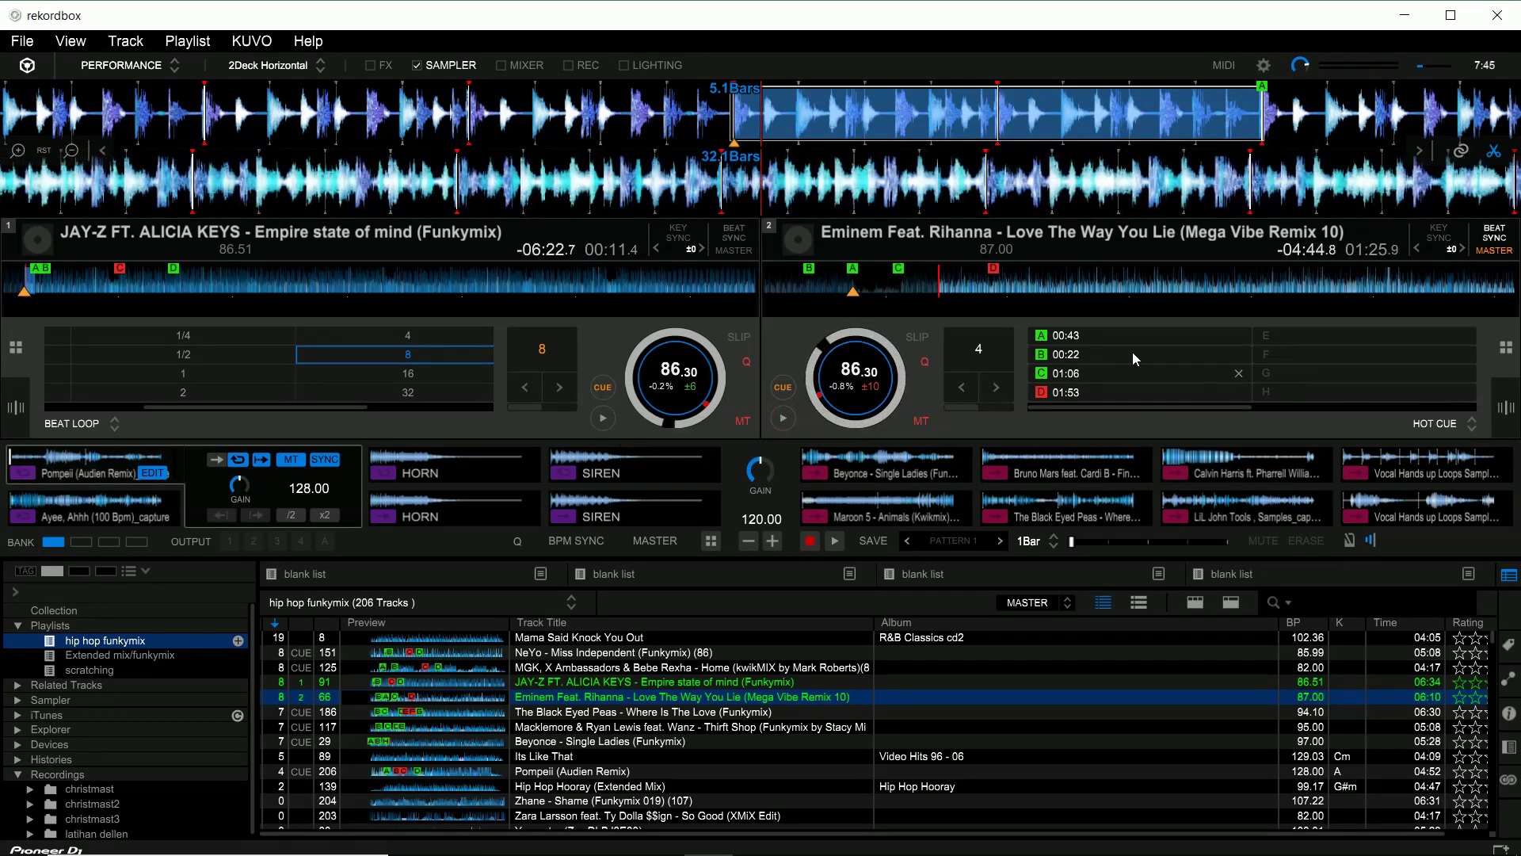
Step: Hide the sampler and display the mixer between the two decks
click(501, 66)
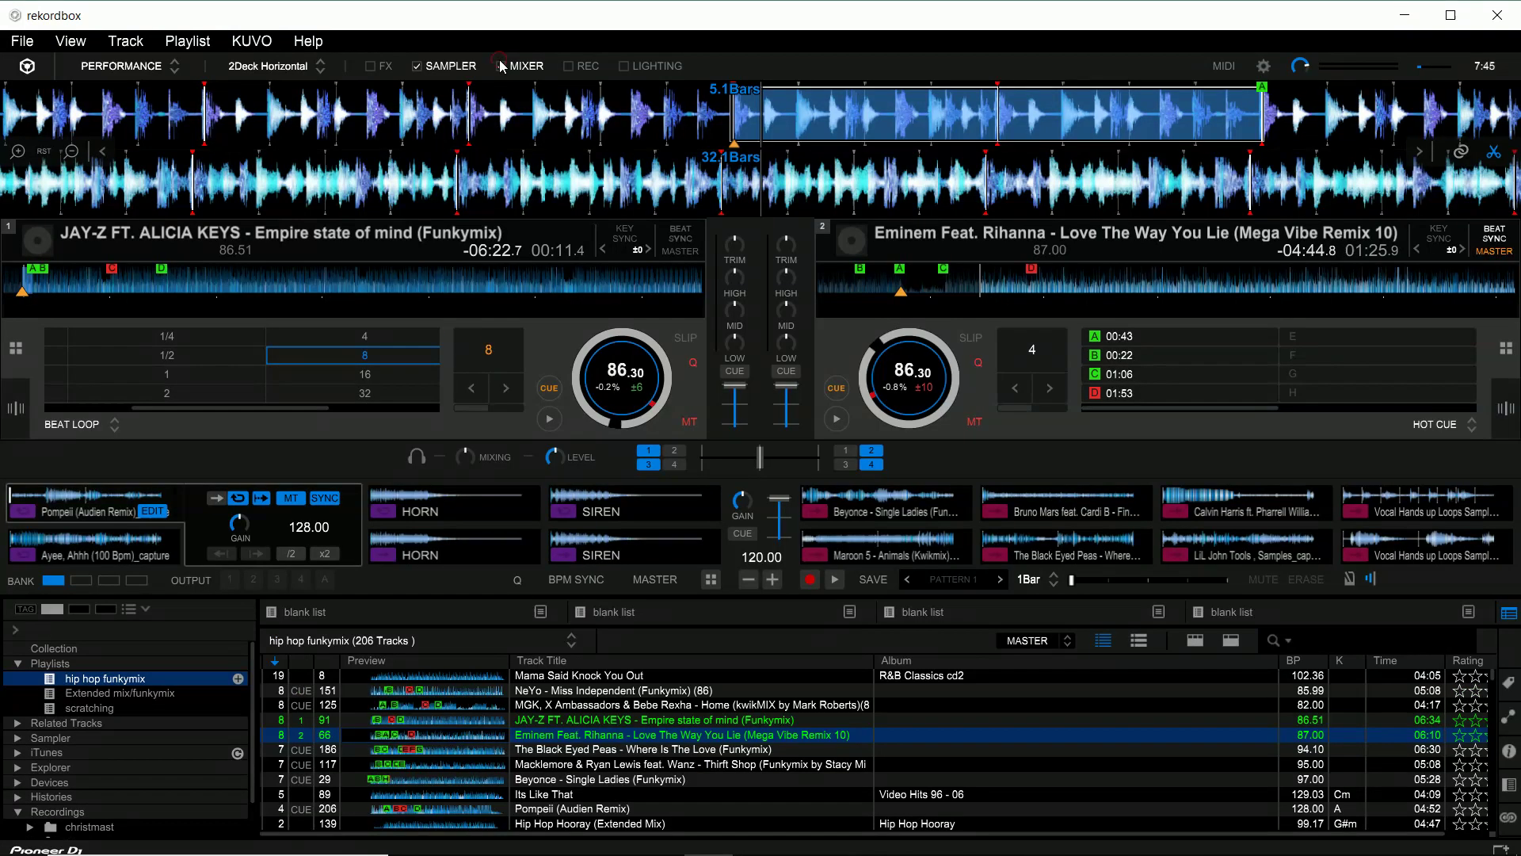
click(502, 66)
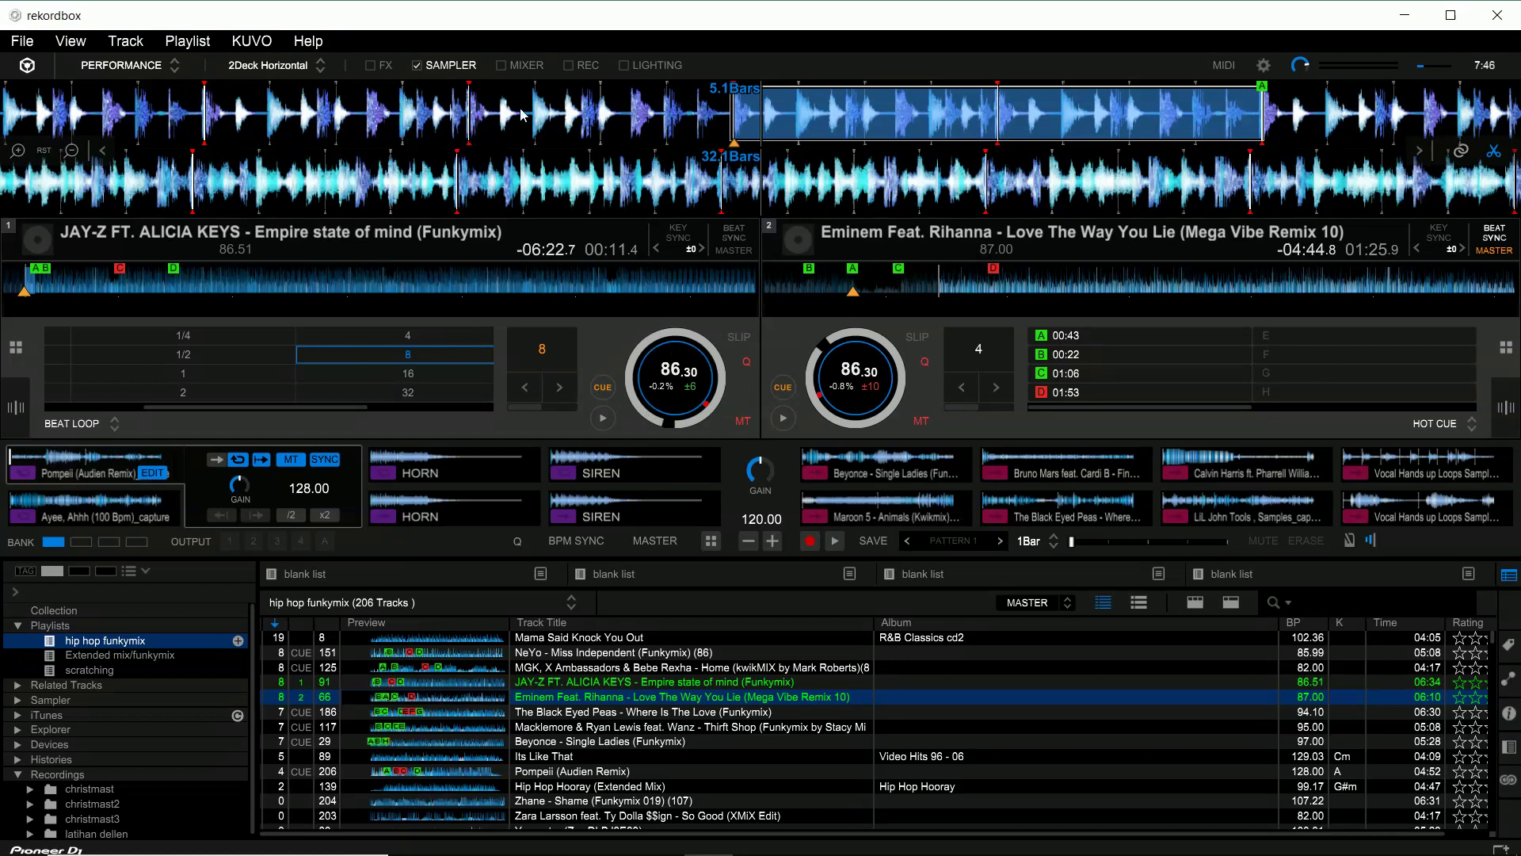
click(417, 66)
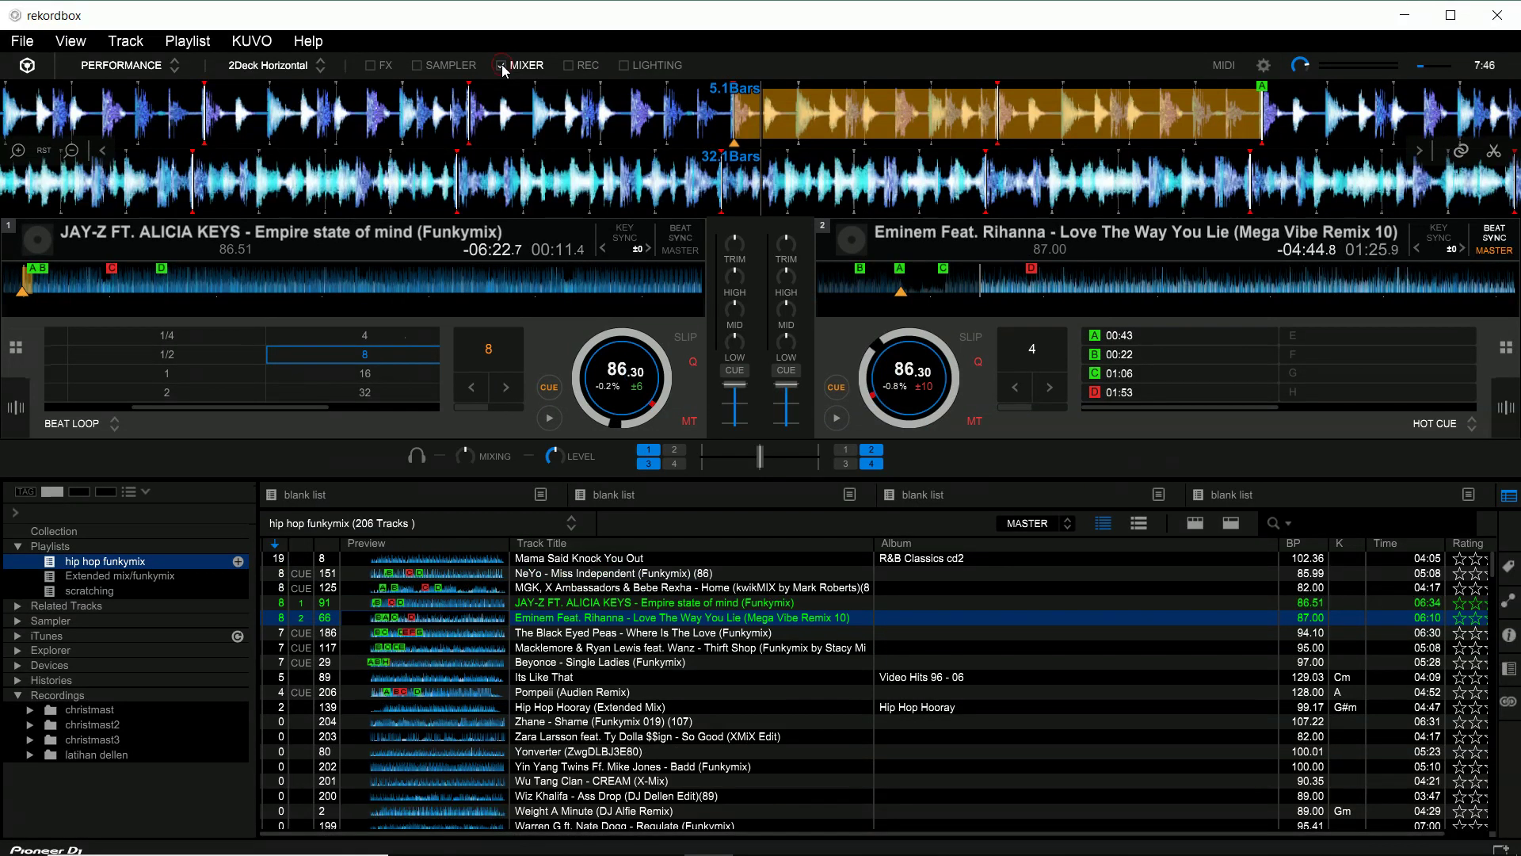
click(502, 66)
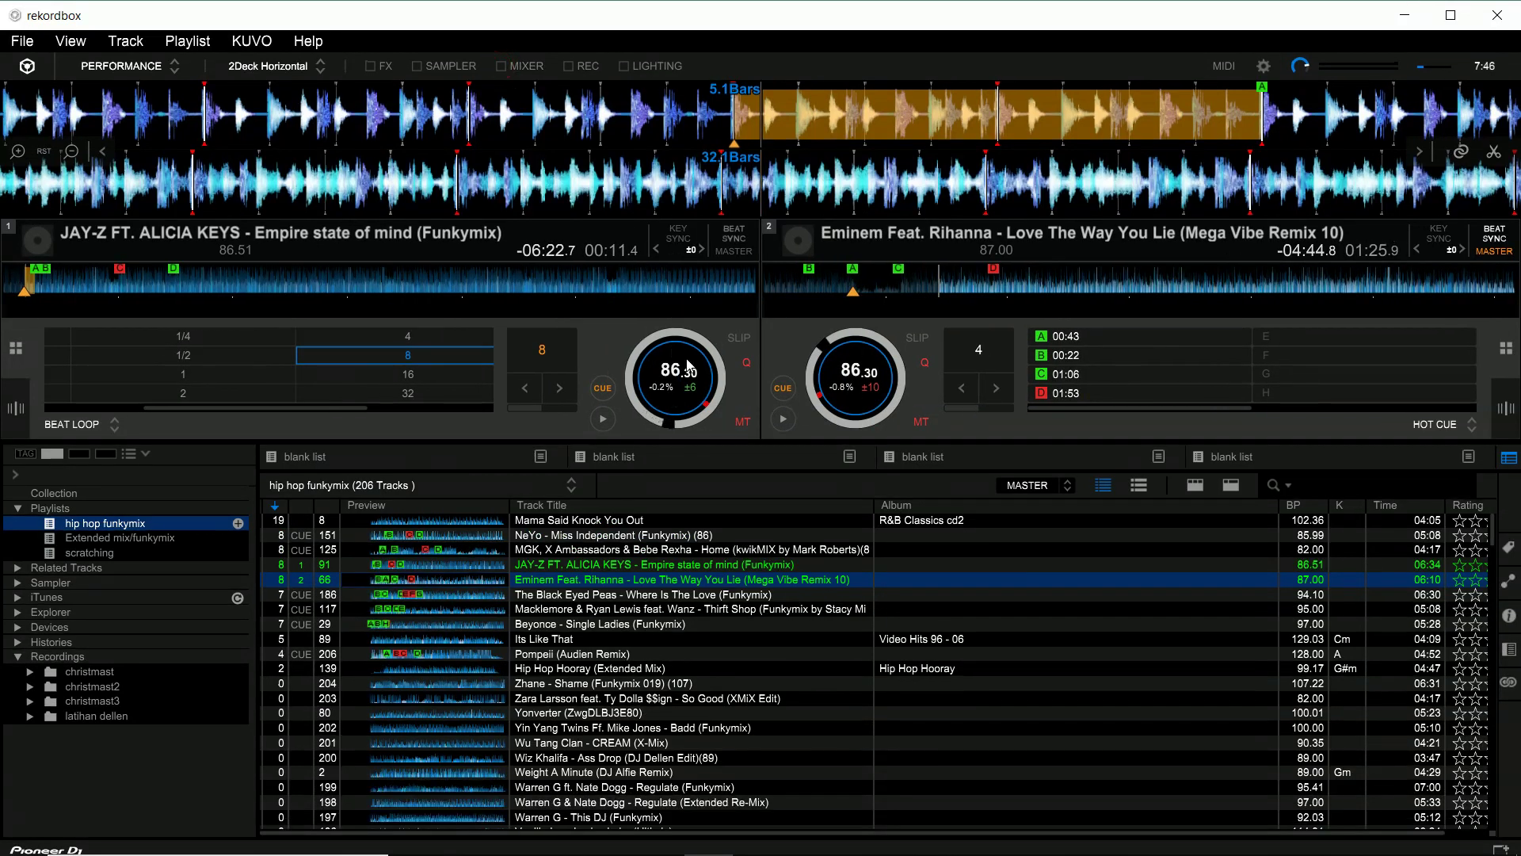
click(501, 68)
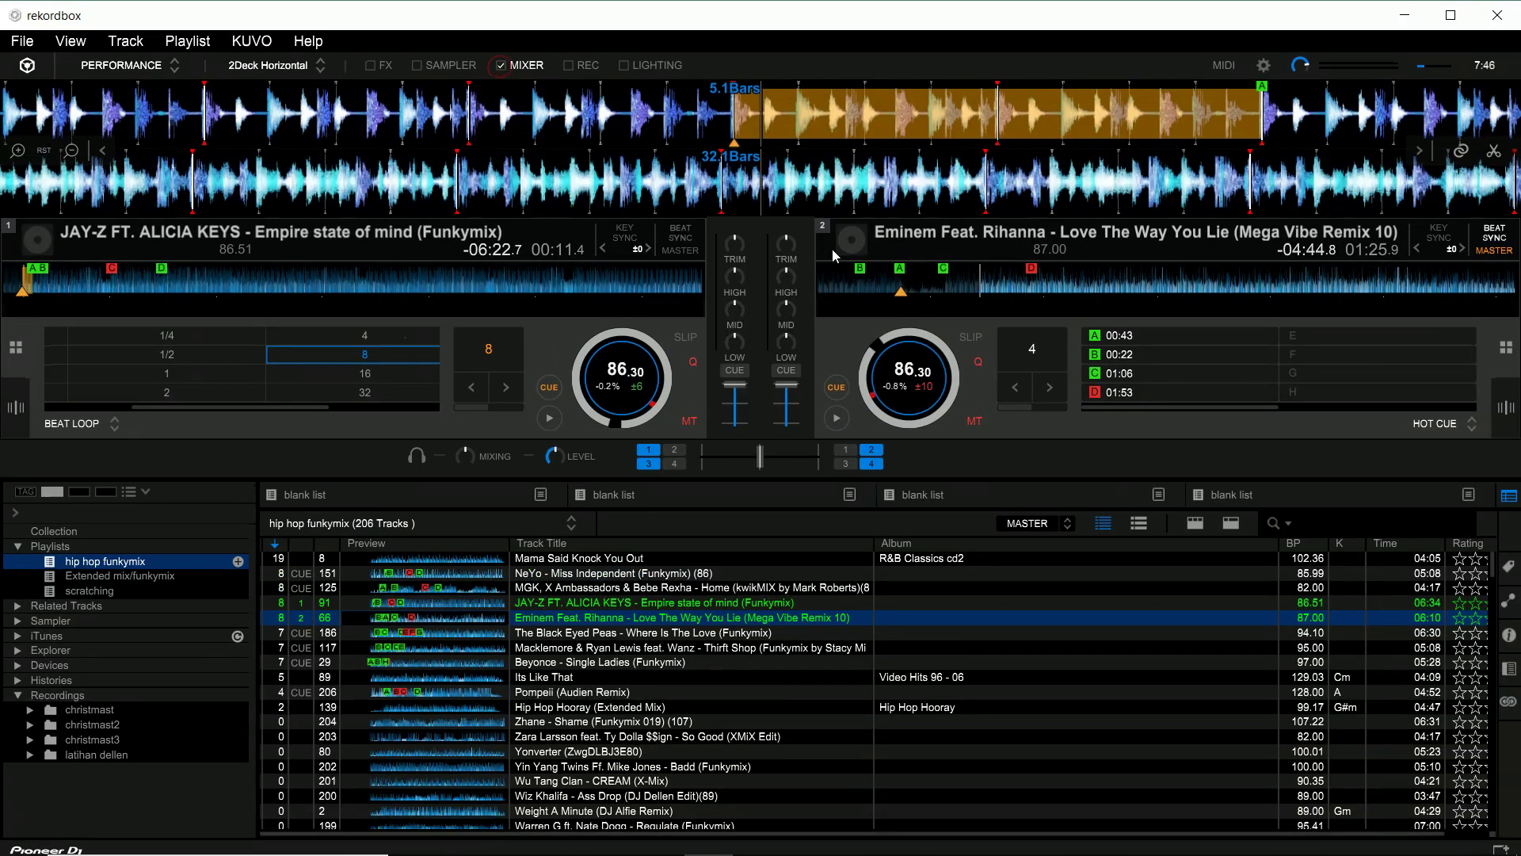
Step: Play deck 2 while trying its low EQ knob and channel fader in the mixer, and pause the deck
mouse_move(580, 379)
mouse_move(616, 409)
click(837, 422)
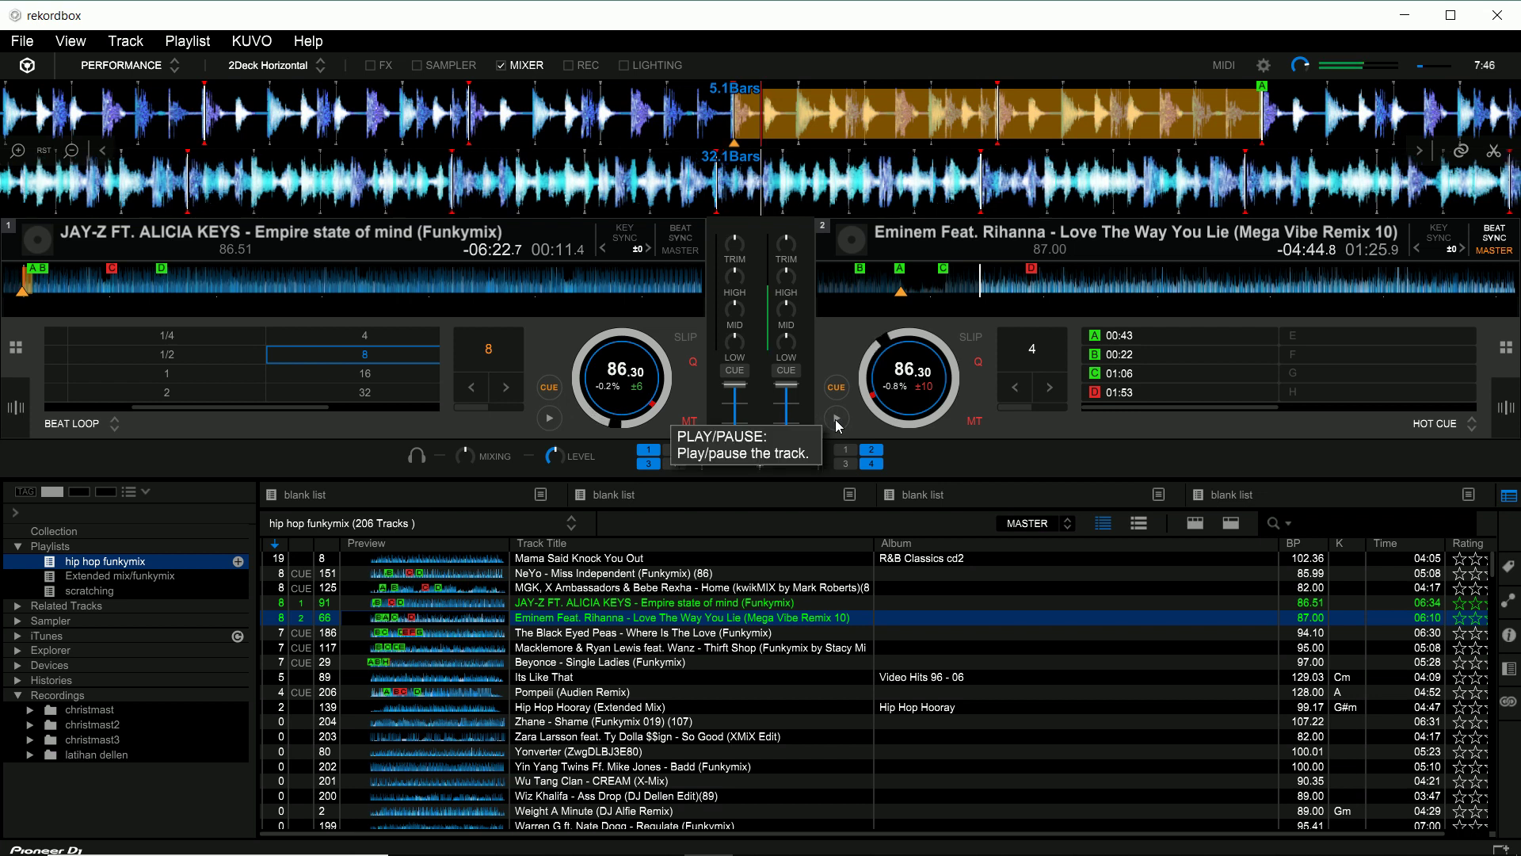
click(787, 339)
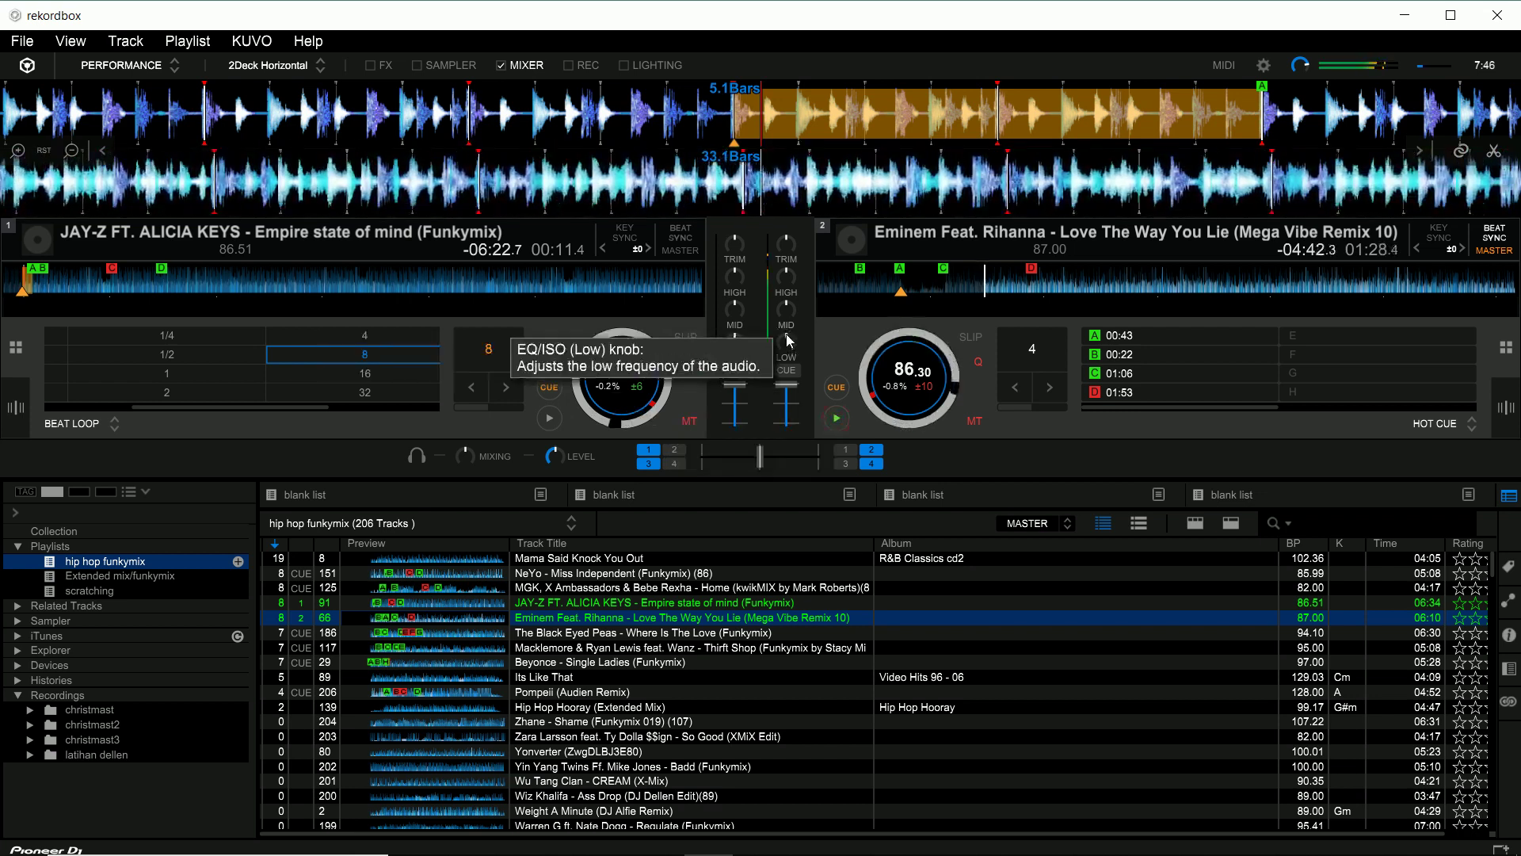
click(787, 341)
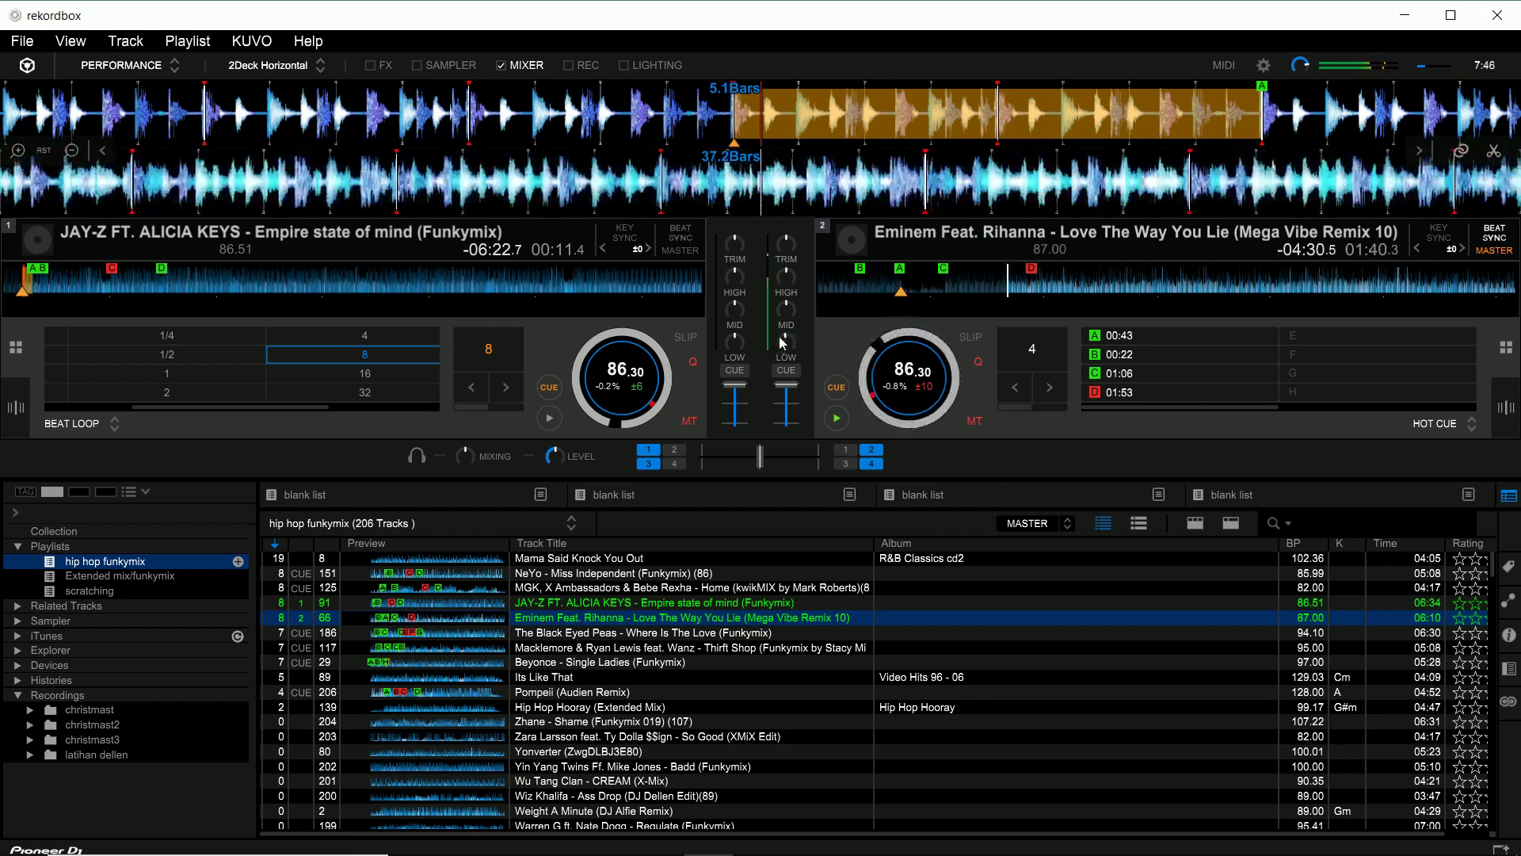
mouse_move(786, 386)
mouse_down()
mouse_move(780, 411)
mouse_move(786, 385)
mouse_up()
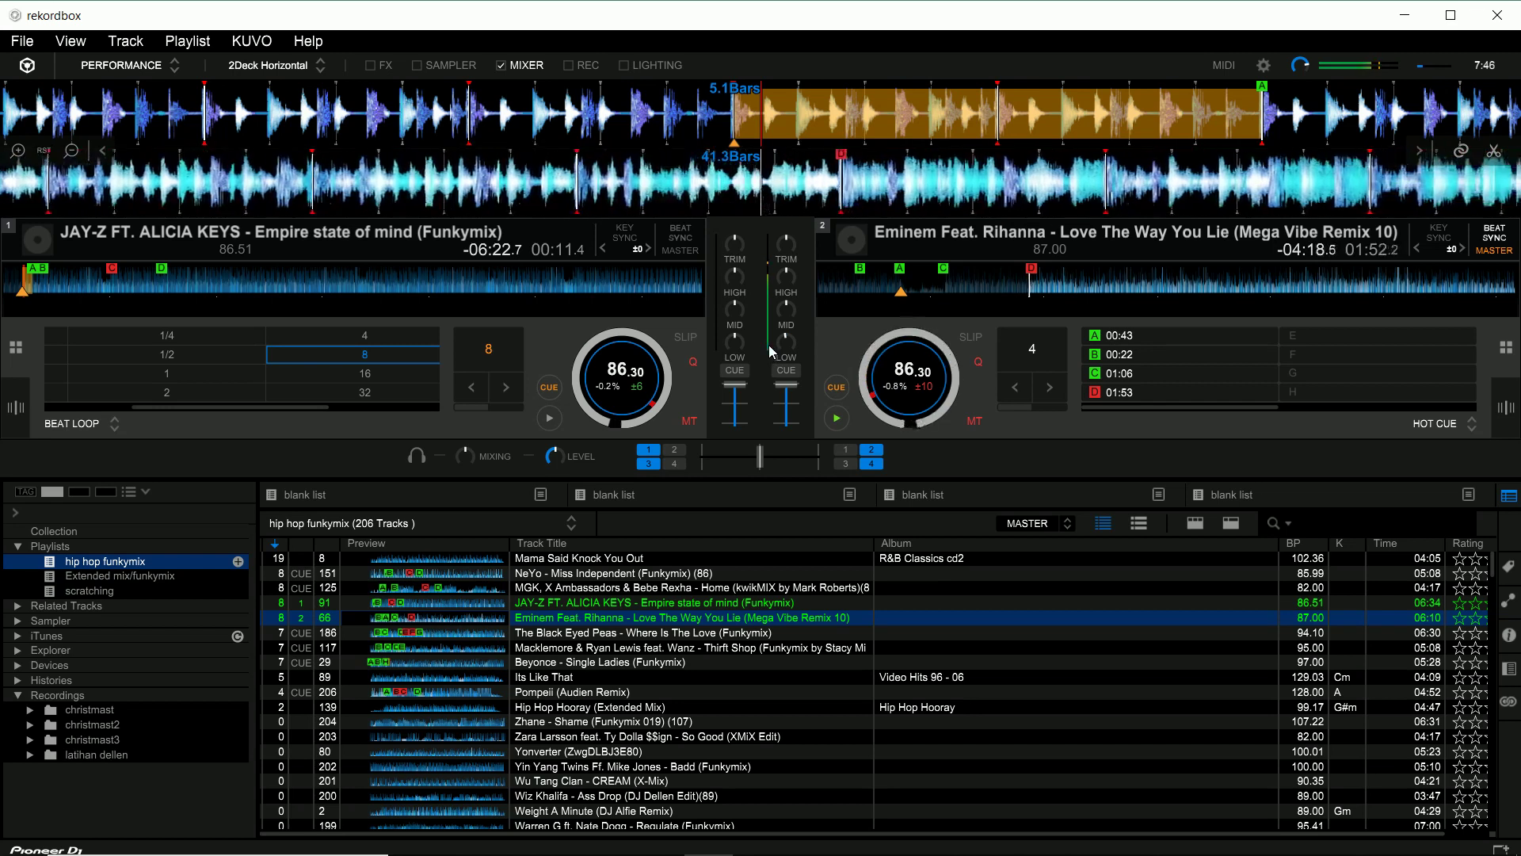
click(837, 417)
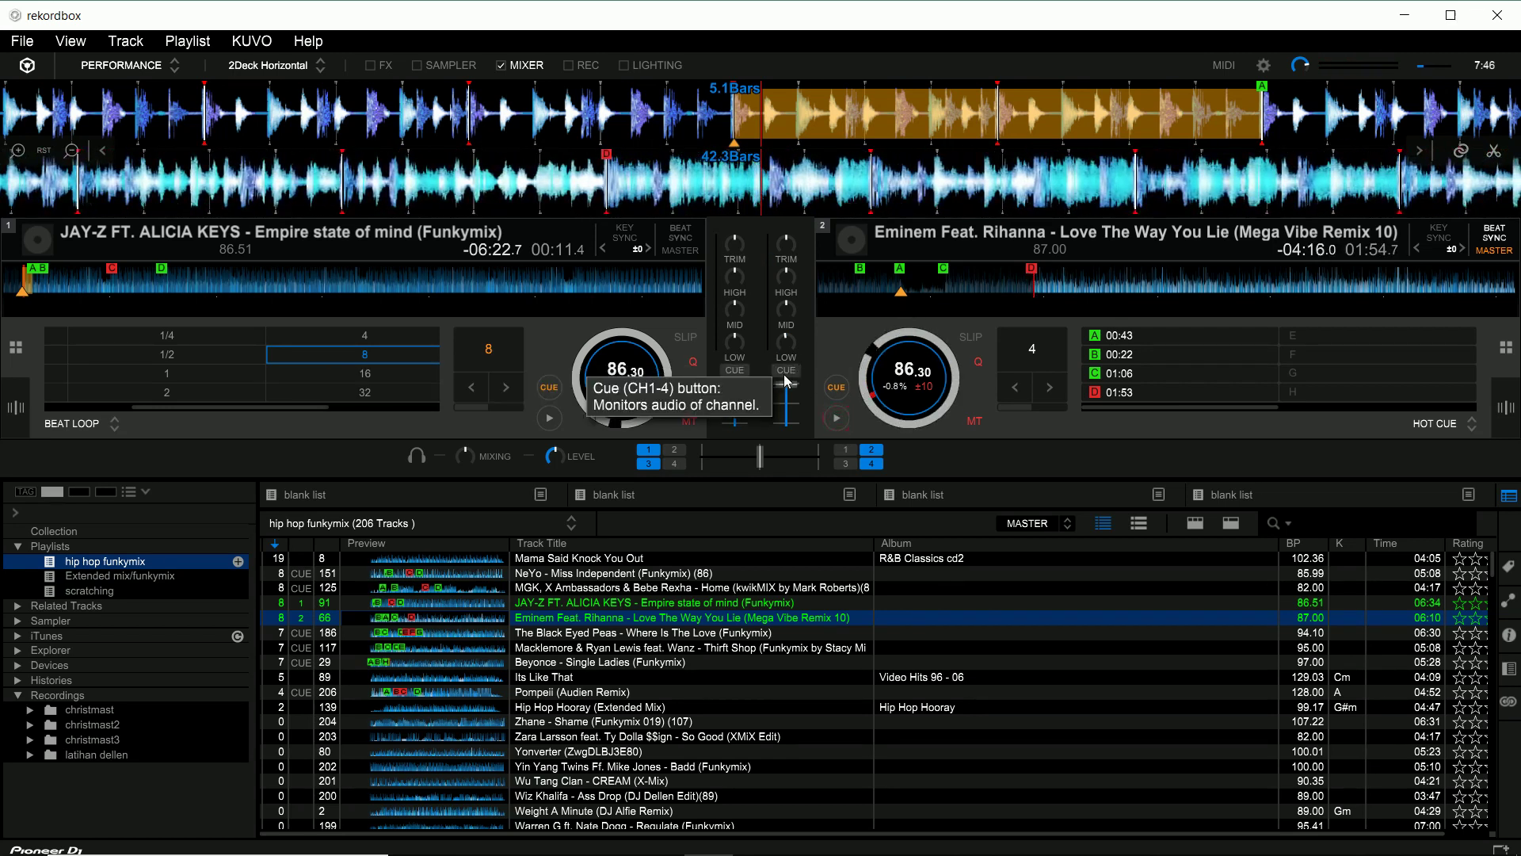
Step: Turn on channel 2's cue monitoring, play deck 2, and move the crossfader fully to the deck 2 side
click(789, 371)
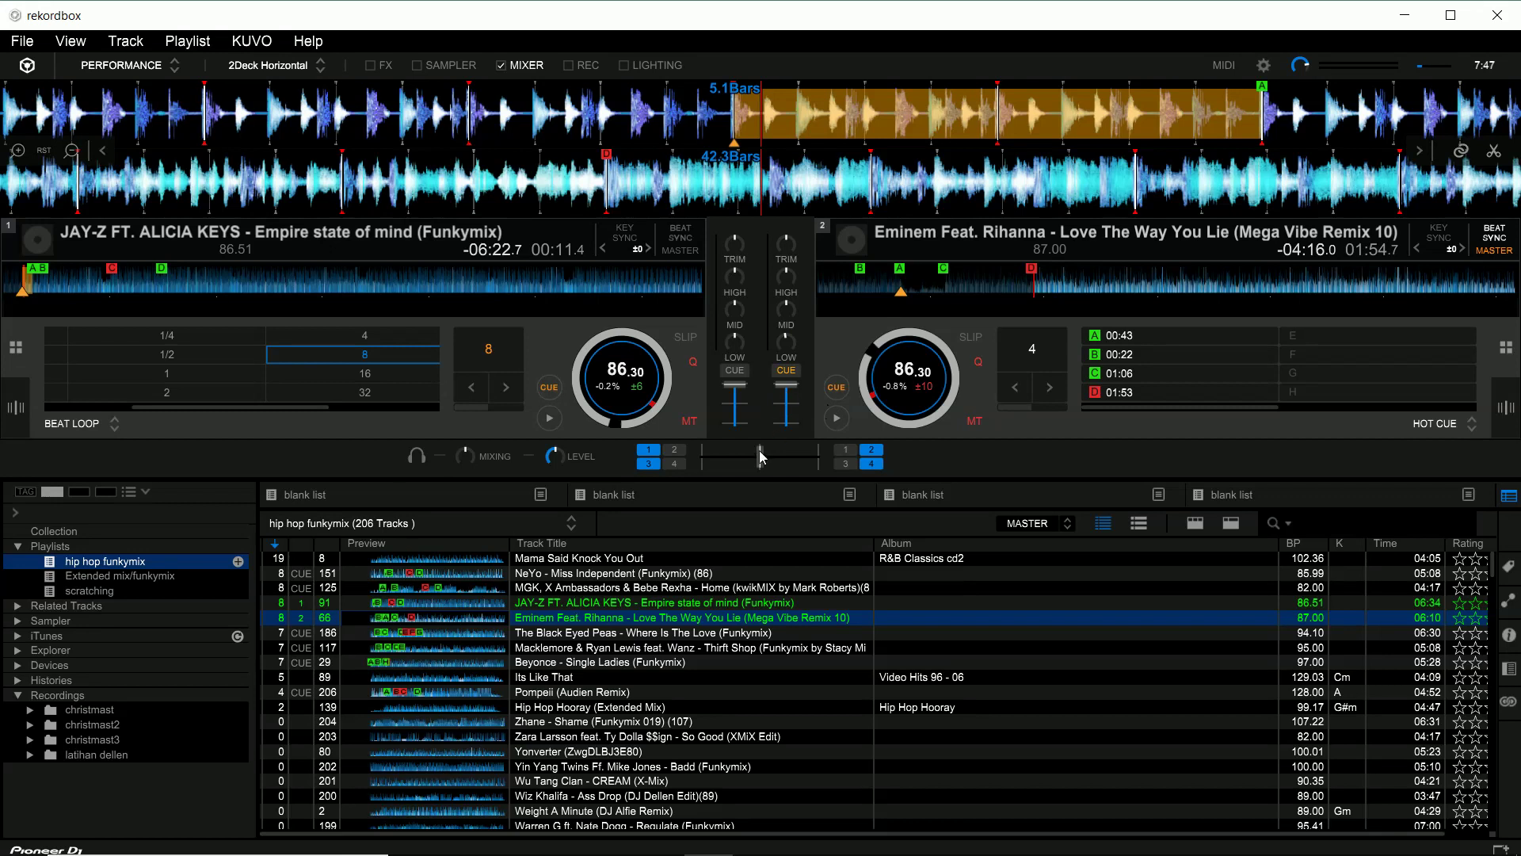
mouse_move(762, 468)
mouse_down()
mouse_move(802, 469)
mouse_move(707, 470)
mouse_move(808, 471)
mouse_move(763, 474)
mouse_up()
click(837, 420)
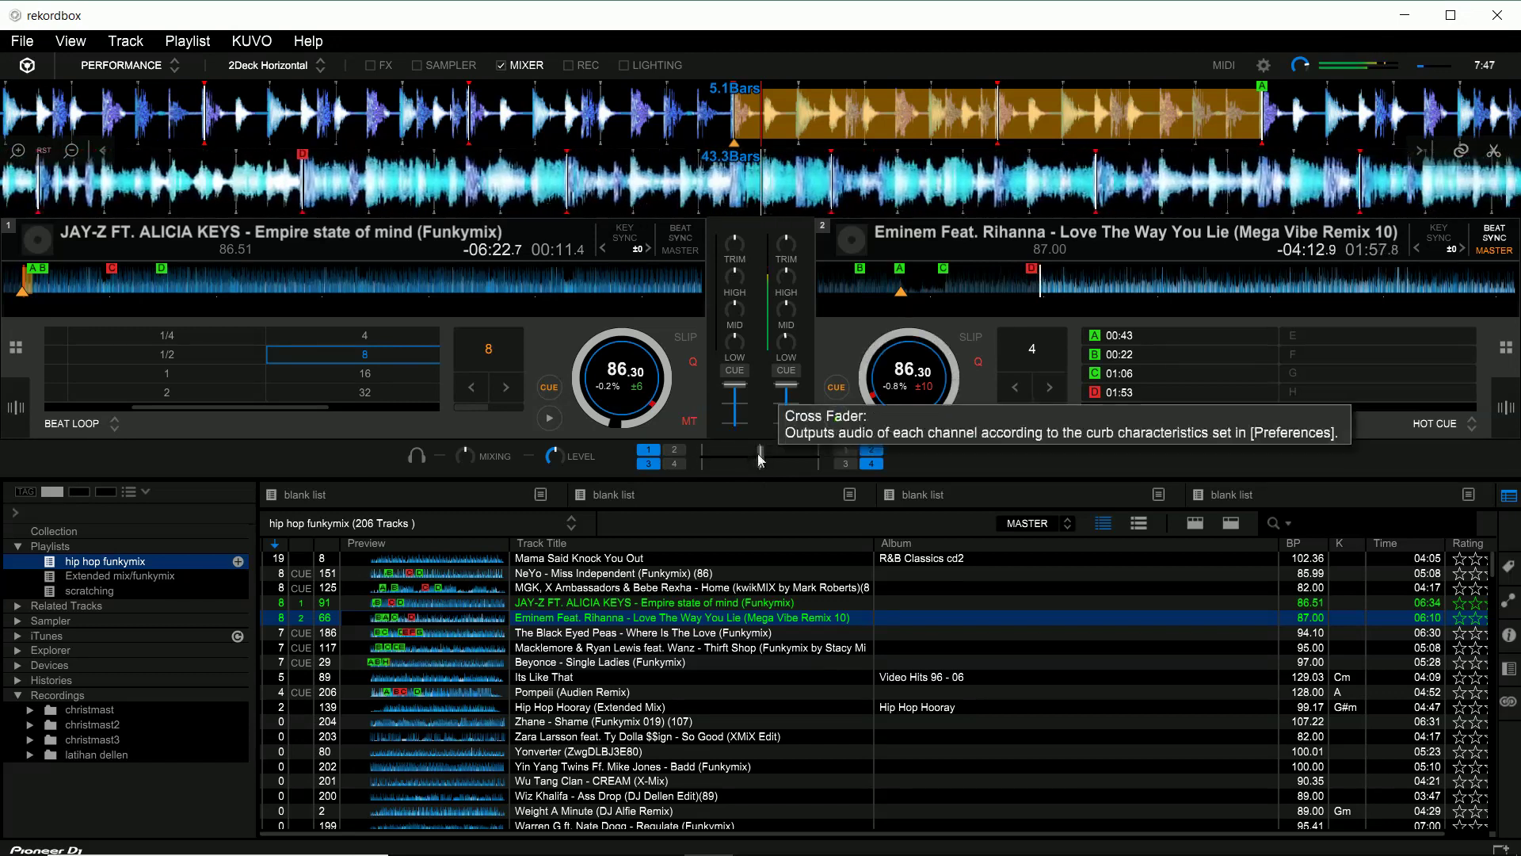
drag(778, 465, 817, 458)
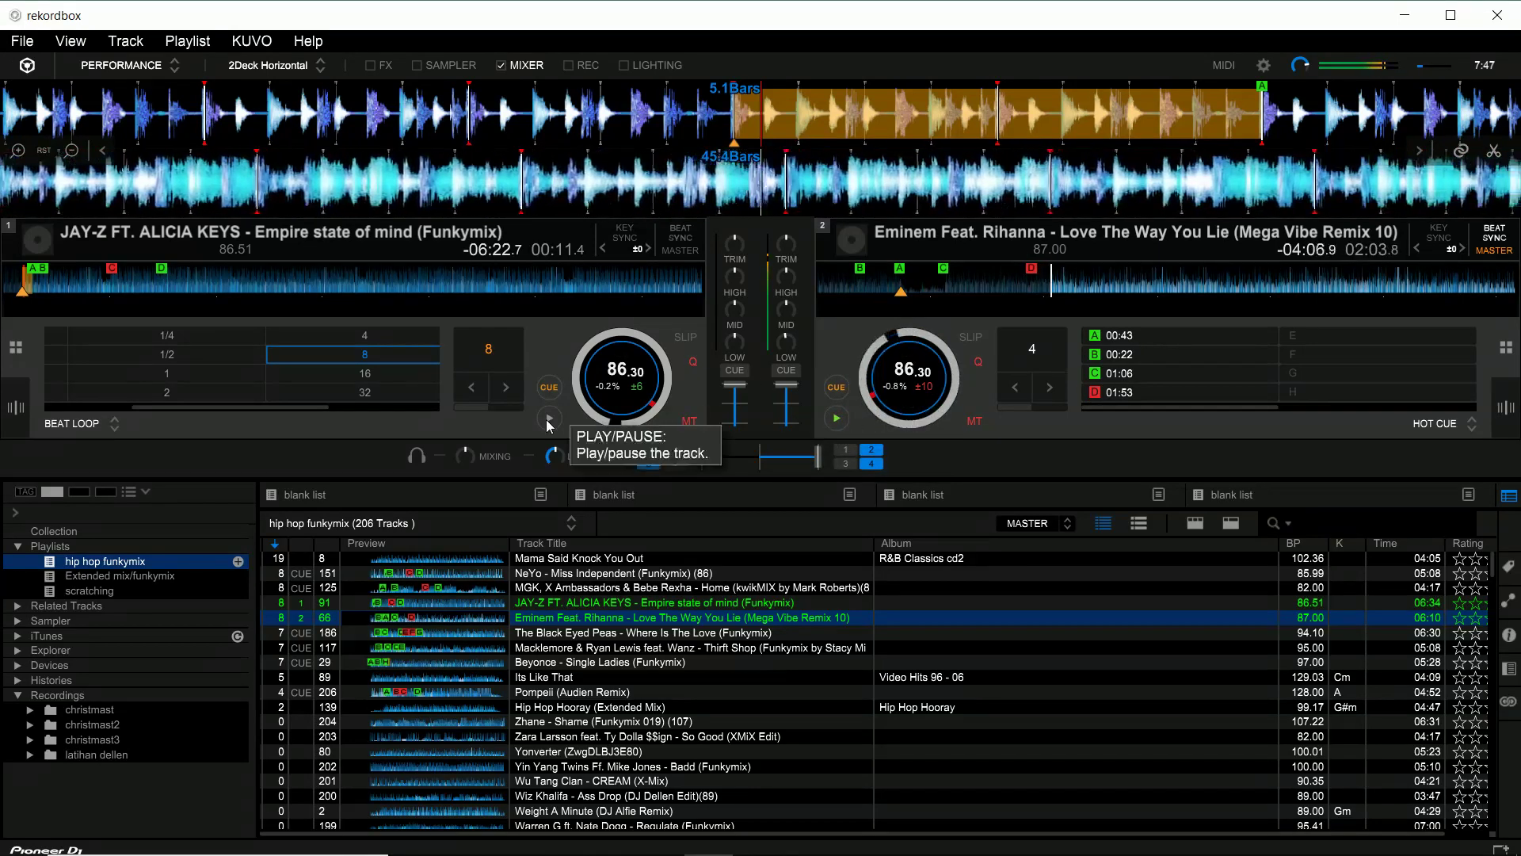
Step: Play deck 1 alongside deck 2, sweep the crossfader to the deck 1 side and back to centre, and pause both decks
click(549, 419)
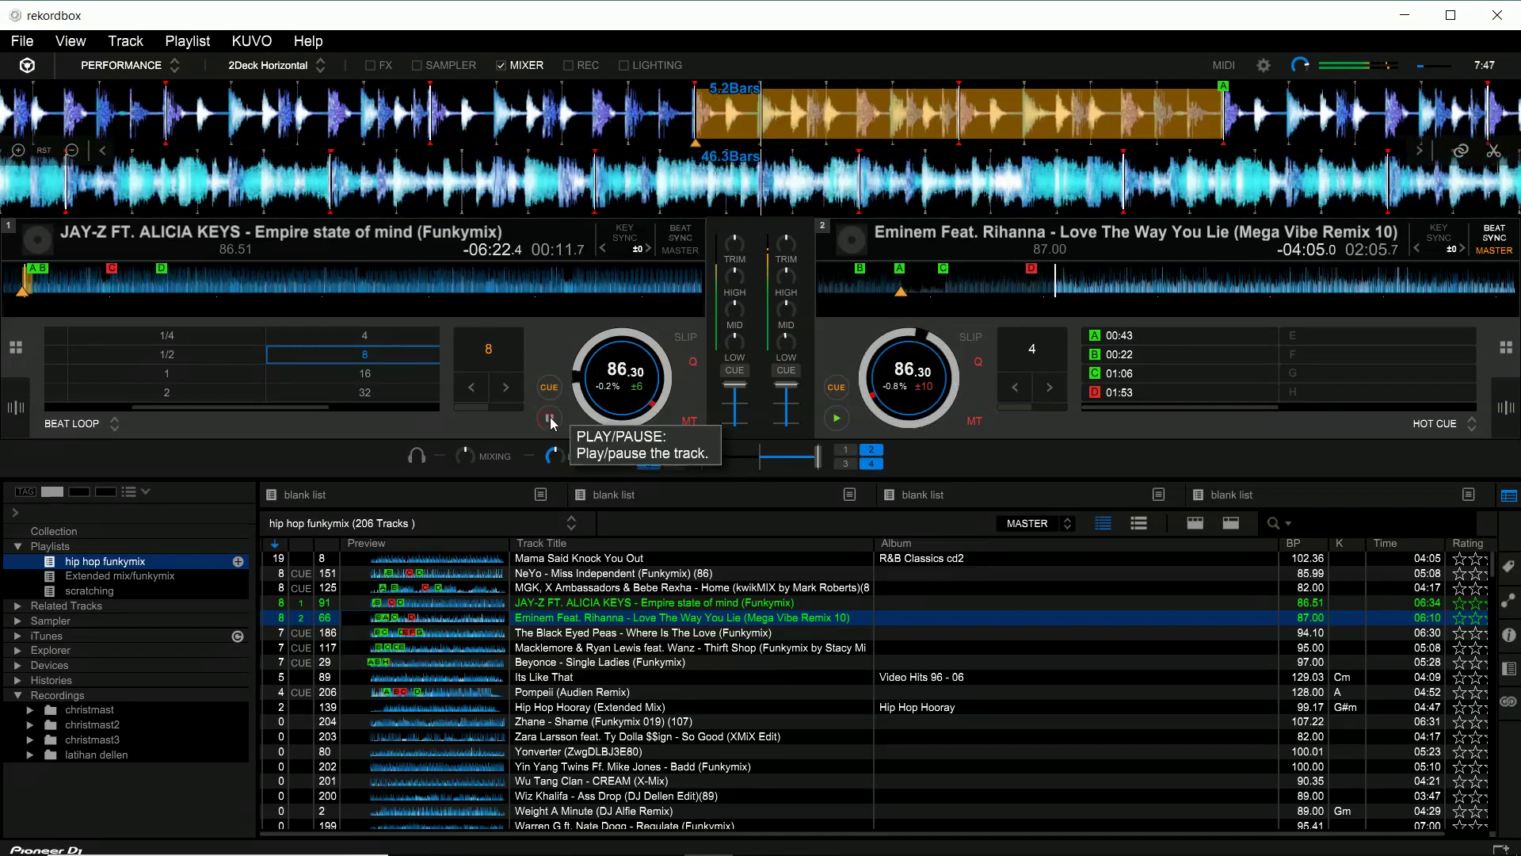
drag(817, 458, 690, 462)
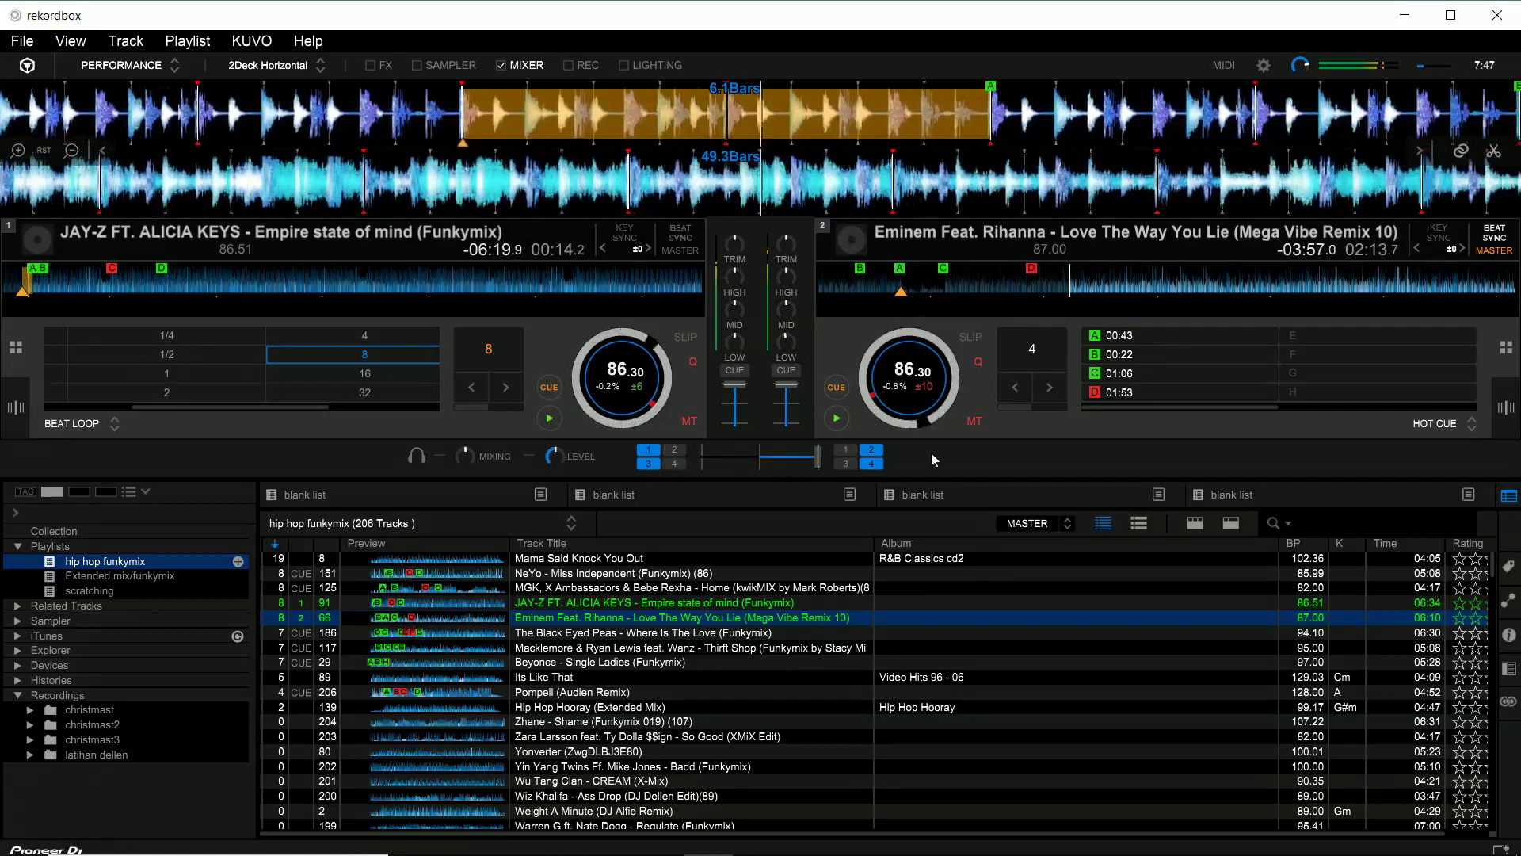
drag(681, 465, 766, 473)
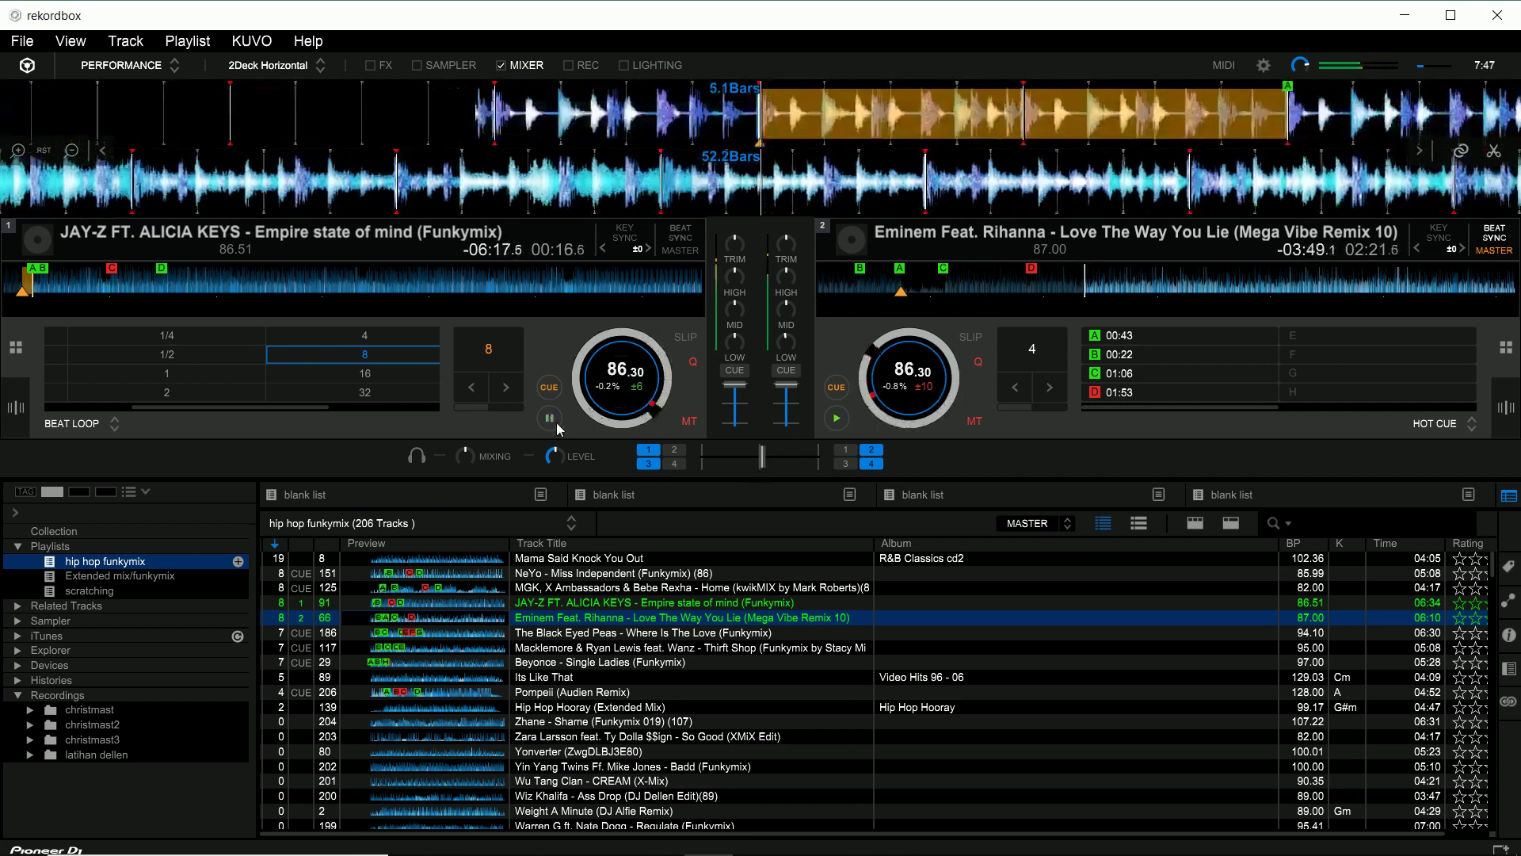
click(550, 419)
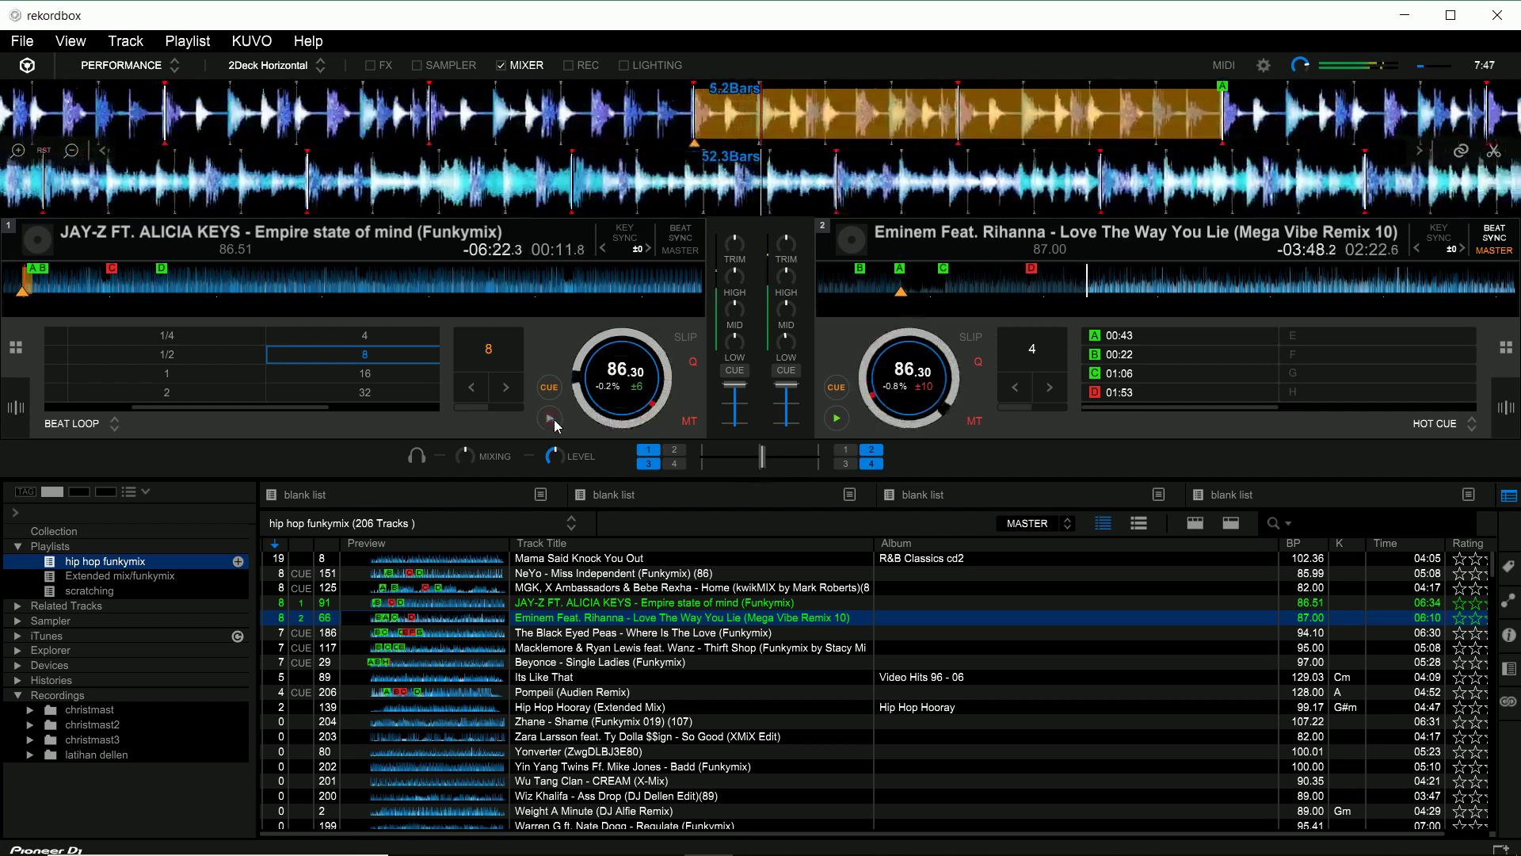
click(837, 420)
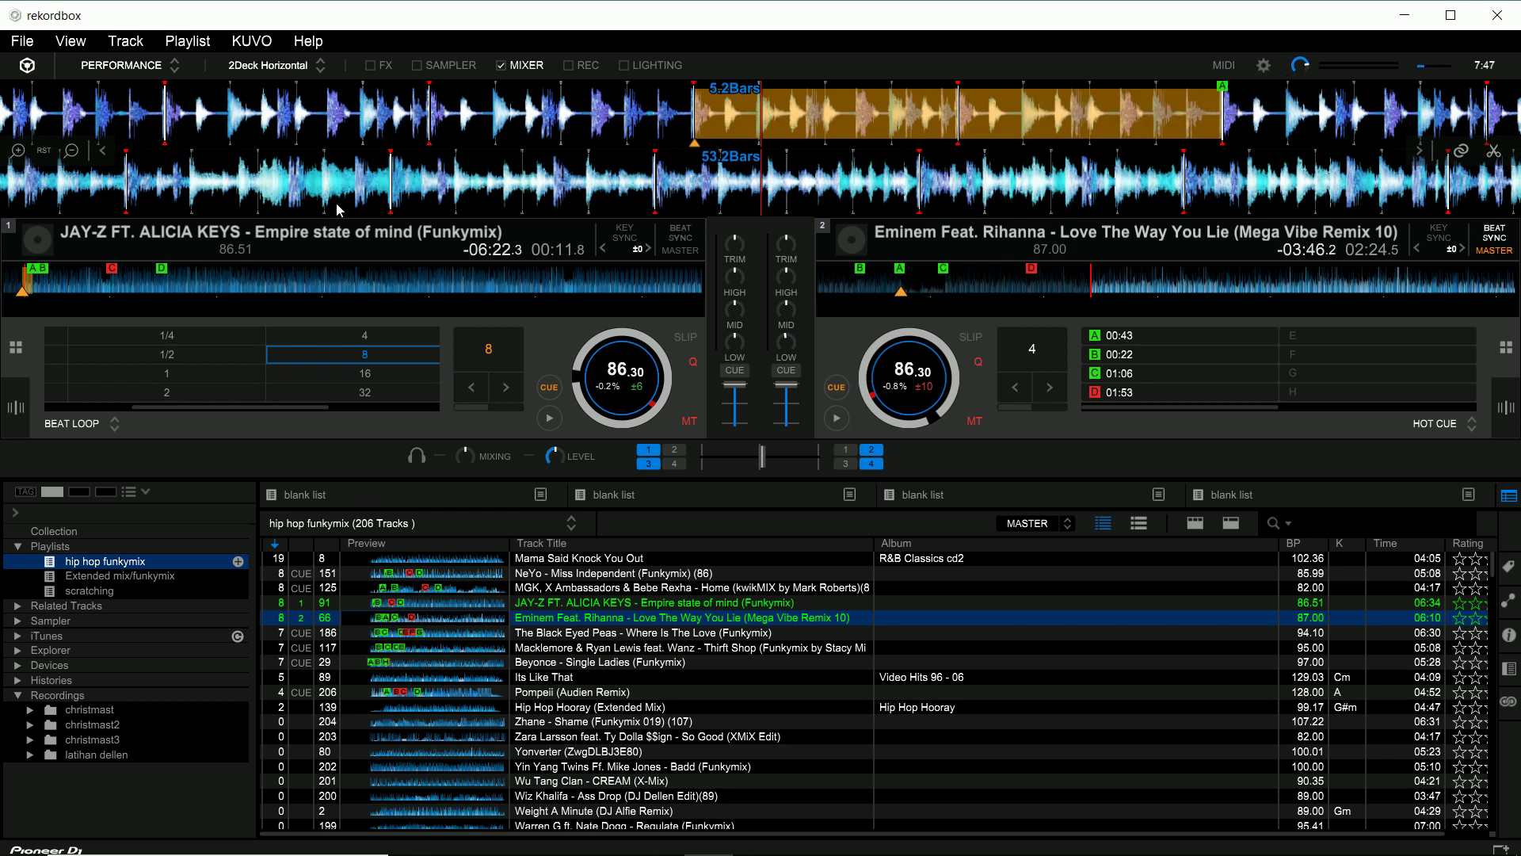
Step: Briefly show the recording controls, and hide them together with the mixer
click(568, 65)
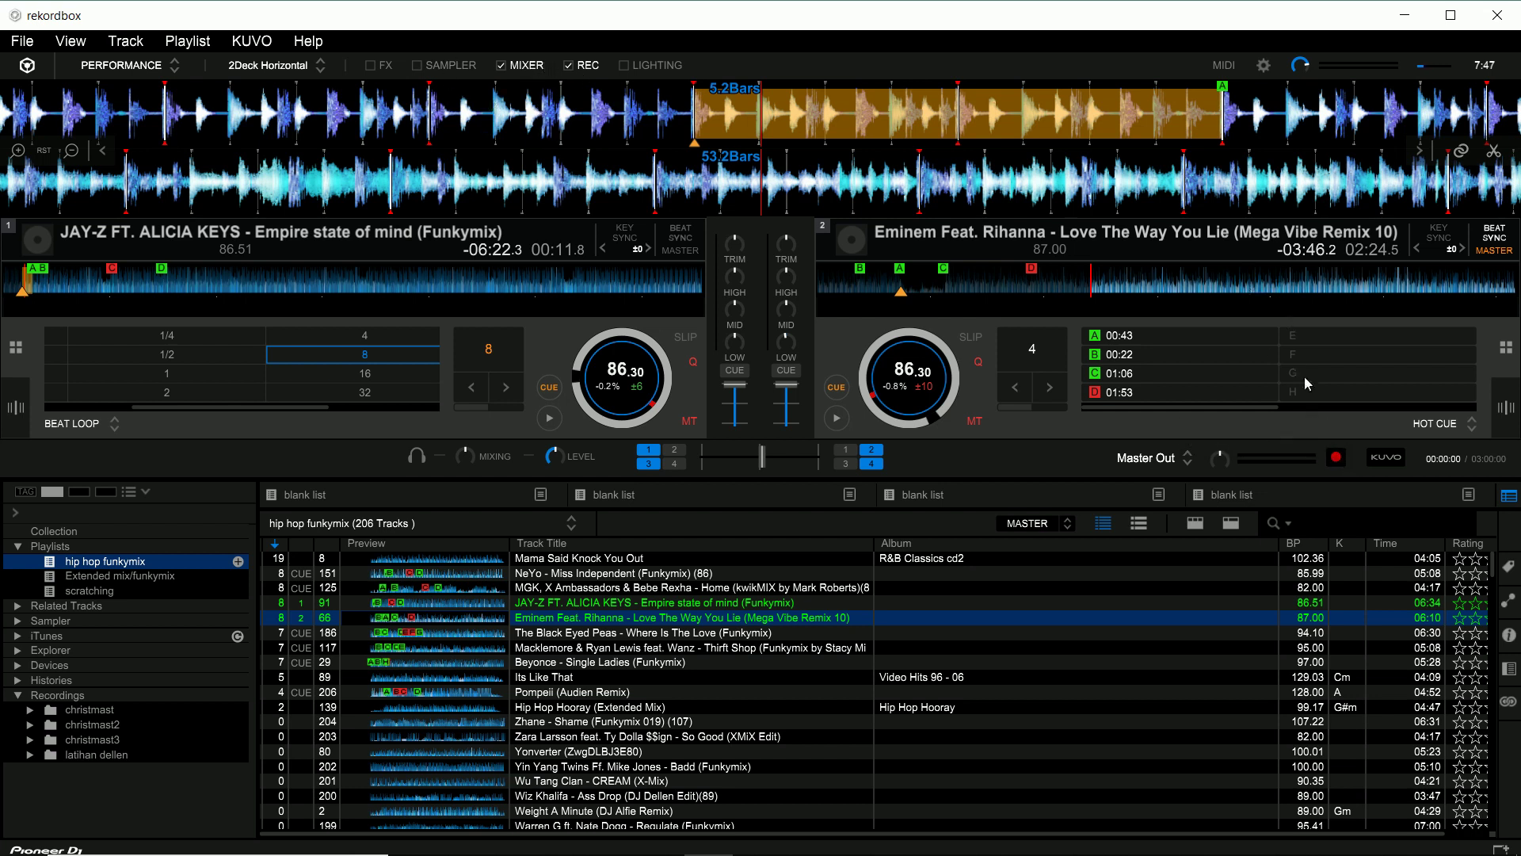
click(569, 67)
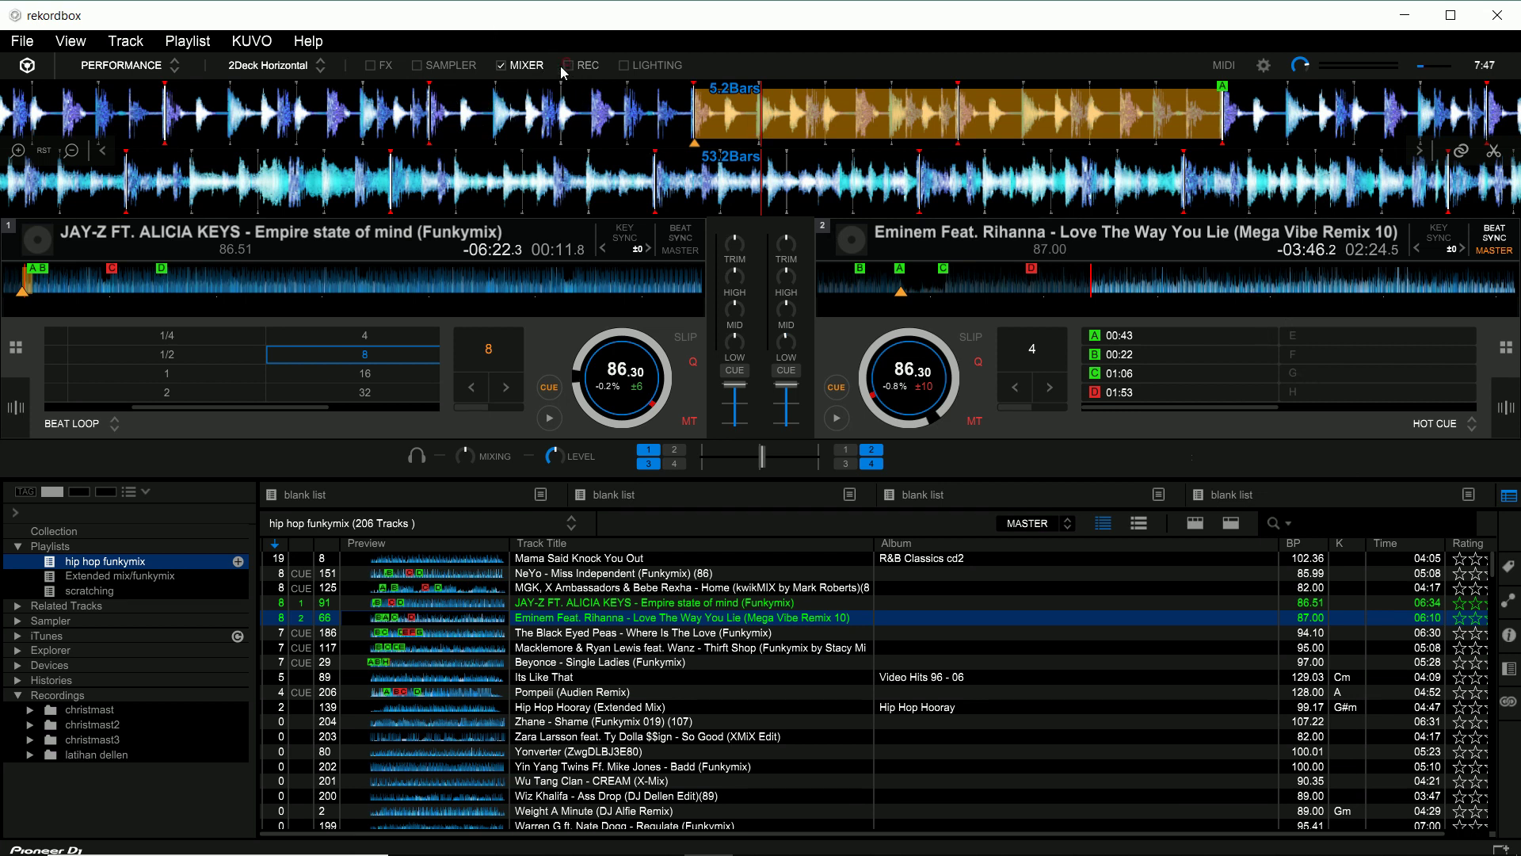
click(502, 66)
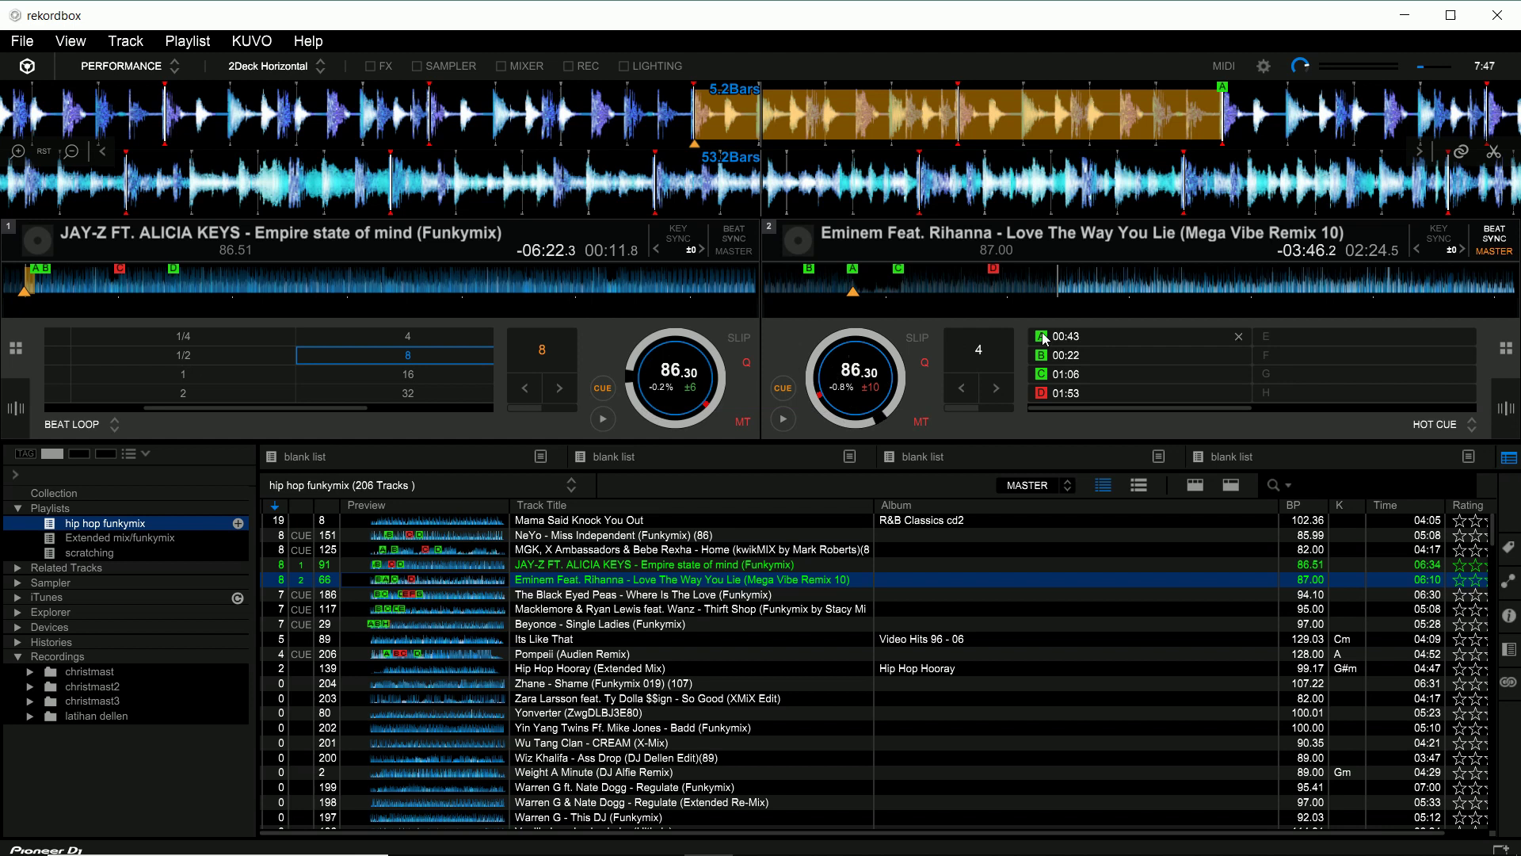
Step: Start deck 2 from hot cue A twice, and return it to its stored cue point
click(1067, 336)
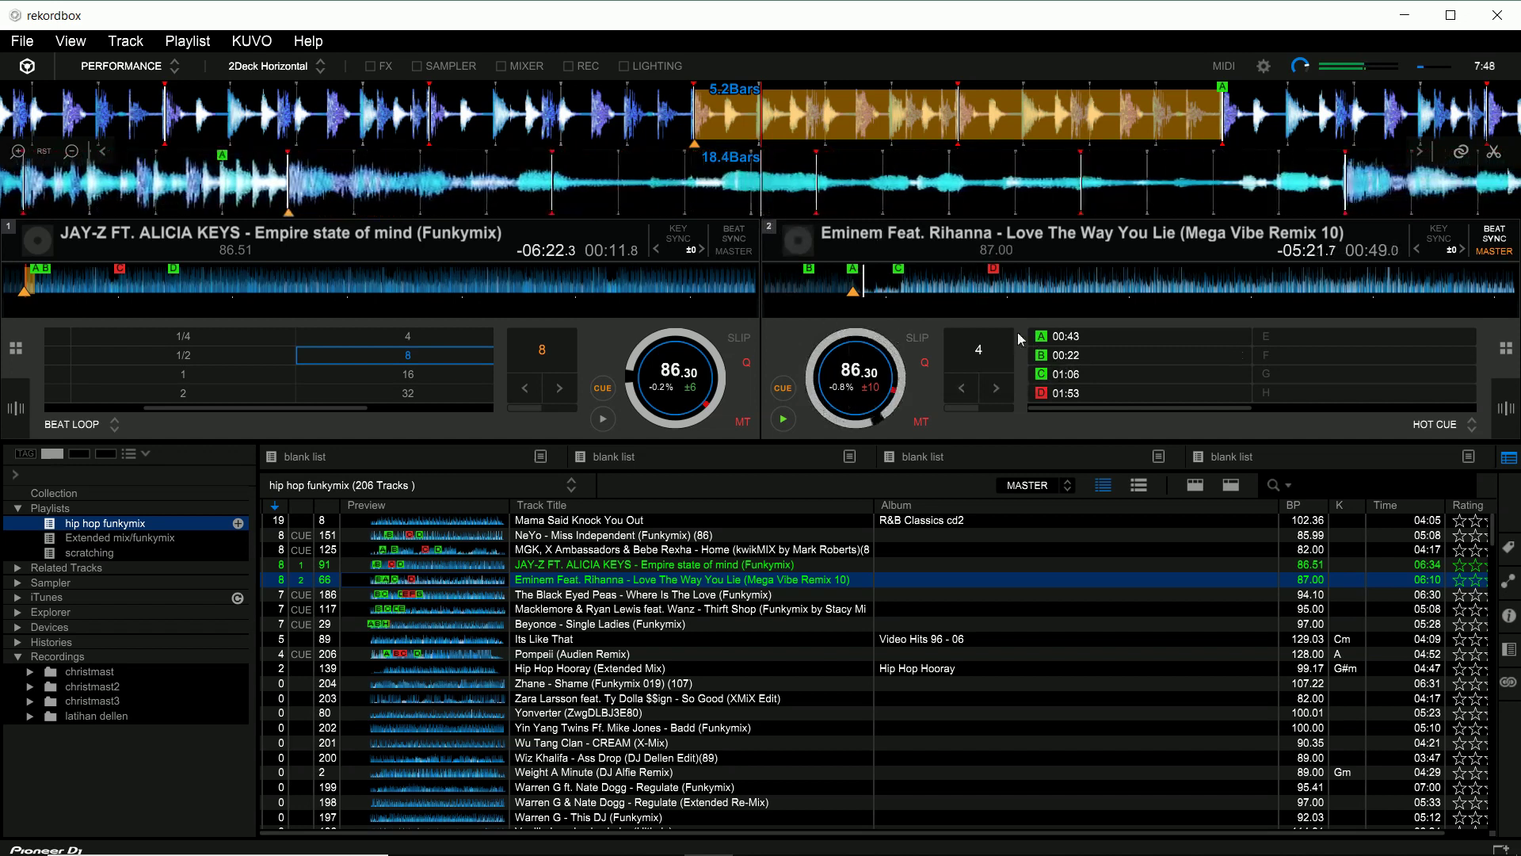
click(1052, 335)
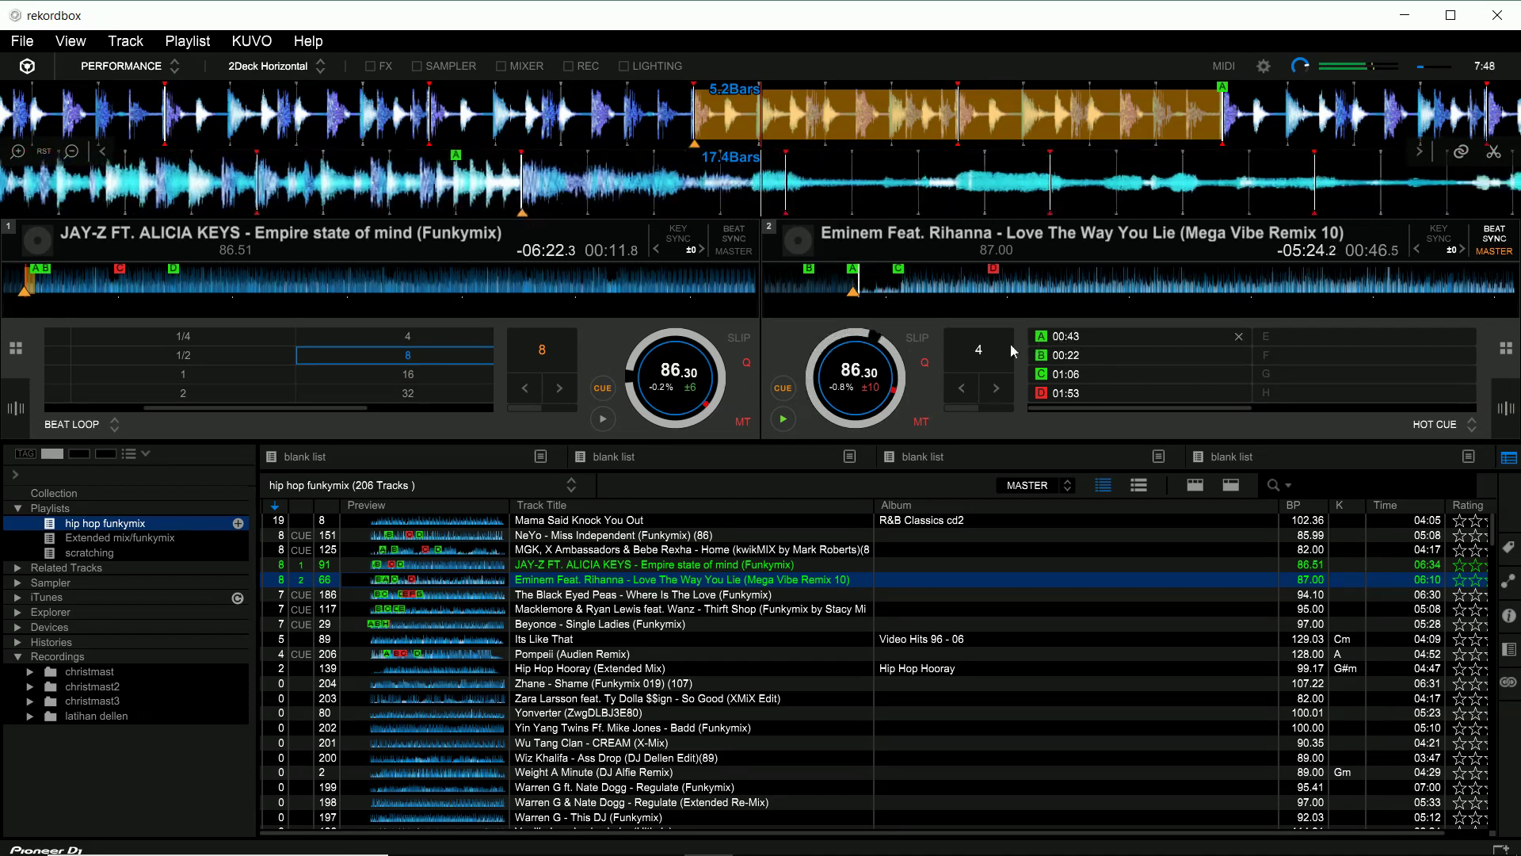
click(781, 388)
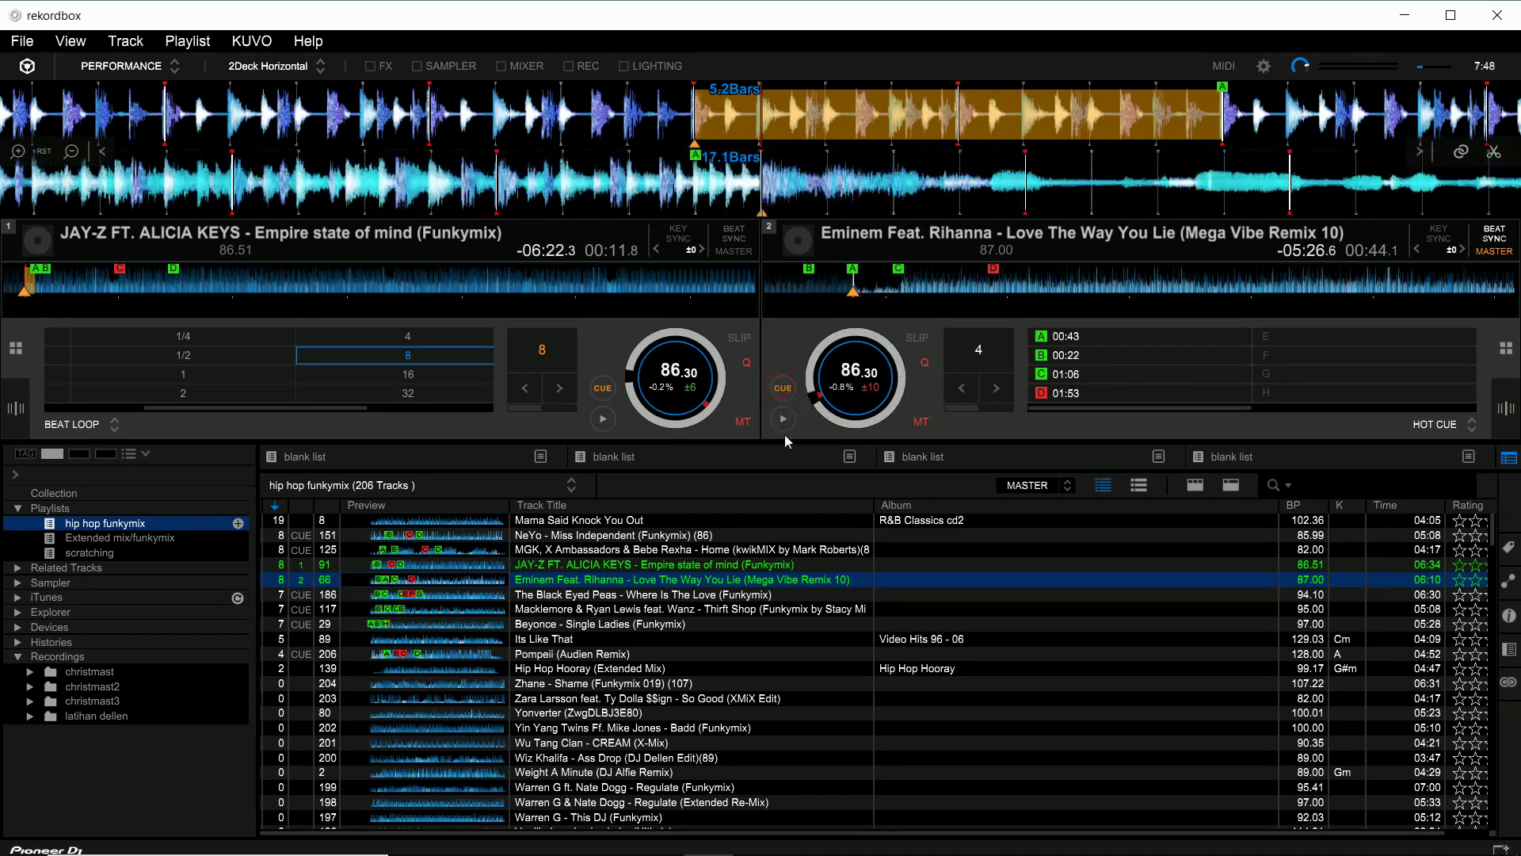
Step: Briefly play and pause deck 2, and scrub its enlarged waveform back and forth just past hot cue A
click(784, 419)
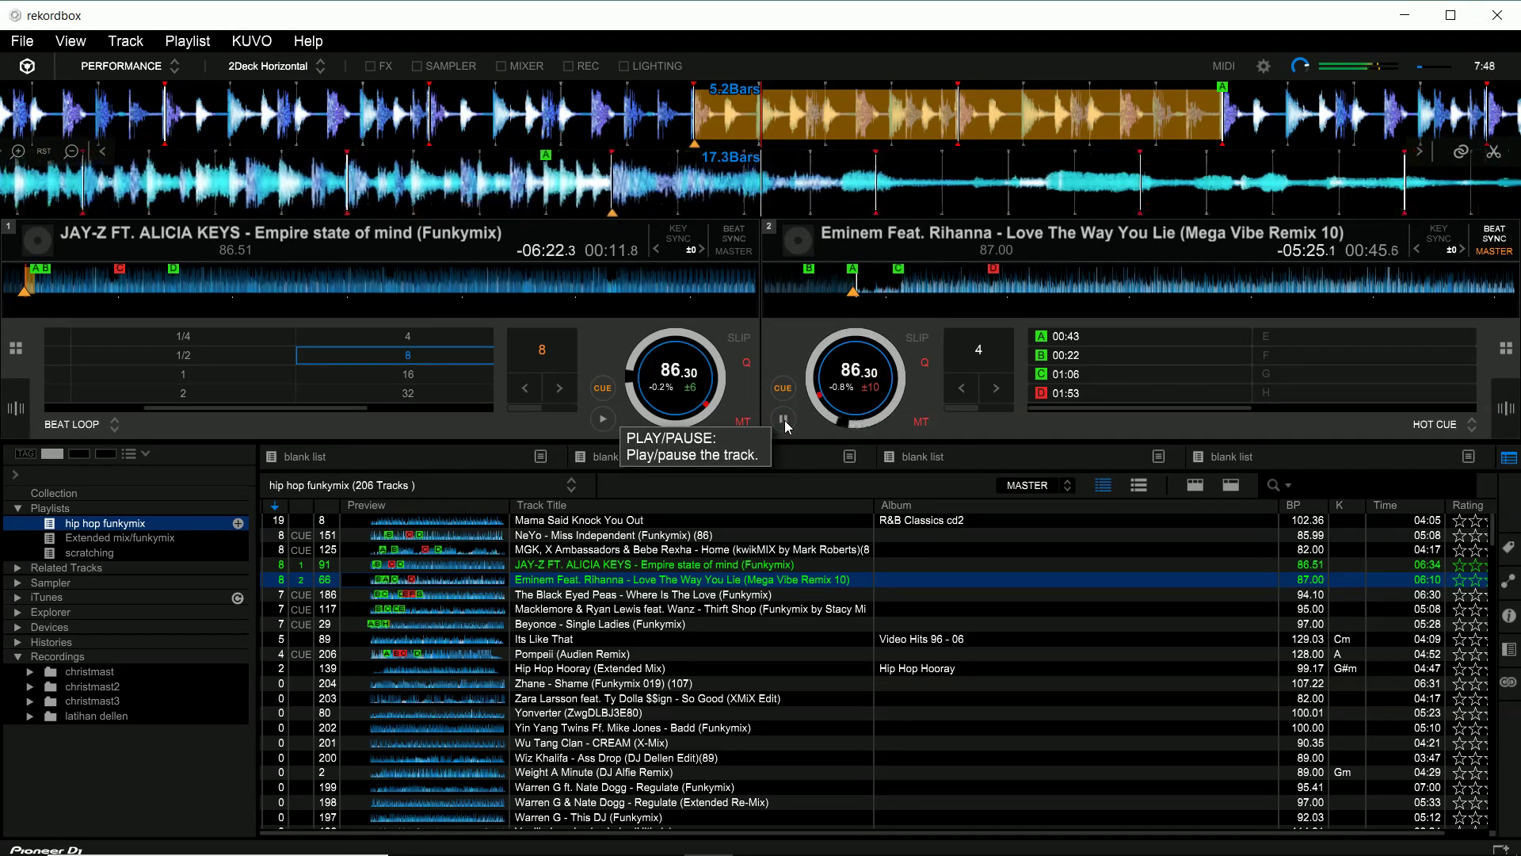
click(783, 419)
drag(626, 194, 795, 206)
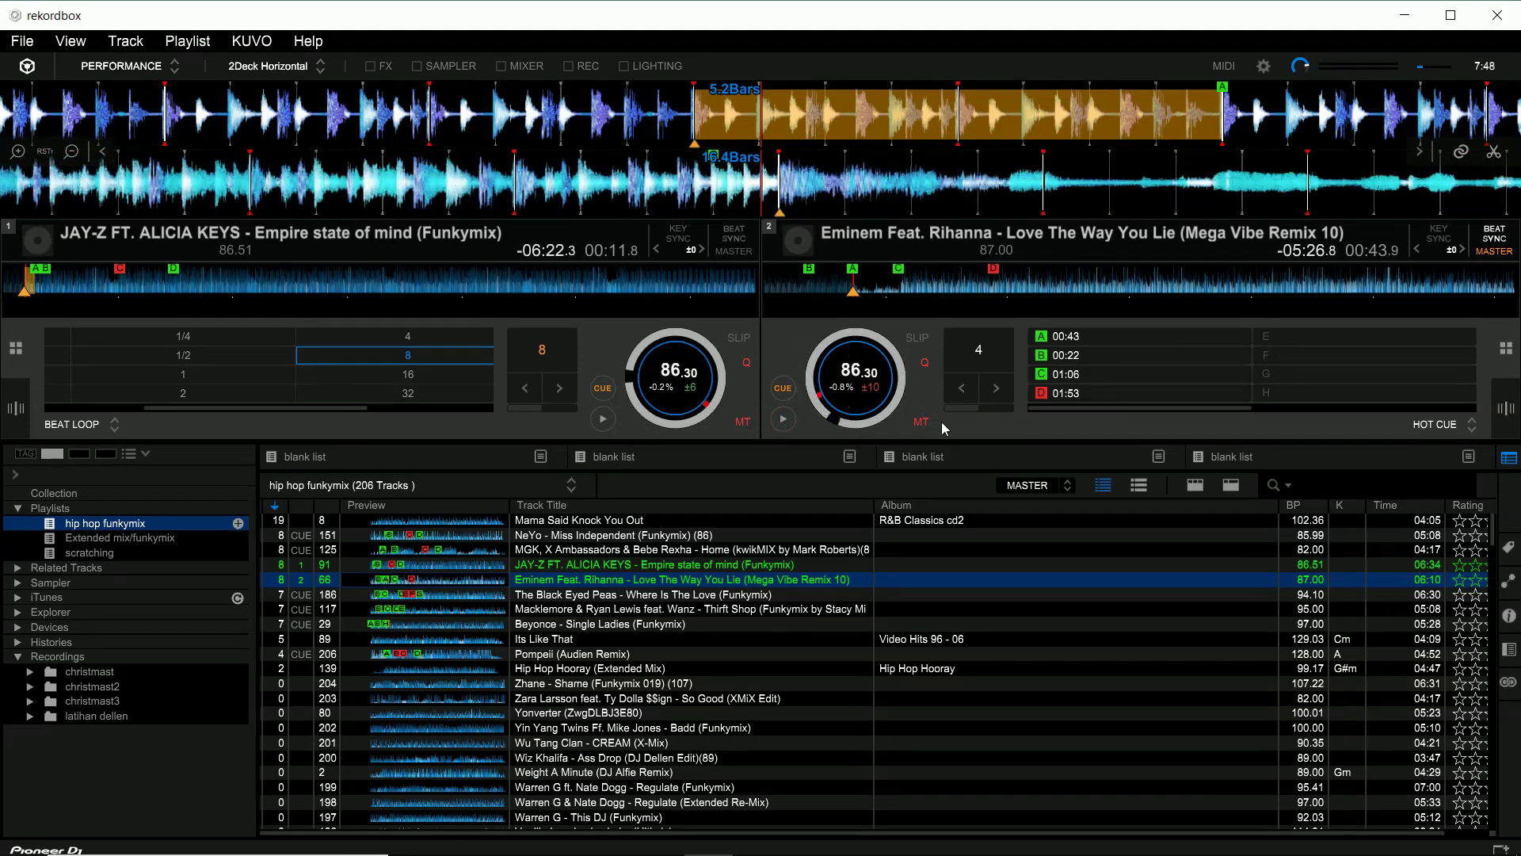
click(822, 185)
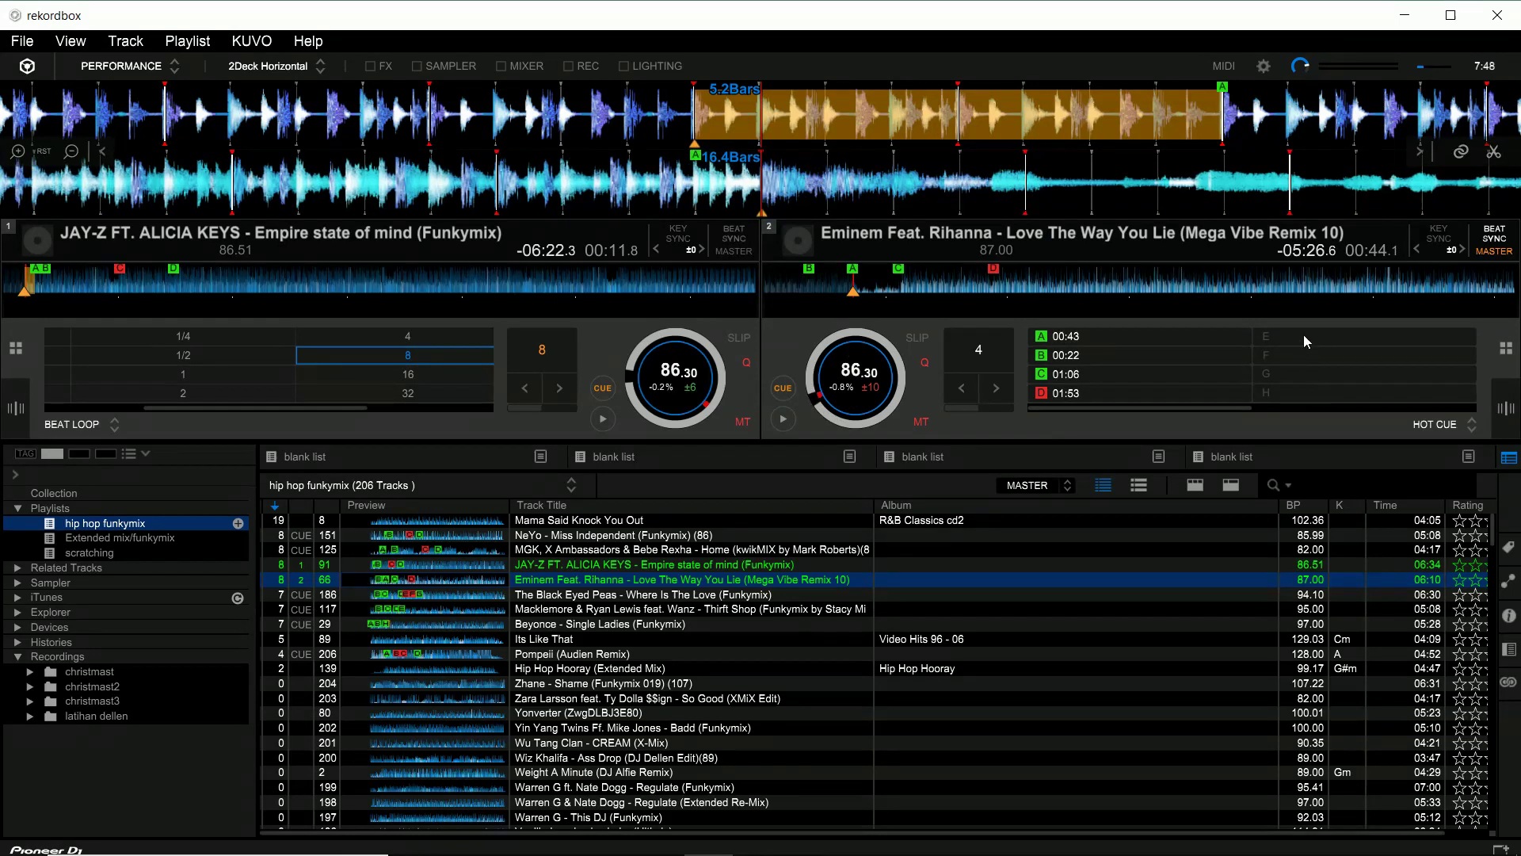
drag(792, 182, 1018, 145)
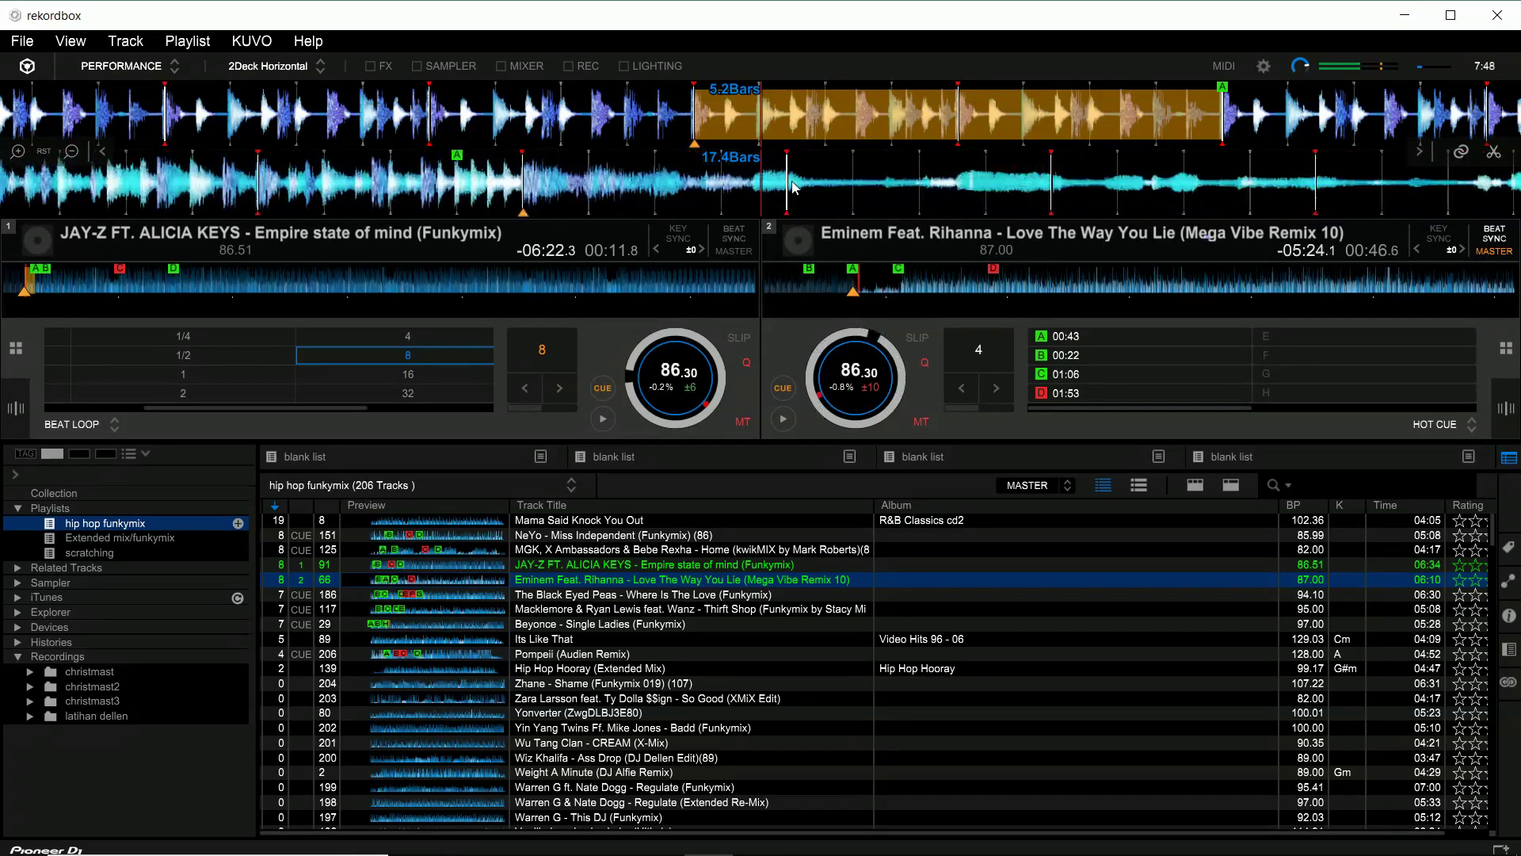
key(5)
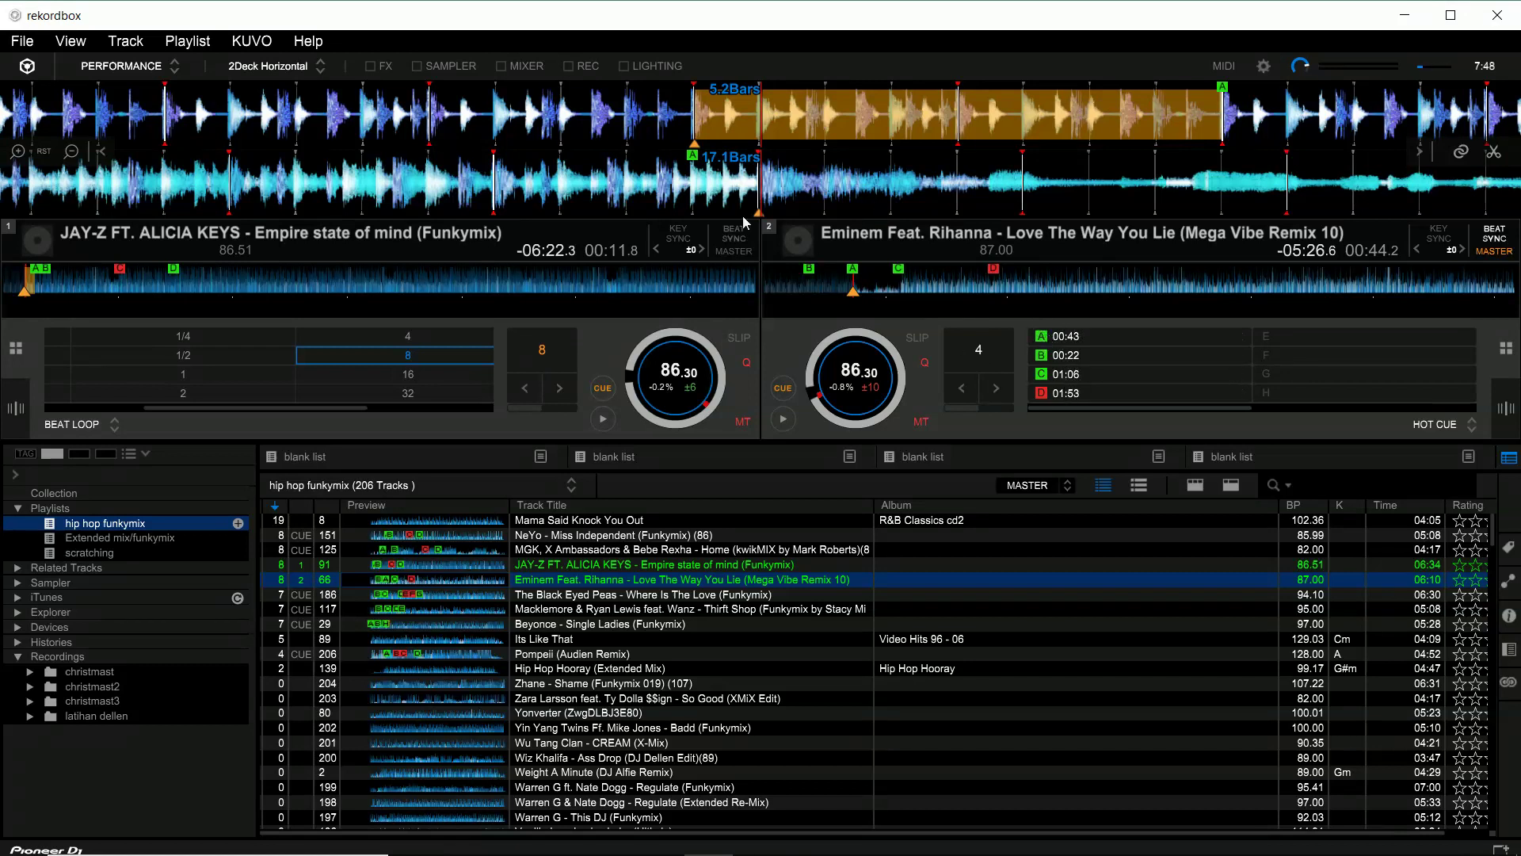
Step: Set deck 2's cue point at 00:48.3, play onward from near it, and return the deck to that cue point
drag(980, 187, 630, 189)
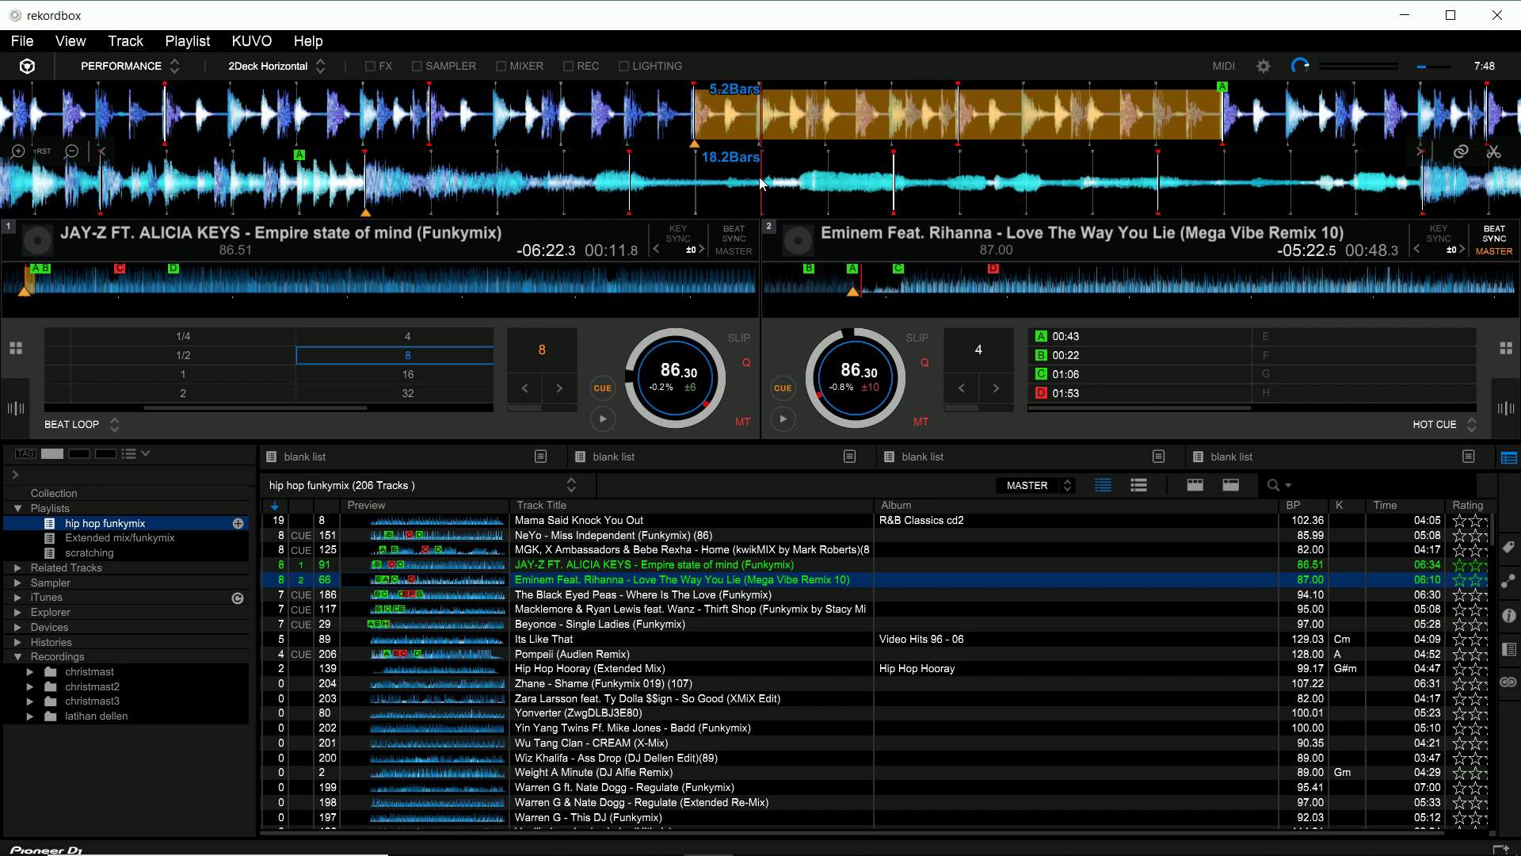
click(782, 390)
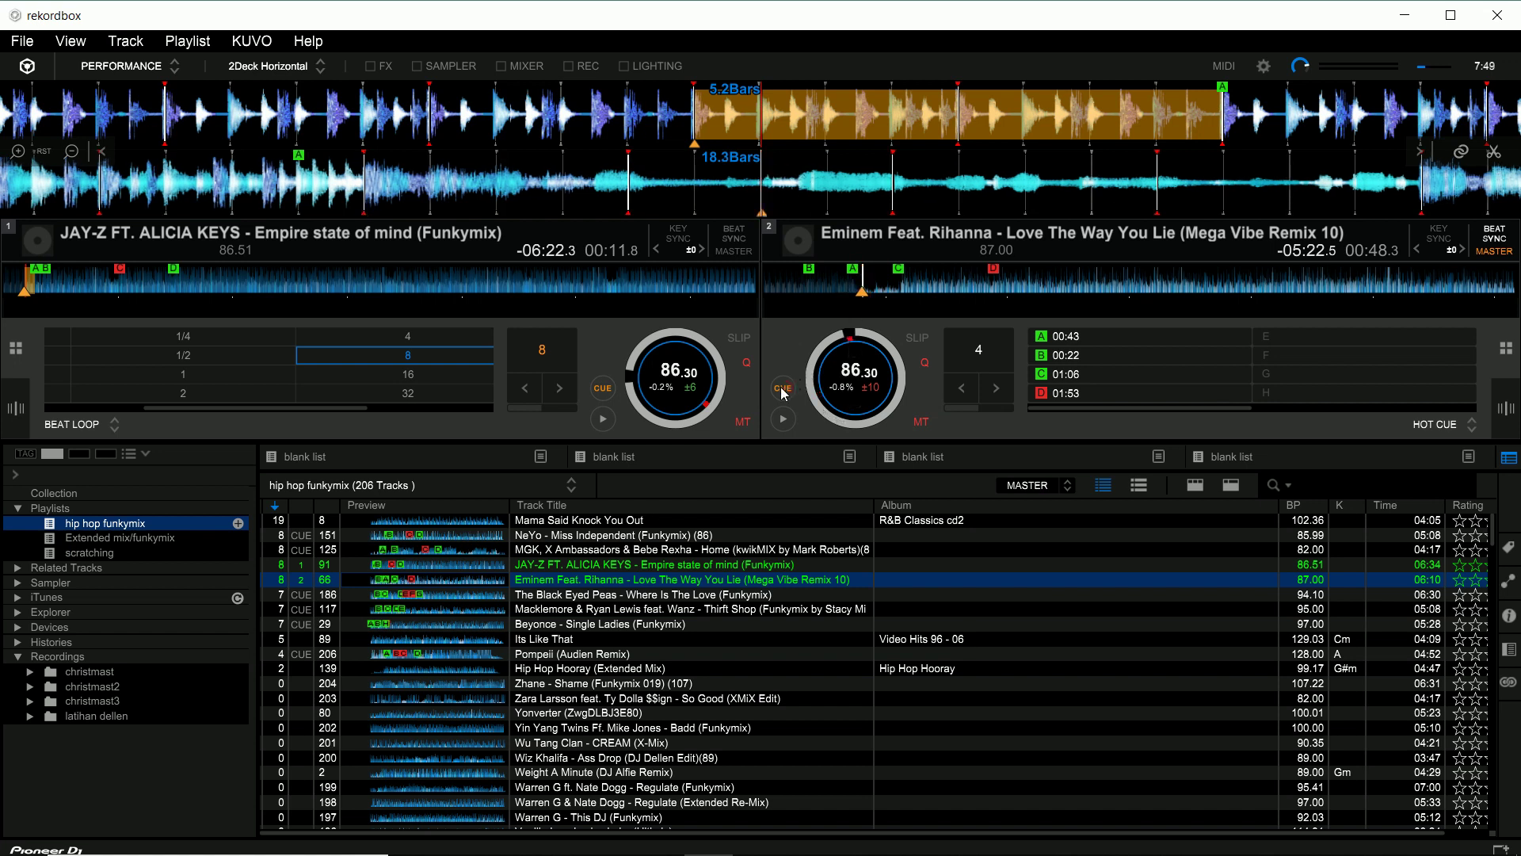
drag(788, 200, 798, 207)
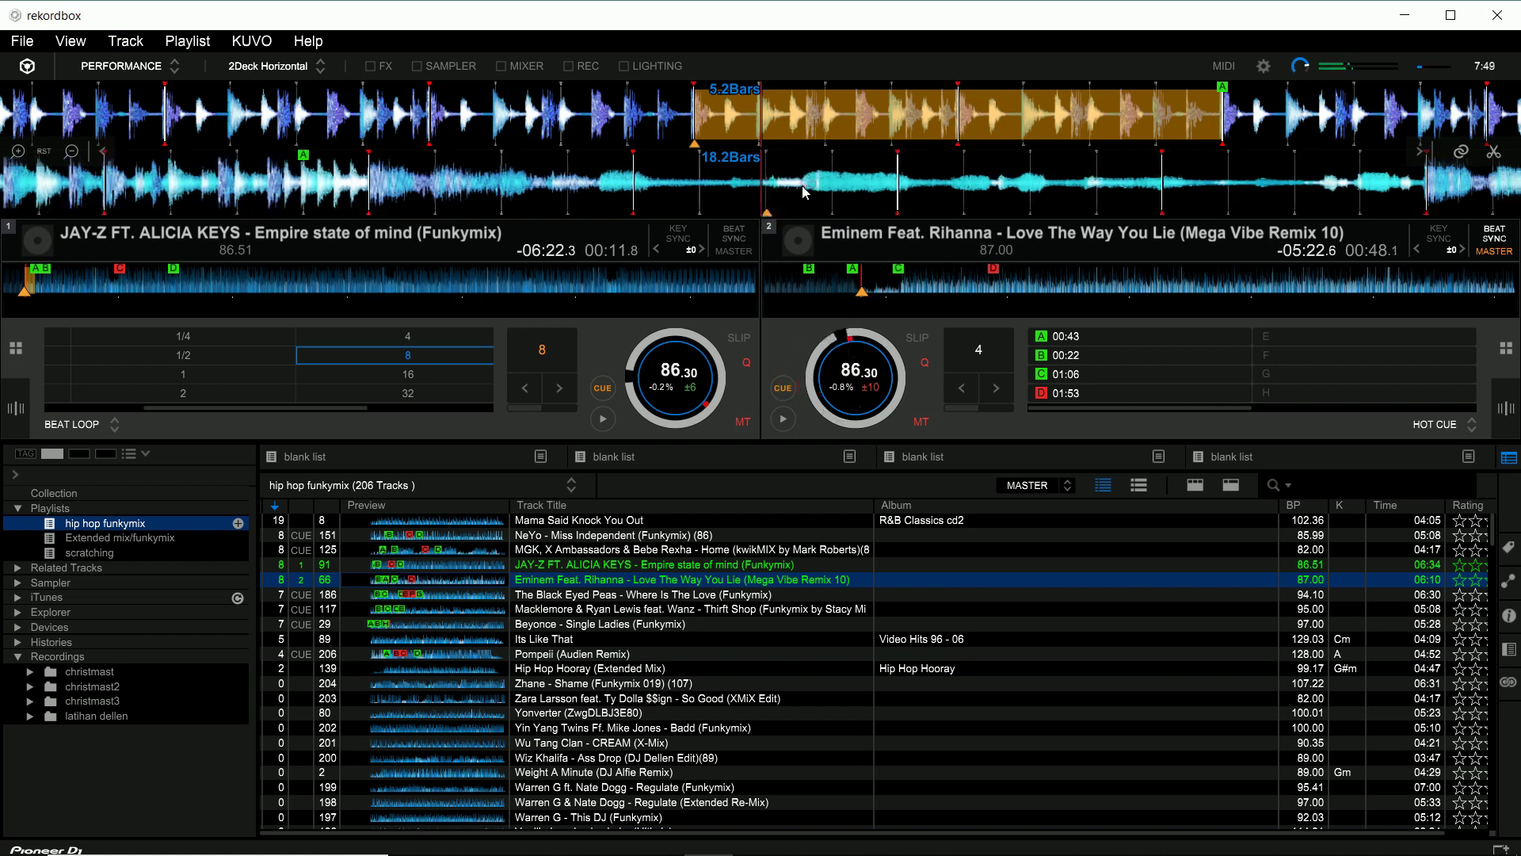
click(783, 419)
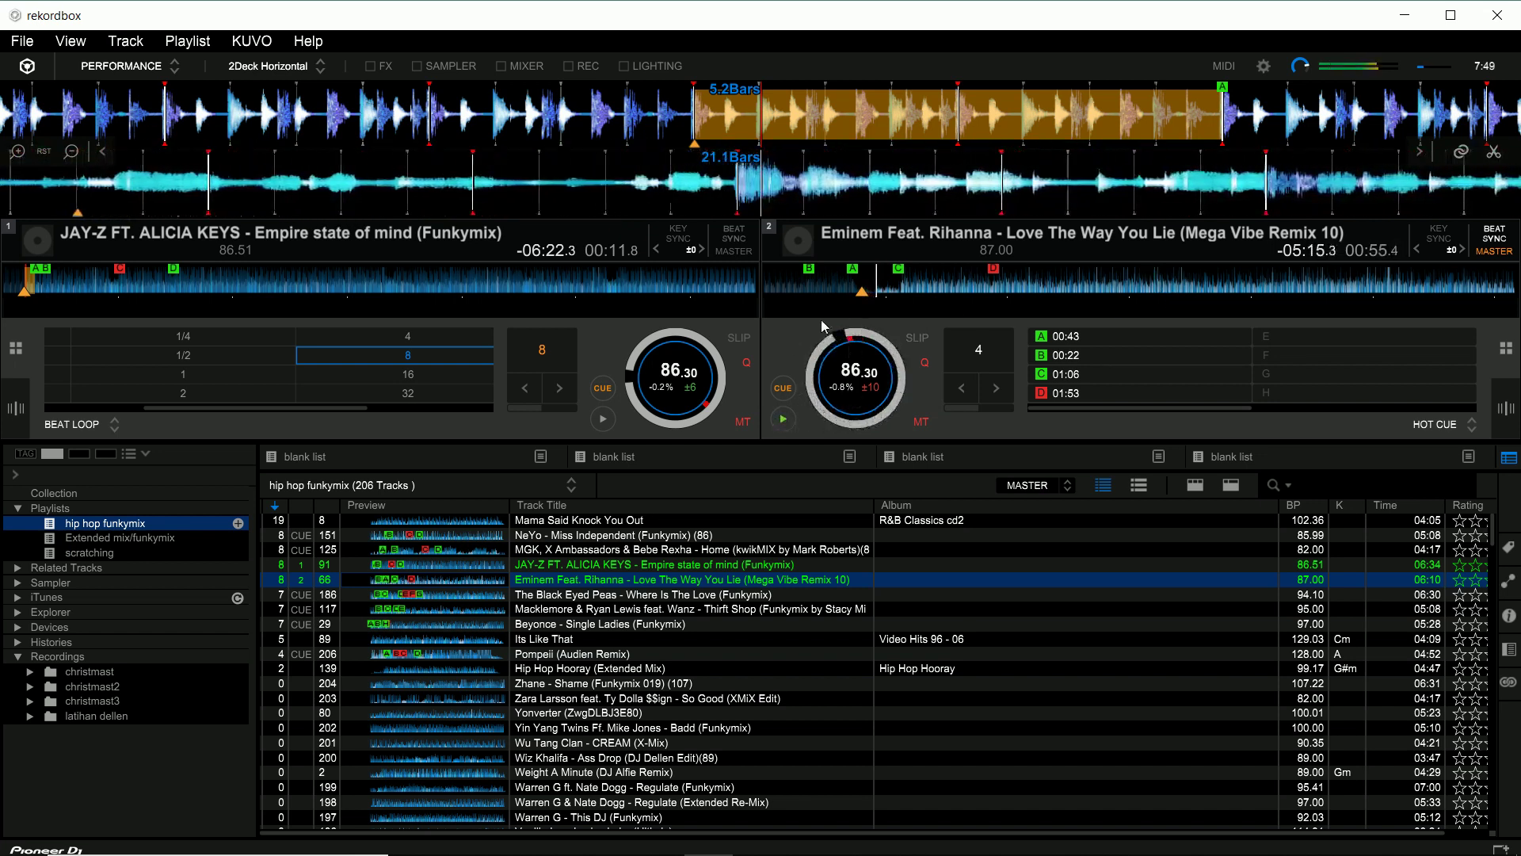
click(784, 388)
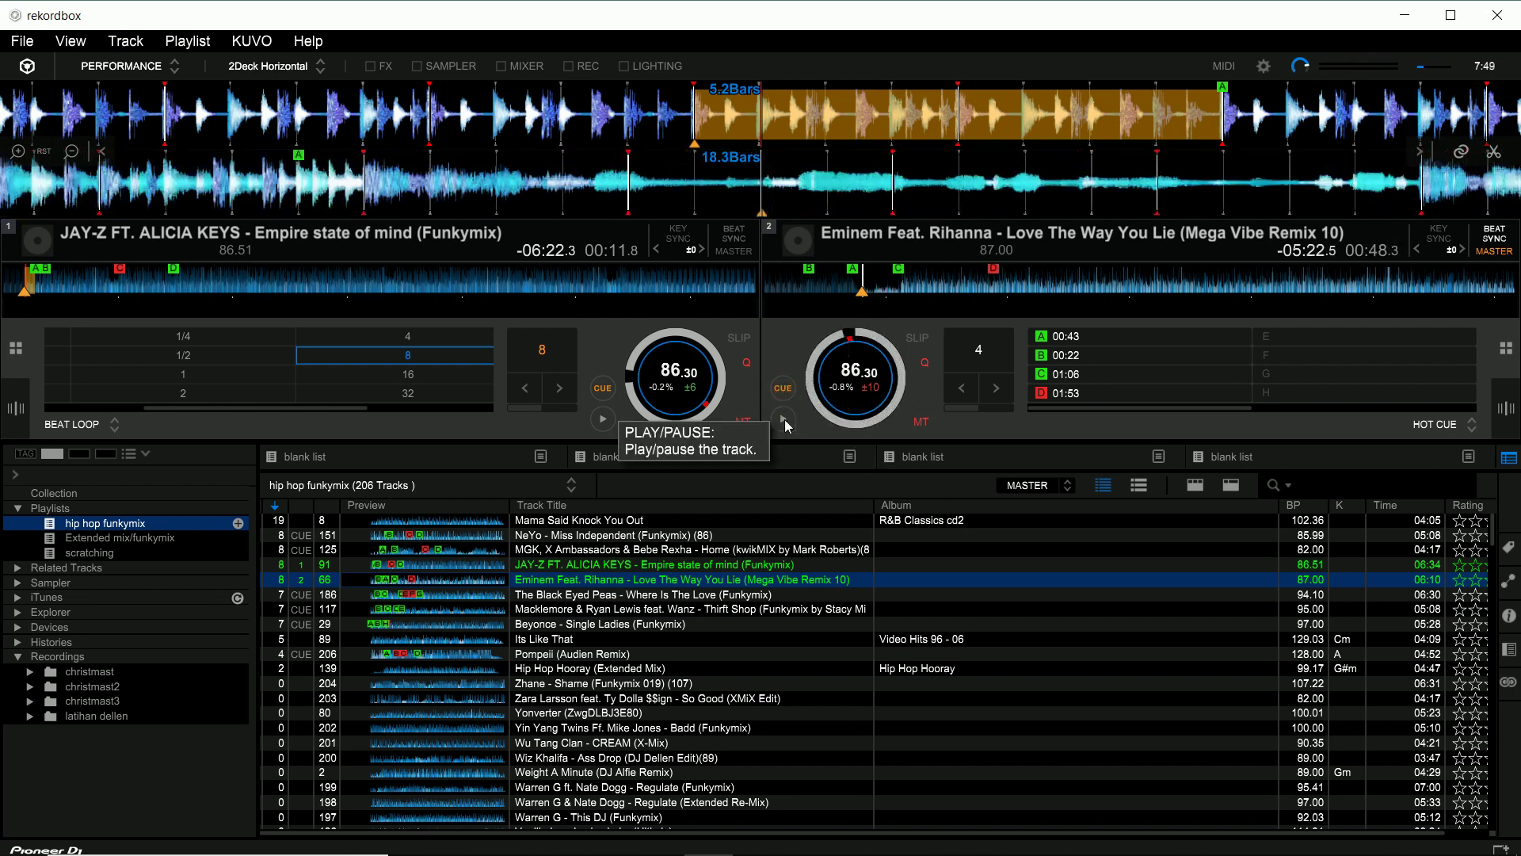
Step: Play deck 2 and pause it at 00:52.4 to set a new cue point there, and briefly play and pause it again
click(786, 425)
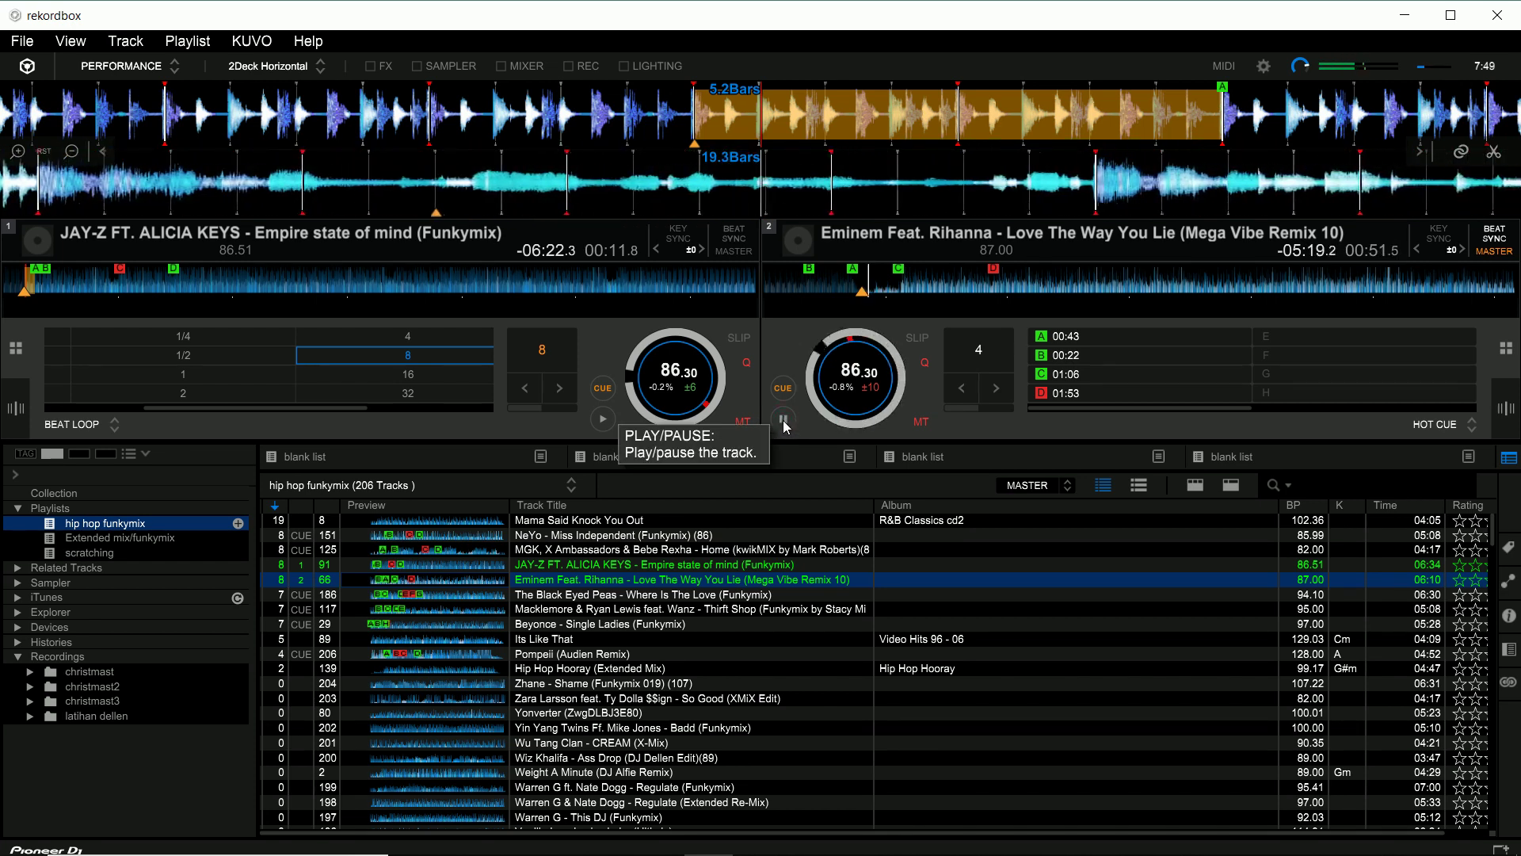
click(786, 426)
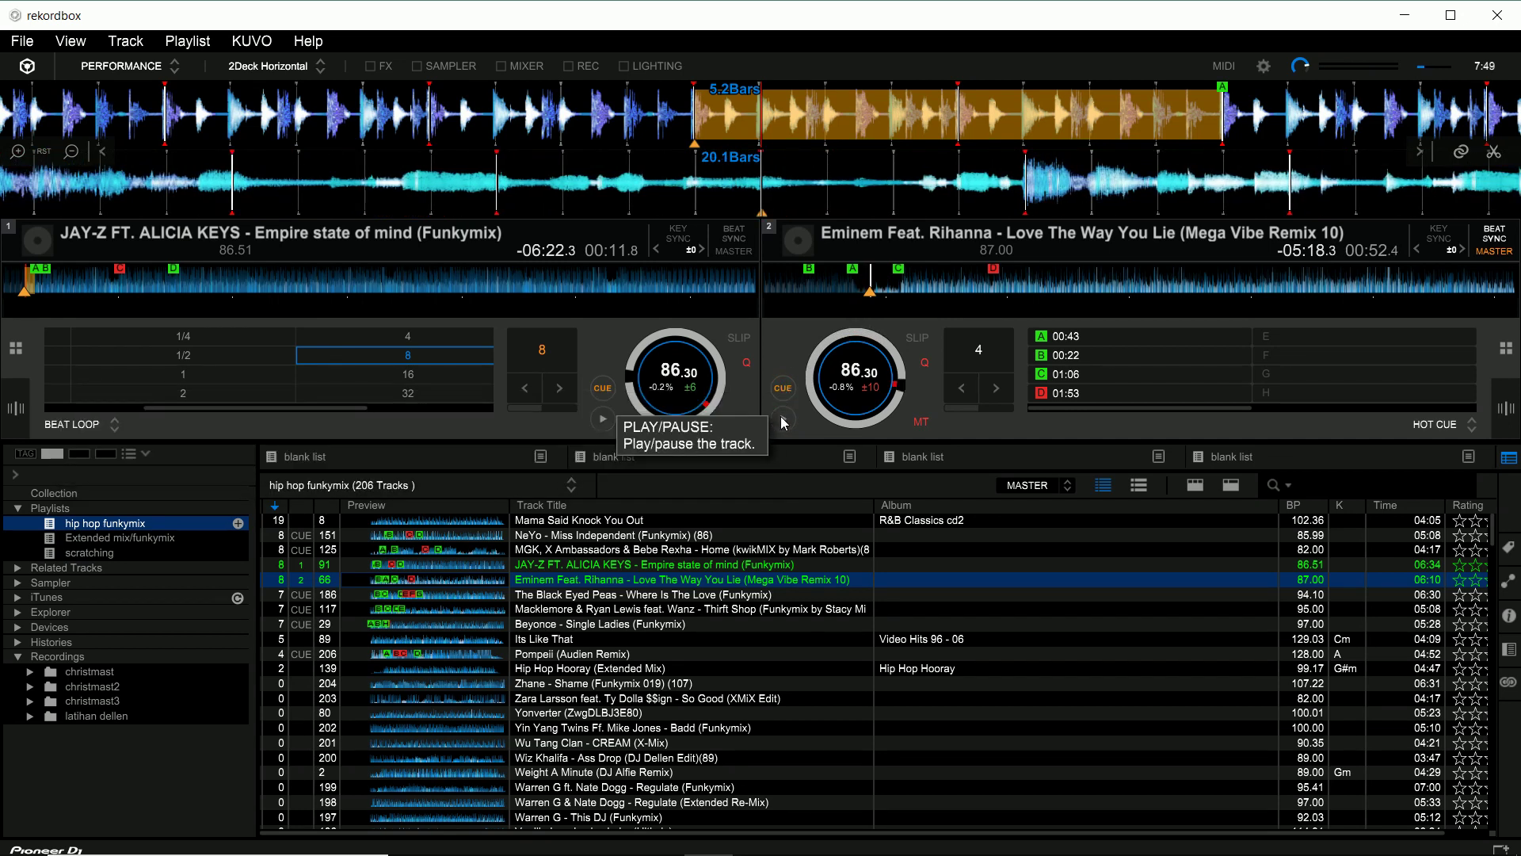
click(784, 420)
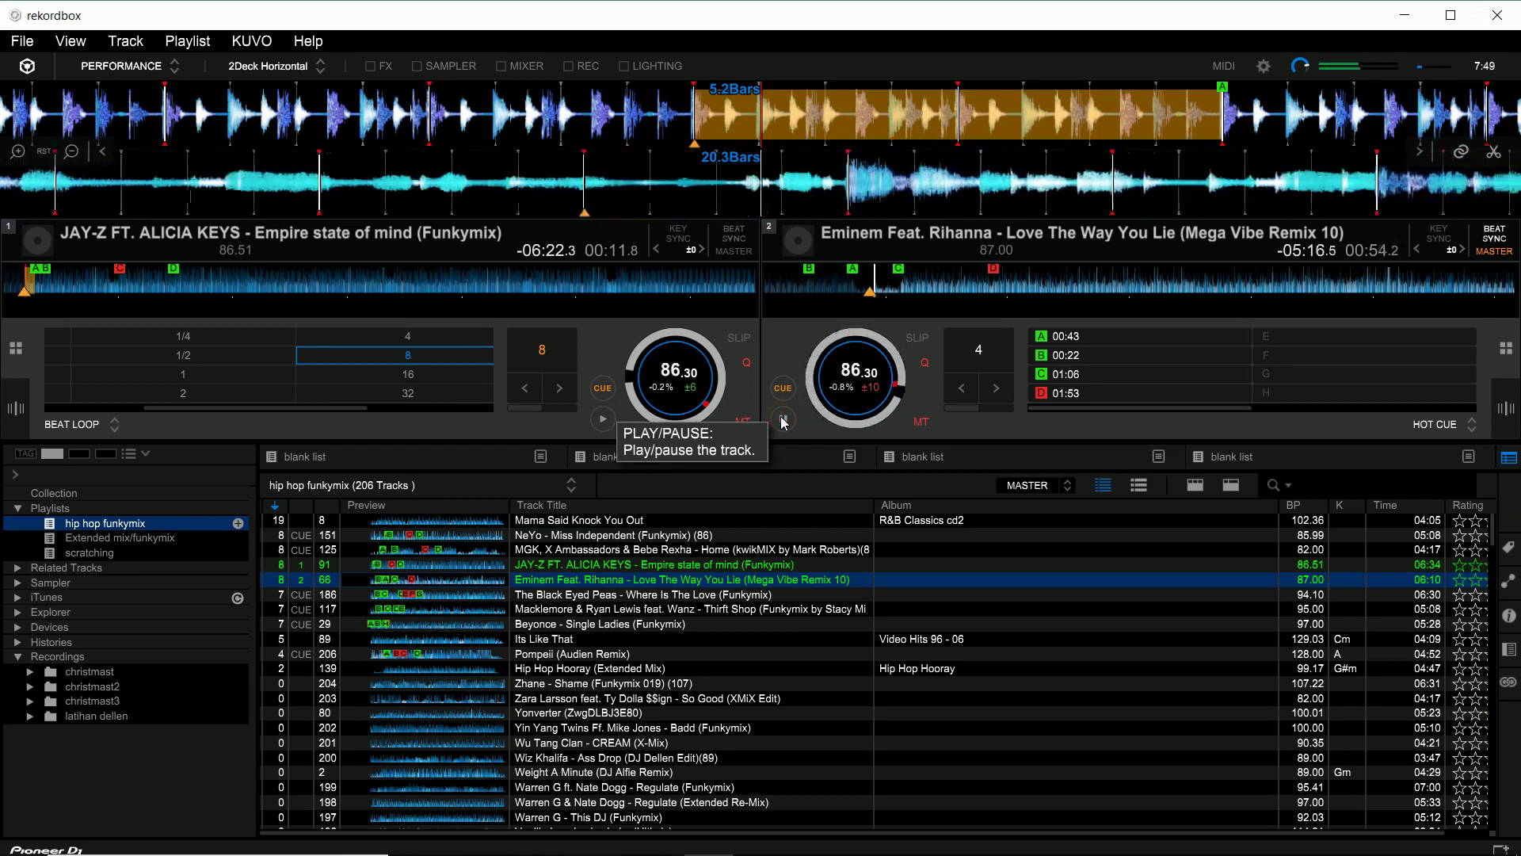
click(783, 421)
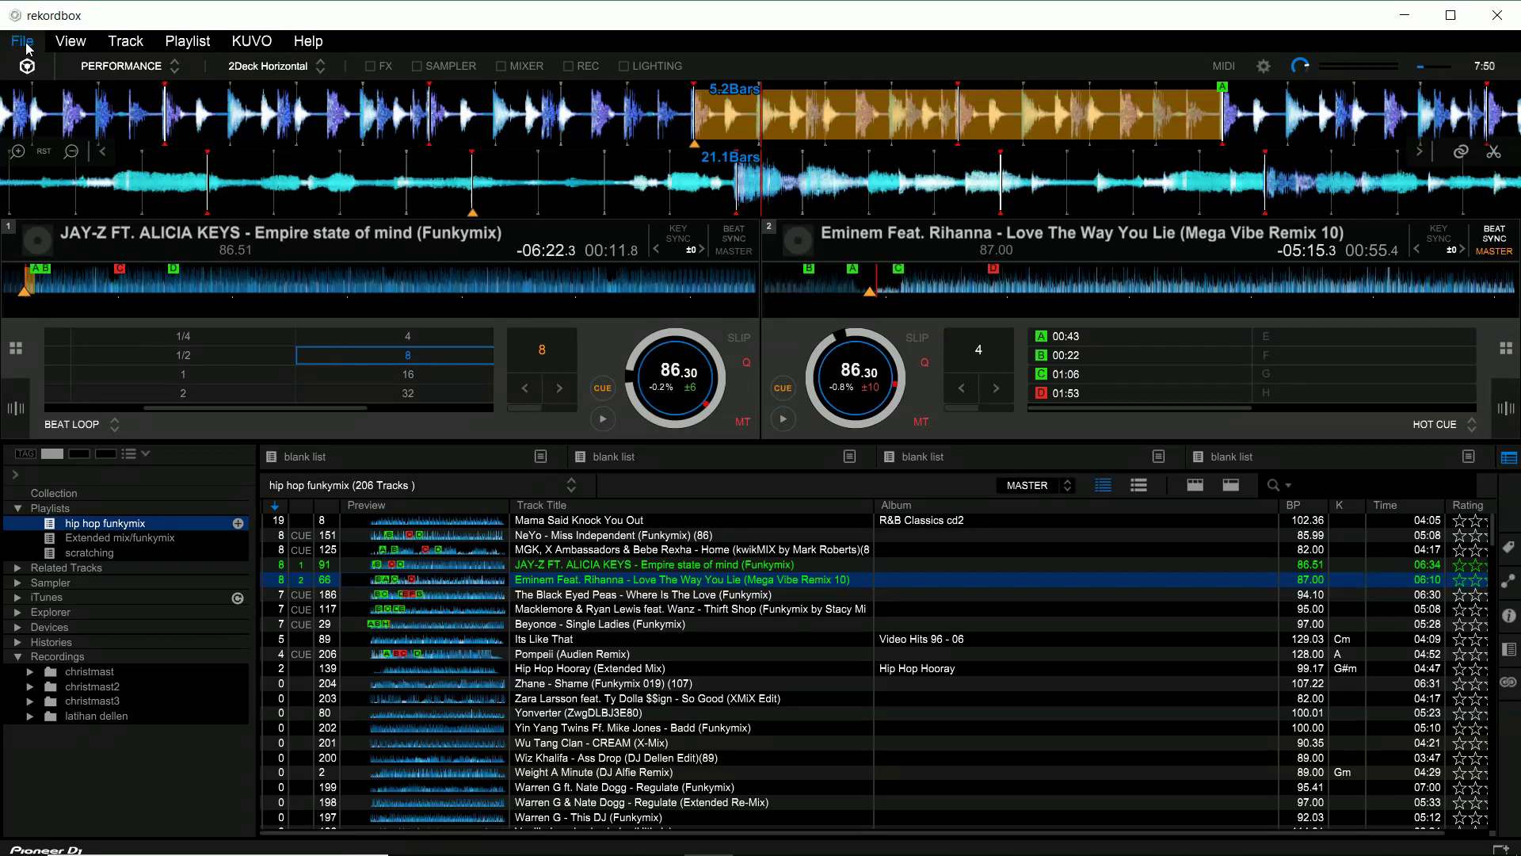
Step: Close rekordbox and return to the desktop
click(1497, 18)
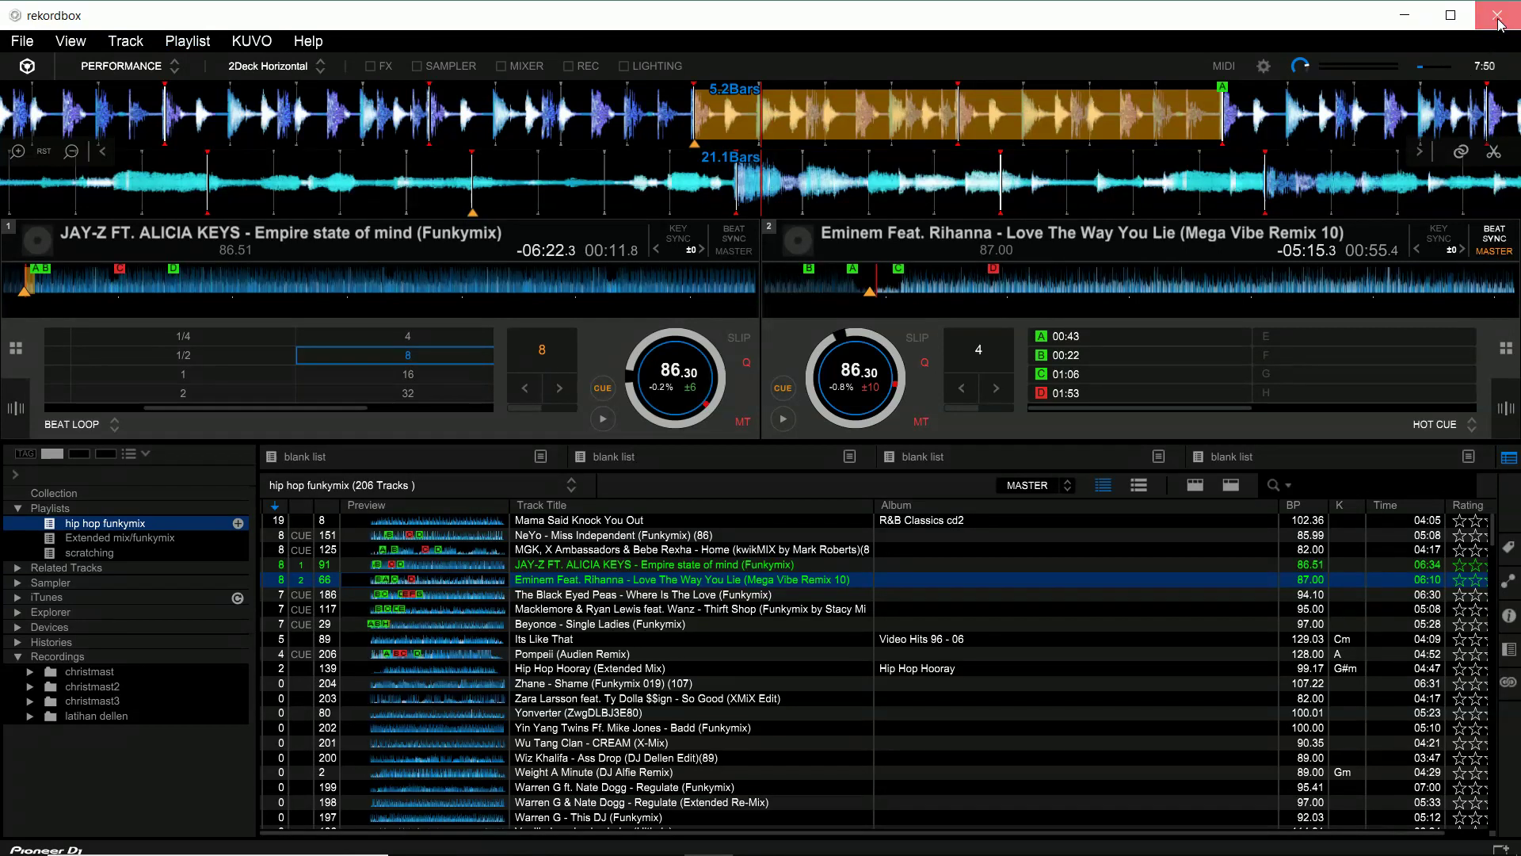
click(1490, 11)
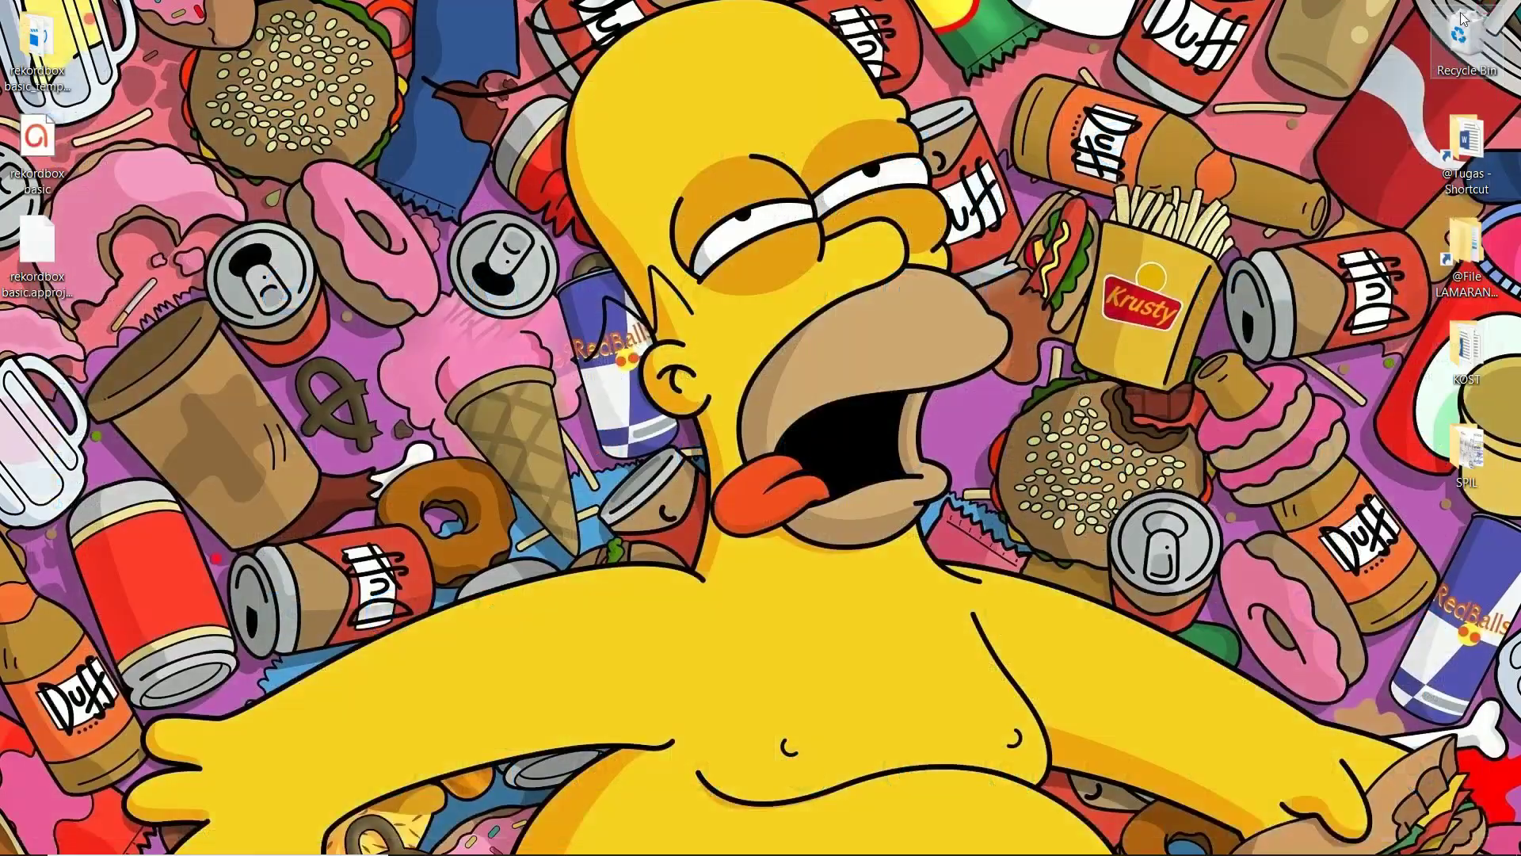